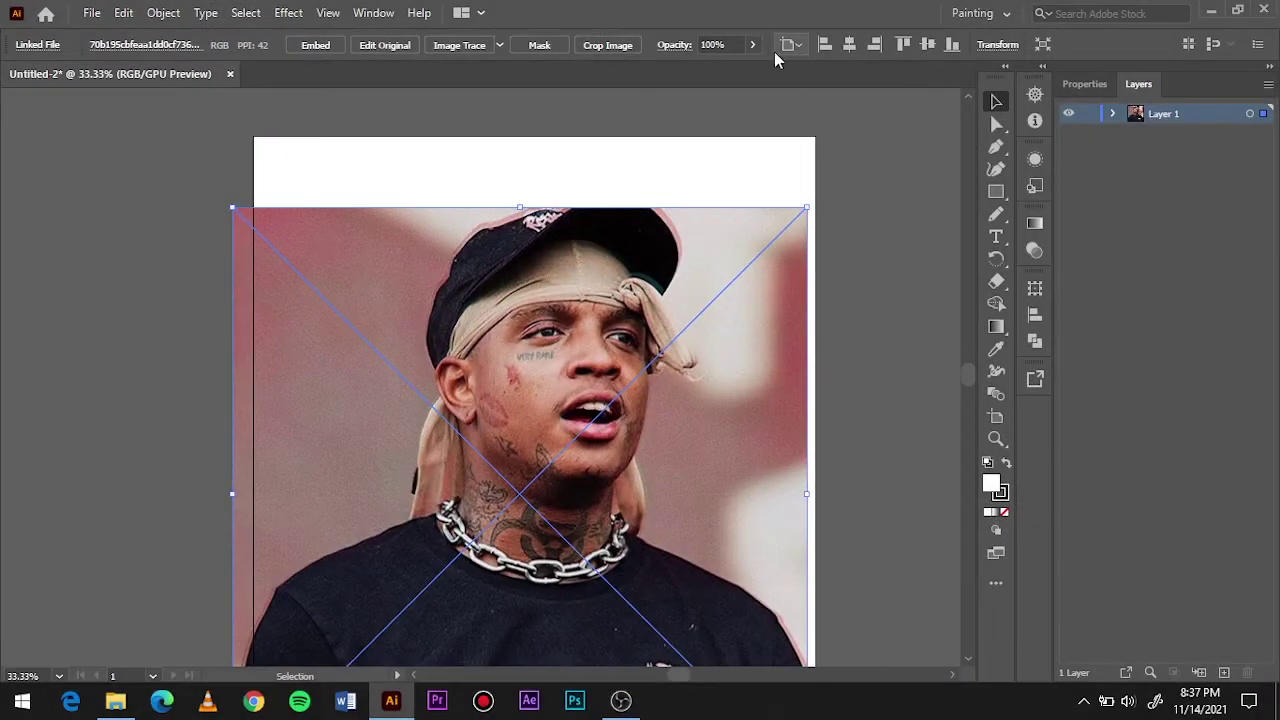
Fade the reference photo to 58% opacity, lock Layer 1 and add Layer 2.
left_click(753, 44)
left_click_drag(752, 70, 726, 75)
left_click(880, 250)
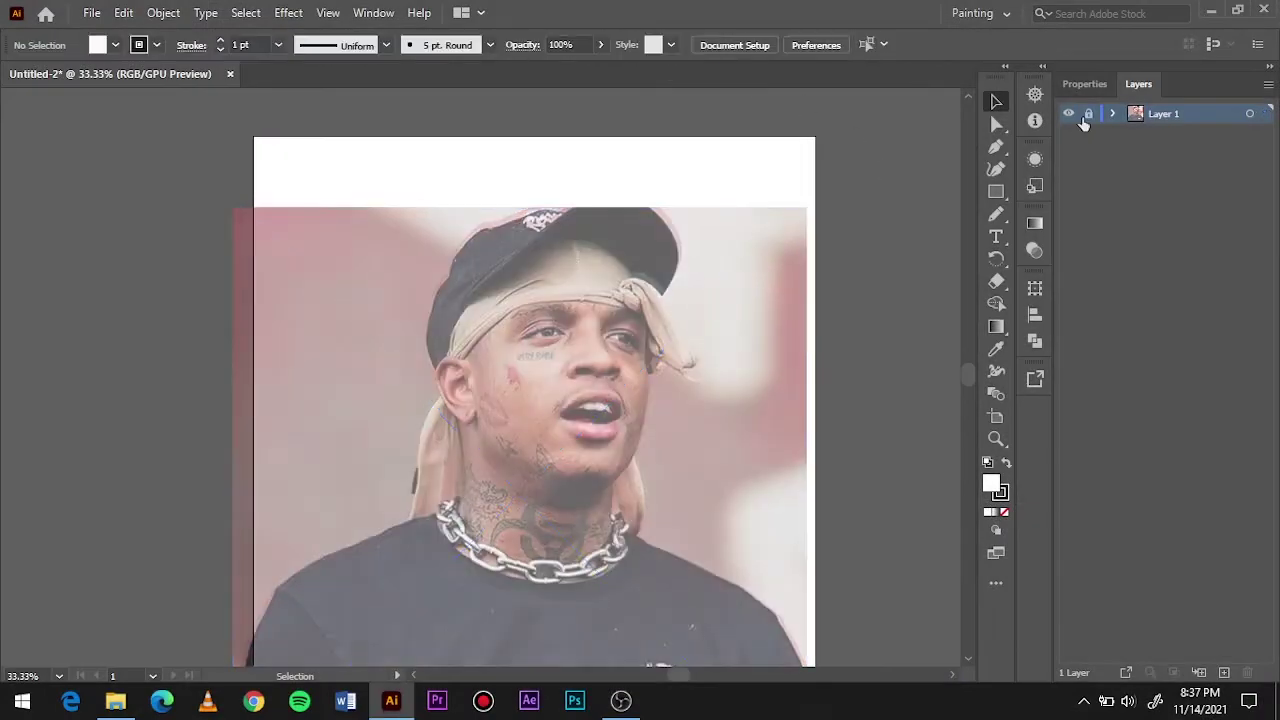
left_click(1224, 672)
Pick a tapered brush from the Brush Library and test the Paintbrush beside the page.
left_click(489, 45)
left_click(314, 186)
left_click(480, 406)
key("b")
left_click_drag(908, 160, 930, 395)
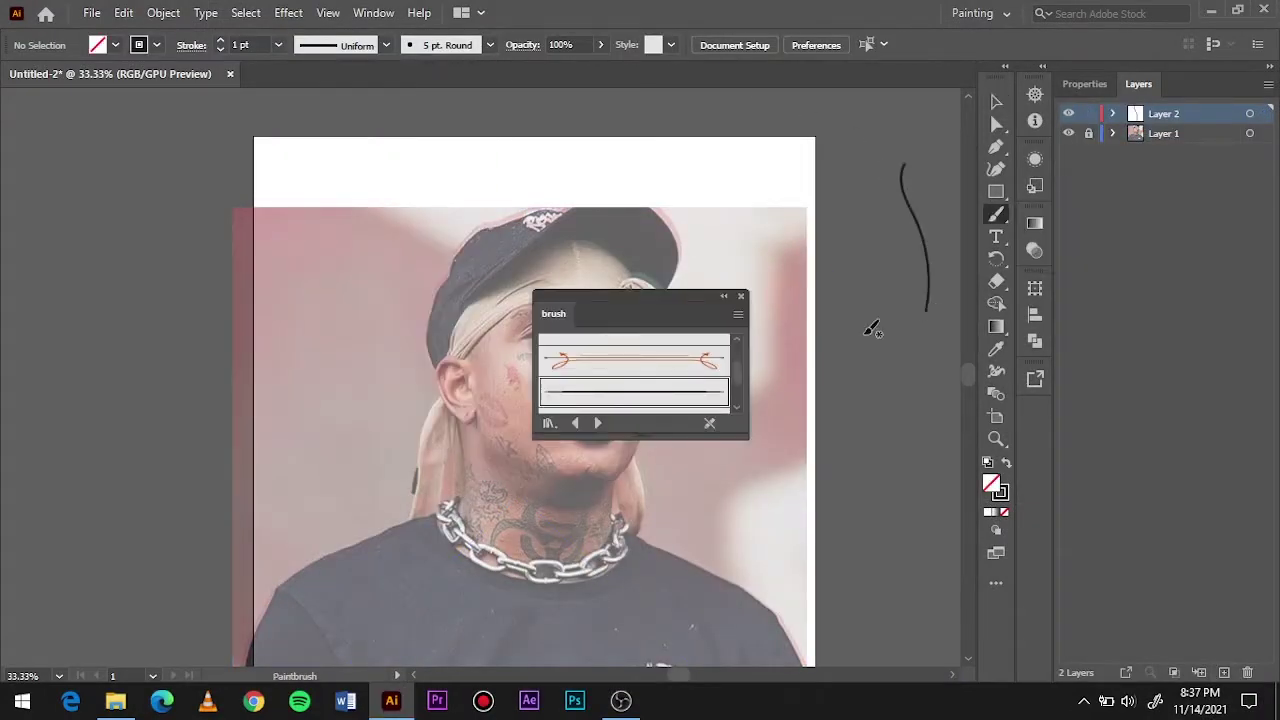
left_click_drag(905, 202, 915, 256)
left_click(741, 296)
scroll(914, 194, "up", 2)
left_click_drag(820, 212, 900, 478)
Set the stroke colour to black.
double_click(1000, 491)
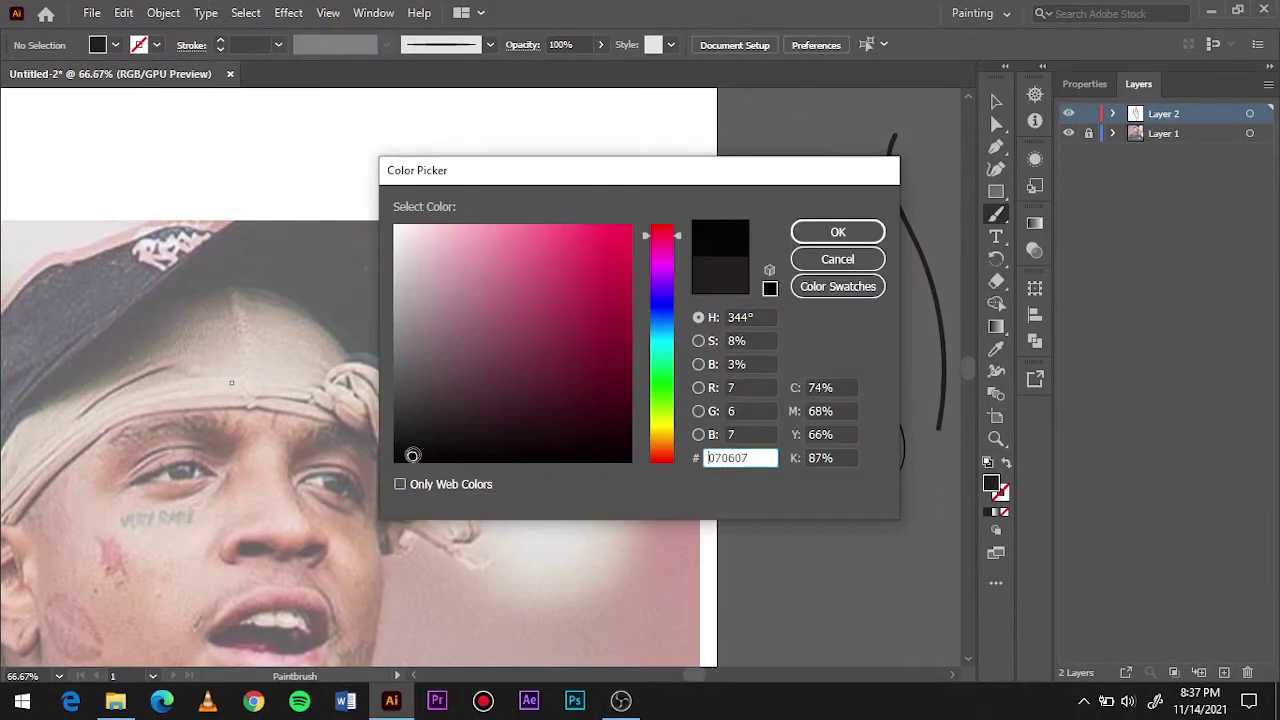
left_click(834, 258)
scroll(880, 300, "up", 5)
left_click(1006, 500)
Trace the left side of the nose and the left nostril.
scroll(480, 283, "down", 3)
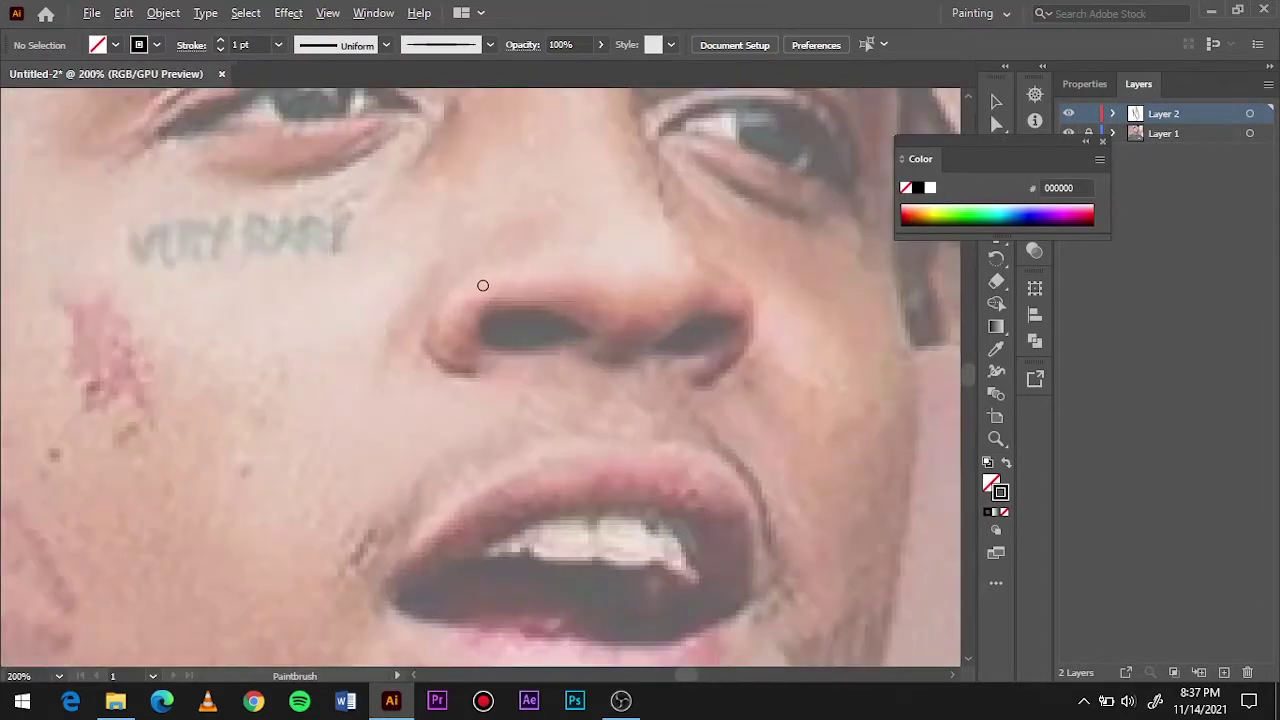
scroll(491, 280, "down", 2)
left_click_drag(488, 425, 495, 548)
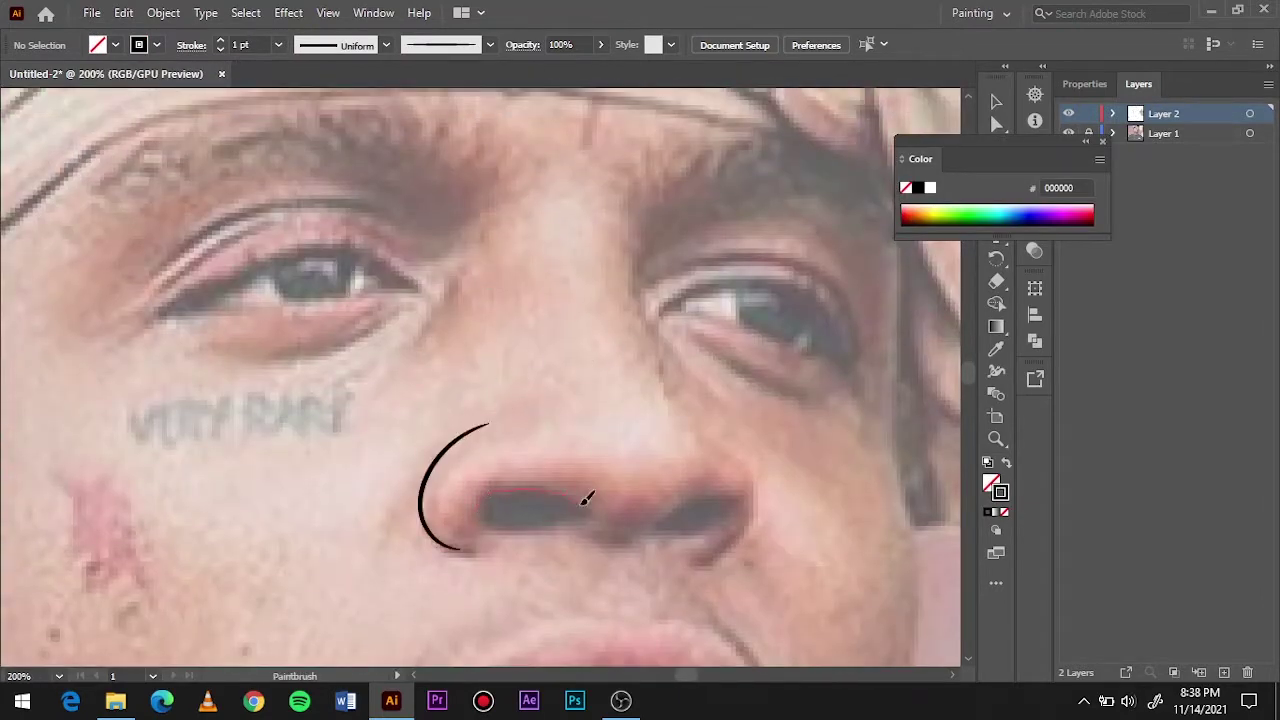
left_click_drag(587, 498, 590, 518)
mouse_move(600, 538)
left_mouse_down()
mouse_move(710, 497)
mouse_move(648, 225)
left_mouse_up()
key("v")
Outline the upper lip's top edge, its right side and the lower lip, redoing the first stroke.
scroll(698, 238, "down", 6)
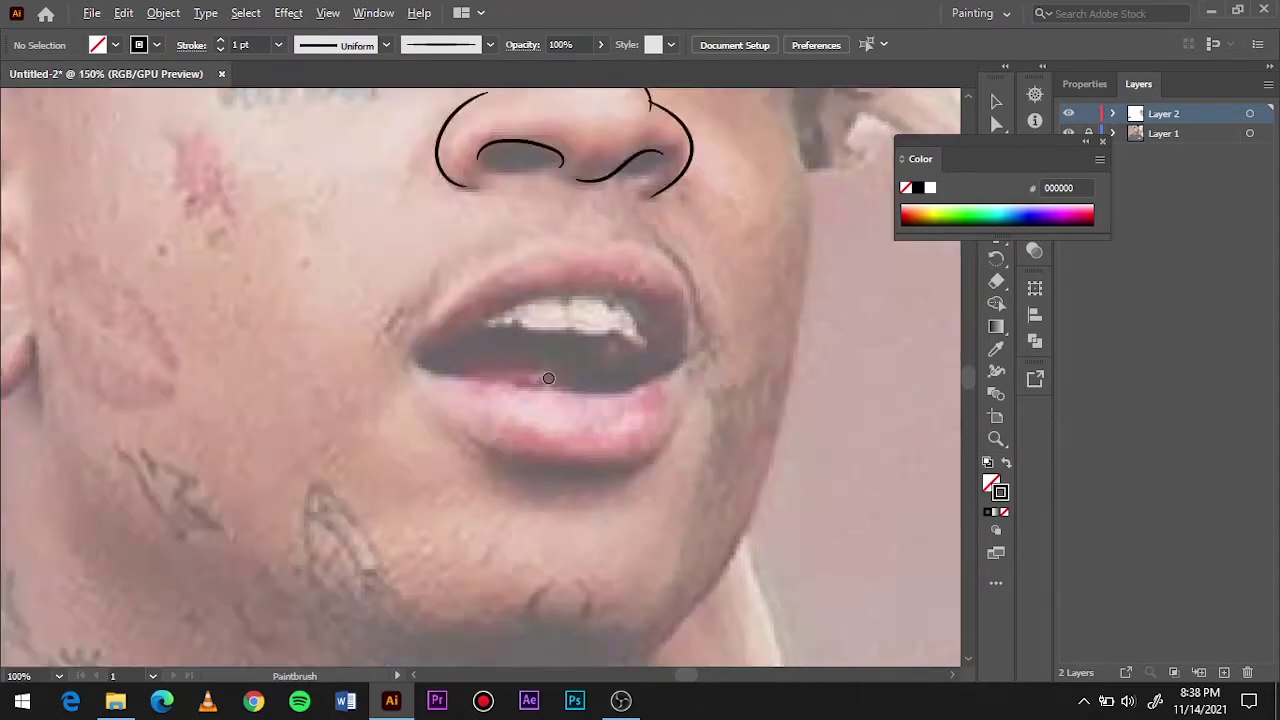
scroll(698, 238, "down", 1)
key("b")
left_click_drag(357, 347, 725, 365)
key("ctrl+z")
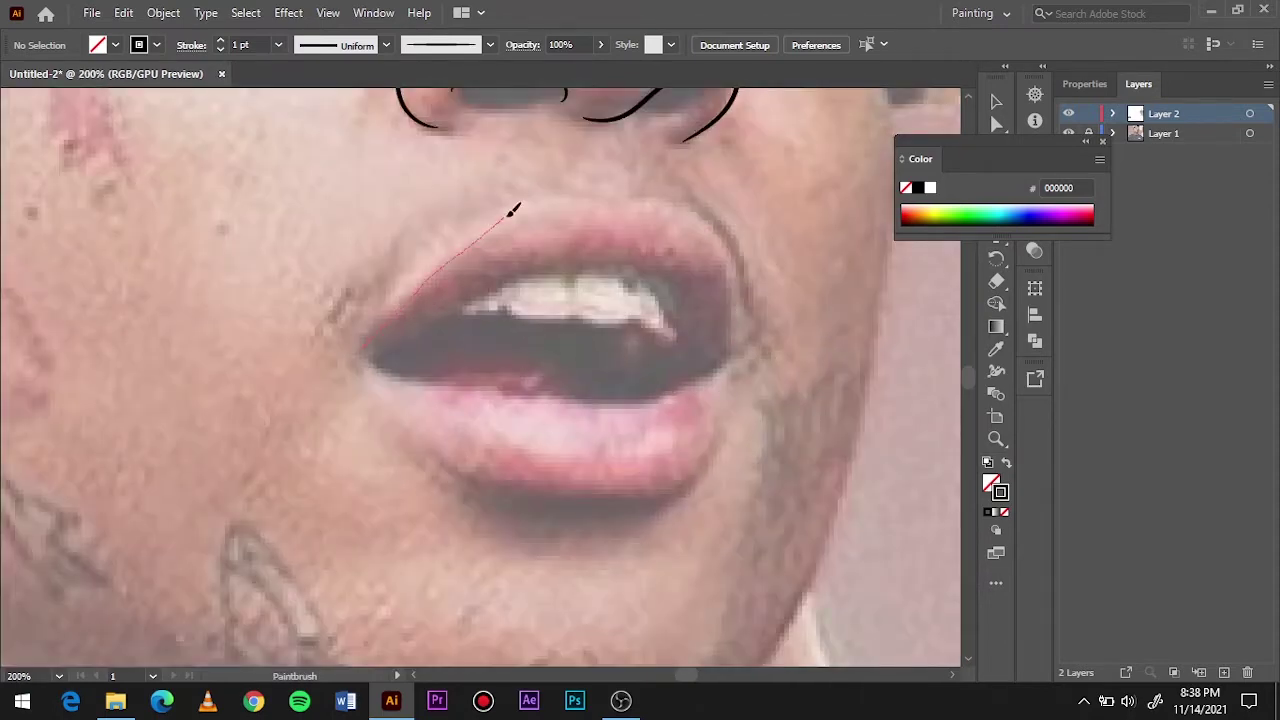
scroll(683, 344, "up", 1)
left_click_drag(24, 425, 541, 156)
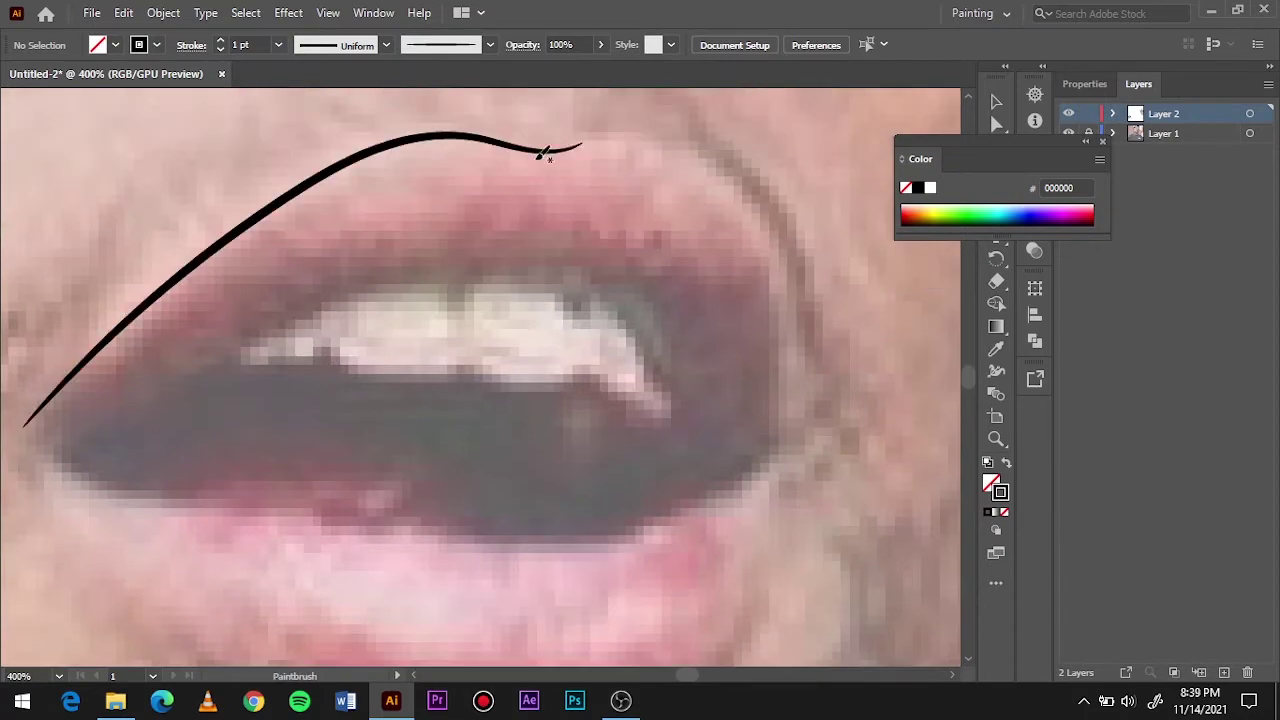
scroll(767, 401, "down", 1)
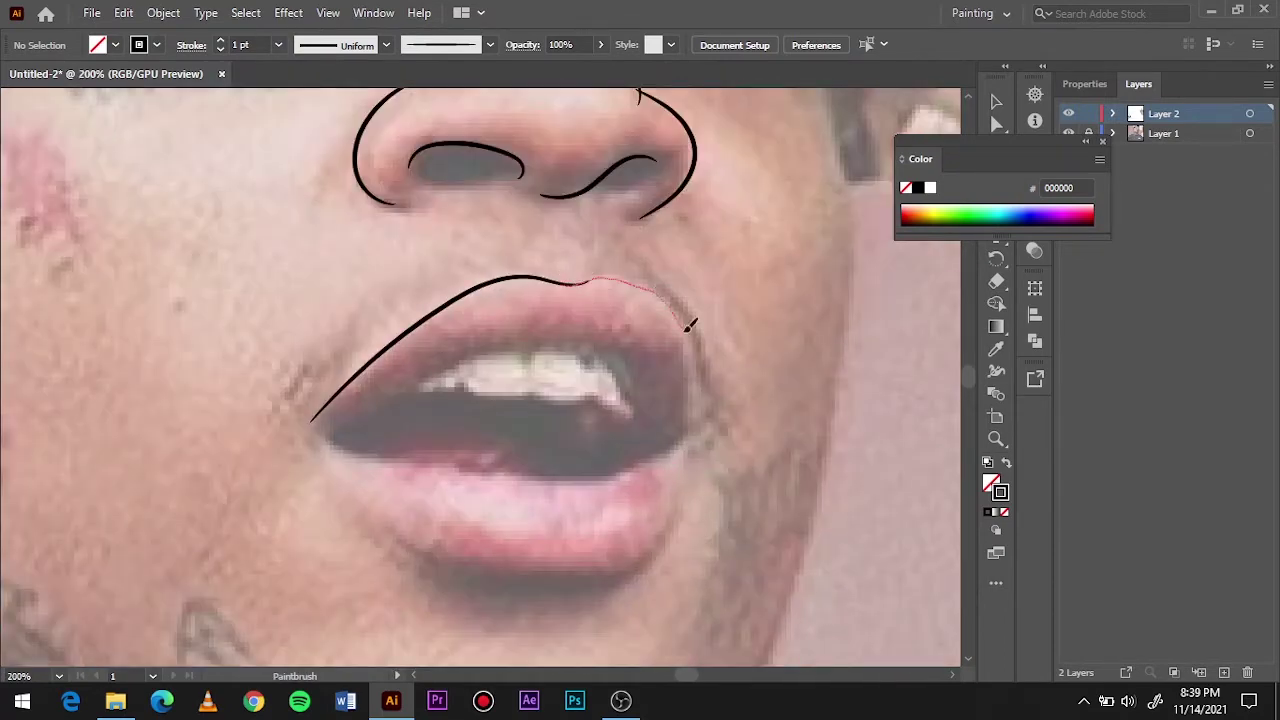
left_click_drag(688, 325, 683, 450)
left_click_drag(675, 517, 697, 434)
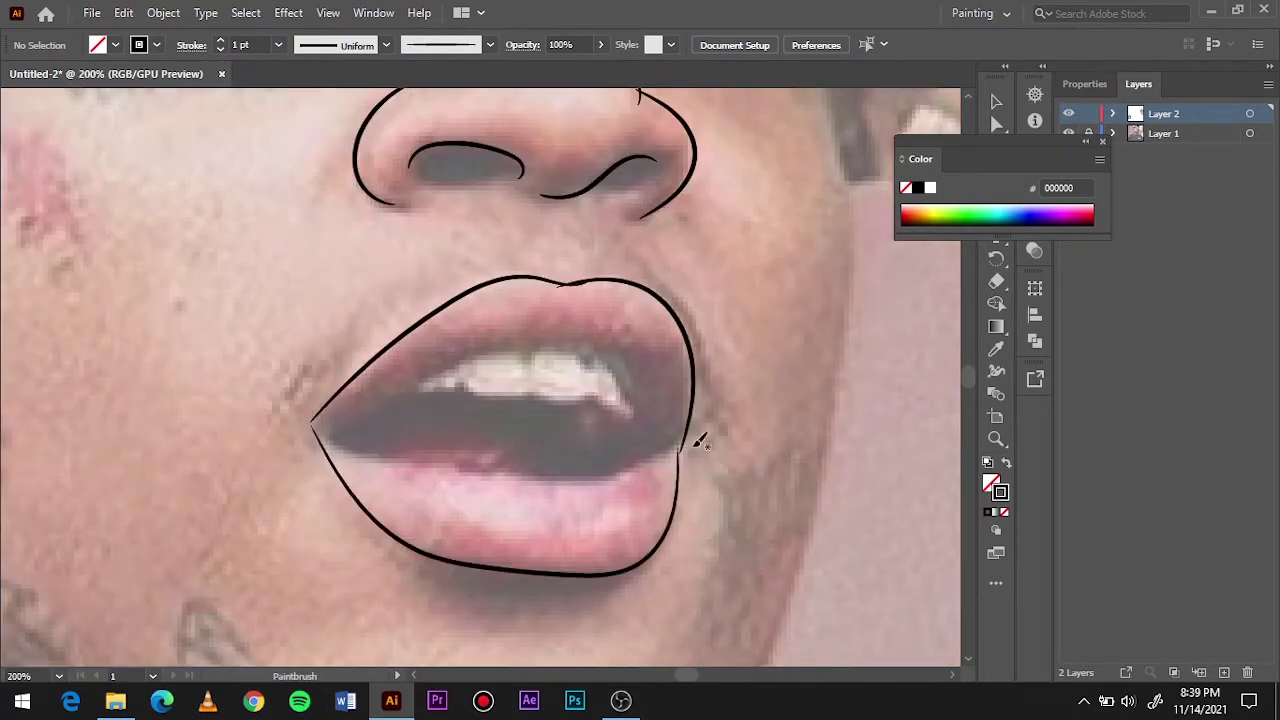
Trace the inner mouth lines of the upper and lower lips.
scroll(697, 434, "up", 1)
mouse_move(172, 434)
left_mouse_down()
mouse_move(452, 304)
mouse_move(562, 298)
left_mouse_up()
mouse_move(562, 300)
left_mouse_down()
mouse_move(628, 380)
mouse_move(612, 480)
mouse_move(664, 466)
left_mouse_up()
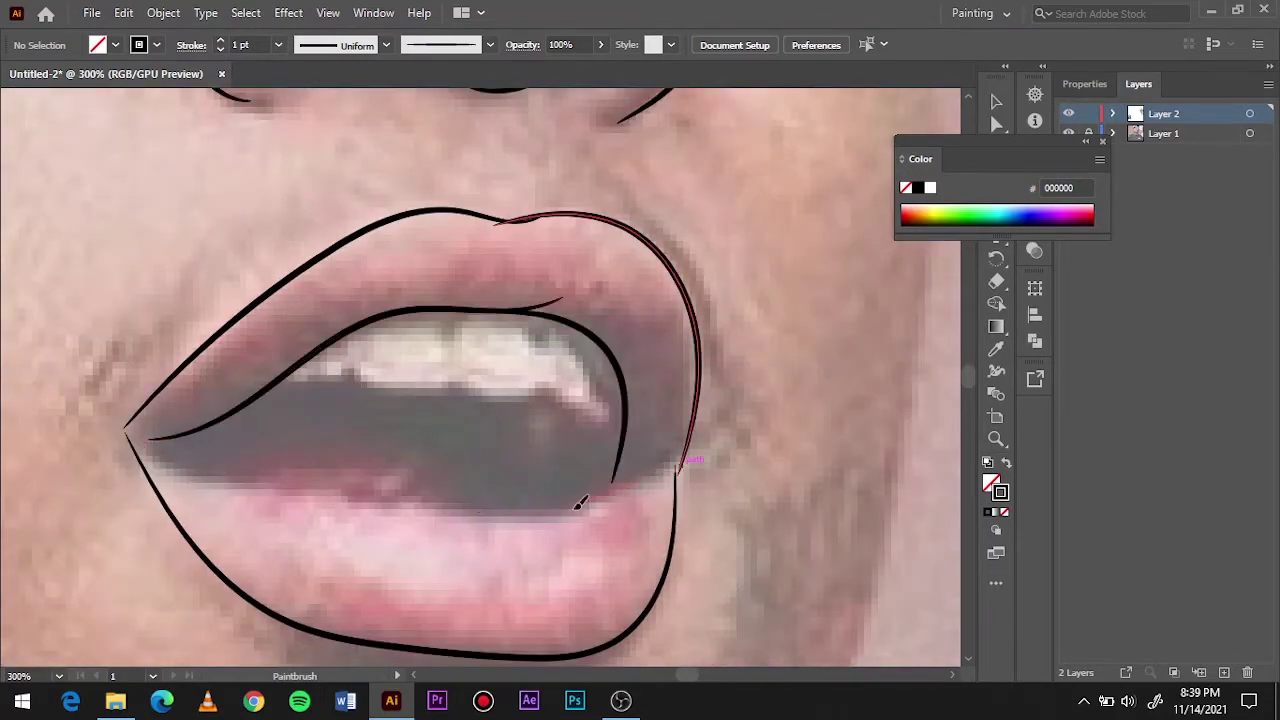
key("ctrl+z")
left_click_drag(237, 449, 664, 466)
key("v")
key("ctrl+0")
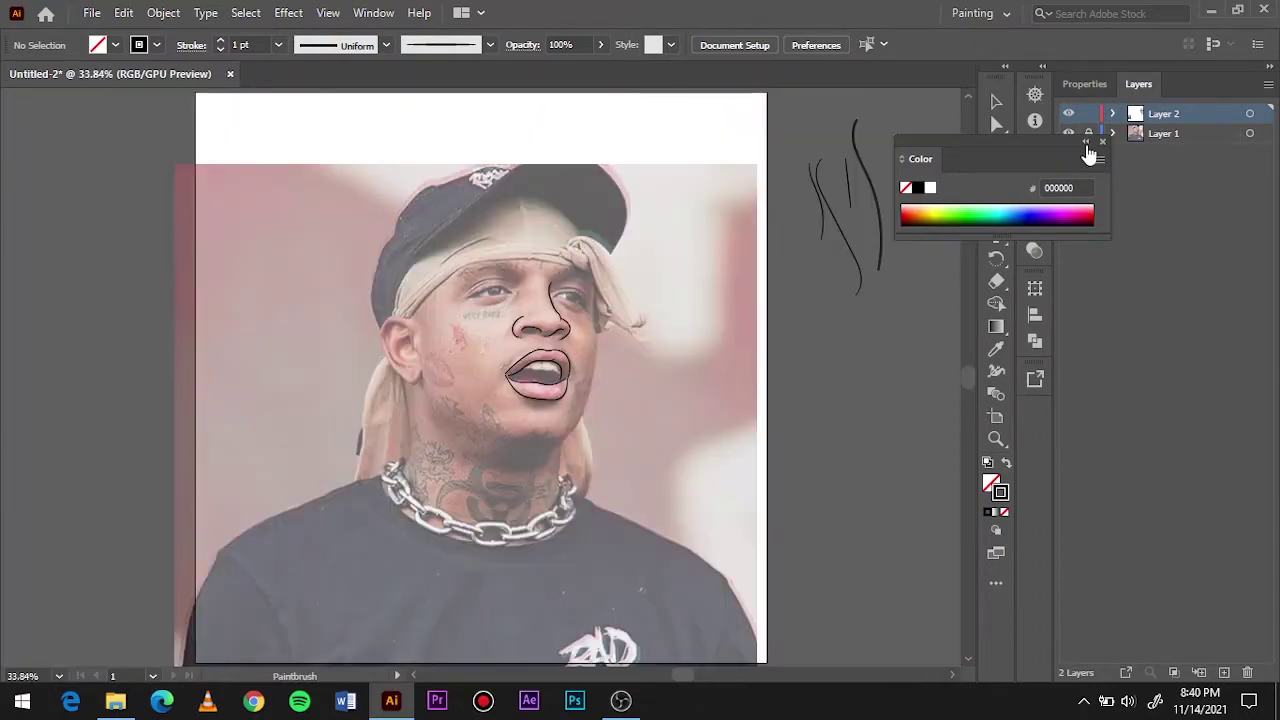
left_click(1102, 141)
key("b")
key("ctrl+equal")
key("ctrl+equal")
Trace the left eye's upper and lower eyelids, two creases above it and an under-eye line.
scroll(534, 331, "up", 2)
scroll(543, 344, "down", 3)
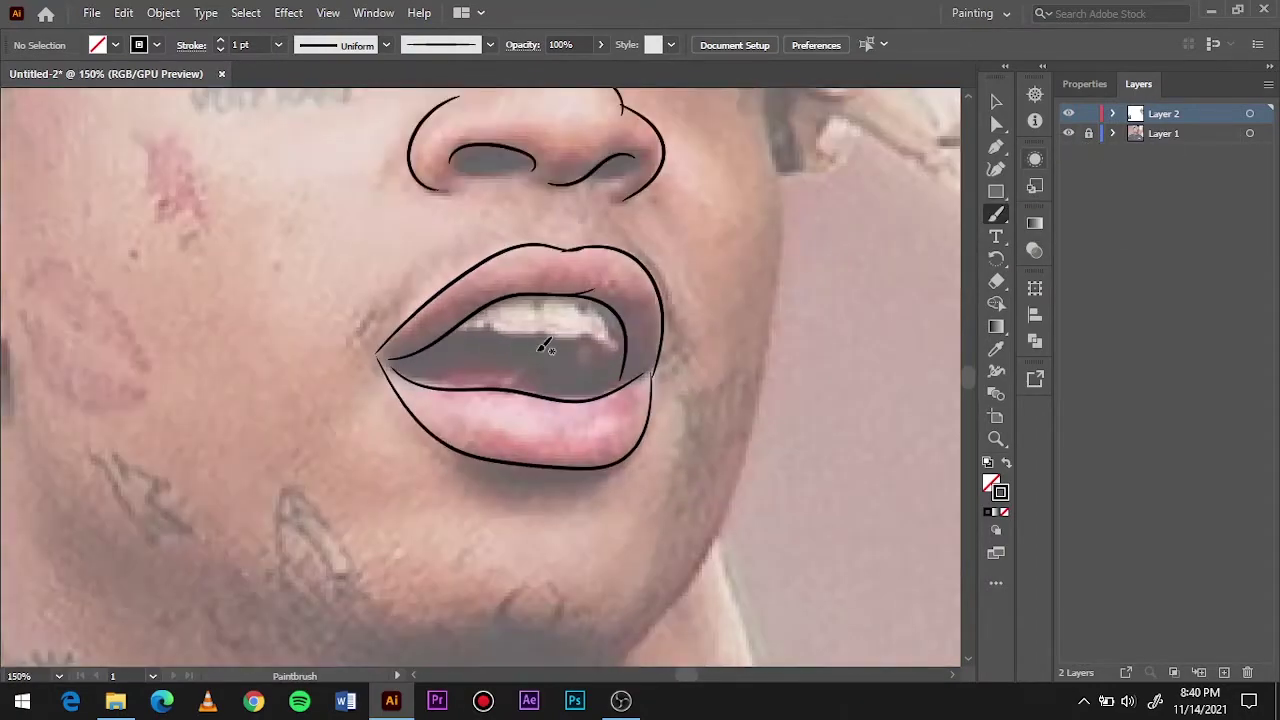
scroll(543, 344, "down", 2)
scroll(196, 428, "up", 4)
left_click_drag(385, 347, 576, 400)
key("ctrl+z")
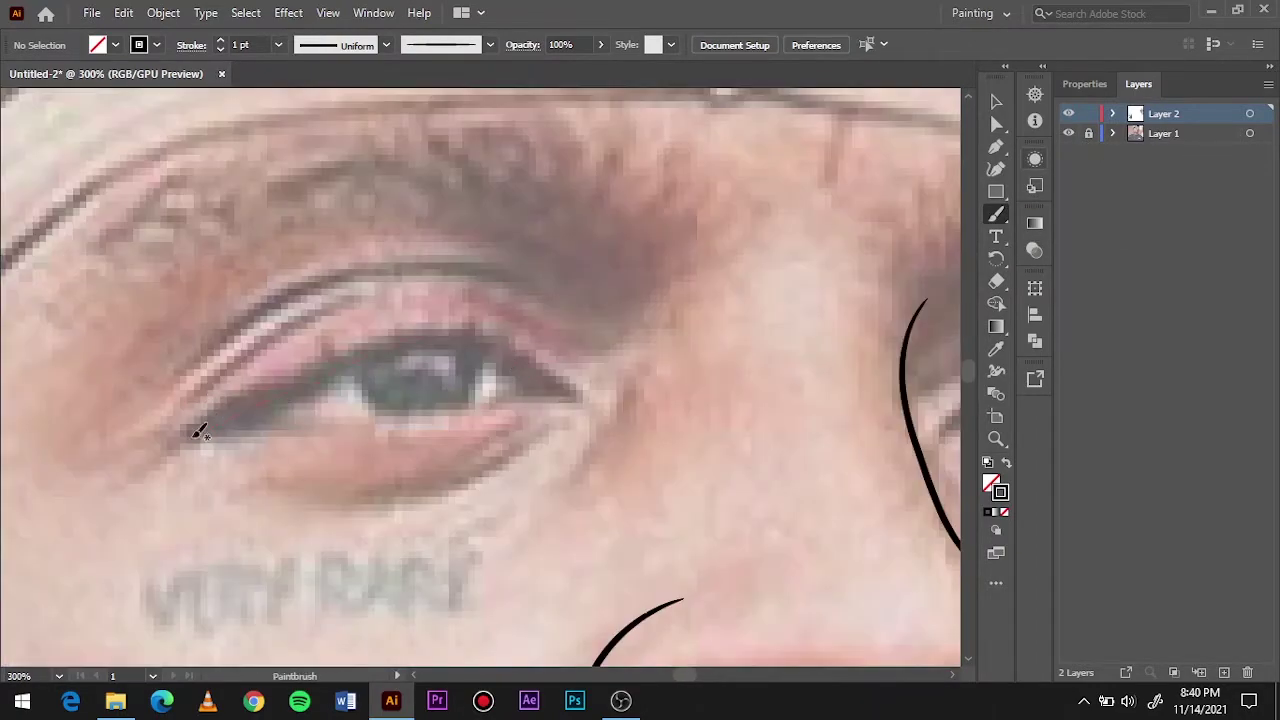
mouse_move(194, 428)
left_mouse_down()
mouse_move(576, 400)
mouse_move(243, 449)
mouse_move(576, 406)
left_mouse_up()
key("ctrl+z")
key("ctrl+z")
left_click_drag(186, 376, 514, 272)
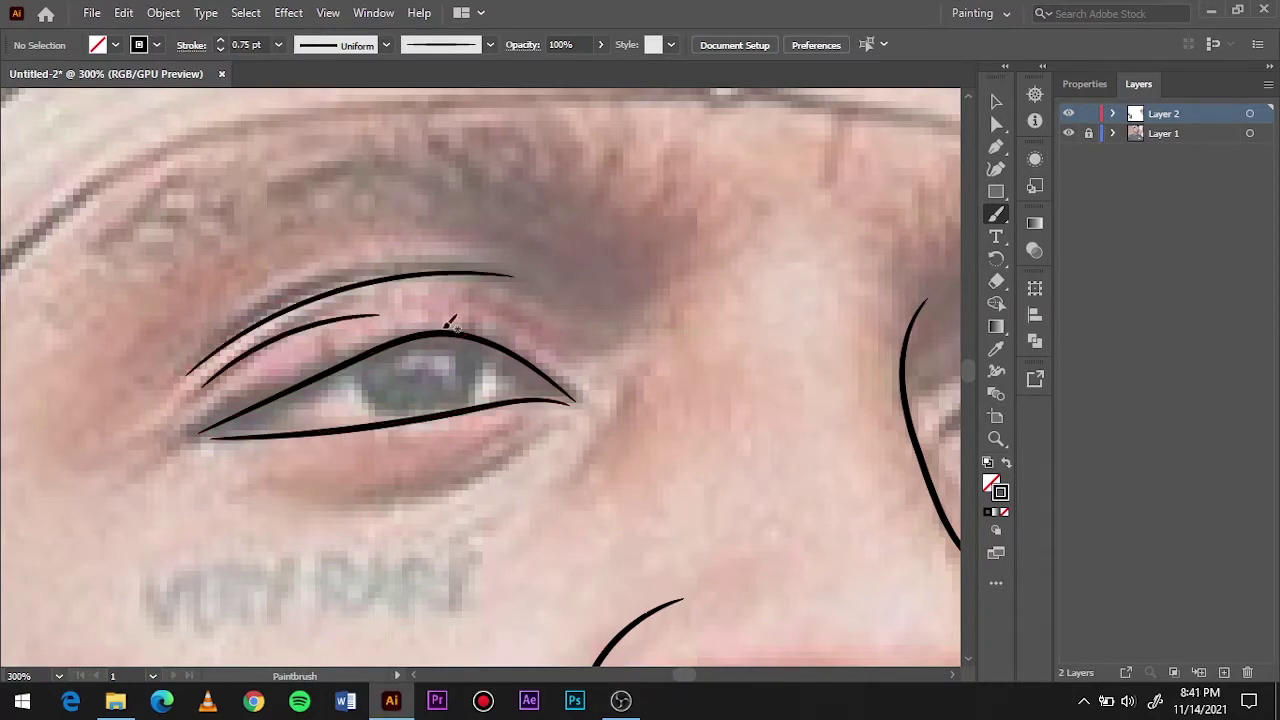
mouse_move(166, 425)
left_mouse_down()
mouse_move(396, 303)
mouse_move(604, 366)
left_mouse_up()
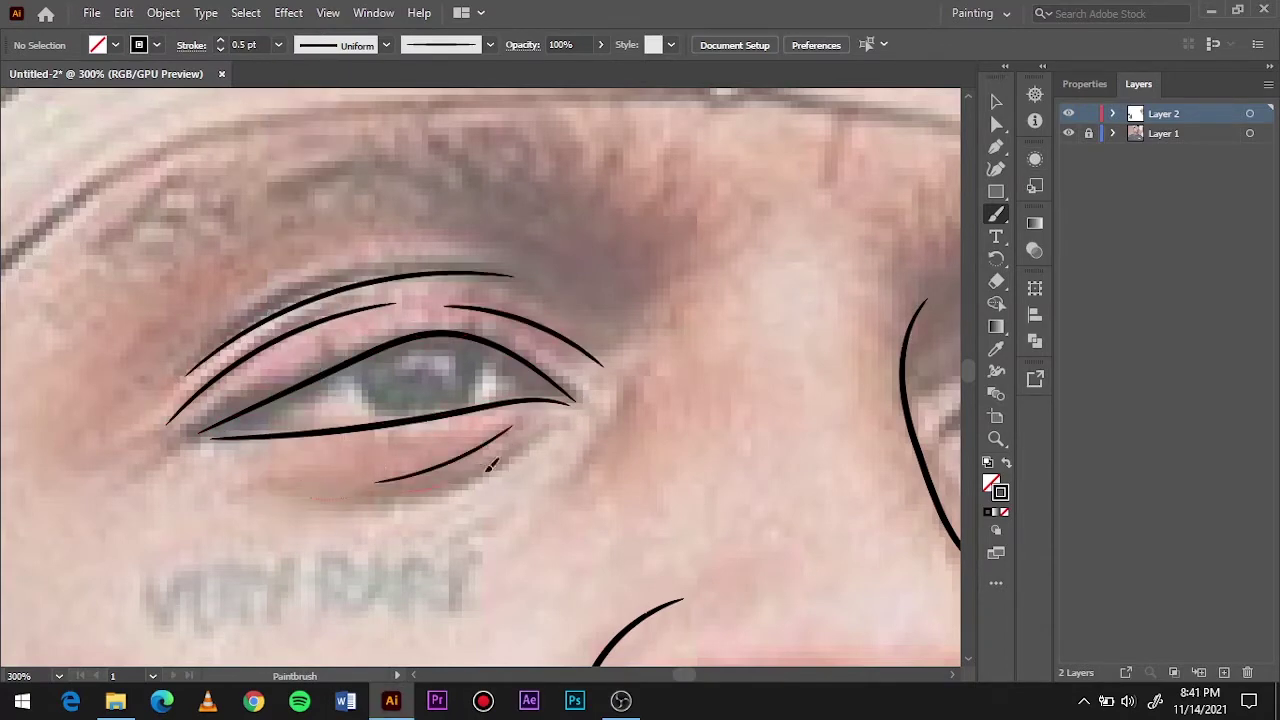
left_click_drag(292, 505, 536, 438)
Trace the side of the nose and the other eye's outer and inner eyelid lines.
mouse_move(335, 410)
left_mouse_down()
mouse_move(463, 473)
mouse_move(540, 487)
left_mouse_up()
left_click_drag(530, 317, 584, 420)
left_click_drag(266, 356, 566, 468)
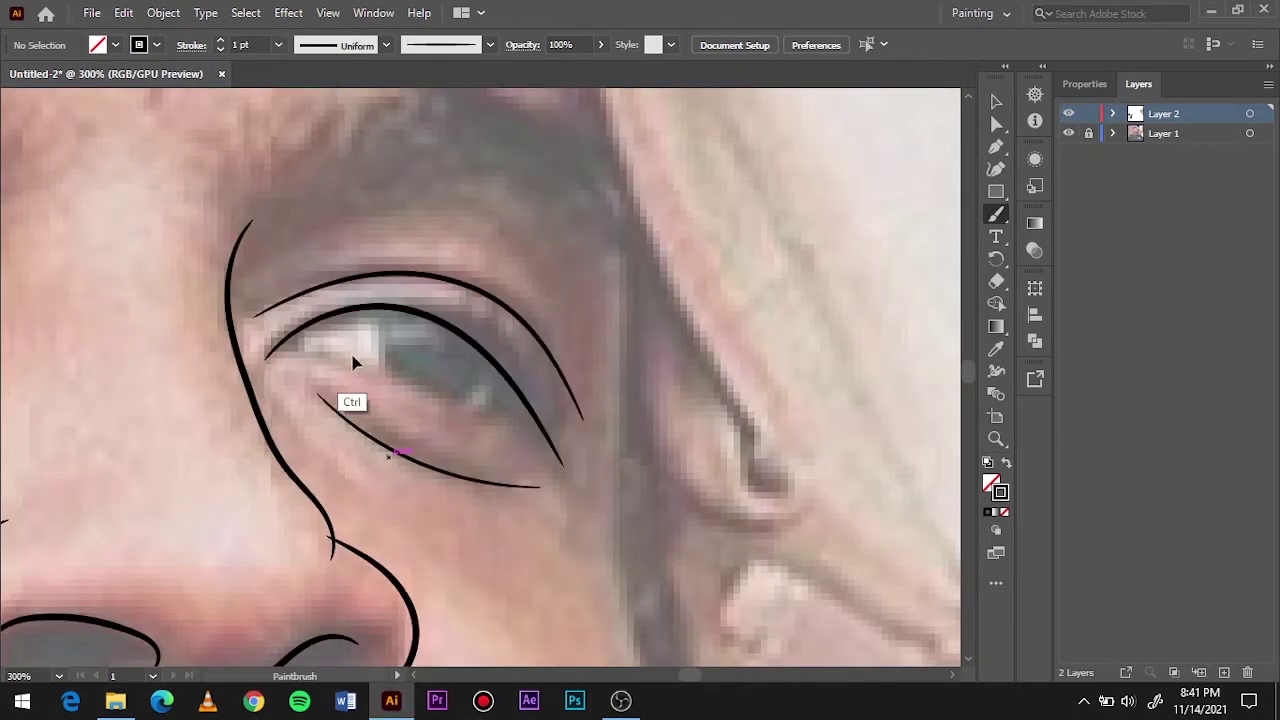
Trace the ear's back edge, earlobe, inner arc, fold and helix line.
key("ctrl+0")
scroll(257, 300, "up", 5)
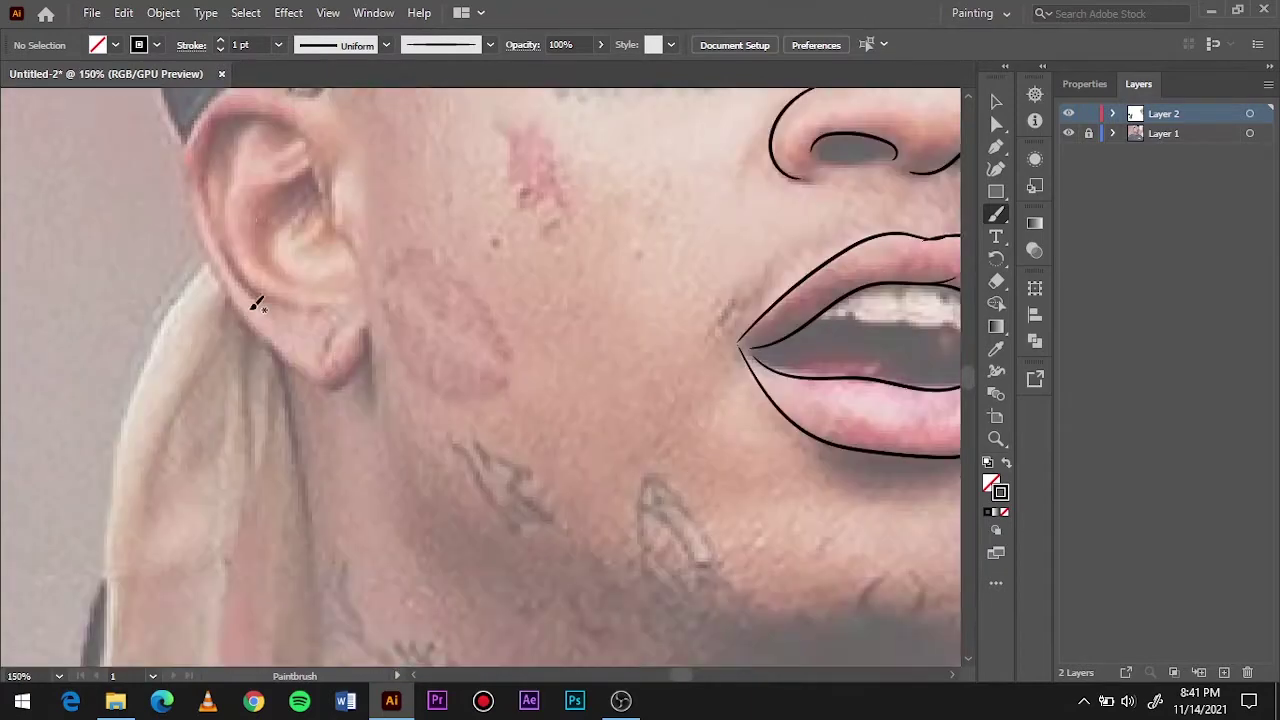
scroll(418, 180, "up", 1)
mouse_move(288, 130)
left_mouse_down()
mouse_move(160, 232)
mouse_move(275, 470)
left_mouse_up()
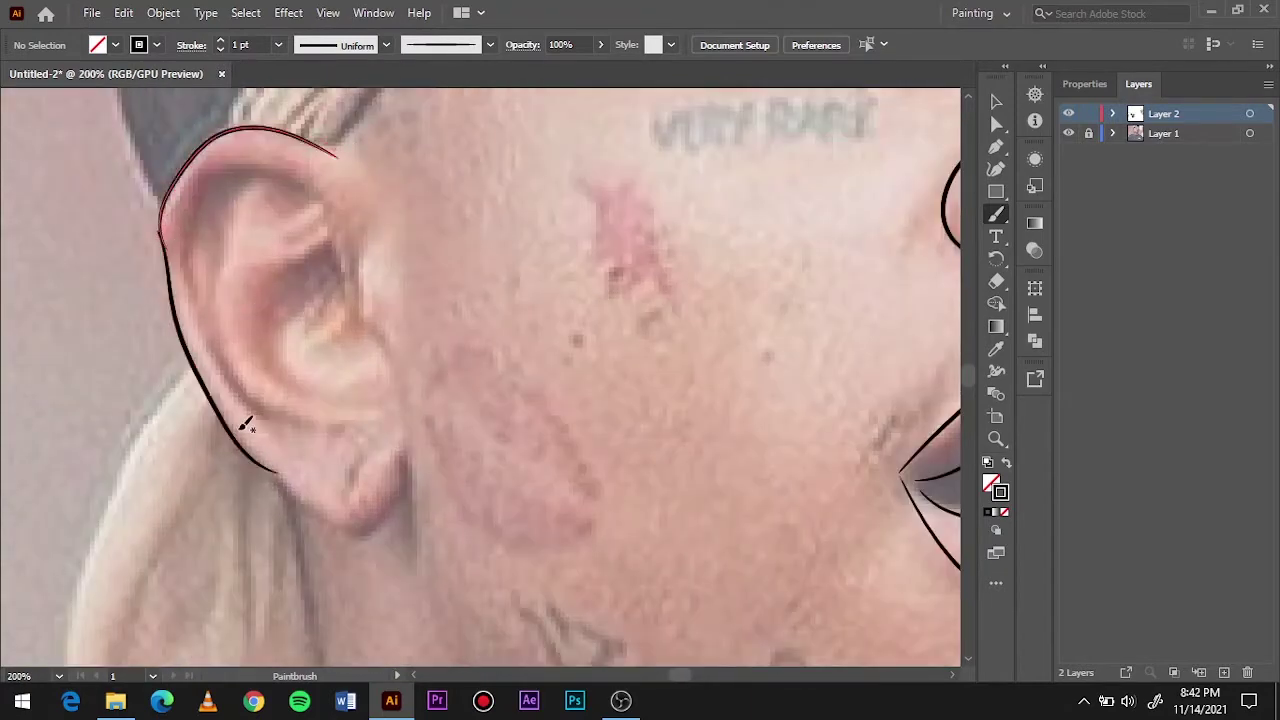
left_click_drag(392, 503, 410, 463)
left_click_drag(371, 404, 304, 268)
left_click_drag(363, 228, 385, 366)
mouse_move(320, 432)
left_mouse_down()
mouse_move(240, 180)
mouse_move(300, 205)
left_mouse_up()
key("ctrl+0")
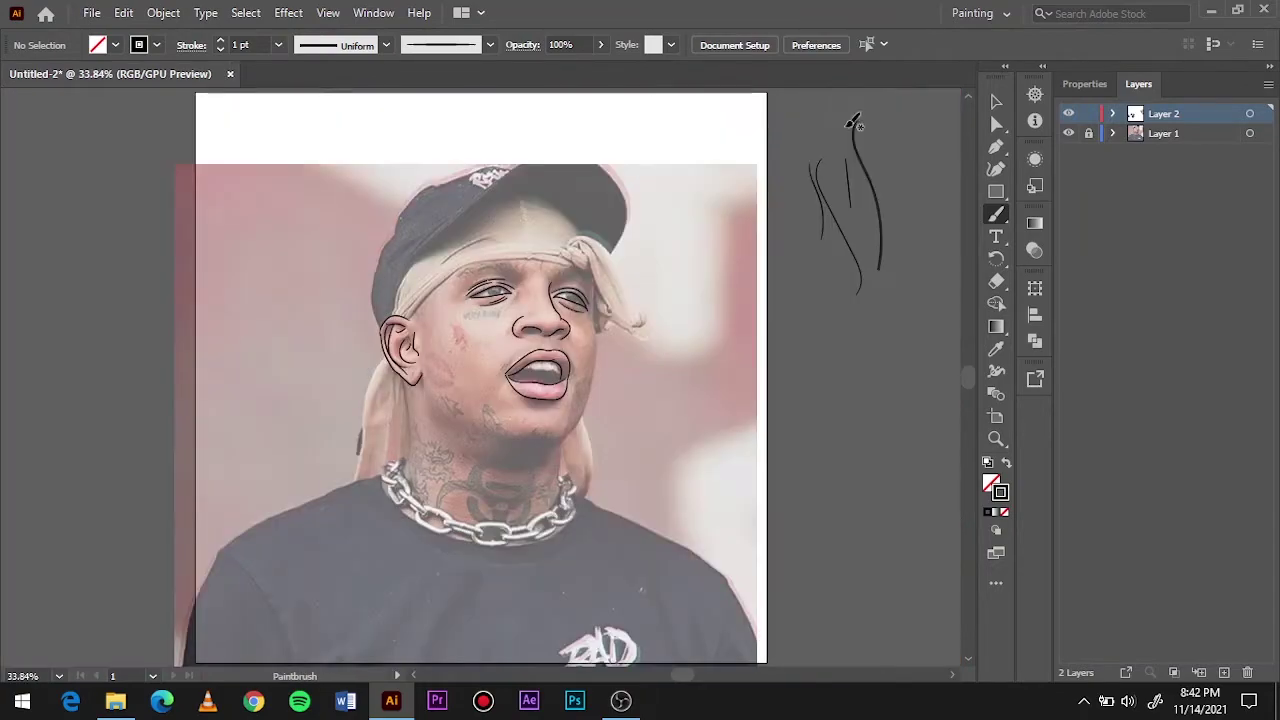
scroll(528, 395, "up", 3)
Set the stroke weight to 2 pt.
scroll(528, 395, "down", 3)
left_click(279, 45)
left_click(300, 143)
scroll(294, 200, "up", 1)
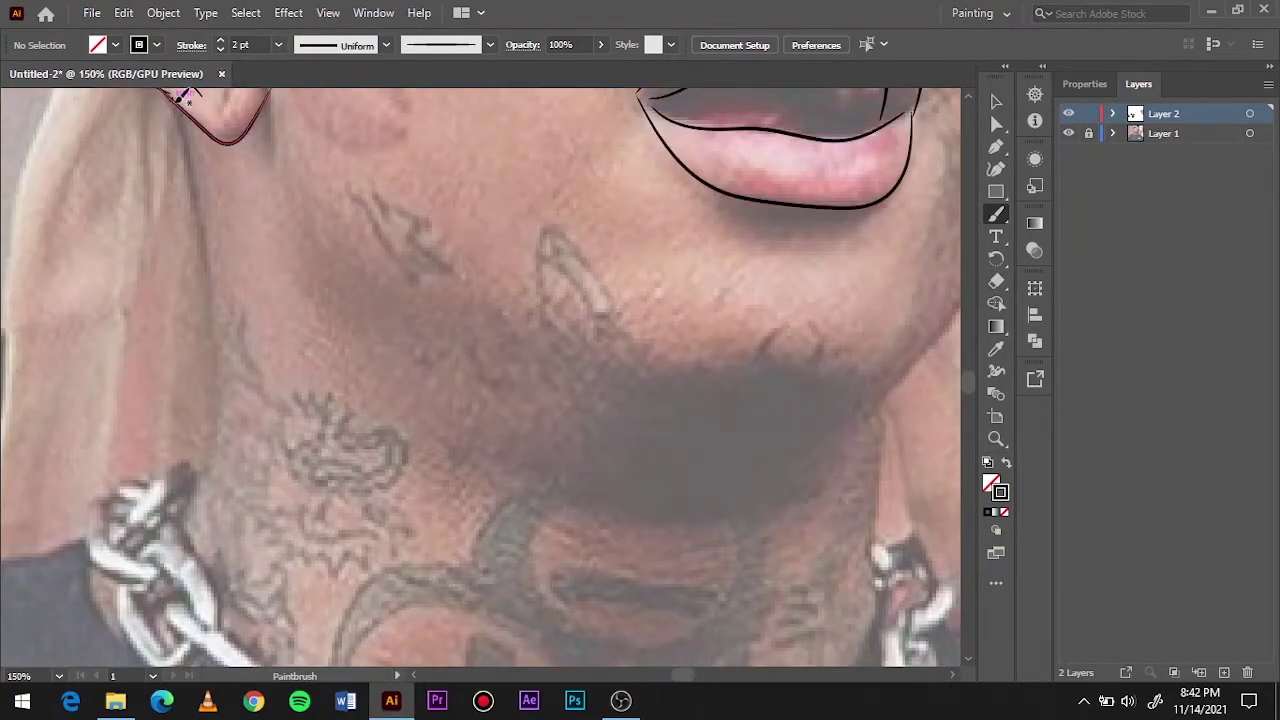
Trace the neck below the ear and the side of the face by the eye.
left_click_drag(224, 447, 218, 505)
key("ctrl+0")
scroll(560, 400, "up", 4)
scroll(570, 232, "up", 1)
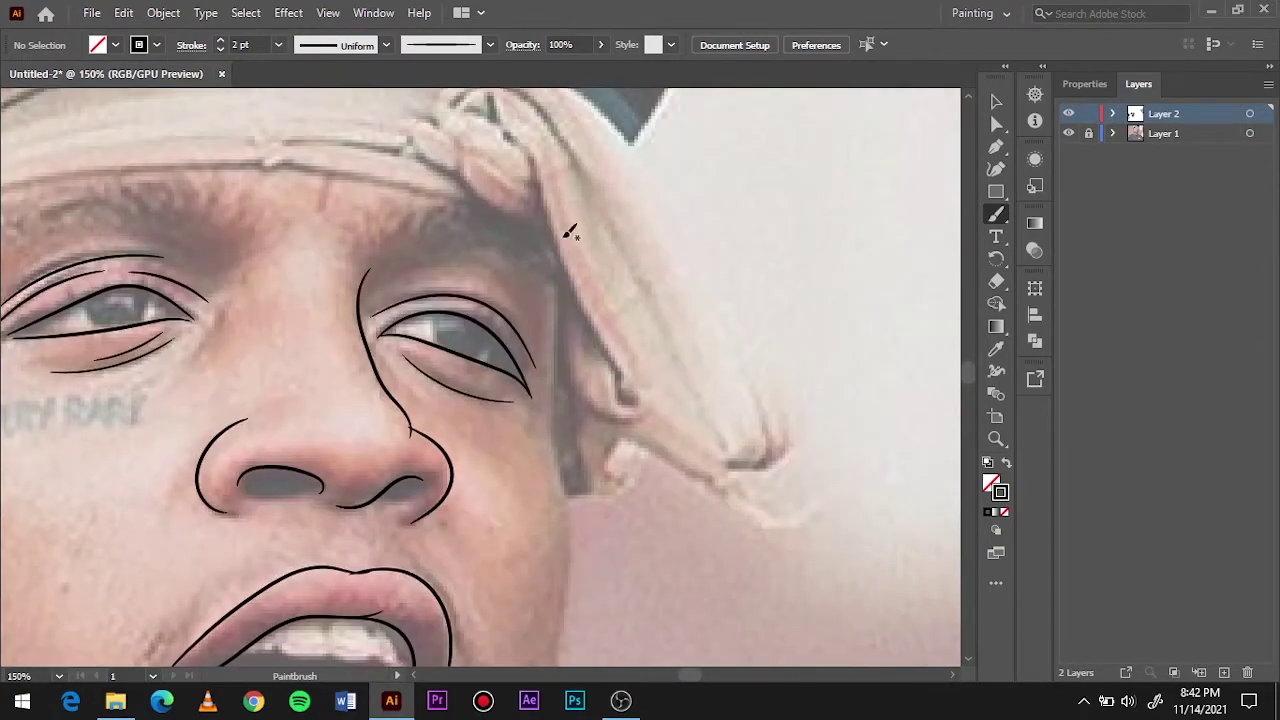
left_click_drag(584, 530, 584, 532)
key("ctrl+0")
scroll(537, 514, "up", 5)
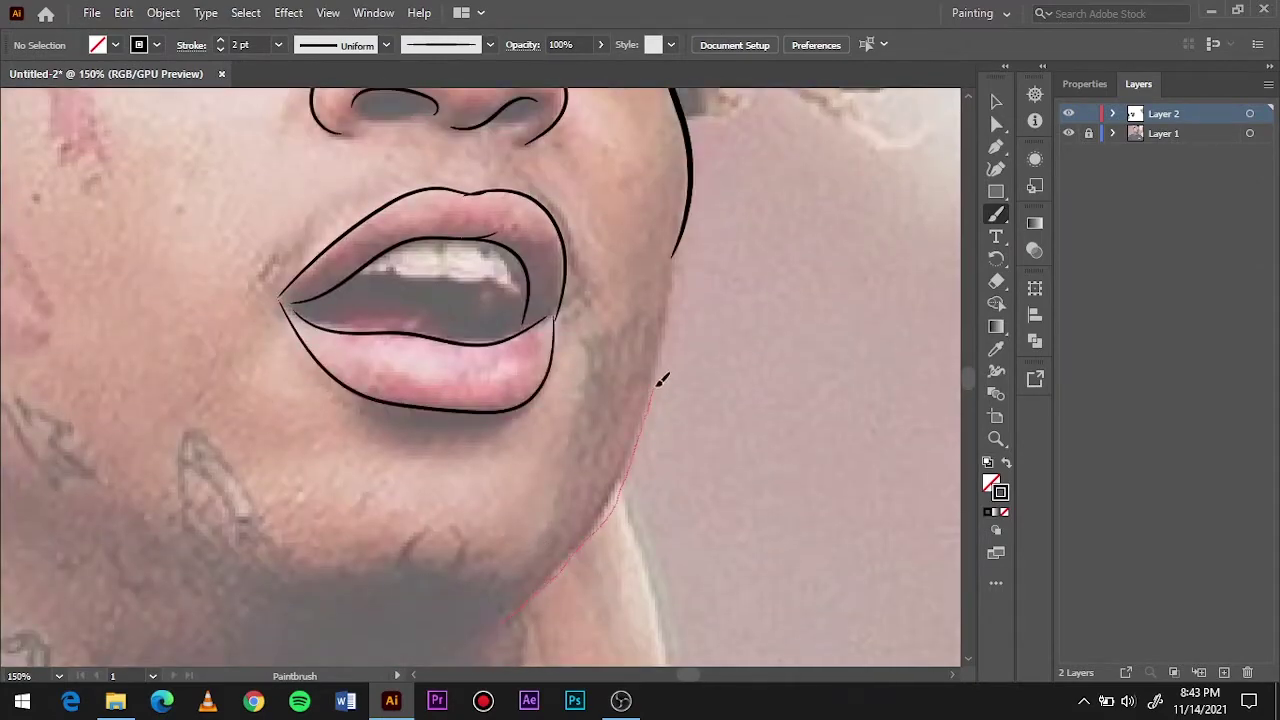
Trace the jawline beside the mouth, the neck toward the chain, and the earring outline.
left_click_drag(500, 622, 670, 240)
key("ctrl+0")
scroll(492, 313, "up", 5)
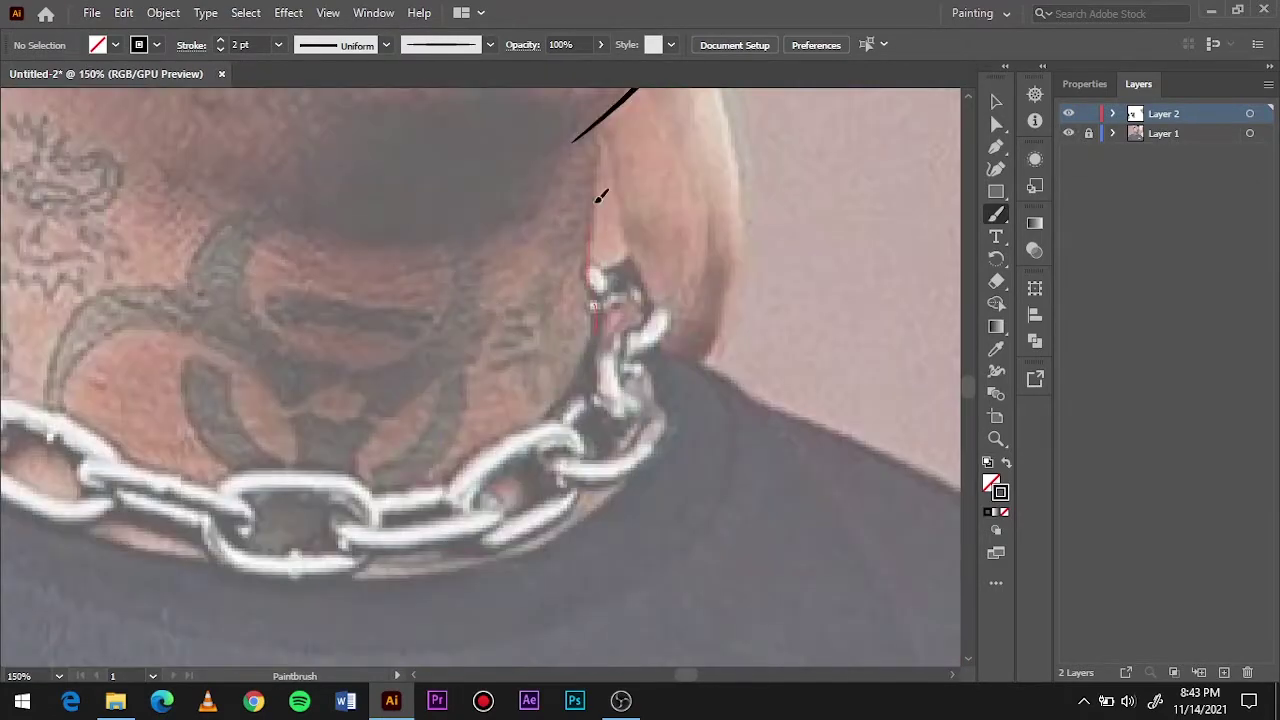
left_click_drag(600, 195, 605, 115)
left_click(278, 44)
left_click_drag(614, 316, 608, 418)
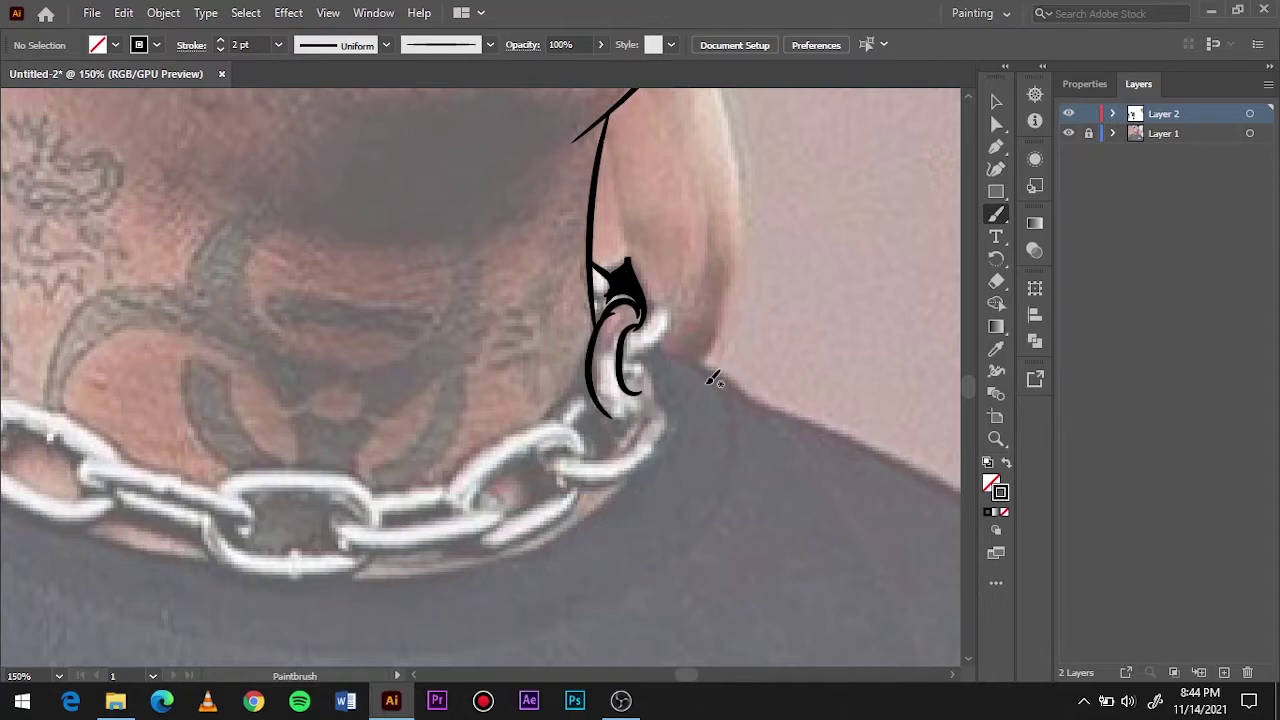
Draw a closed Pencil shape around the earring top, swapping fill and stroke colours.
key("n")
scroll(650, 285, "up", 4)
left_click_drag(565, 495, 510, 272)
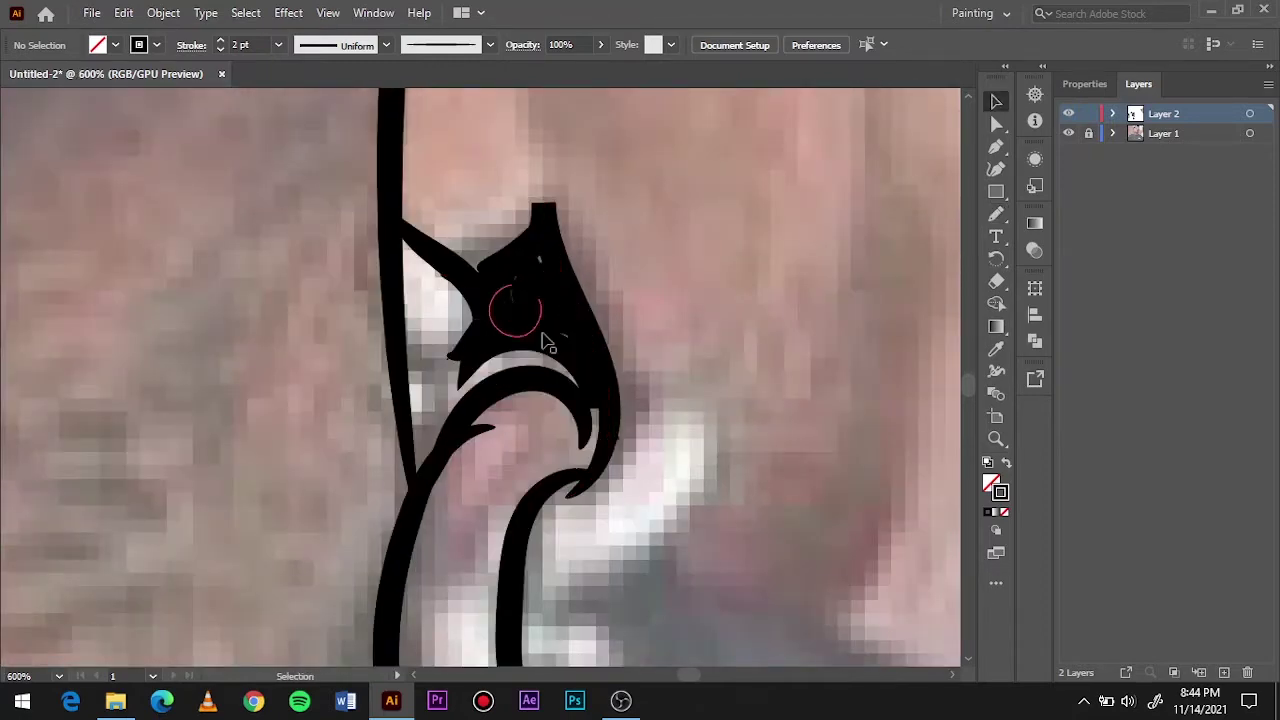
key("shift+x")
scroll(650, 460, "down", 2)
key("b")
key("shift+x")
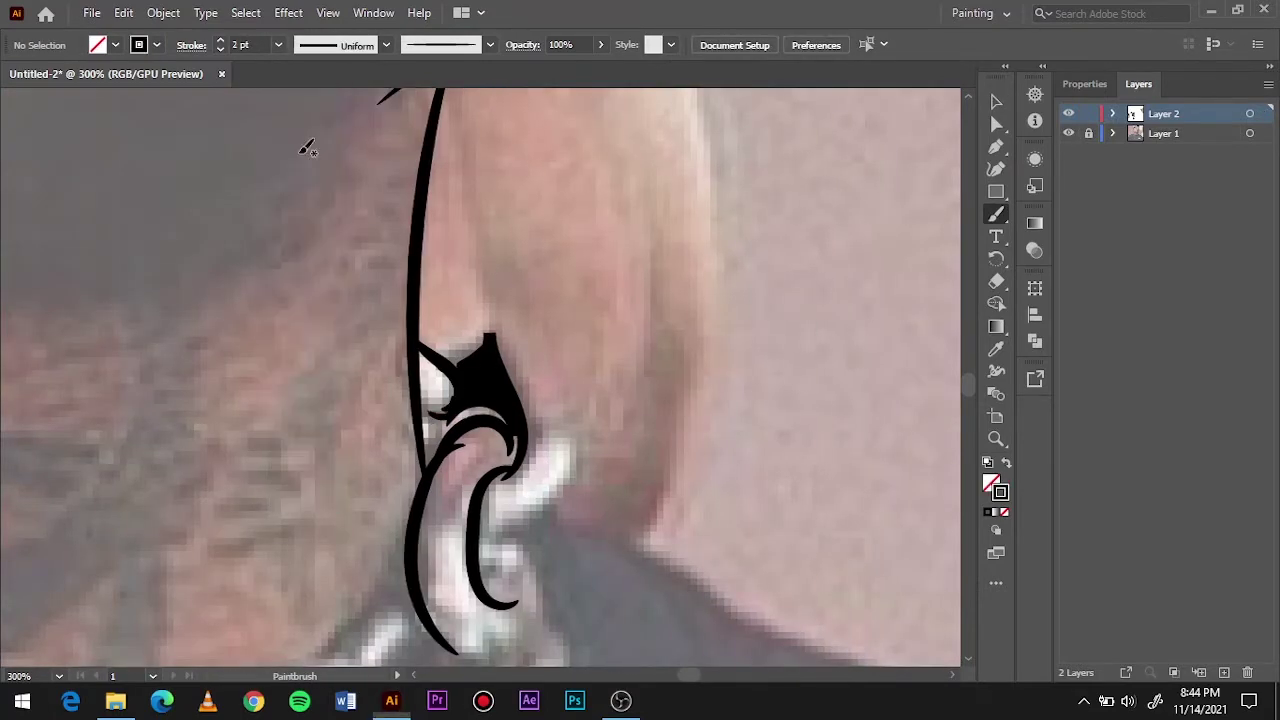
left_click_drag(525, 418, 495, 500)
scroll(495, 500, "down", 3)
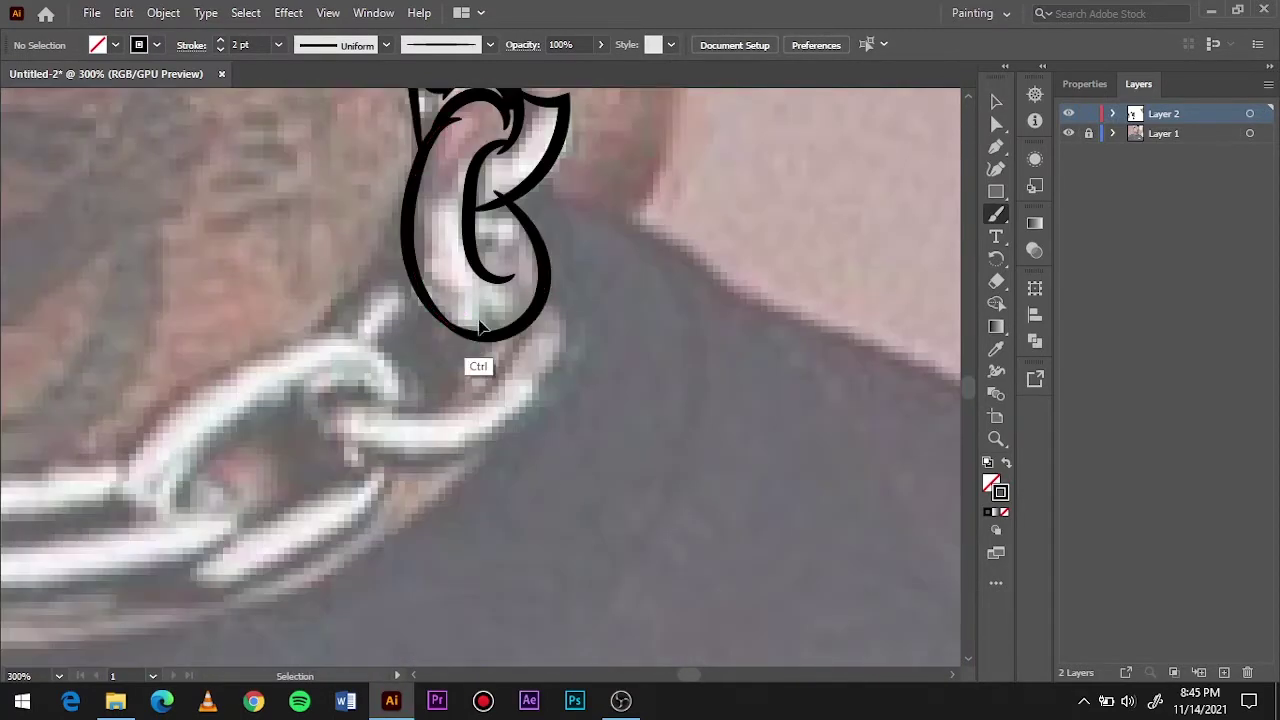
Outline the lower chain link with a tapered end and the upper link's loop.
left_click_drag(551, 288, 306, 390)
left_click_drag(405, 265, 125, 525)
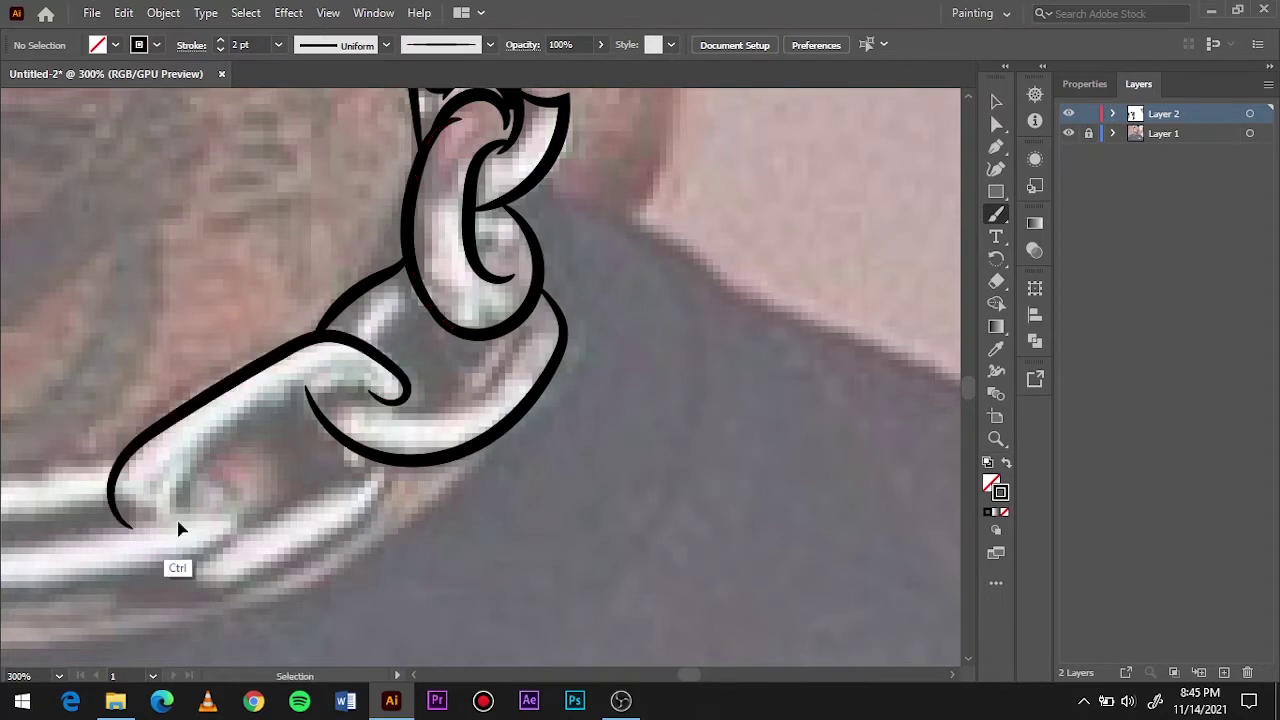
key("ctrl+z")
key("ctrl+shift+z")
left_click_drag(425, 292, 520, 333)
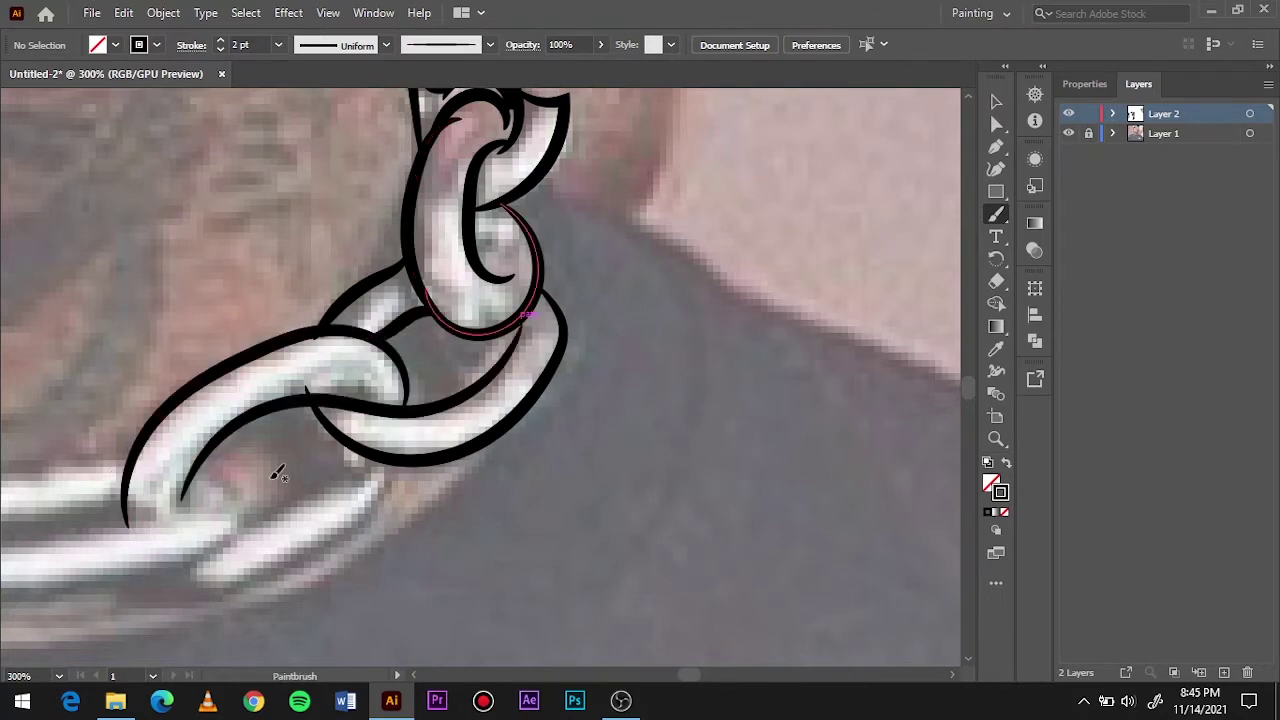
key("ctrl+minus")
left_click_drag(444, 502, 610, 468)
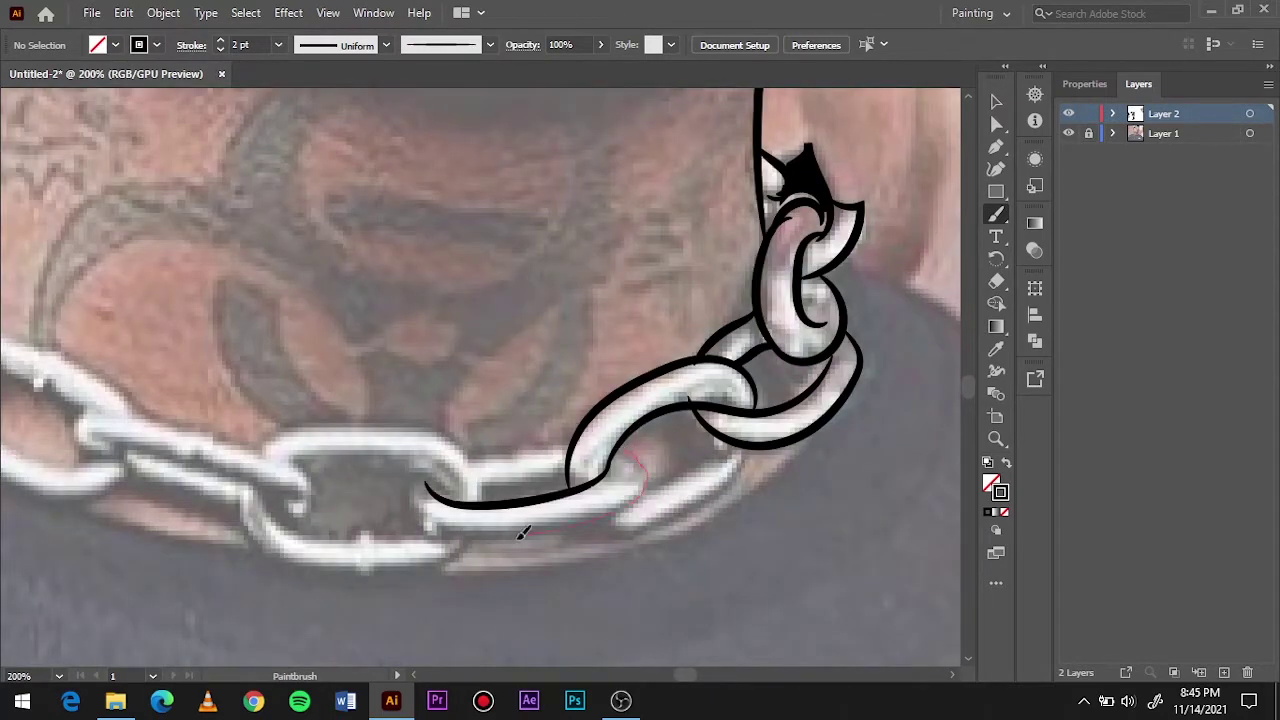
mouse_move(417, 477)
left_mouse_down()
mouse_move(674, 478)
mouse_move(722, 440)
left_mouse_up()
Add further outline strokes along the lower chain links.
scroll(760, 455, "up", 1)
mouse_move(624, 531)
left_mouse_down()
mouse_move(752, 450)
mouse_move(423, 523)
left_mouse_up()
scroll(760, 455, "up", 3)
scroll(423, 523, "down", 3)
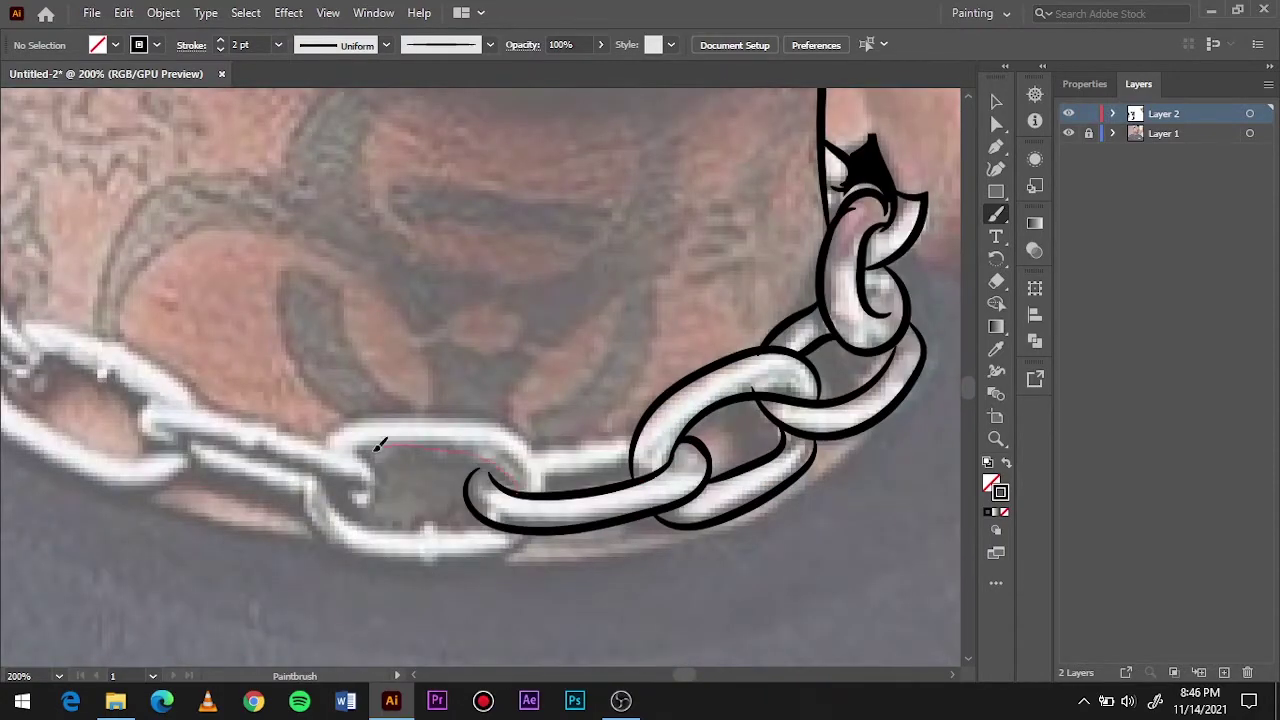
mouse_move(379, 445)
left_mouse_down()
mouse_move(362, 455)
mouse_move(549, 457)
left_mouse_up()
left_click_drag(636, 461, 531, 457)
scroll(578, 466, "up", 3)
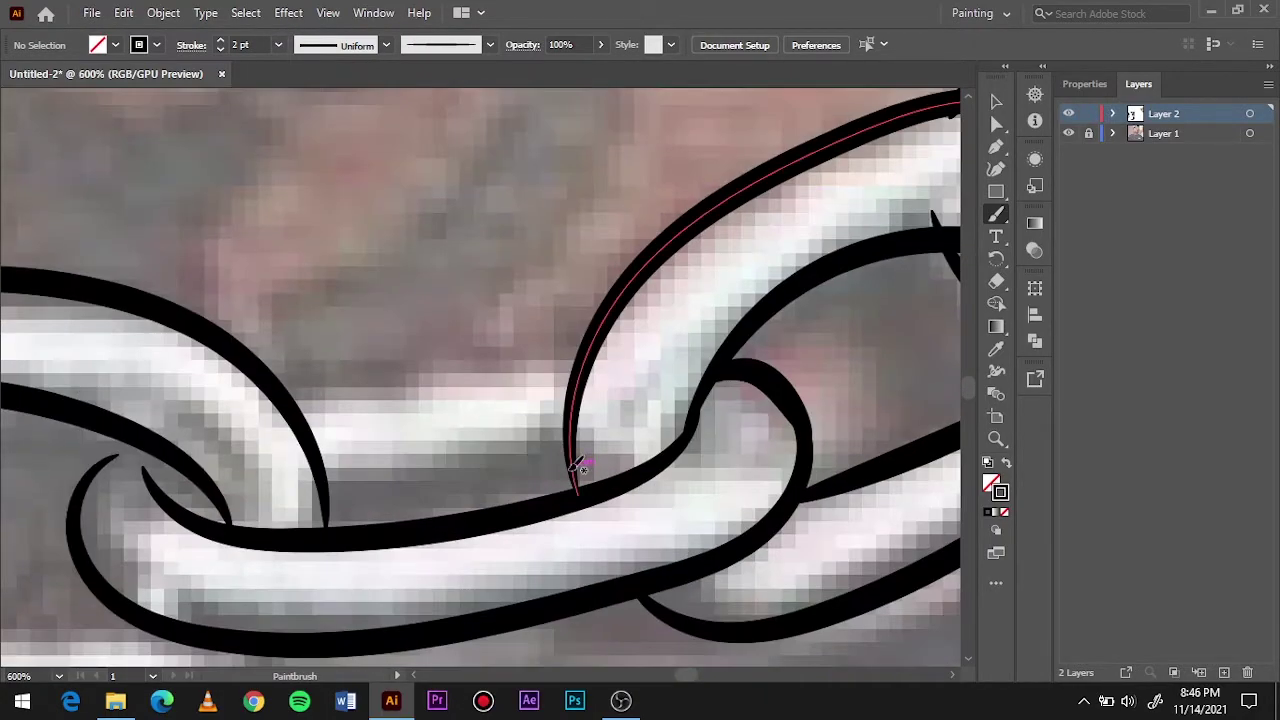
scroll(577, 465, "down", 3)
scroll(371, 363, "down", 2)
scroll(705, 343, "up", 5)
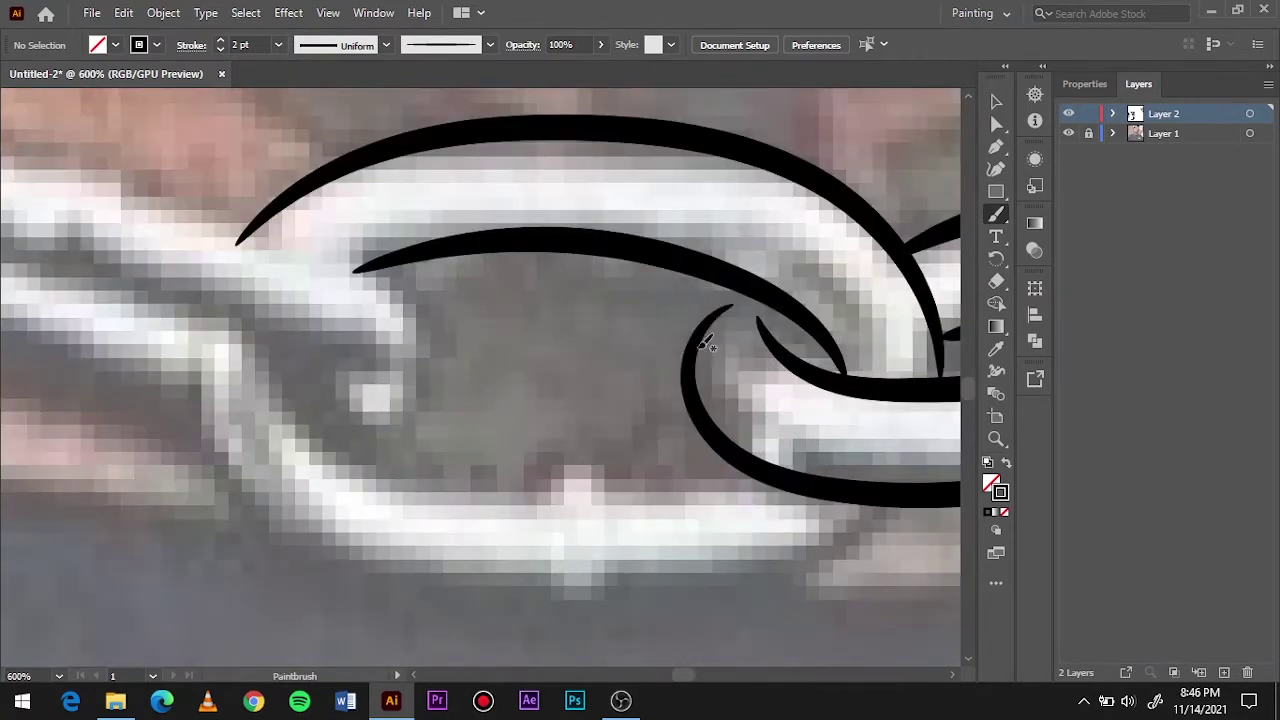
Trace the right link's curves and the left link's wavy line, diagonal and large arc.
left_click_drag(757, 320, 850, 385)
scroll(751, 315, "down", 1)
left_click_drag(612, 442, 755, 420)
left_click_drag(445, 345, 610, 440)
left_click_drag(383, 340, 660, 455)
left_click_drag(850, 445, 665, 493)
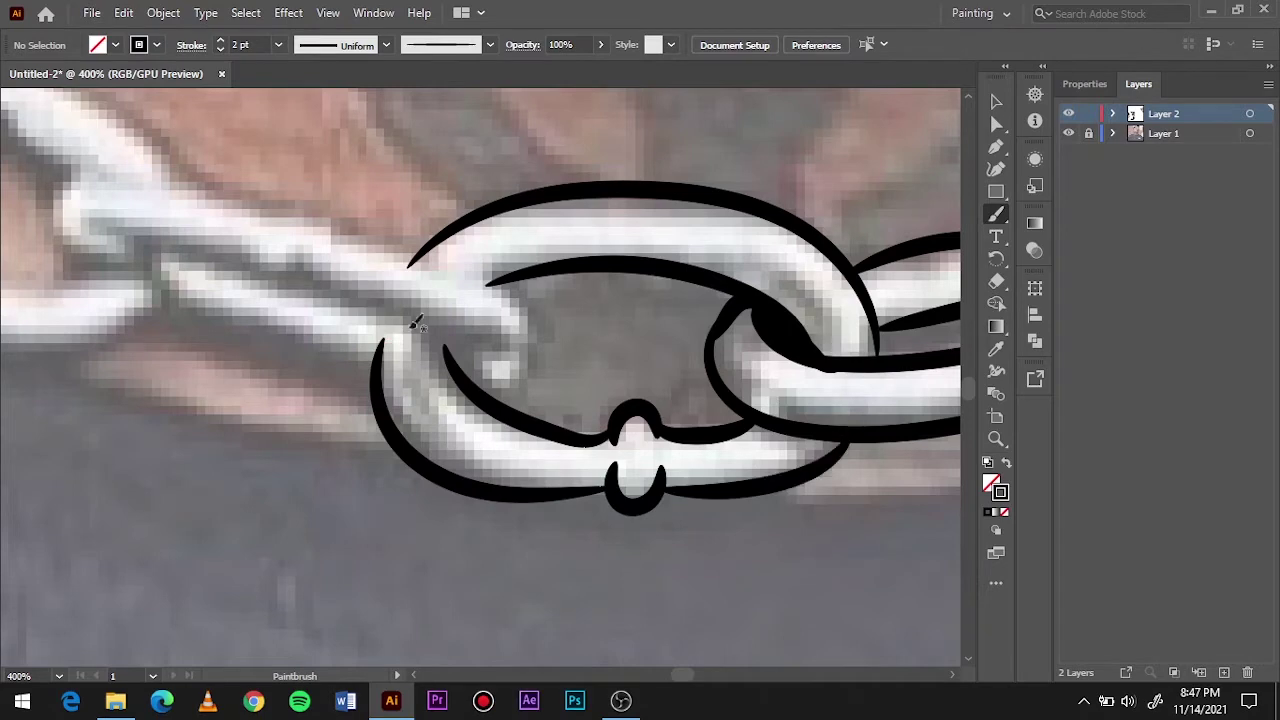
mouse_move(140, 268)
left_mouse_down()
mouse_move(300, 262)
mouse_move(500, 345)
left_mouse_up()
left_click_drag(345, 235, 470, 395)
mouse_move(345, 240)
left_mouse_down()
mouse_move(268, 232)
mouse_move(125, 272)
left_mouse_up()
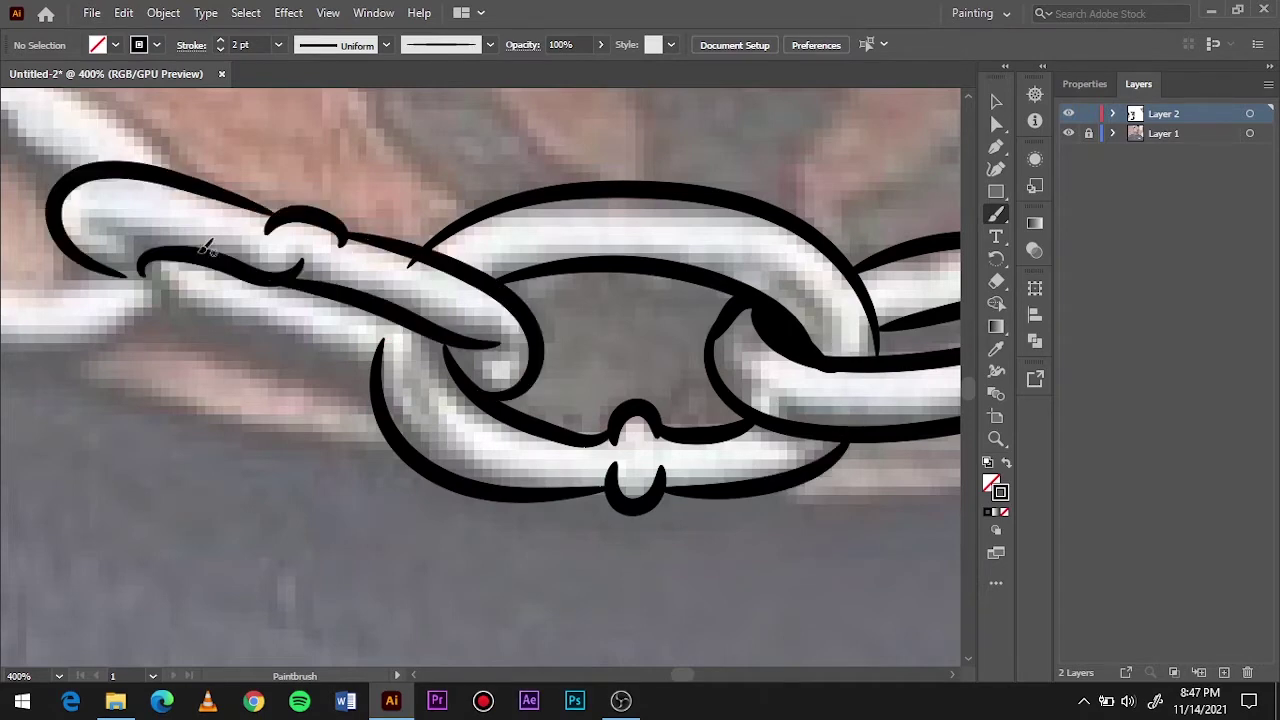
scroll(150, 270, "left", 5)
scroll(300, 350, "up", 2)
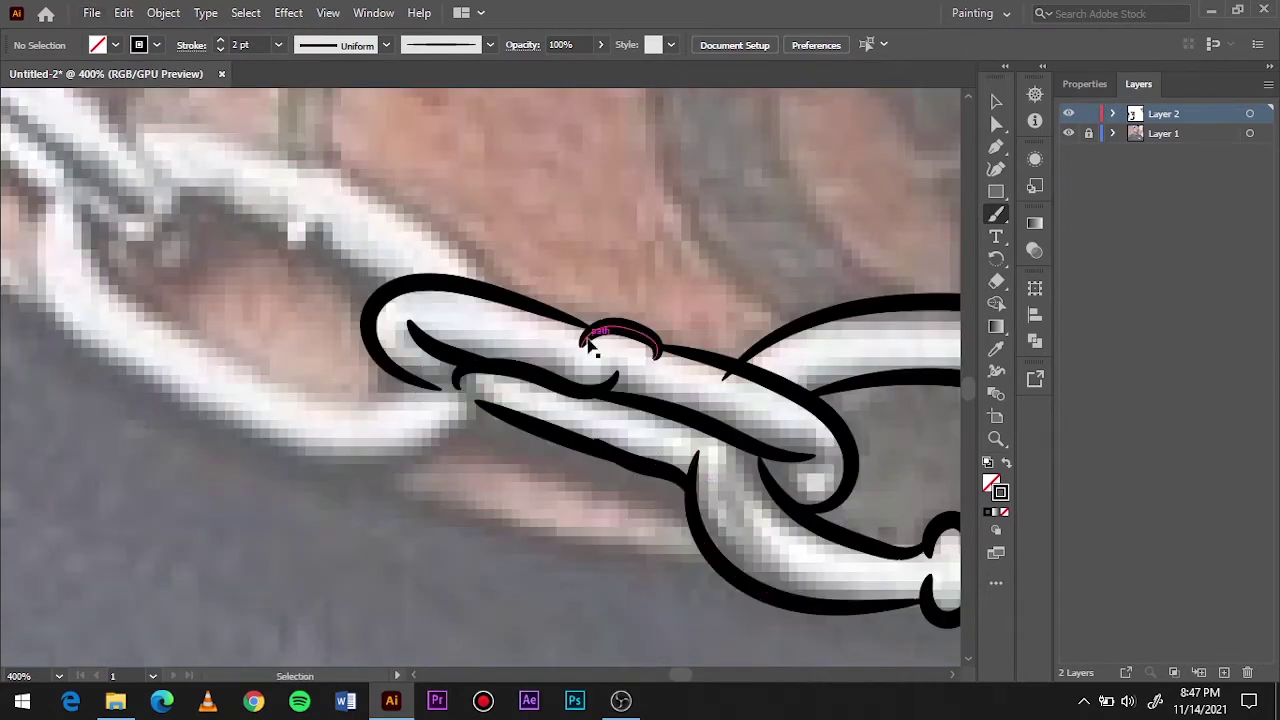
Outline the next link's top arc, right side, bottom and inner edges.
key("ctrl+0")
scroll(428, 523, "up", 5)
left_click_drag(480, 303, 470, 343)
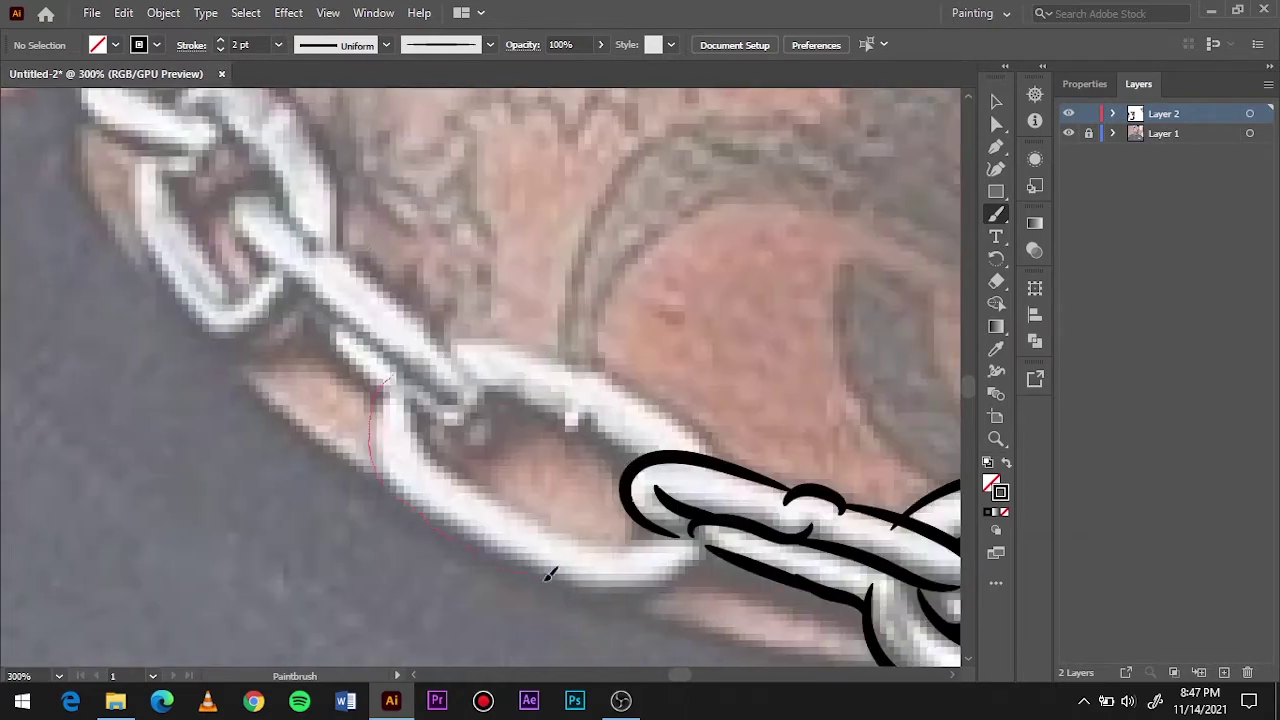
left_click_drag(548, 574, 705, 545)
left_click_drag(715, 458, 578, 385)
left_click_drag(445, 342, 600, 370)
left_click_drag(485, 390, 562, 420)
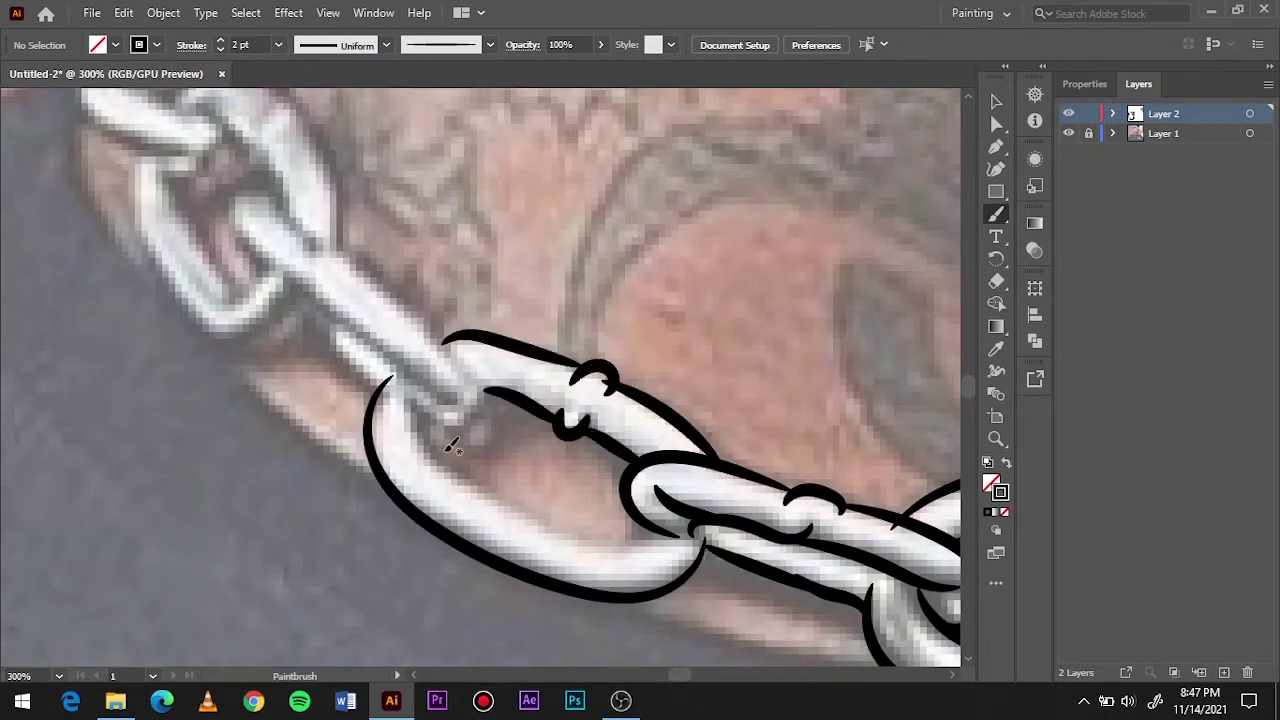
left_click_drag(640, 538, 655, 537)
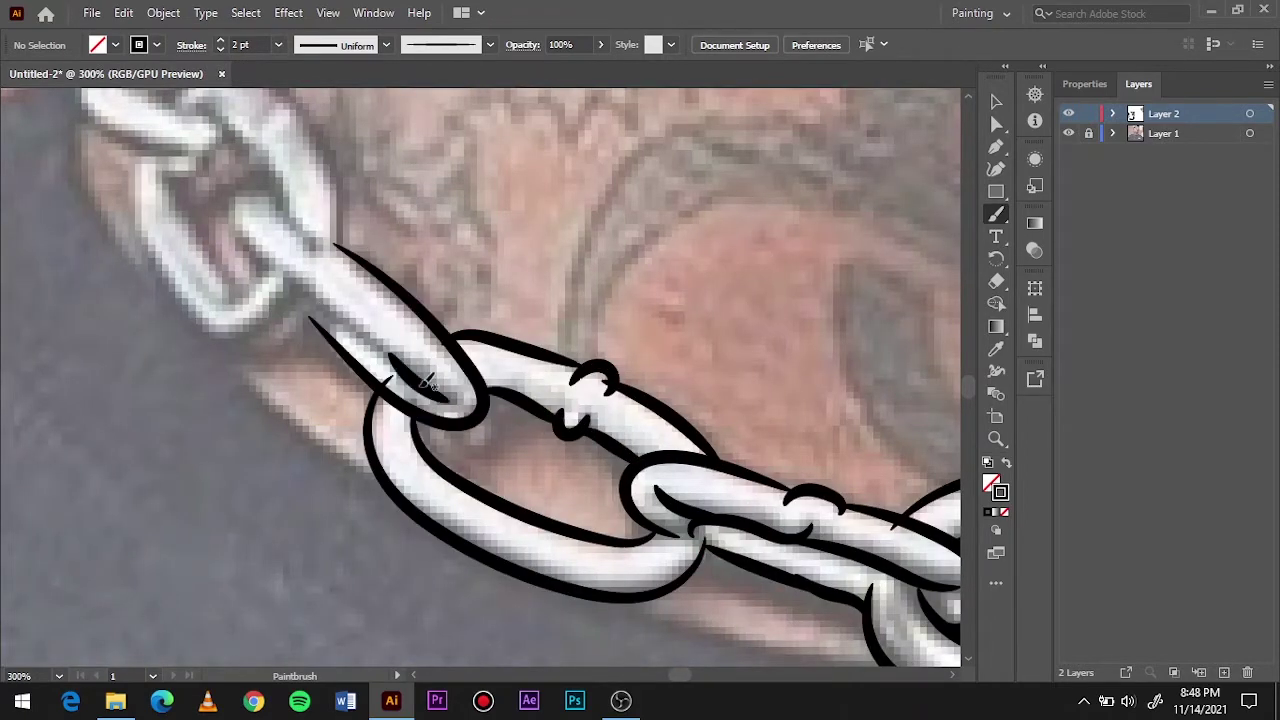
Finish the upper-left and lower links with inner, outer and loop strokes.
left_click_drag(288, 228, 262, 272)
scroll(358, 347, "up", 1)
mouse_move(443, 565)
left_mouse_down()
mouse_move(525, 522)
mouse_move(630, 635)
left_mouse_up()
mouse_move(468, 396)
left_mouse_down()
mouse_move(586, 486)
mouse_move(396, 222)
left_mouse_up()
left_click_drag(300, 318, 355, 274)
left_click_drag(528, 402, 432, 296)
left_click_drag(378, 470, 462, 512)
Trace another chain link: its outline, inner loop, outer rounded edge and inner diagonal.
key("ctrl+0")
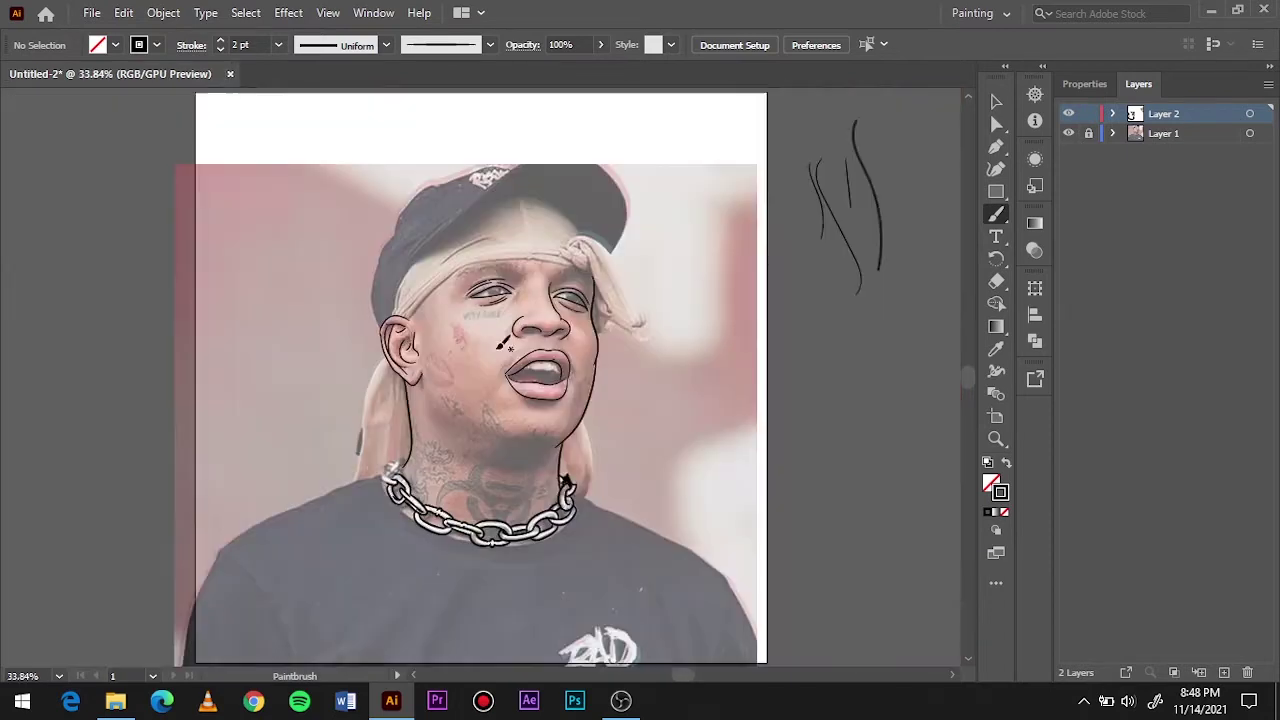
scroll(520, 490, "up", 5)
left_click_drag(585, 318, 555, 590)
left_click_drag(463, 397, 515, 515)
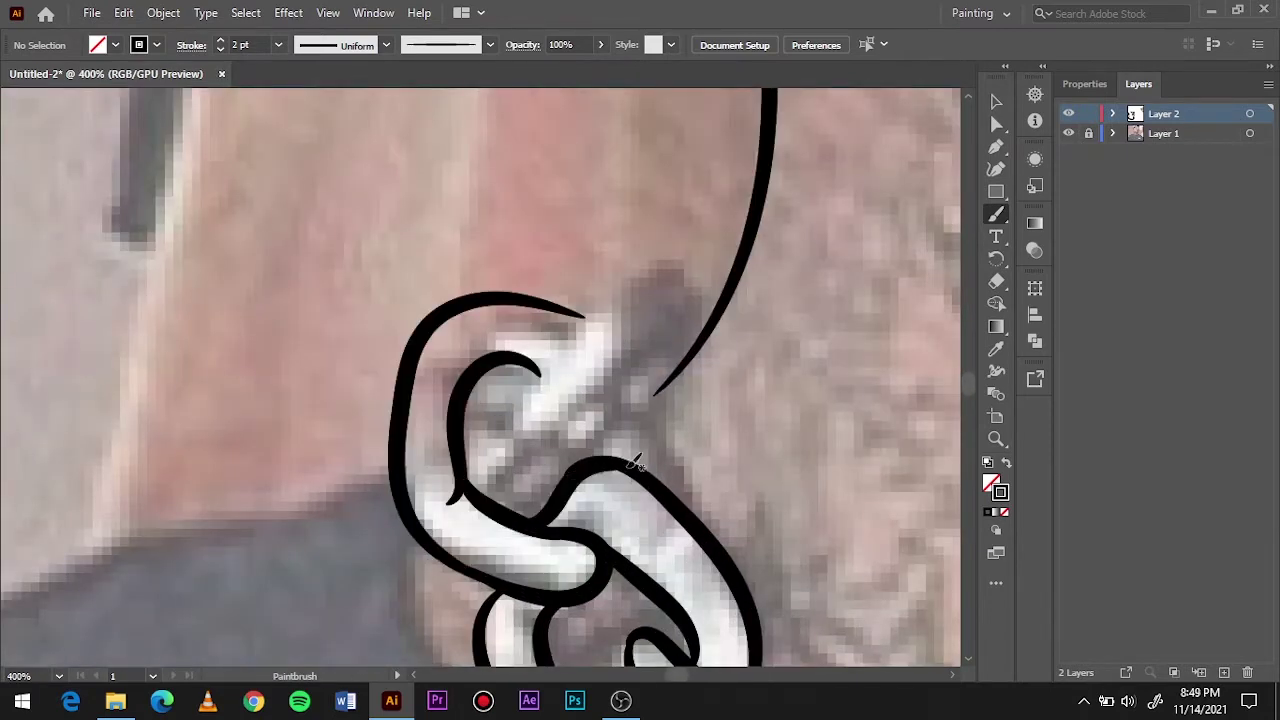
mouse_move(640, 275)
left_mouse_down()
mouse_move(508, 508)
mouse_move(610, 455)
left_mouse_up()
left_click_drag(505, 495, 665, 330)
key("ctrl+0")
left_click(1068, 133)
Trace the headband's lower edge across the forehead and extend it to the right.
scroll(400, 470, "up", 5)
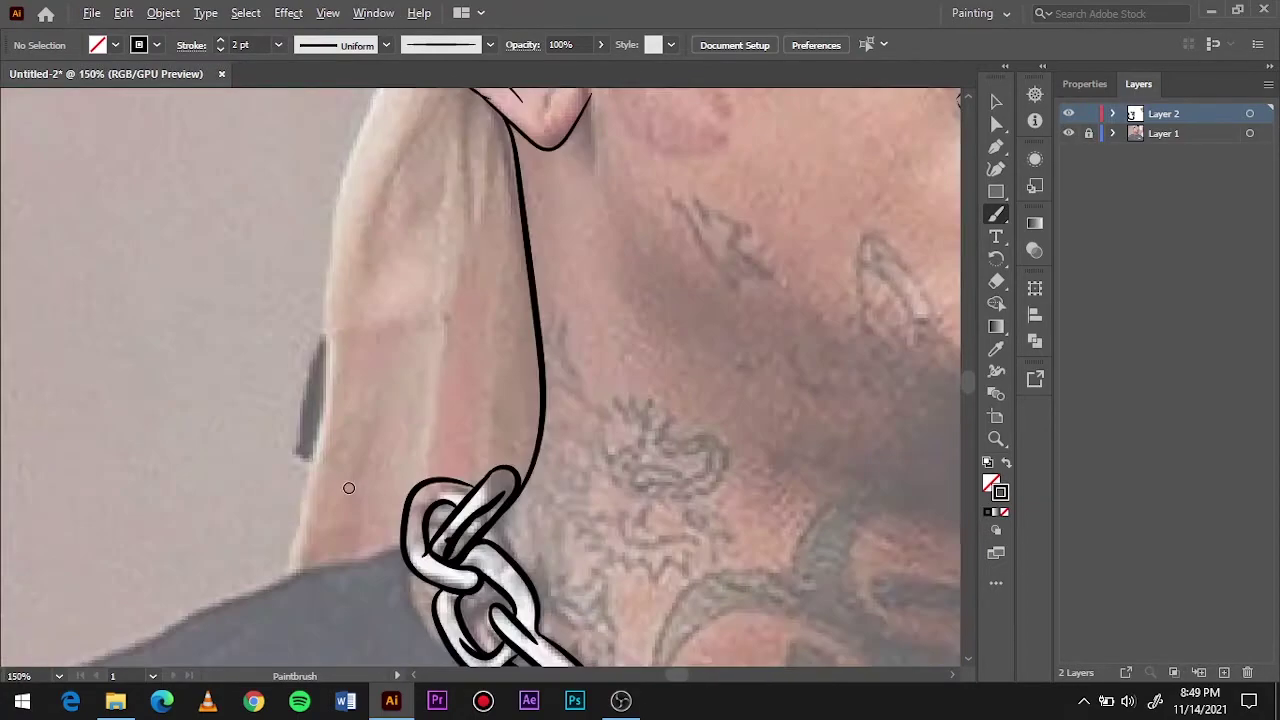
scroll(349, 486, "down", 4)
scroll(423, 394, "up", 4)
scroll(310, 420, "up", 1)
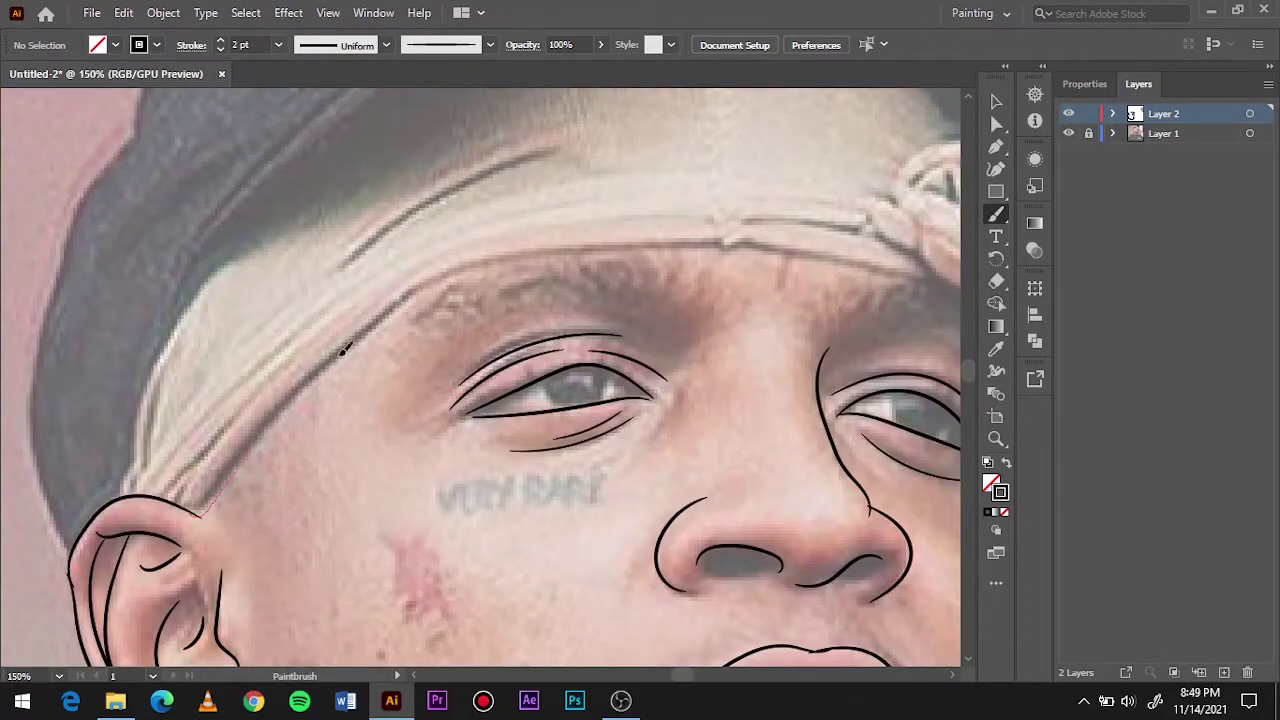
mouse_move(200, 505)
left_mouse_down()
mouse_move(471, 252)
mouse_move(728, 245)
left_mouse_up()
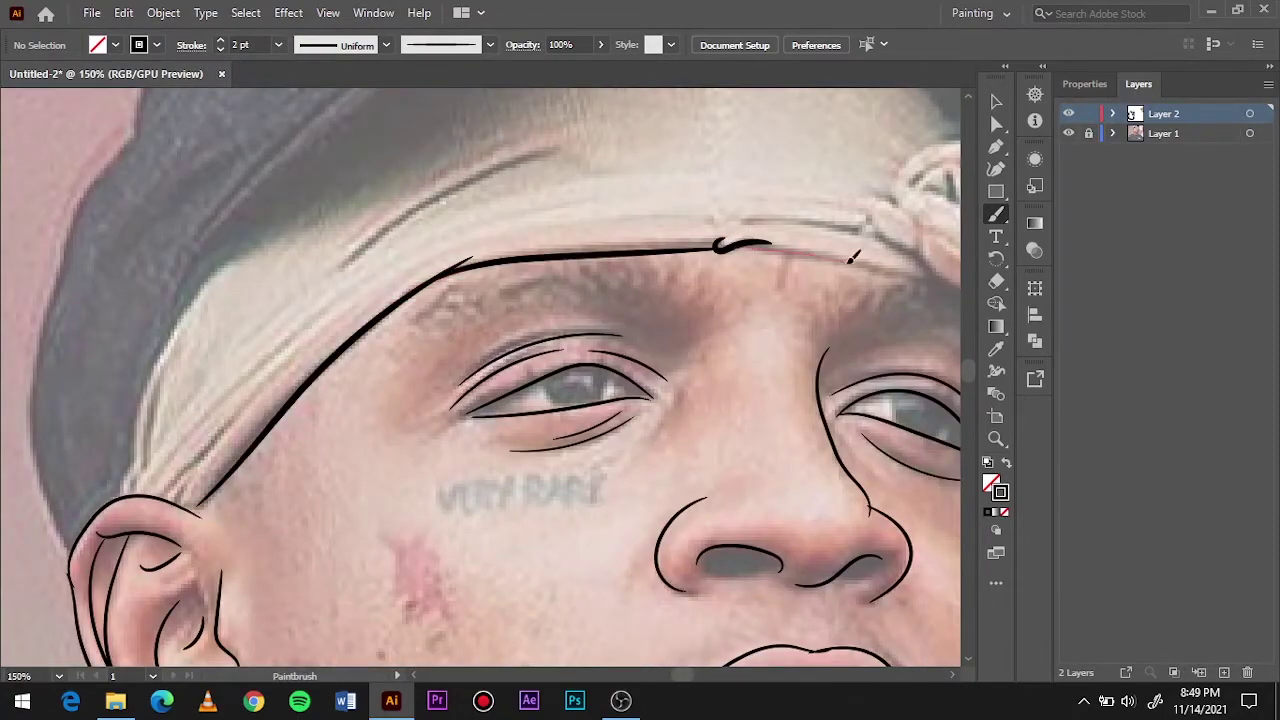
left_click_drag(851, 258, 955, 272)
Add and redraw the thick headband lines running down to the ear.
scroll(600, 350, "up", 2)
scroll(450, 400, "up", 2)
scroll(330, 420, "up", 3)
left_click_drag(543, 256, 320, 497)
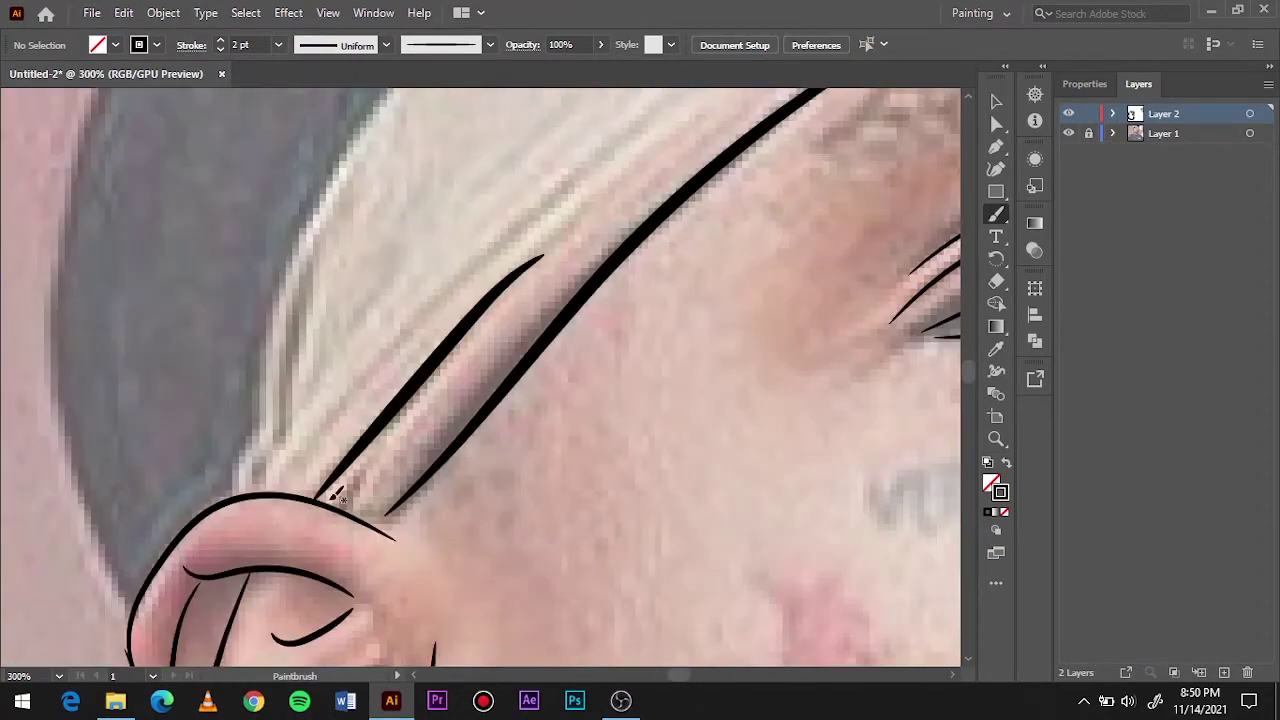
left_click_drag(548, 346, 338, 535)
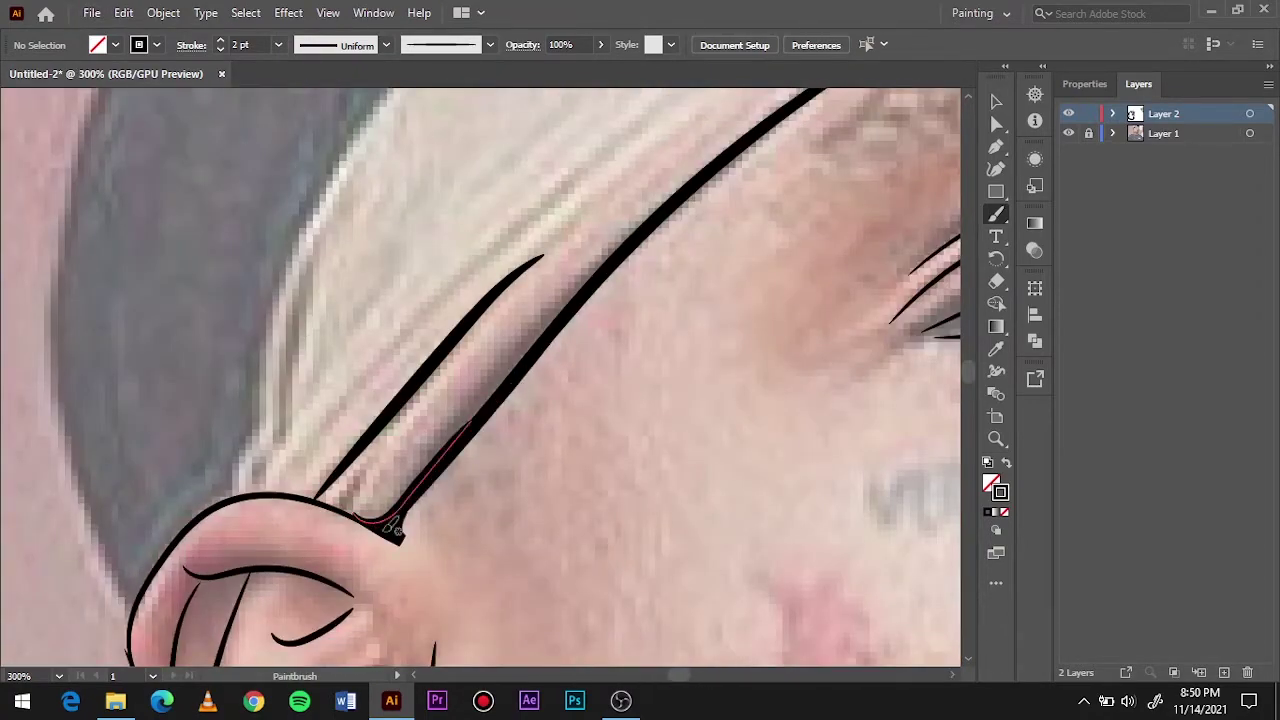
left_click_drag(647, 243, 652, 238)
left_click_drag(510, 395, 430, 485)
Draw the brow line, the hanging headband fold, and the knot's inner line, loop and arc.
key("ctrl+0")
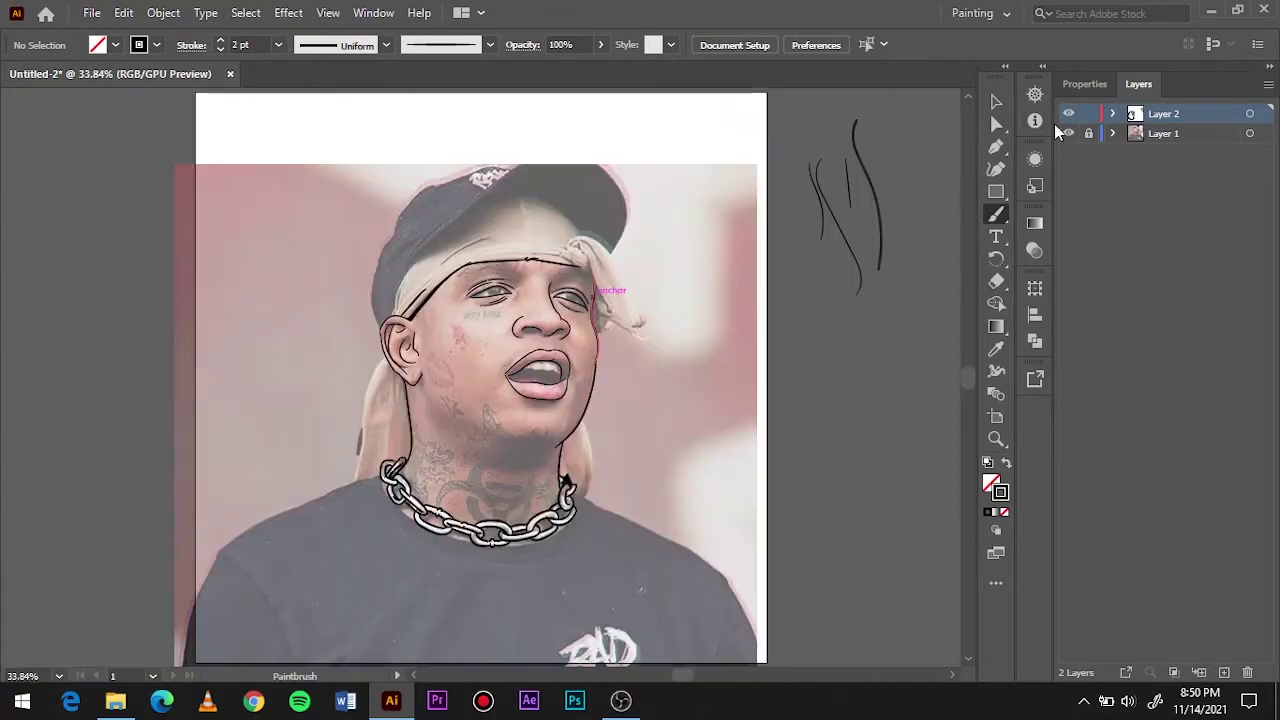
scroll(500, 250, "up", 4)
scroll(523, 294, "up", 2)
left_click_drag(517, 297, 622, 357)
mouse_move(728, 585)
left_mouse_down()
mouse_move(575, 250)
mouse_move(615, 333)
left_mouse_up()
left_click_drag(447, 255, 525, 315)
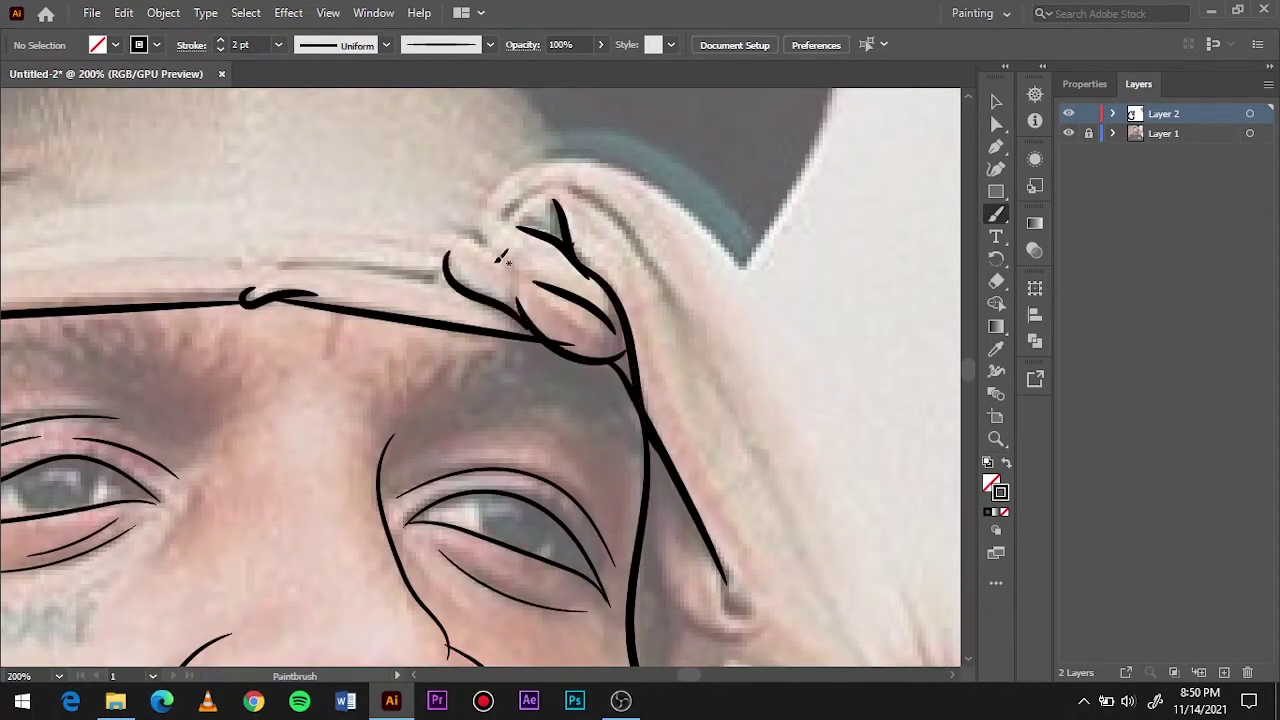
left_click_drag(490, 265, 757, 338)
left_click_drag(497, 238, 698, 355)
Add the fold's lower curve and the hair strands past the ear, then check without the photo.
scroll(521, 278, "down", 10)
scroll(521, 278, "right", 5)
scroll(646, 349, "up", 6)
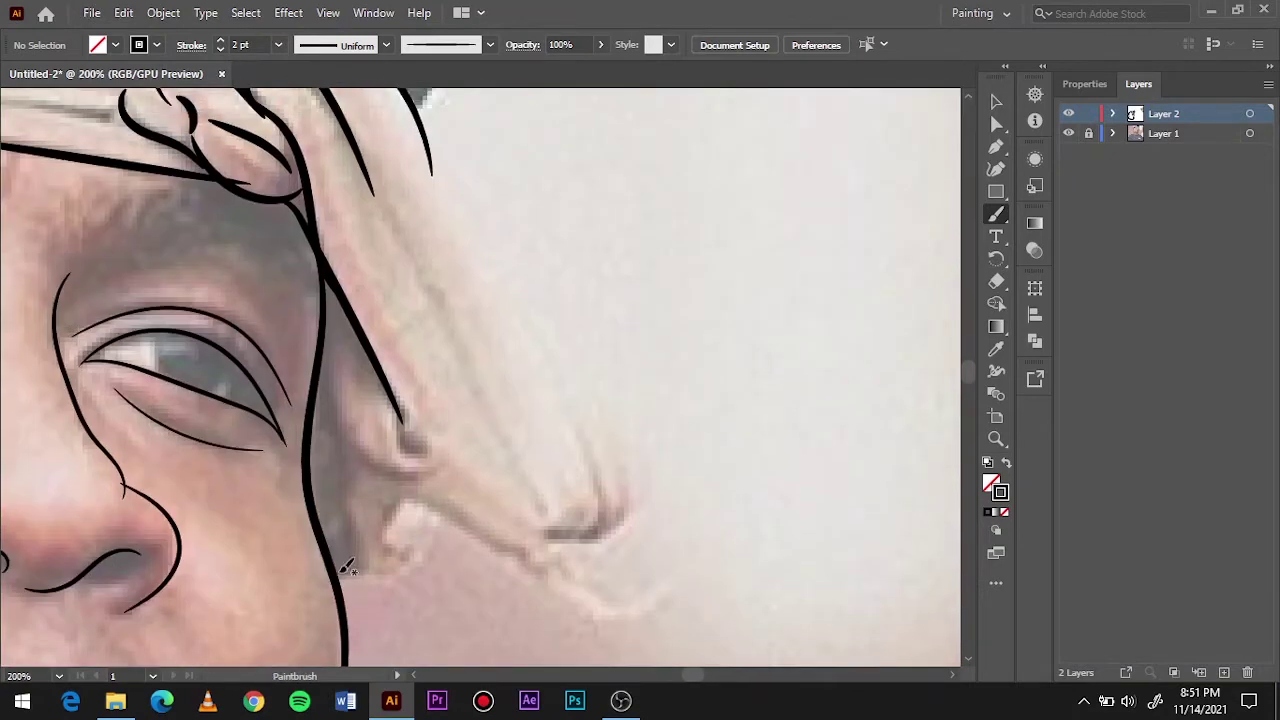
mouse_move(355, 548)
left_mouse_down()
mouse_move(440, 515)
mouse_move(410, 505)
left_mouse_up()
mouse_move(330, 418)
left_mouse_down()
mouse_move(430, 460)
mouse_move(555, 575)
left_mouse_up()
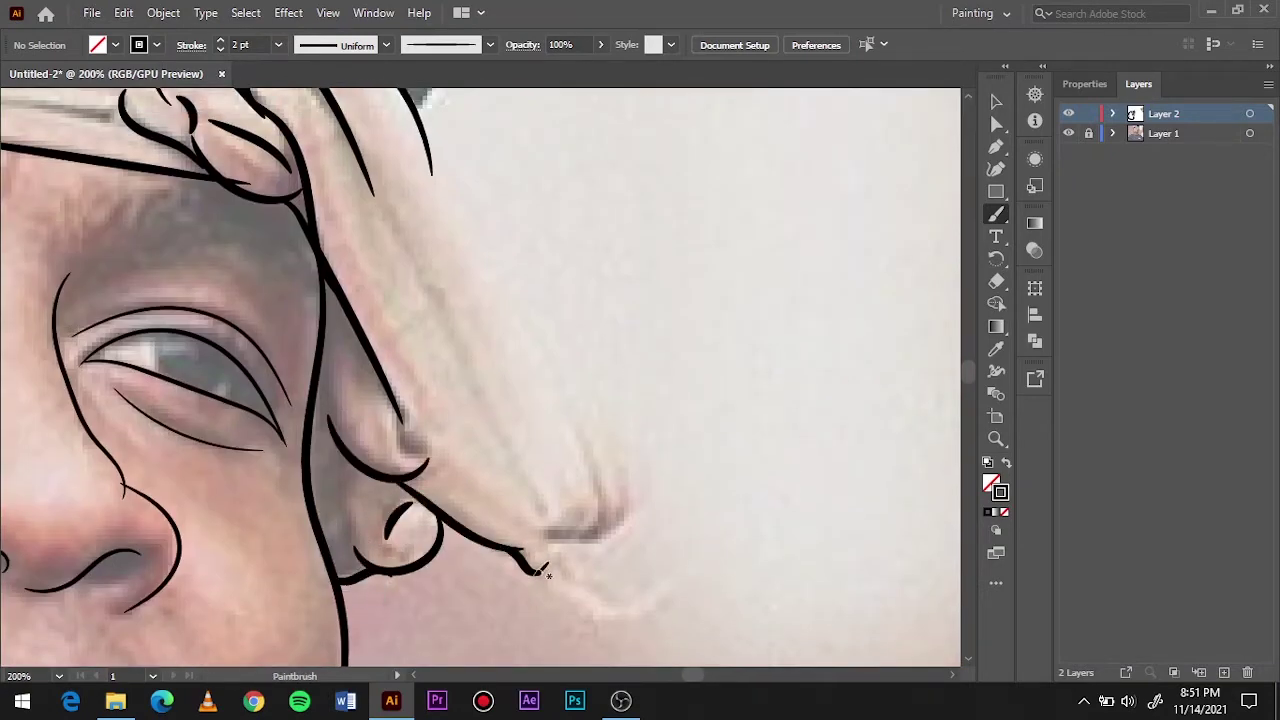
left_click_drag(577, 500, 540, 546)
mouse_move(585, 466)
left_mouse_down()
mouse_move(596, 548)
mouse_move(432, 133)
left_mouse_up()
left_click_drag(365, 222, 489, 449)
key("ctrl+0")
left_click(1069, 133)
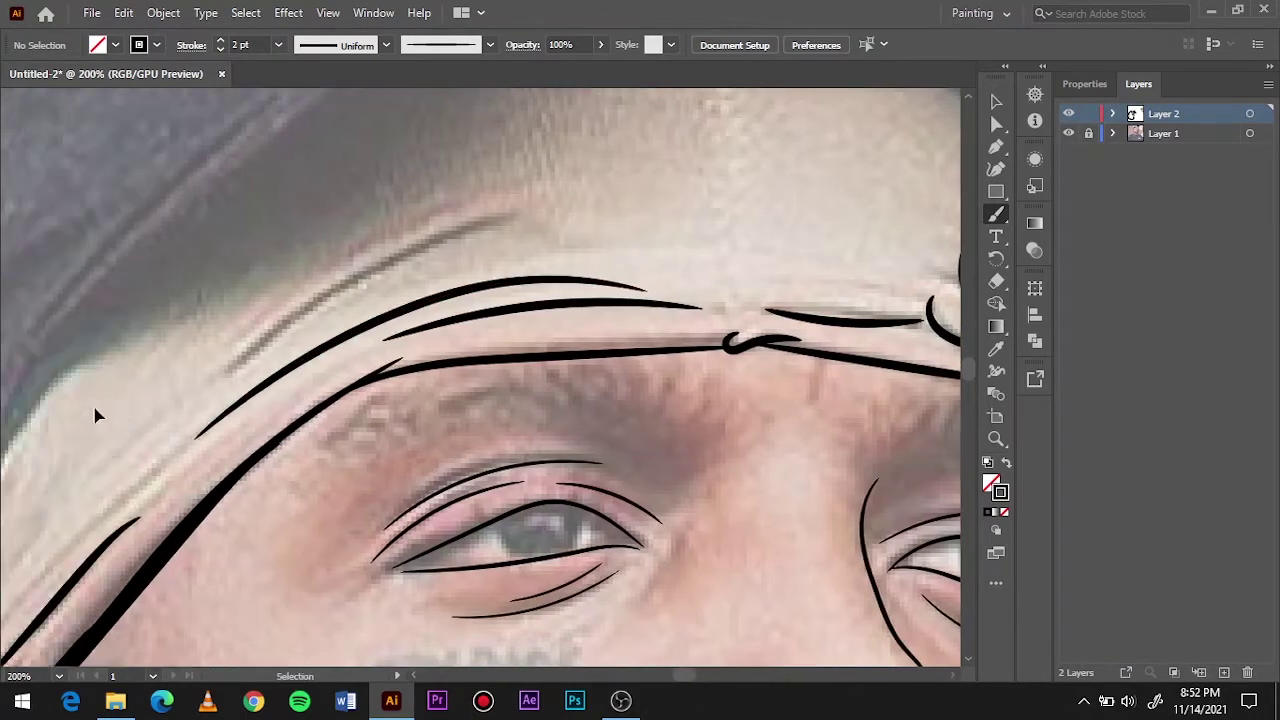
Undo the heavy brow strokes and redraw the headband detail lines at 0.75 pt.
key("ctrl+z")
key("ctrl+z")
key("ctrl+z")
left_click(278, 44)
left_click(292, 103)
mouse_move(920, 322)
left_mouse_down()
mouse_move(742, 303)
mouse_move(435, 332)
left_mouse_up()
left_click_drag(613, 282, 140, 480)
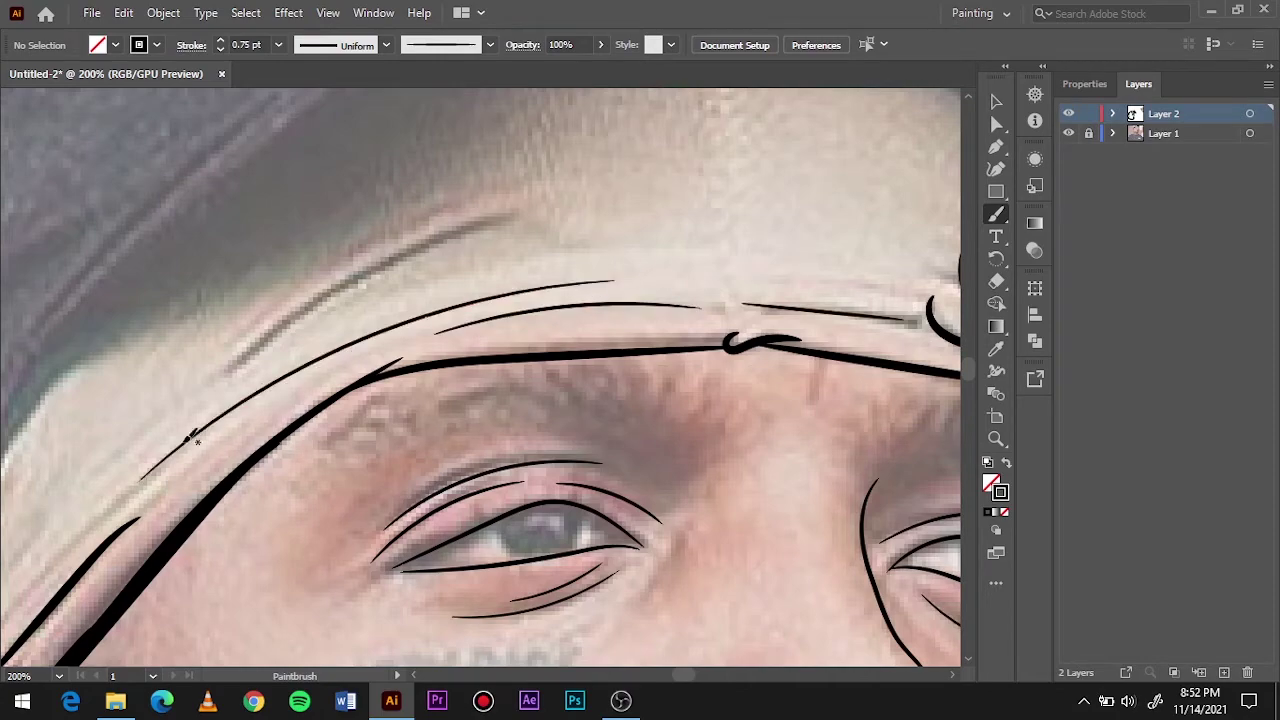
left_click_drag(193, 437, 366, 337)
mouse_move(307, 468)
left_mouse_down()
mouse_move(322, 476)
mouse_move(218, 540)
left_mouse_up()
left_click_drag(368, 225, 250, 500)
left_click_drag(322, 330, 262, 495)
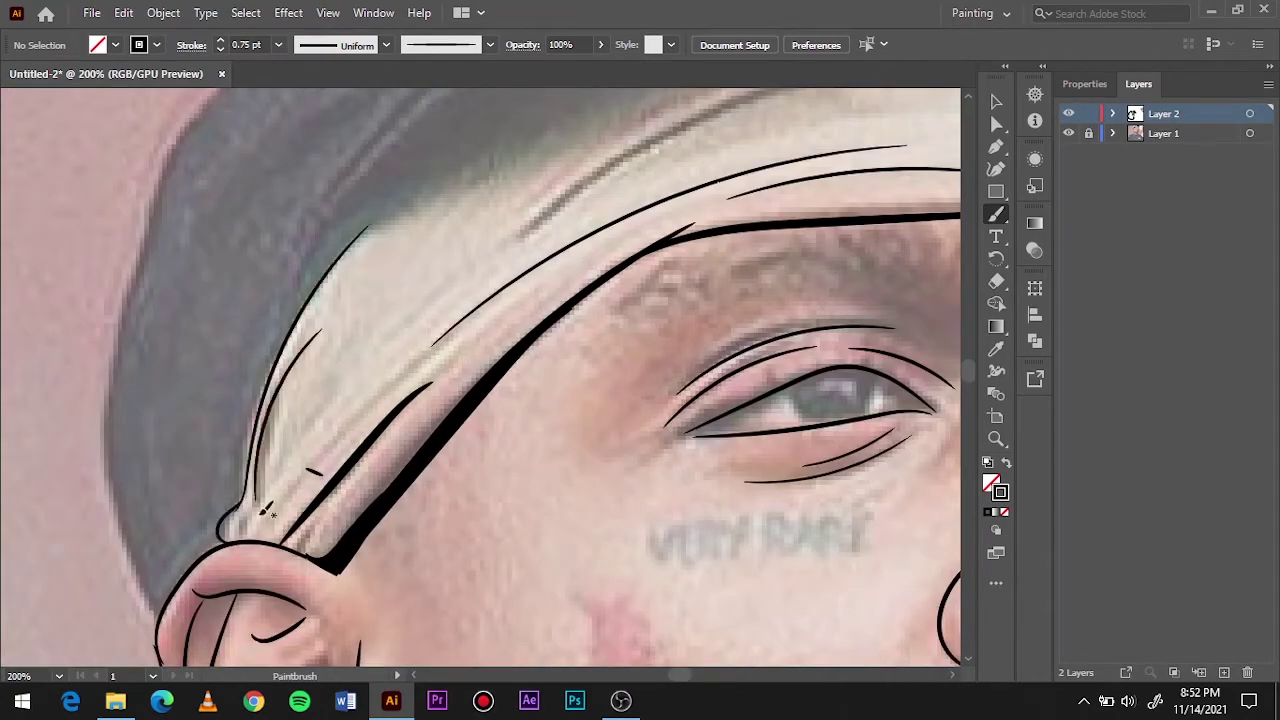
left_click_drag(430, 302, 300, 478)
Review the line art without the photo, then add a thin line along the cap edge.
key("ctrl+0")
left_click(1069, 133)
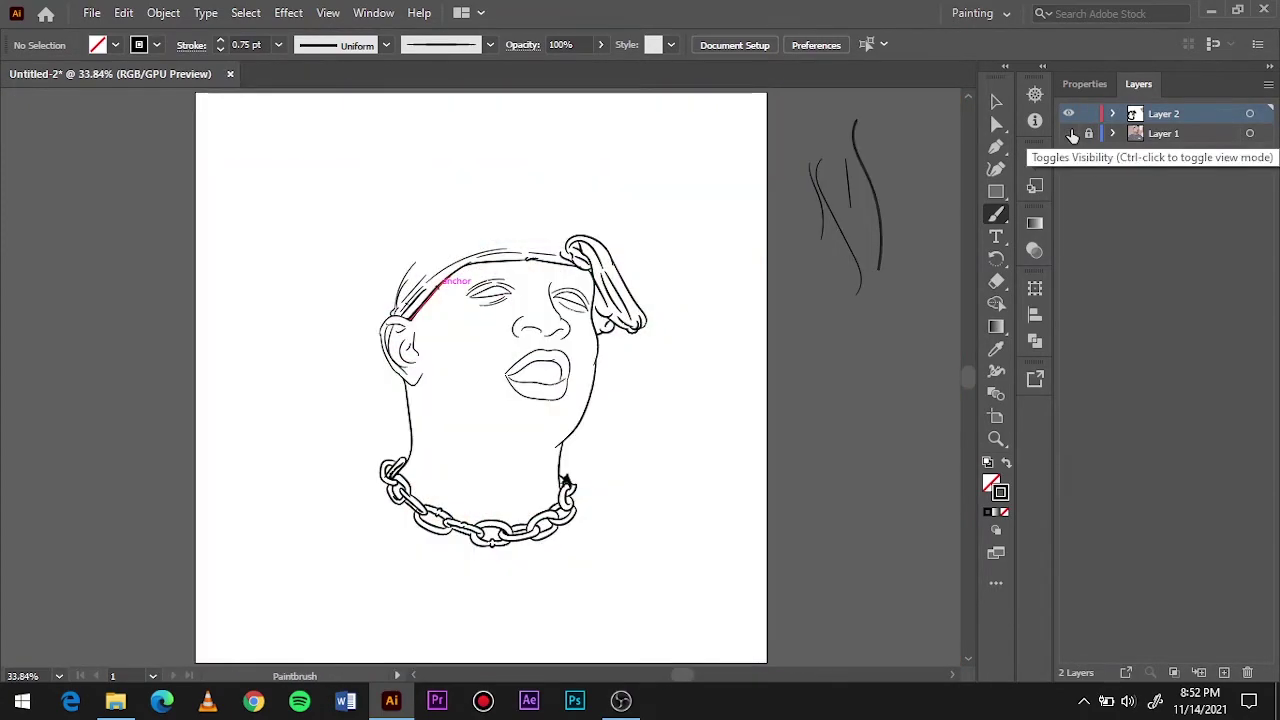
left_click(1069, 133)
scroll(470, 220, "up", 5)
left_click_drag(340, 410, 480, 330)
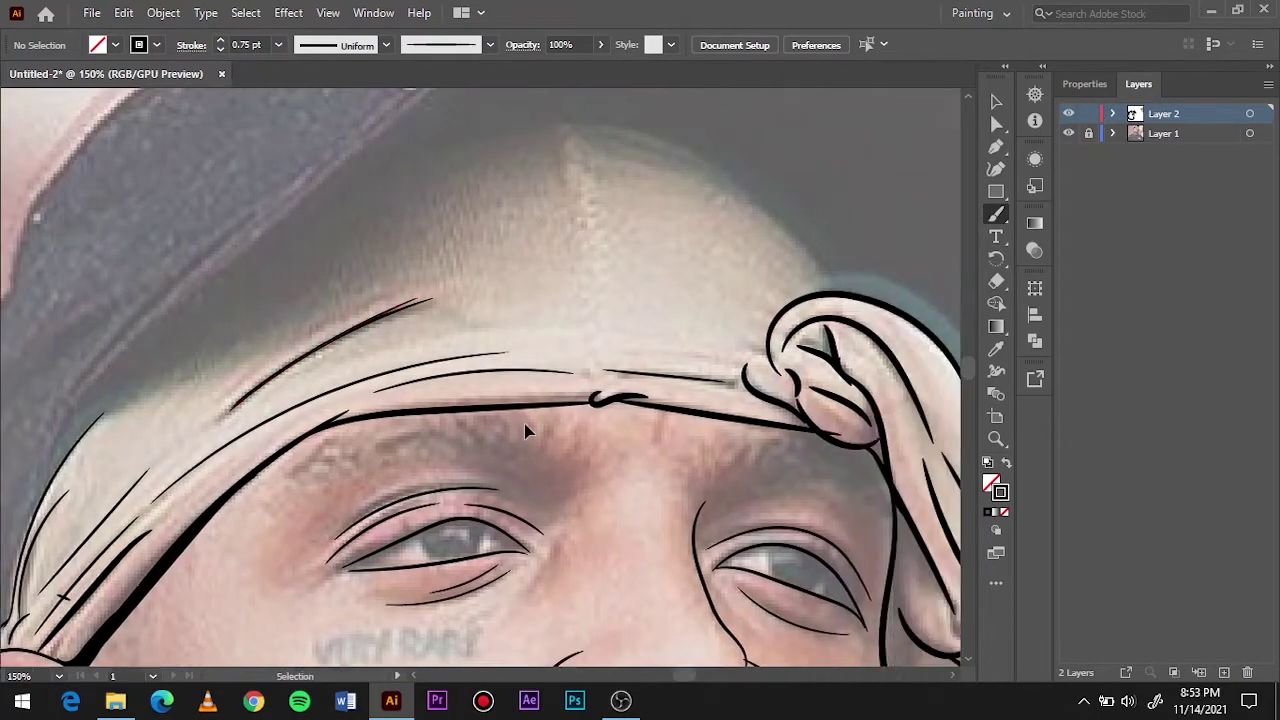
Select the hanging headband fold and its nearby curve and give them a new stroke weight.
left_click_drag(319, 318, 14, 173)
key("v")
left_click(716, 508)
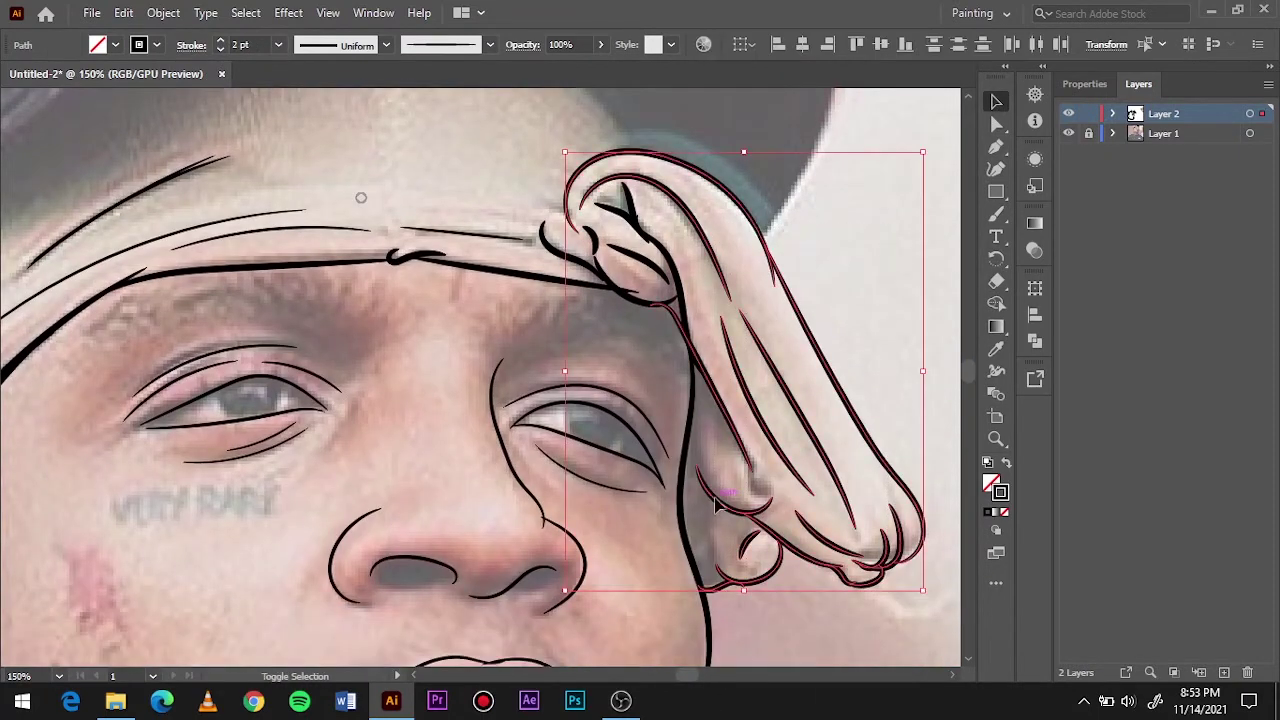
left_click(640, 262, "shift")
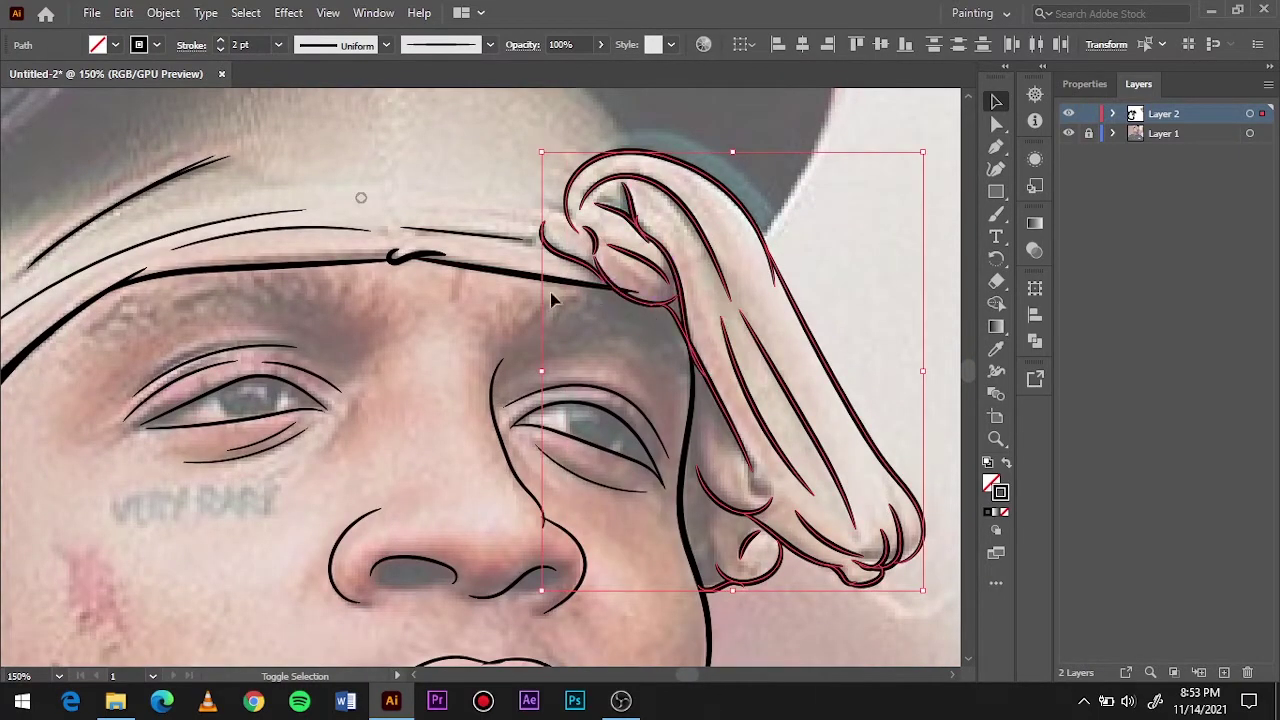
left_click(278, 44)
left_click(300, 103)
left_click(278, 44)
key("ctrl+0")
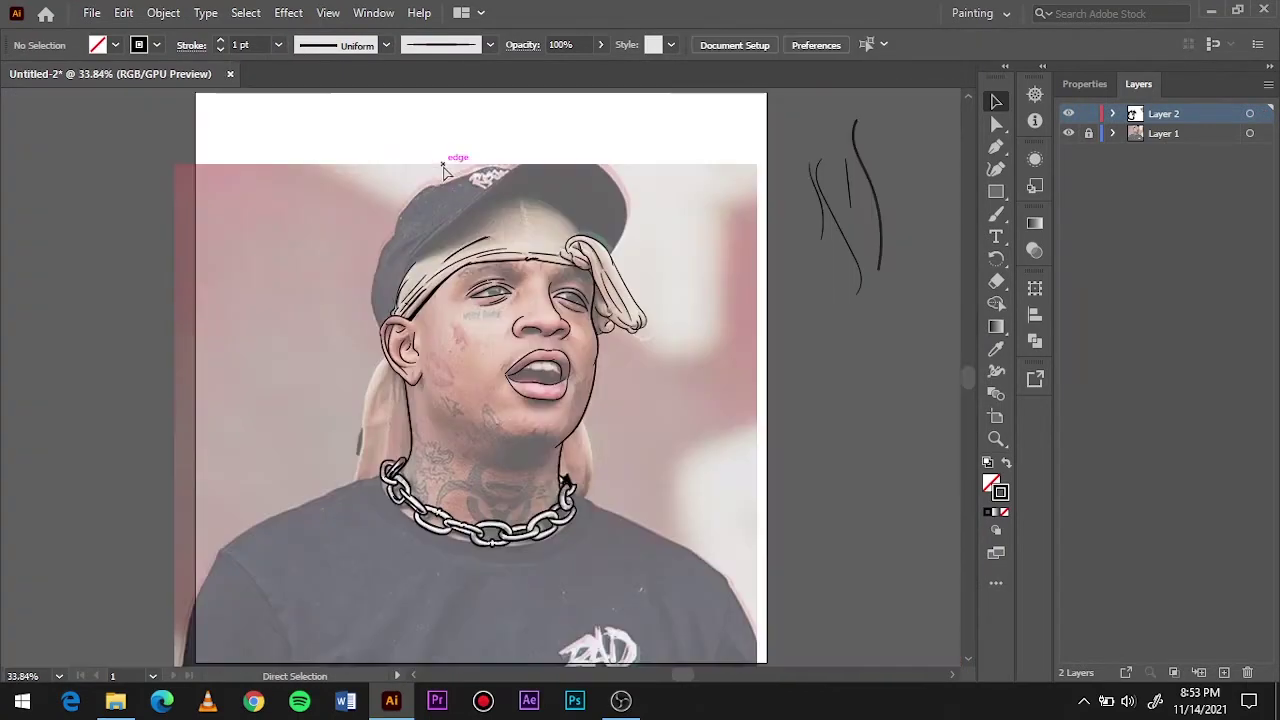
left_click(1068, 133)
Trace the curve over the top of the head with the Paintbrush and compare against the photo.
scroll(548, 285, "up", 4)
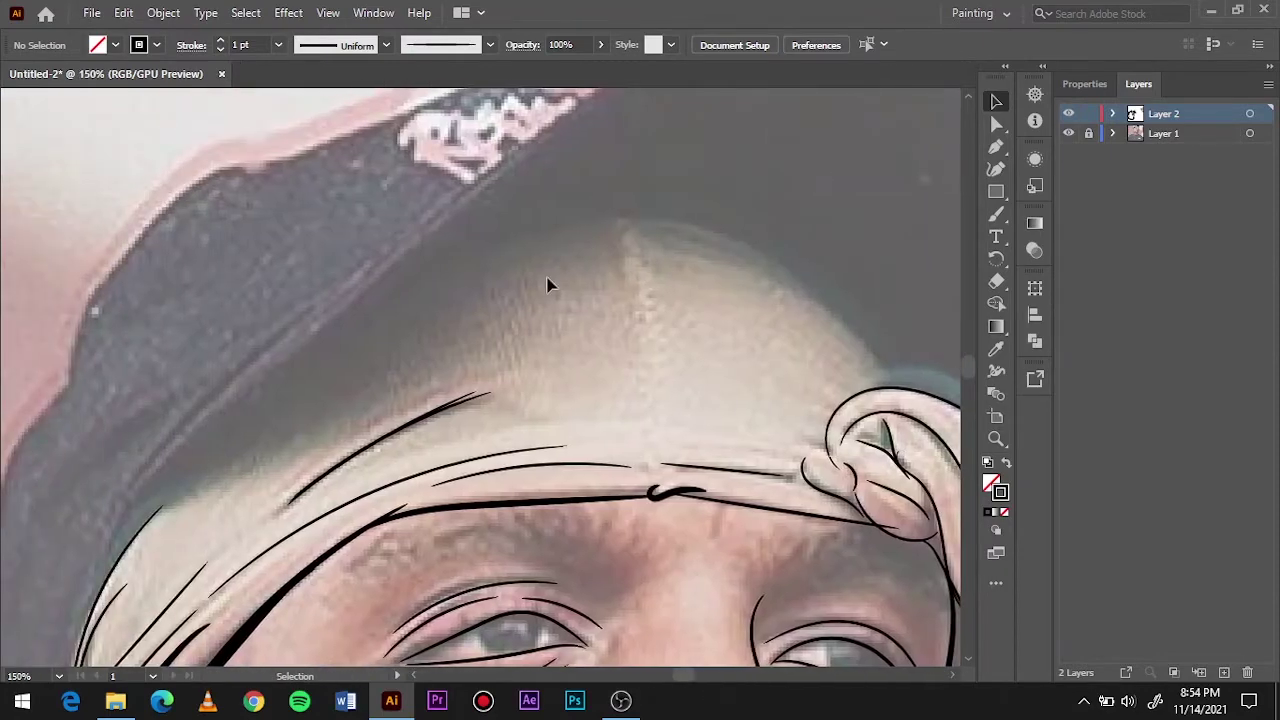
key("n")
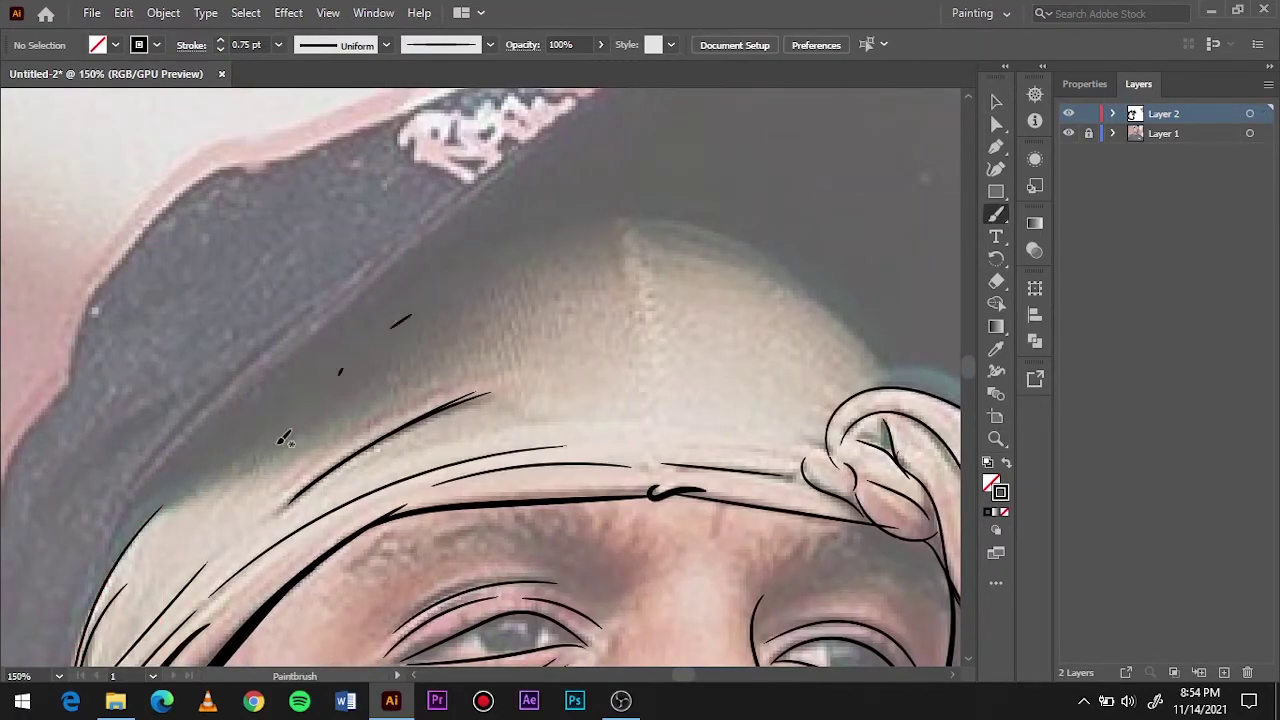
left_click_drag(78, 664, 250, 400)
left_click_drag(610, 207, 843, 317)
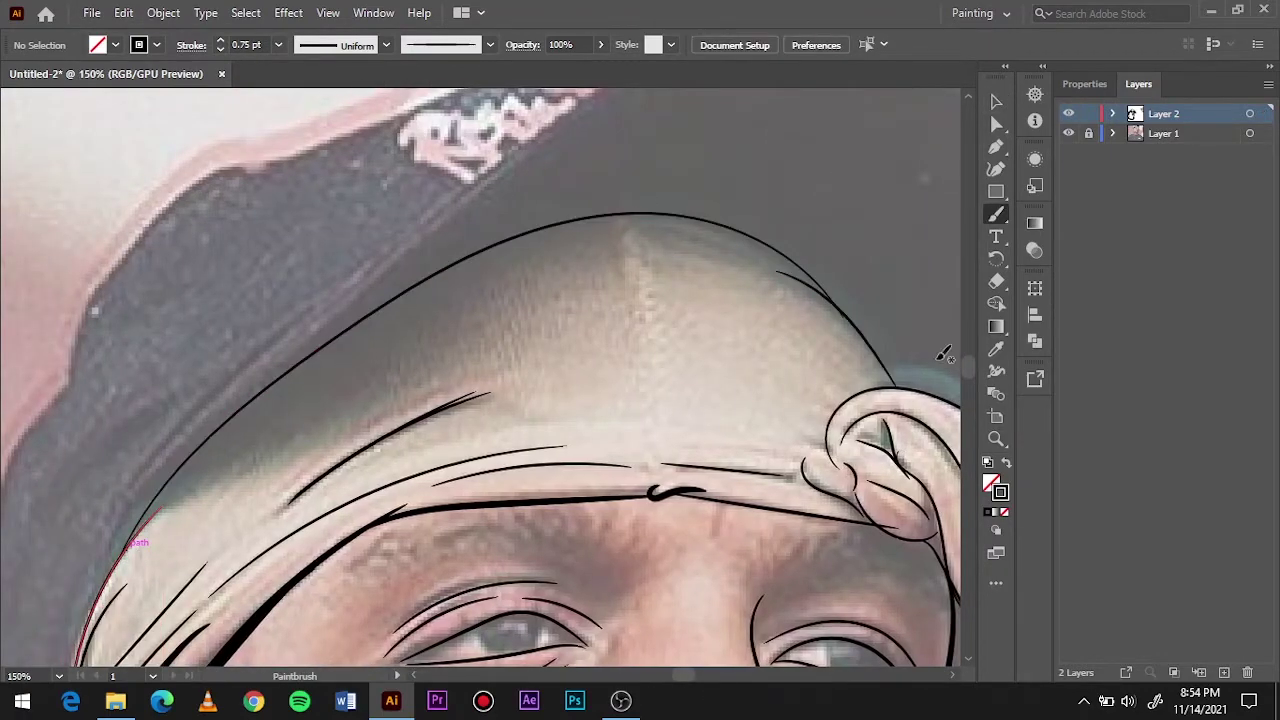
key("ctrl+0")
left_click(1068, 133)
Draw the curved jawline under the chin, replacing a stray diagonal stroke.
left_click_drag(327, 338, 500, 435)
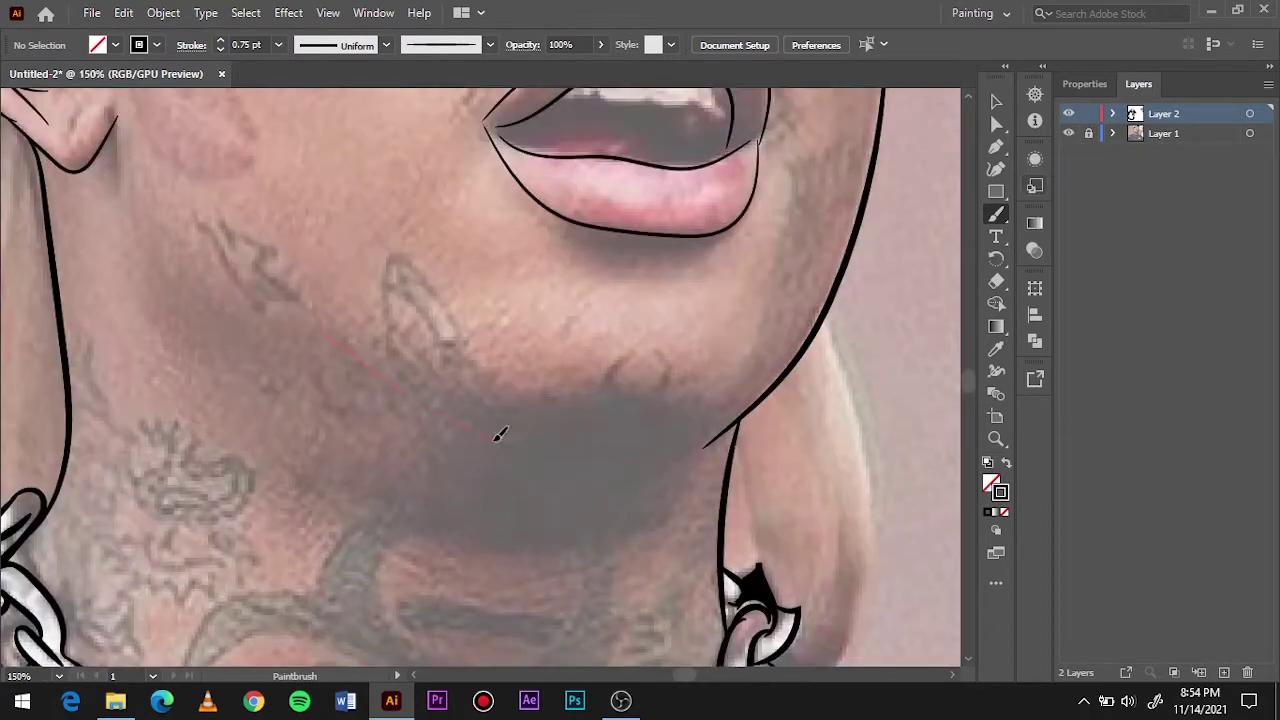
key("ctrl+z")
left_click_drag(673, 453, 457, 418)
key("ctrl+0")
left_click(1068, 133)
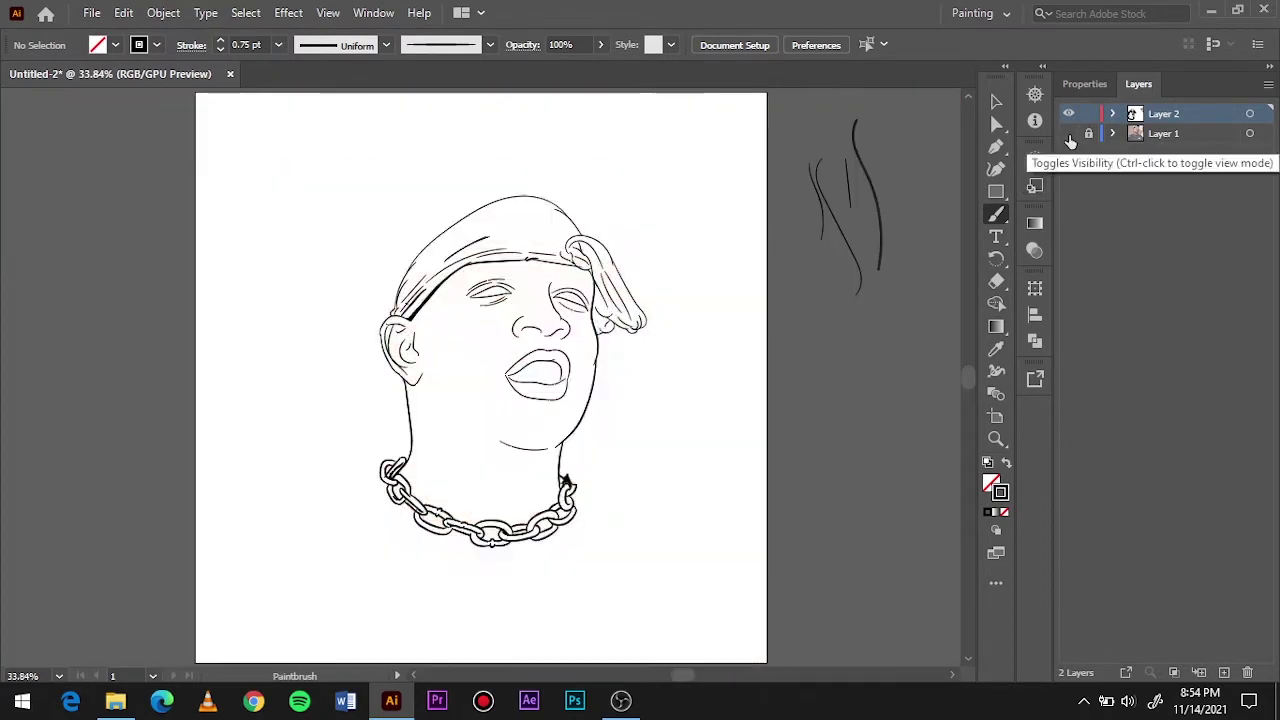
Outline the hair hanging behind the ear and neck with several strand strokes.
scroll(414, 543, "up", 2)
scroll(455, 105, "up", 2)
scroll(455, 103, "down", 2)
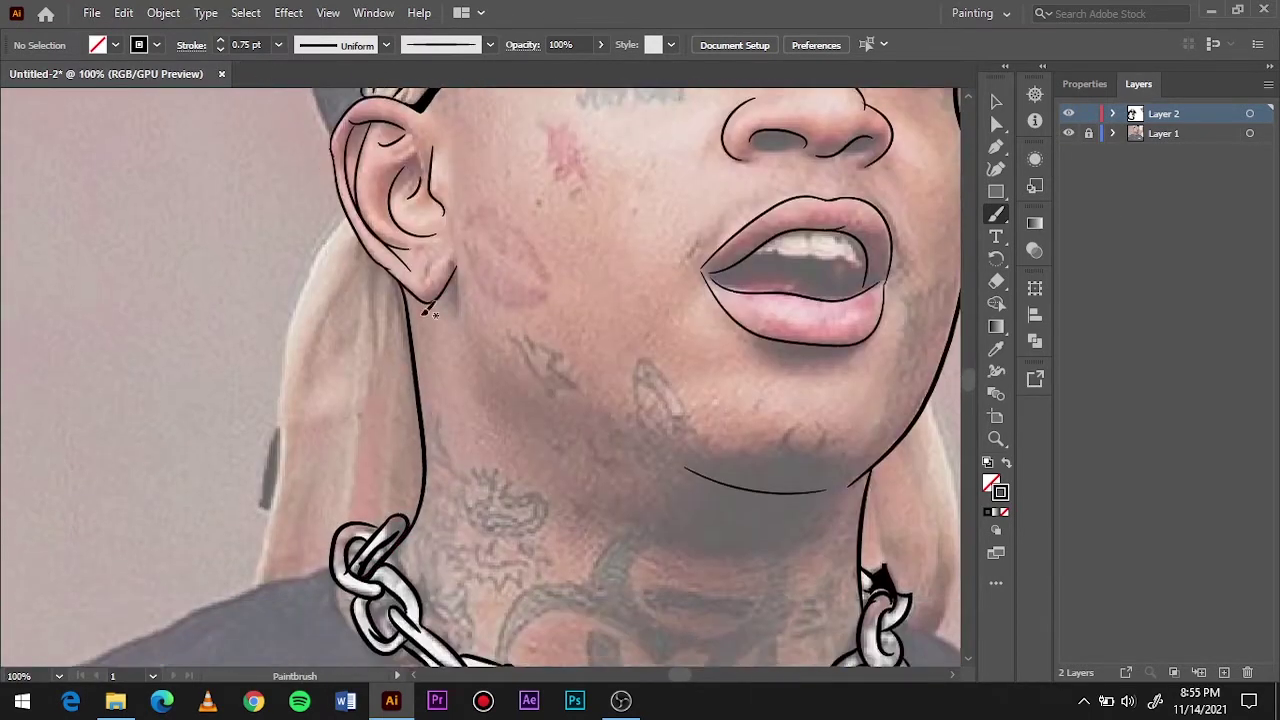
scroll(314, 229, "up", 1)
left_click_drag(314, 482, 275, 565)
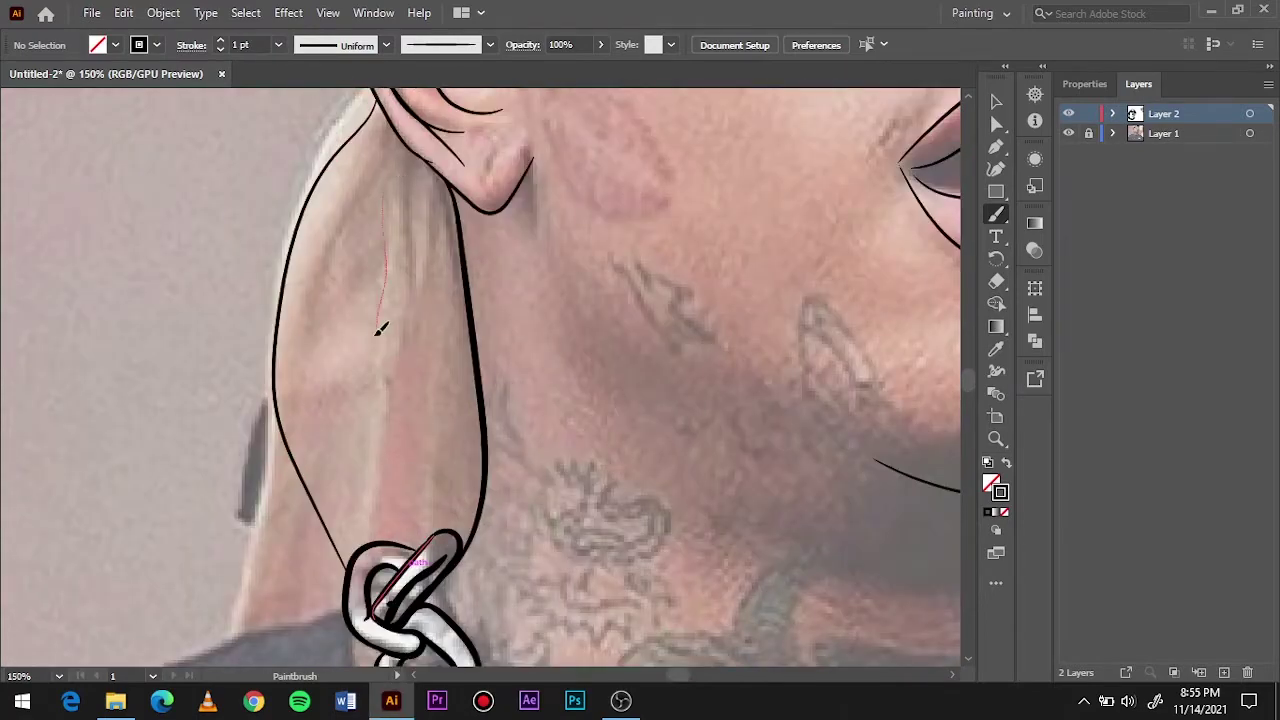
left_click_drag(385, 180, 375, 390)
left_click_drag(420, 190, 440, 470)
key("ctrl+0")
left_click(1068, 133)
Add the headband-to-ear line and trace the cap's outer and inner edges along the forehead.
scroll(400, 340, "up", 4)
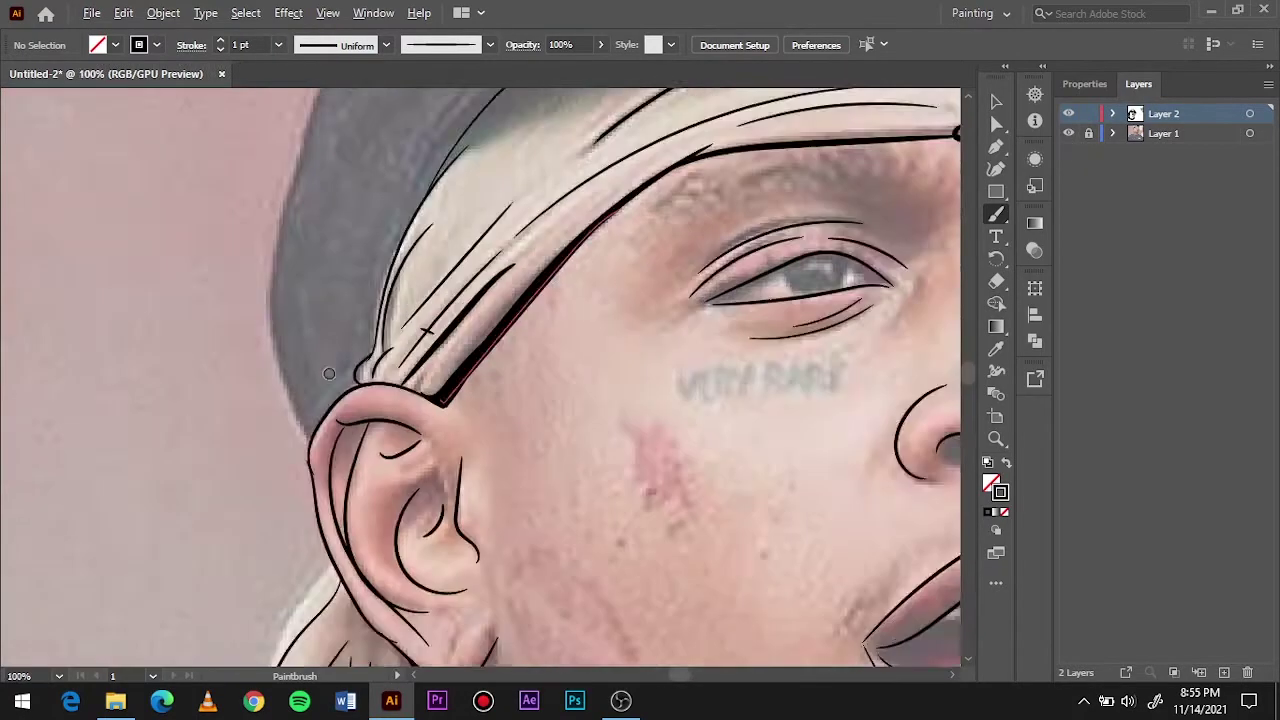
left_click_drag(300, 490, 255, 308)
scroll(255, 308, "down", 3)
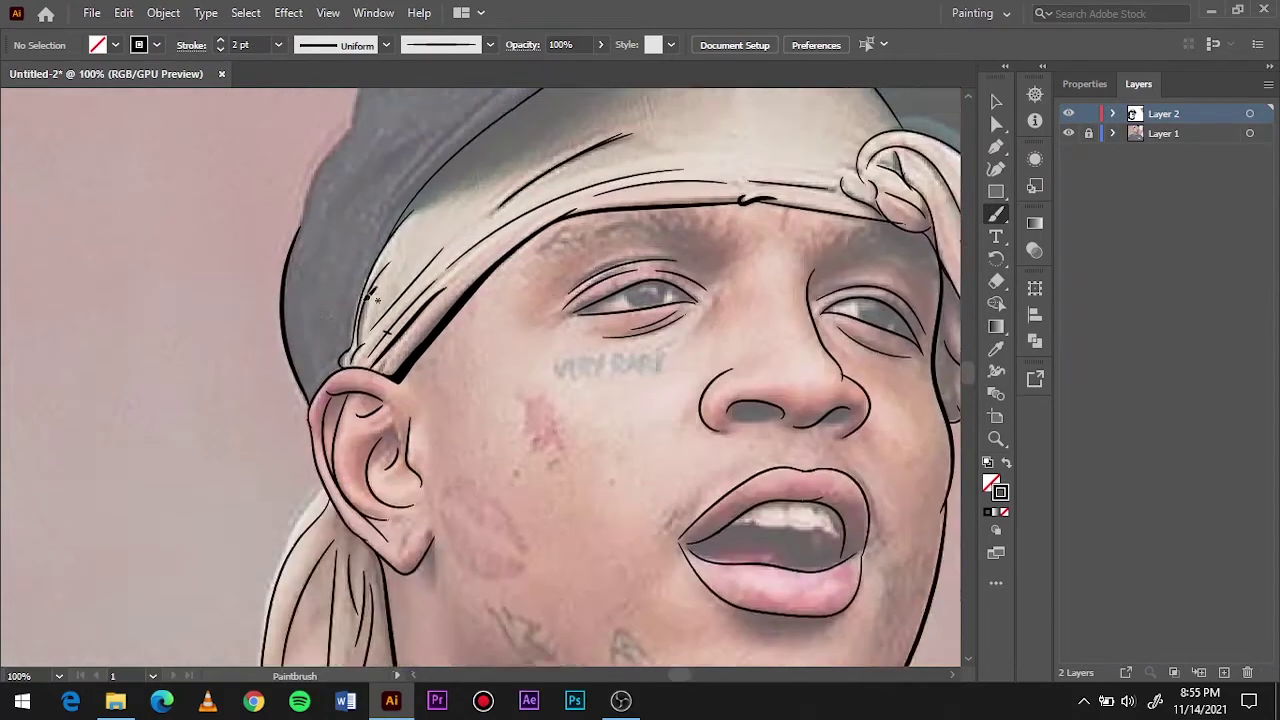
scroll(323, 371, "up", 3)
mouse_move(262, 655)
left_mouse_down()
mouse_move(371, 409)
mouse_move(606, 173)
left_mouse_up()
key("ctrl+0")
left_click(1068, 133)
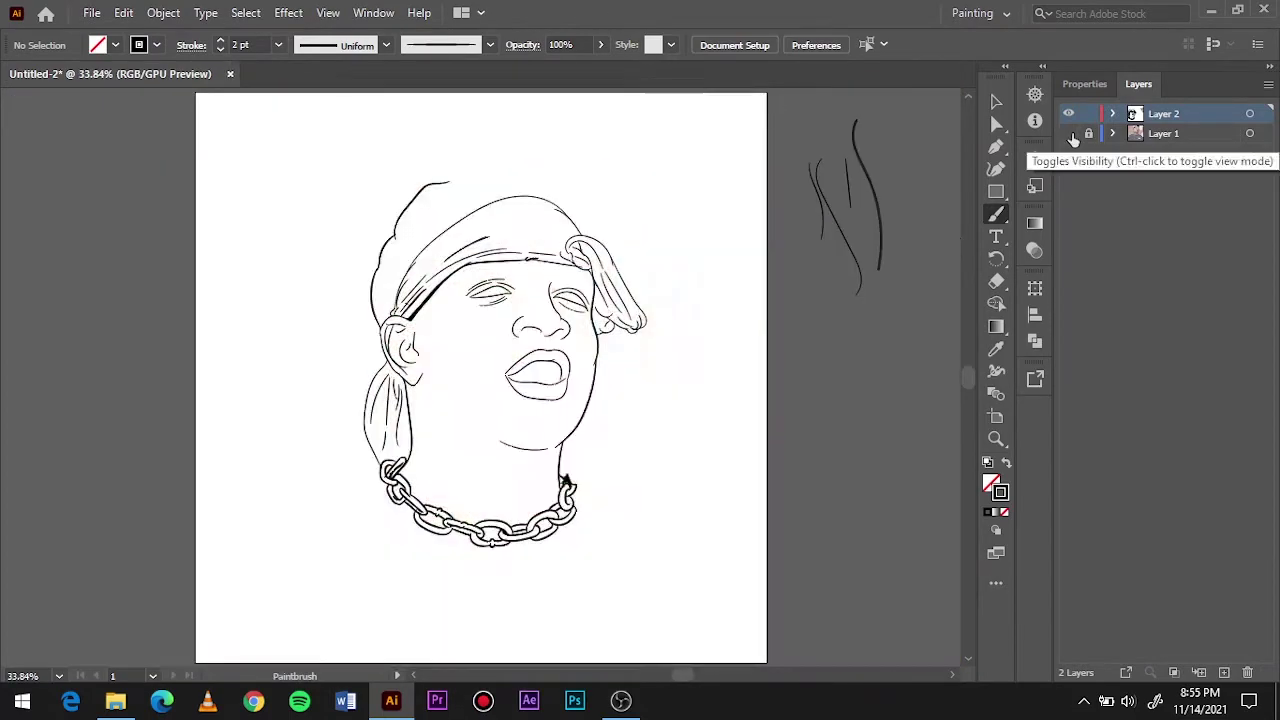
scroll(200, 528, "up", 4)
left_click_drag(270, 540, 488, 296)
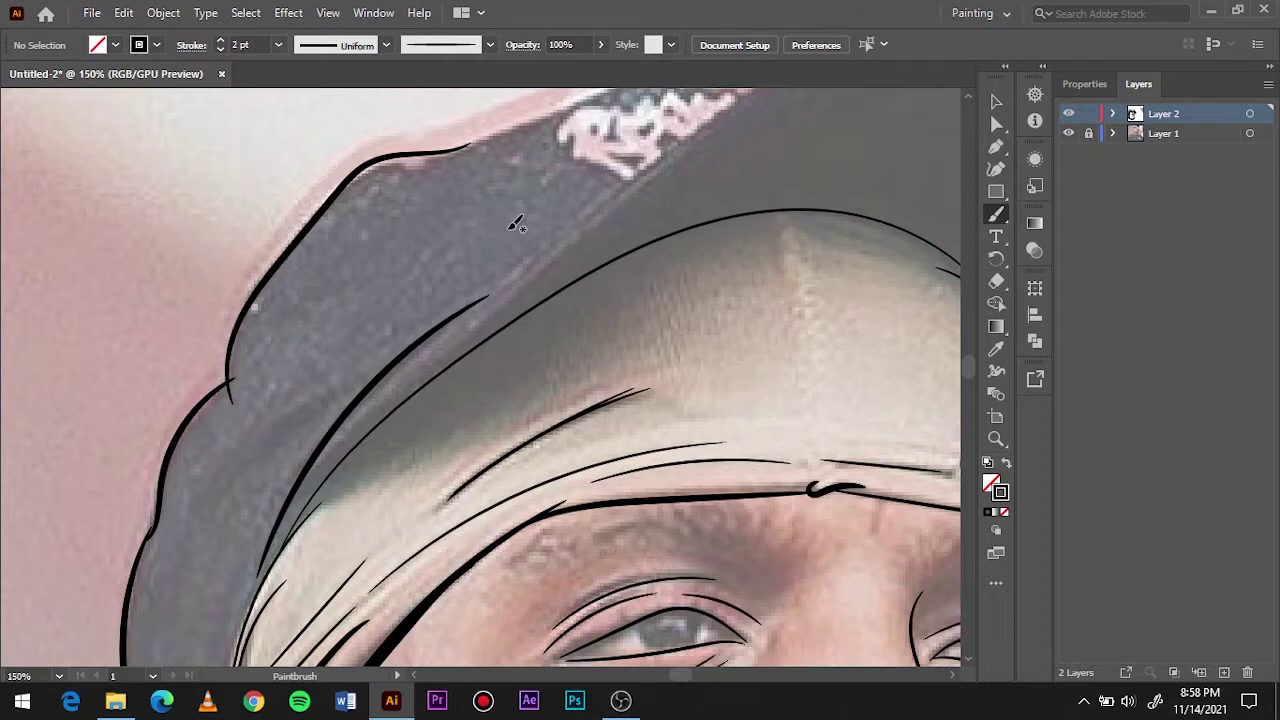
Replace a stray stroke and extend the cap's left outline up over the crown.
scroll(508, 227, "up", 3)
scroll(577, 311, "right", 5)
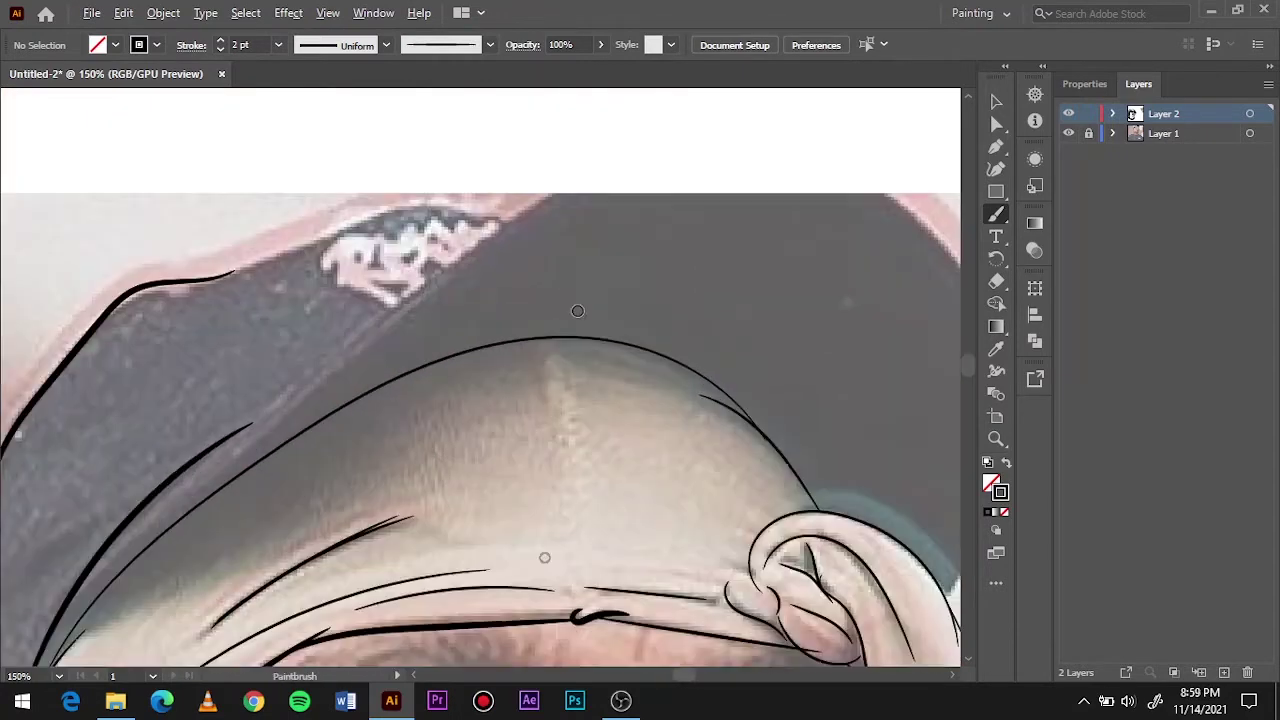
key("ctrl+z")
left_click_drag(252, 425, 571, 183)
left_click_drag(913, 200, 918, 204)
key("ctrl+0")
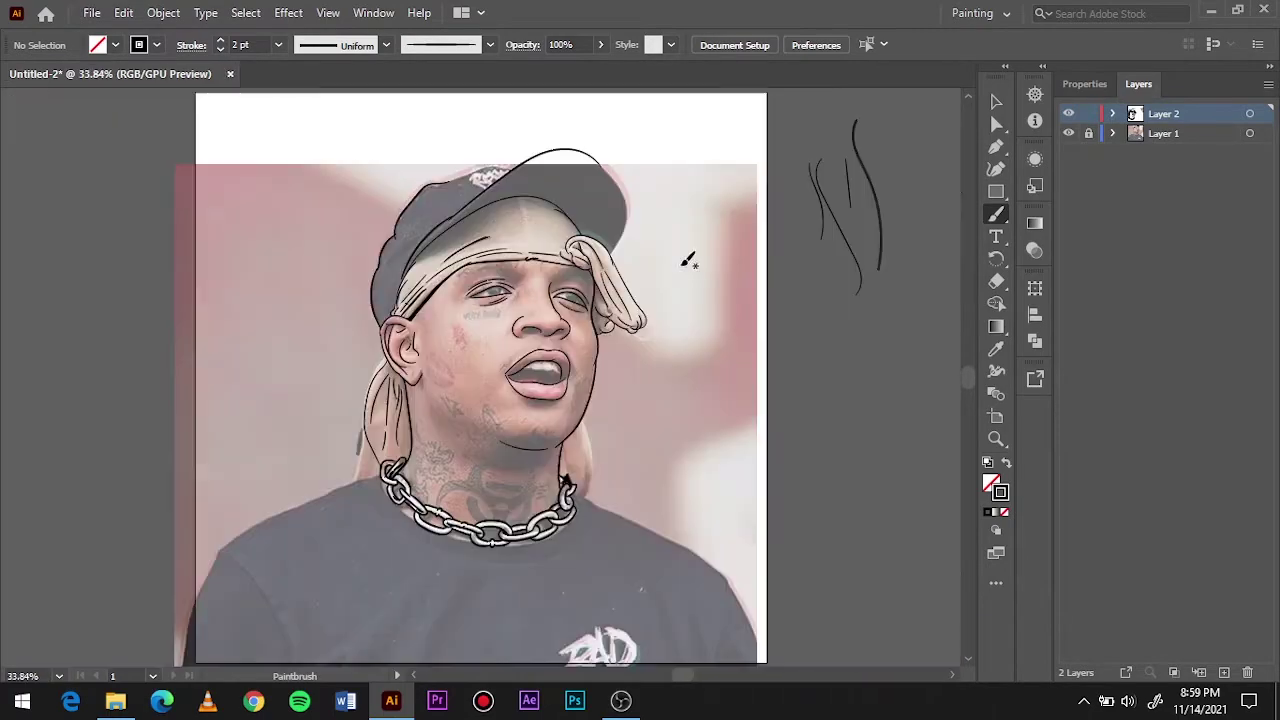
left_click(1066, 134)
Trace the cap's right edge down to the headband knot and outline its top edge.
scroll(645, 235, "up", 4)
left_click_drag(345, 522, 545, 538)
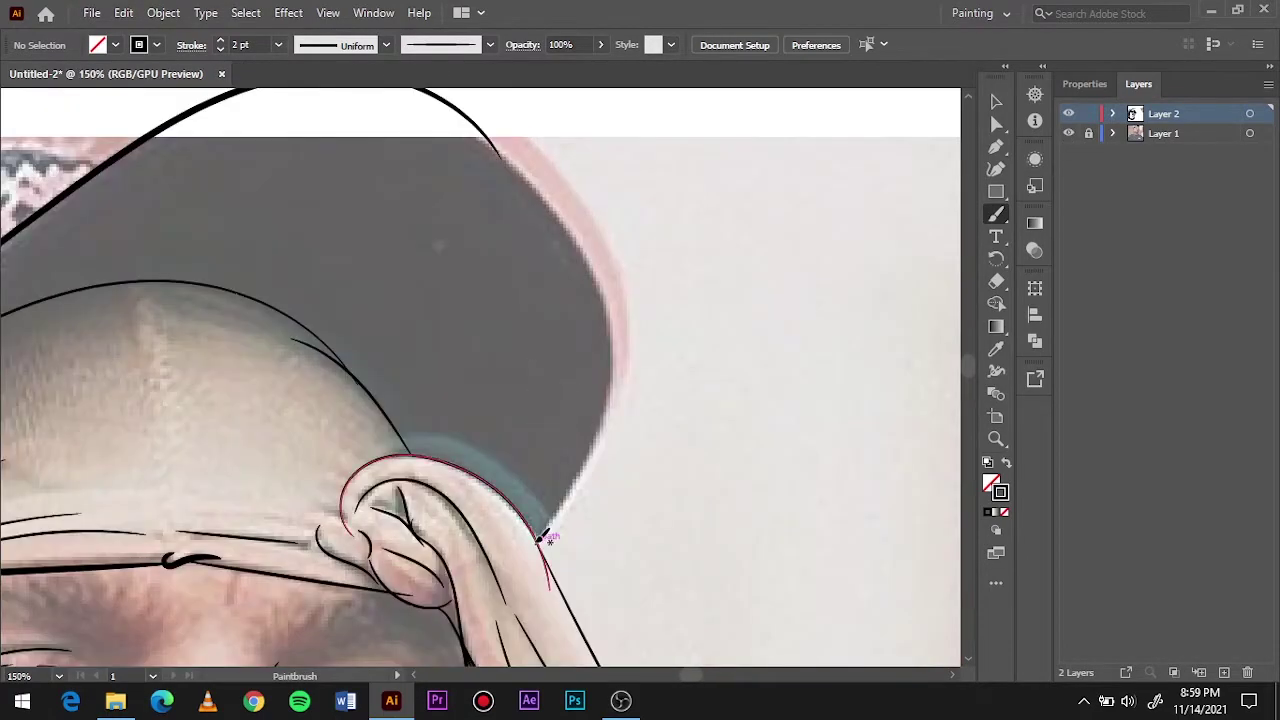
key("ctrl+0")
left_click(1068, 133)
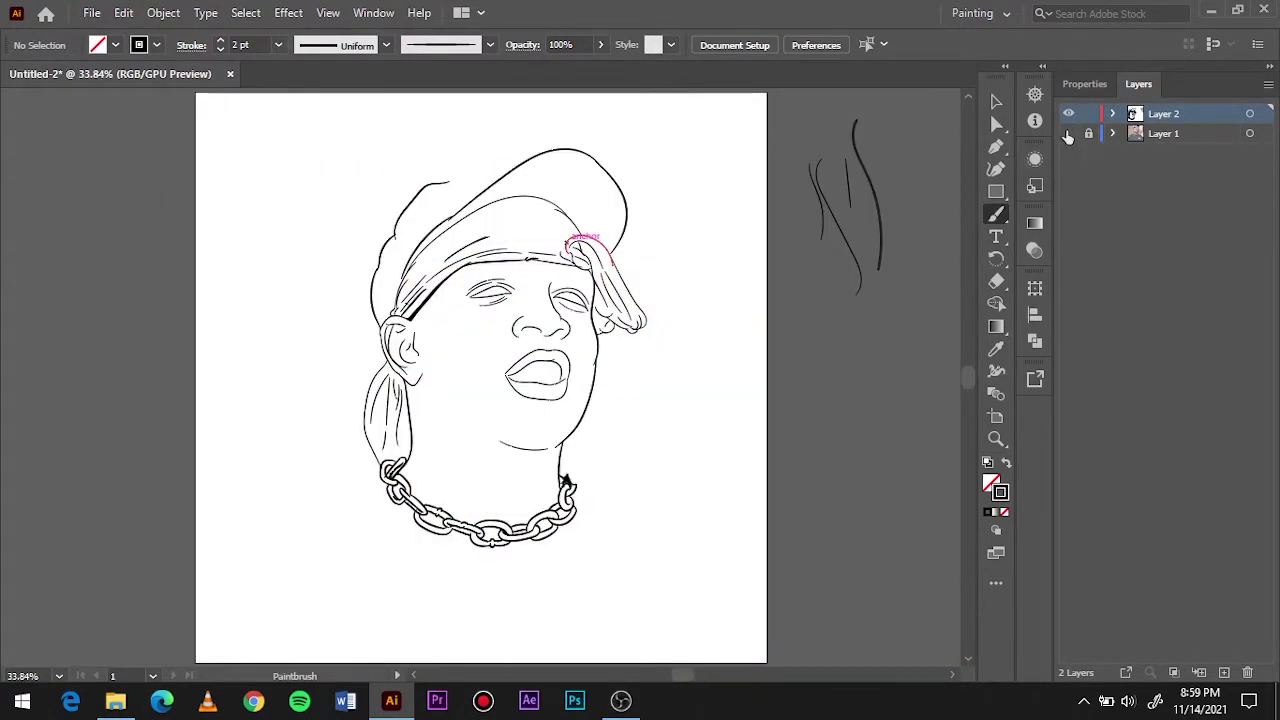
scroll(450, 185, "up", 4)
left_click_drag(281, 318, 575, 262)
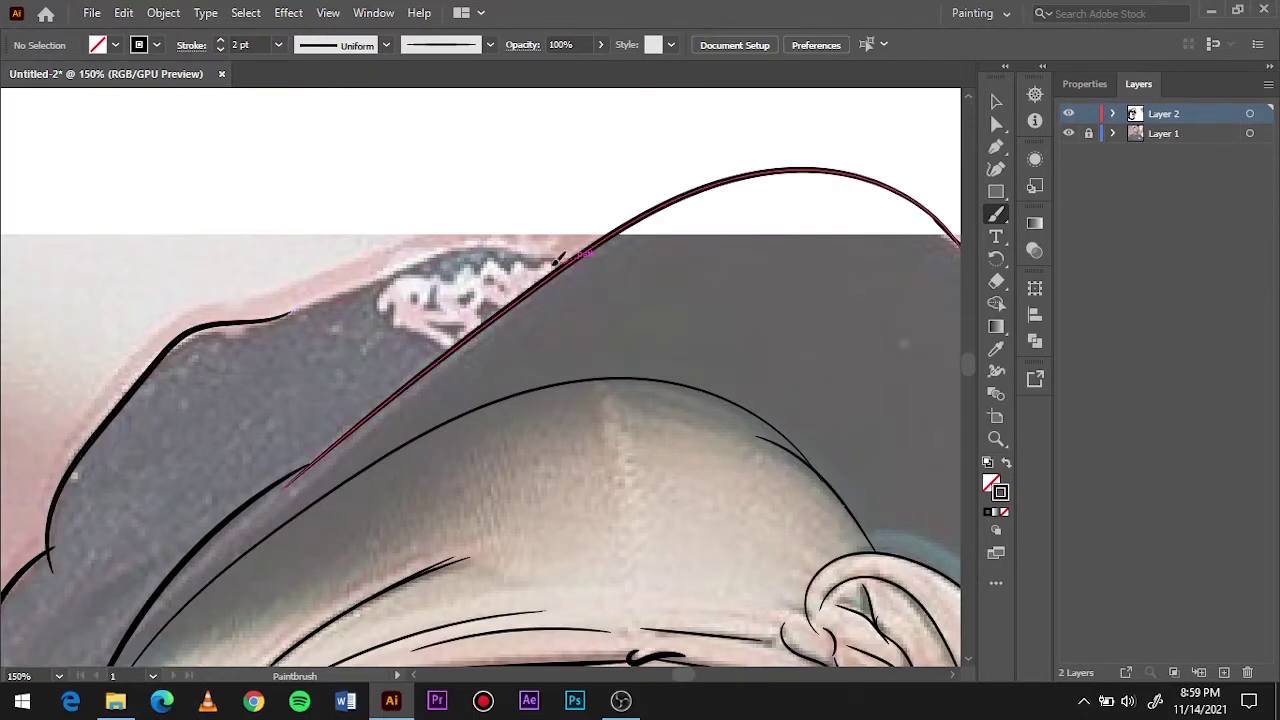
Trace the cap's front logo in thin strokes: outline, eye and face details, and wavy top.
scroll(297, 418, "up", 2)
mouse_move(440, 465)
left_mouse_down()
mouse_move(337, 380)
mouse_move(420, 342)
mouse_move(368, 356)
left_mouse_up()
left_click_drag(402, 411, 455, 452)
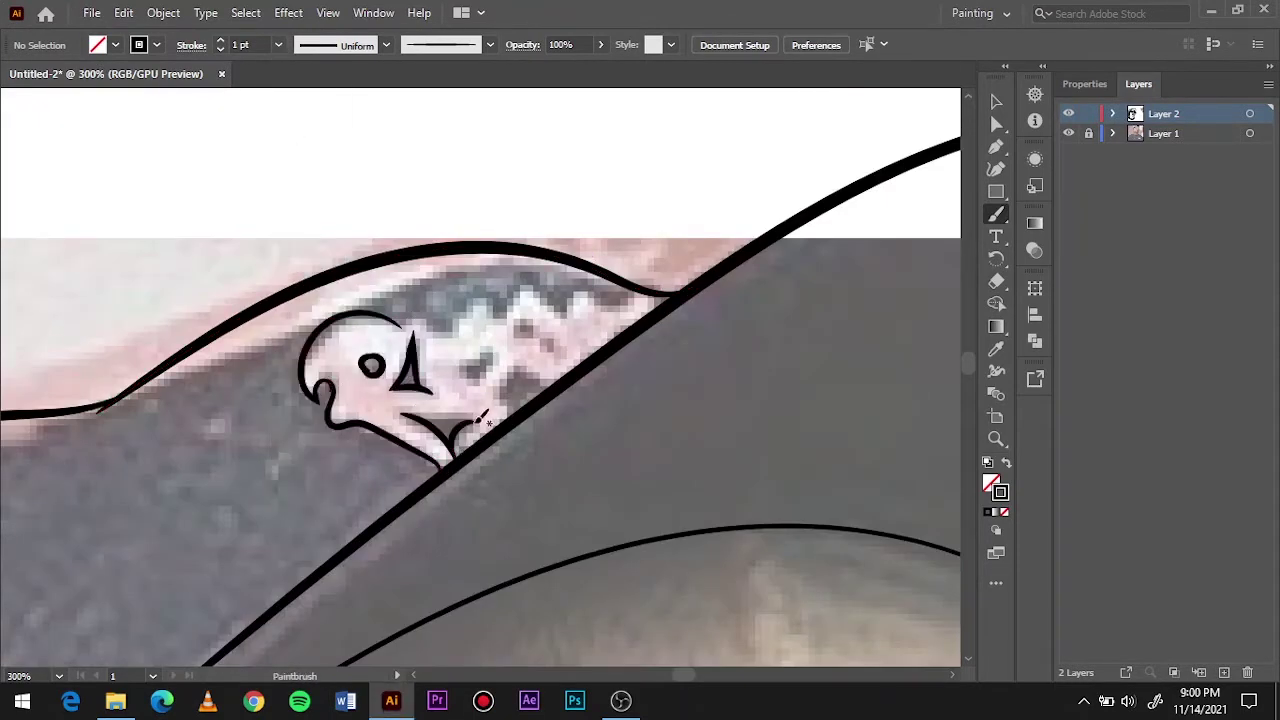
left_click_drag(432, 322, 625, 292)
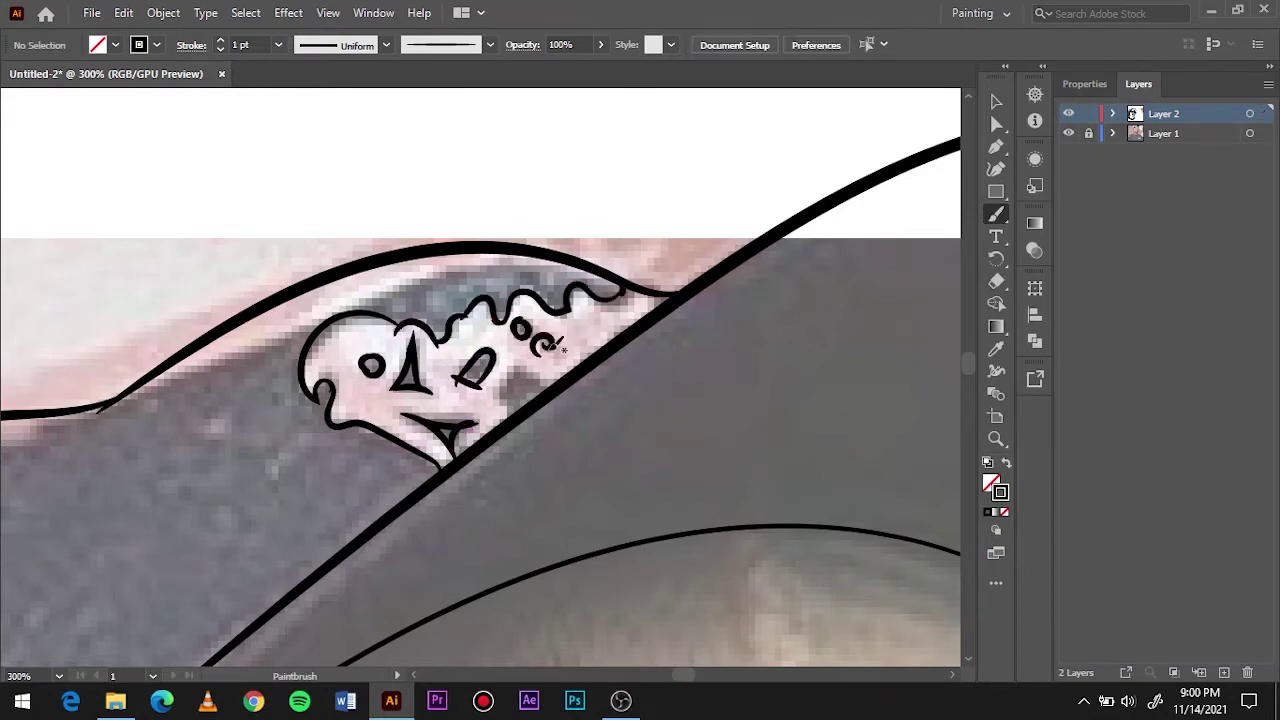
key("ctrl+0")
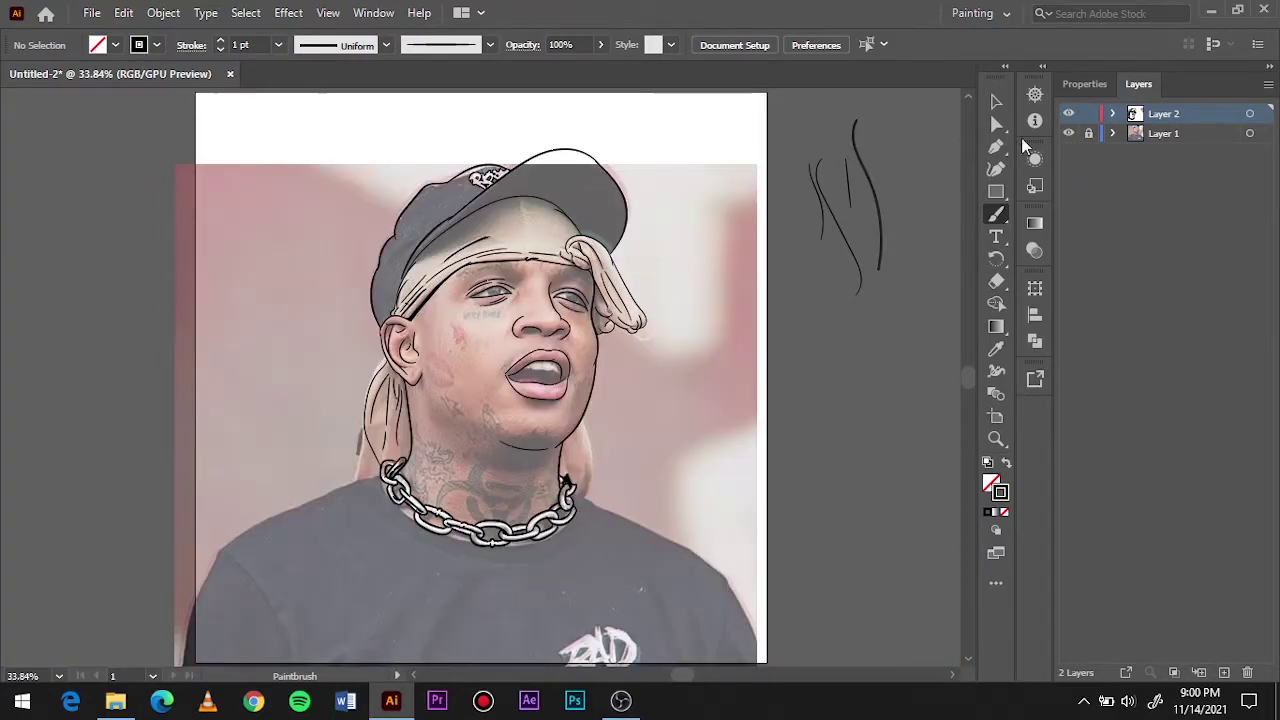
With a black fill and the Pencil, fill the first eye's corner shape and iris black.
key("ctrl+equal")
key("ctrl+equal")
key("F6")
key("n")
scroll(687, 260, "down", 2)
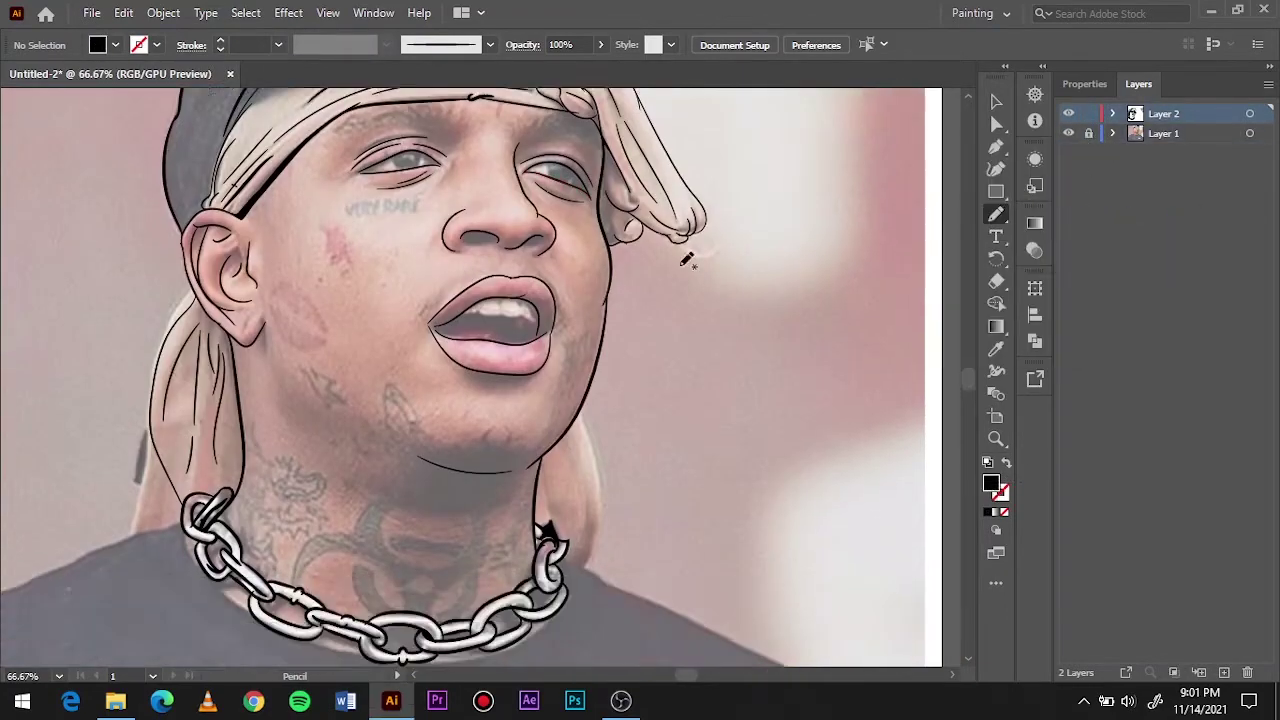
scroll(400, 280, "up", 5)
left_click_drag(765, 515, 355, 352)
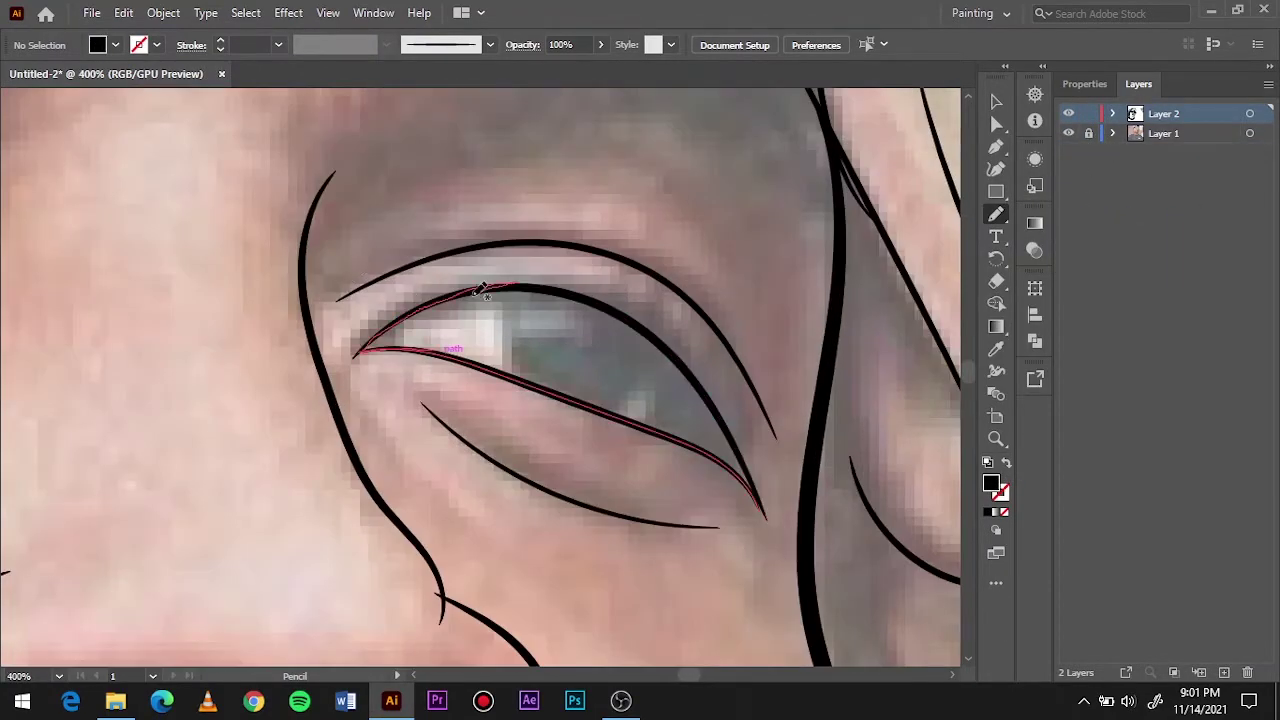
left_click_drag(482, 290, 412, 337)
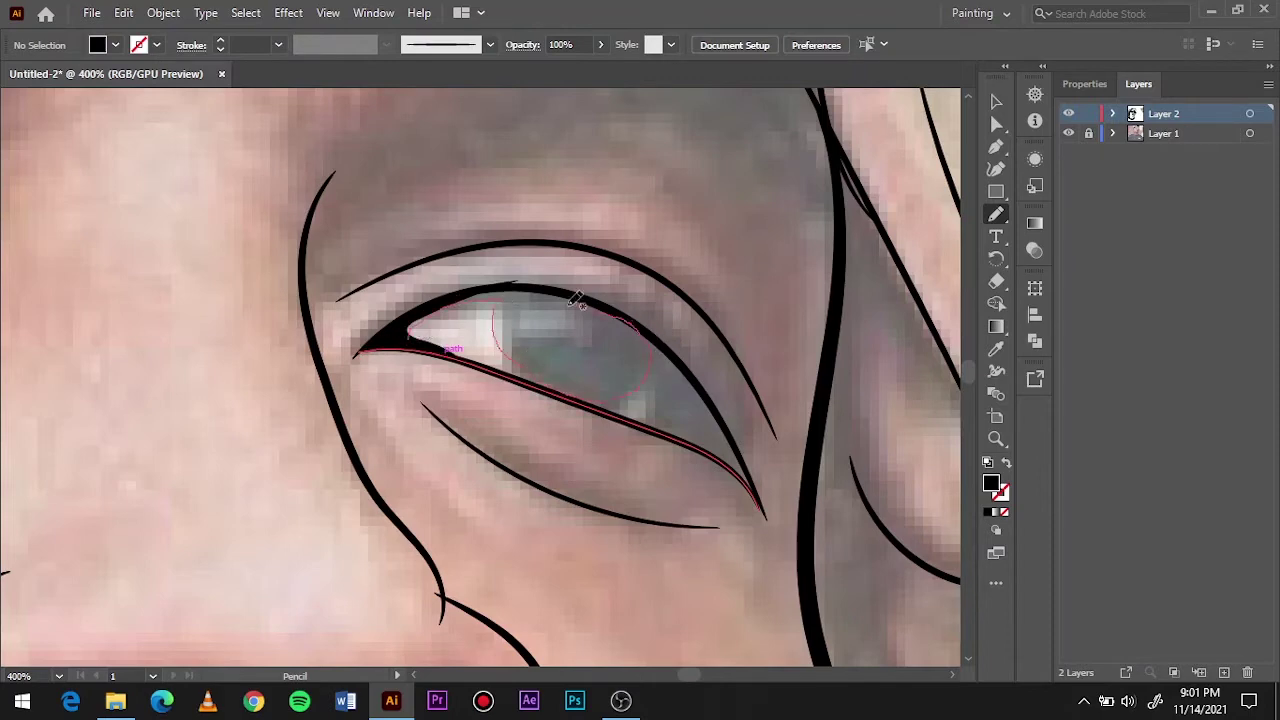
left_click_drag(410, 332, 410, 334)
Add black shapes along the first eye's lower lid beside the iris, redrawing one misplaced fill.
left_click_drag(502, 295, 580, 398)
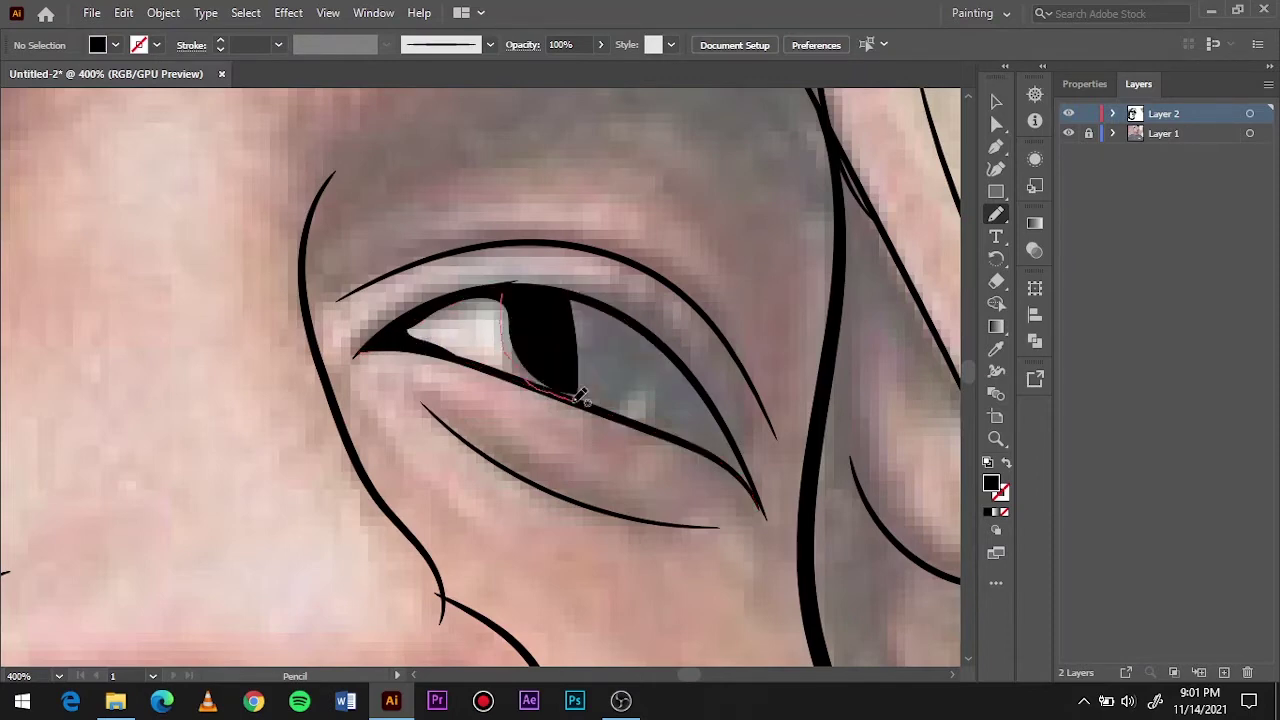
left_click_drag(522, 287, 520, 289)
left_click_drag(600, 343, 591, 297)
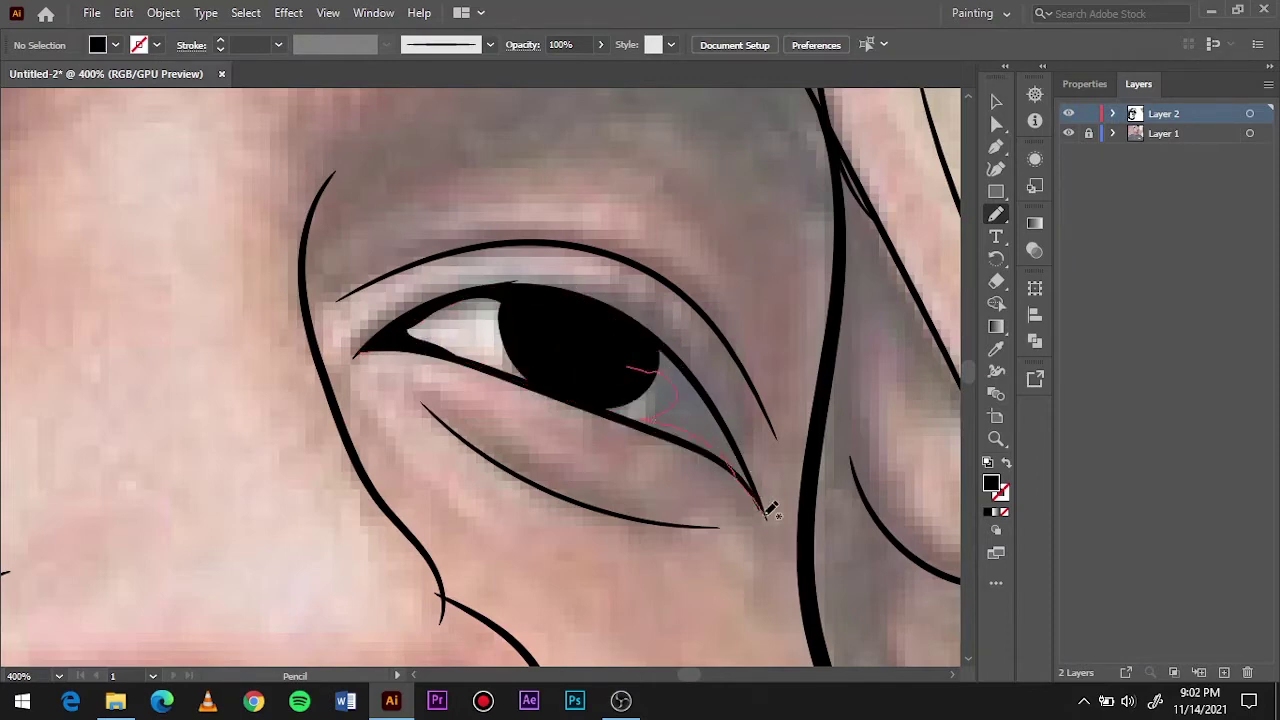
left_click_drag(768, 512, 675, 412)
key("ctrl+z")
left_click_drag(633, 350, 697, 392)
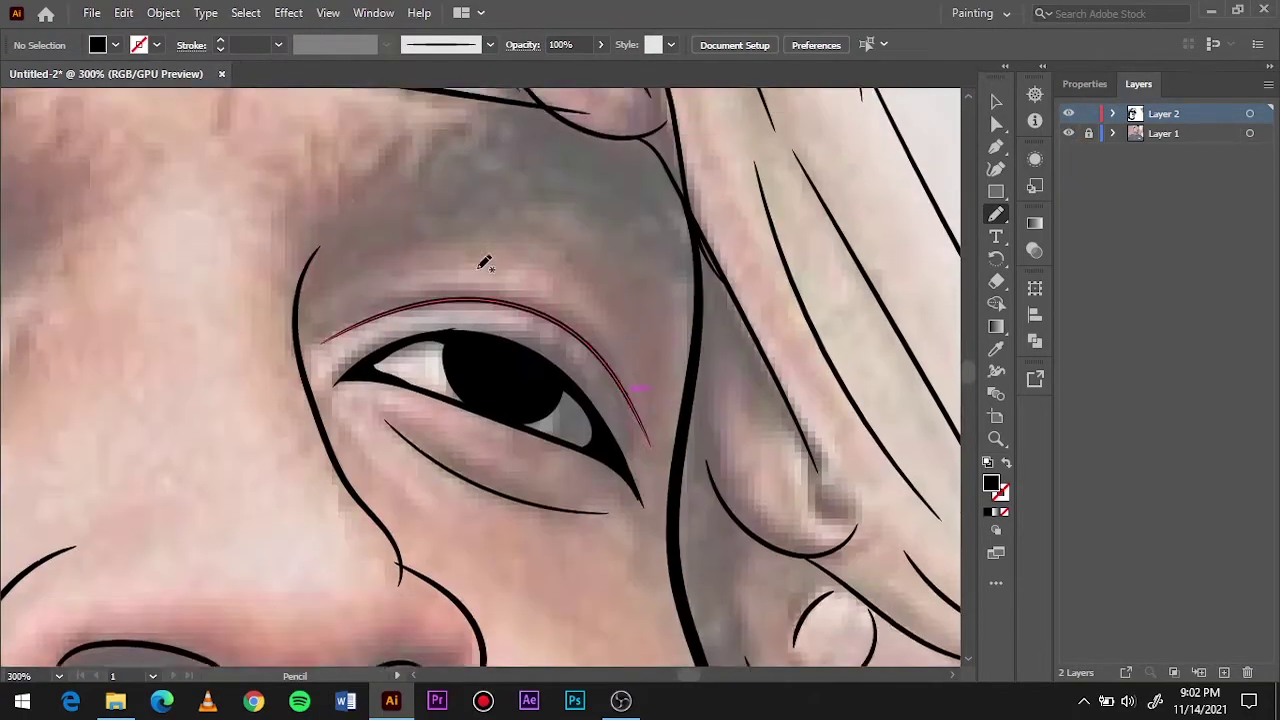
left_click_drag(350, 218, 291, 325)
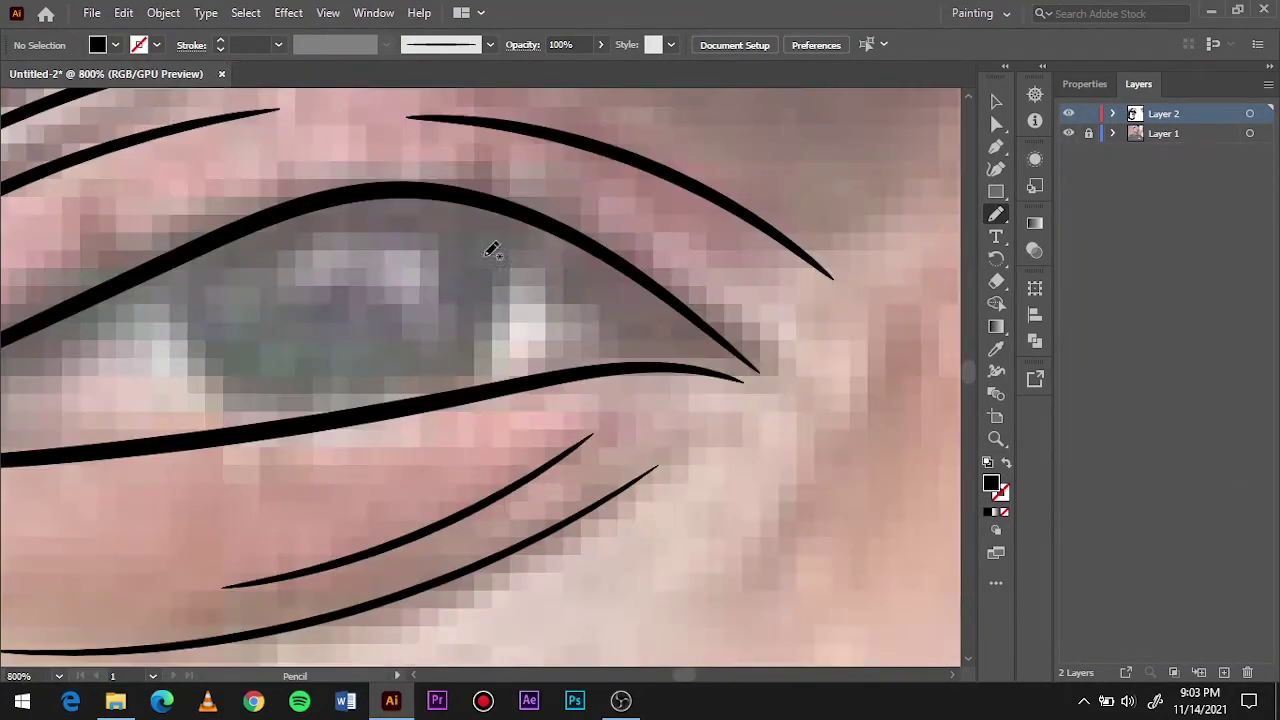
Fill the second eye's lid, inner-corner wedge, upper lid and iris with solid black.
mouse_move(5, 455)
left_mouse_down()
mouse_move(671, 357)
mouse_move(771, 371)
left_mouse_up()
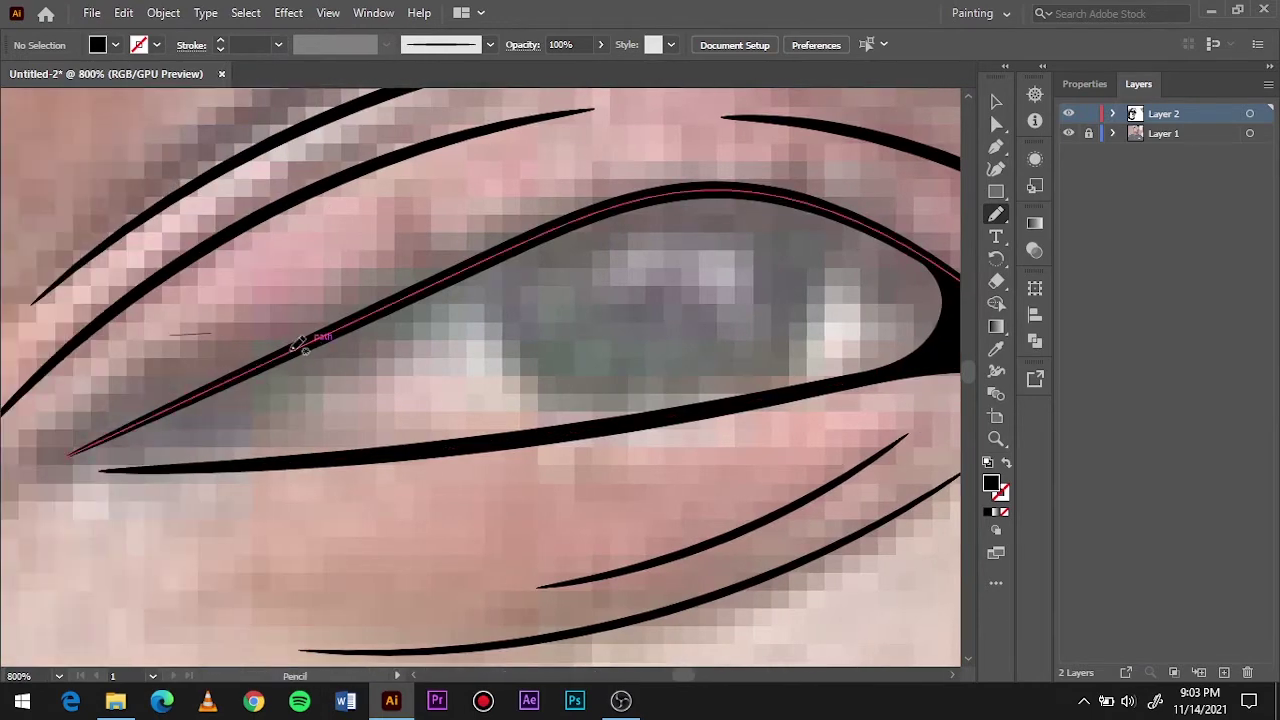
mouse_move(300, 343)
left_mouse_down()
mouse_move(94, 457)
mouse_move(344, 390)
left_mouse_up()
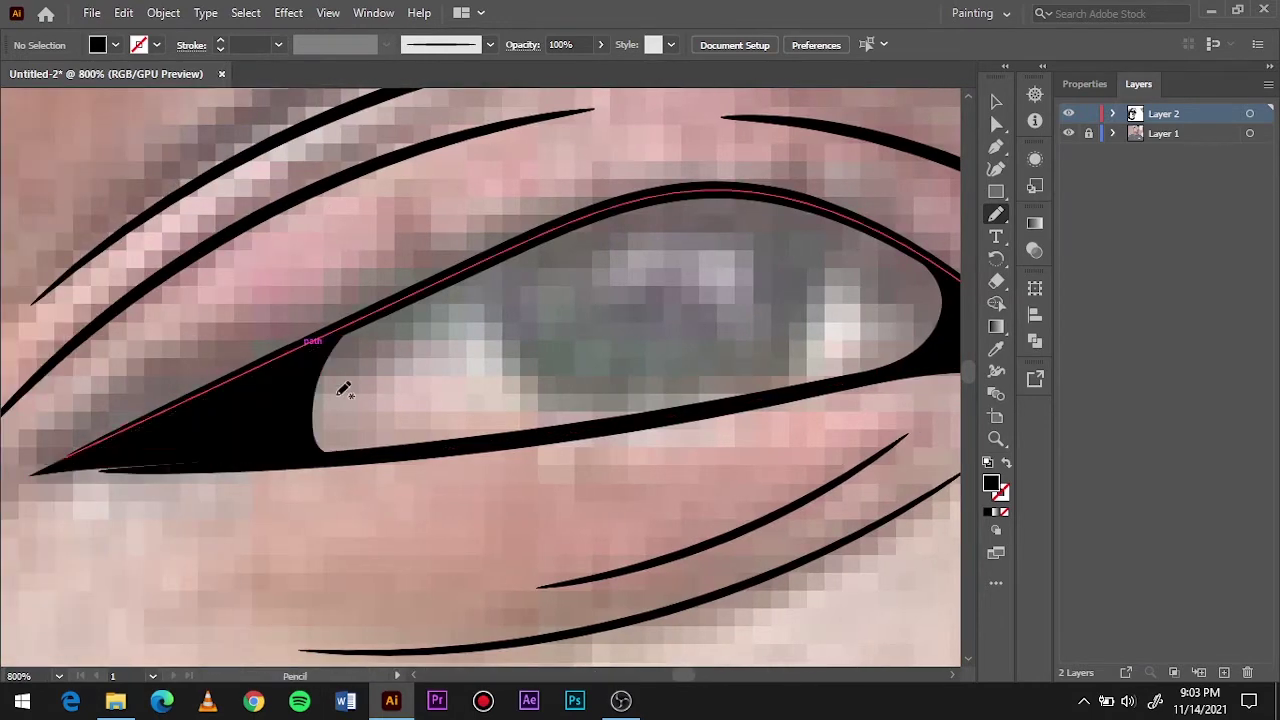
left_click_drag(801, 199, 493, 288)
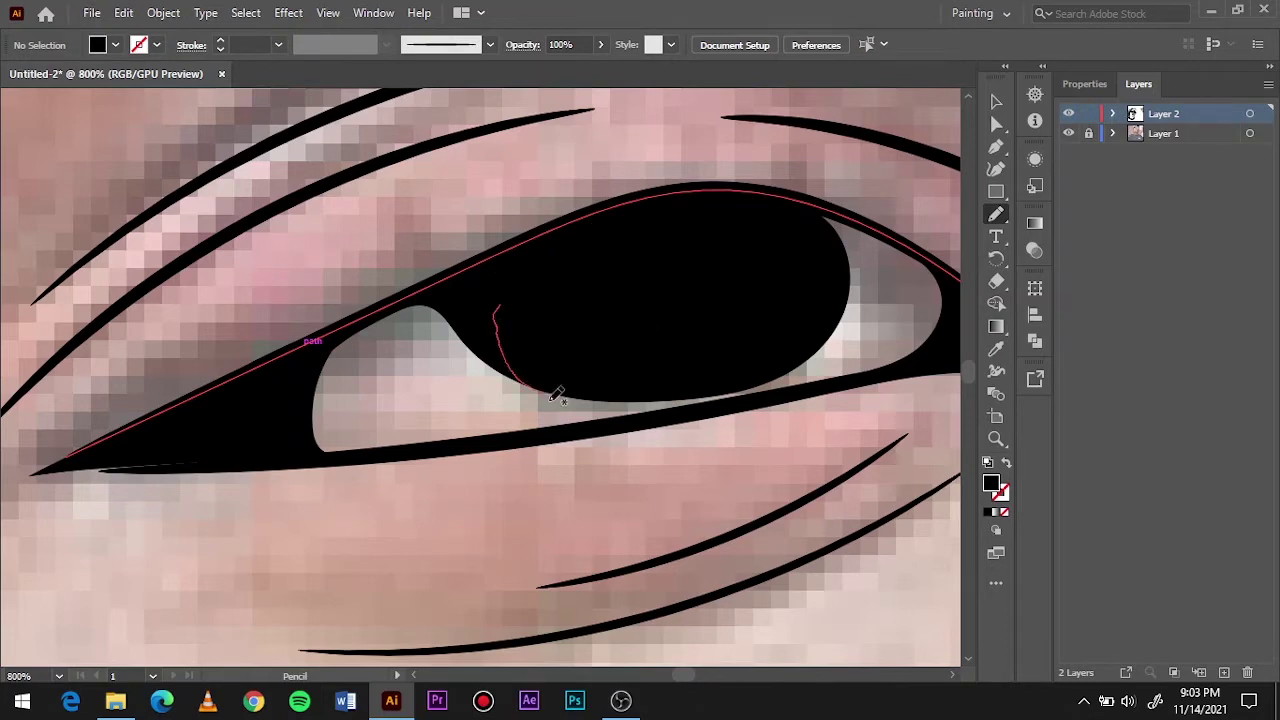
mouse_move(556, 395)
left_mouse_down()
mouse_move(850, 300)
mouse_move(668, 248)
left_mouse_up()
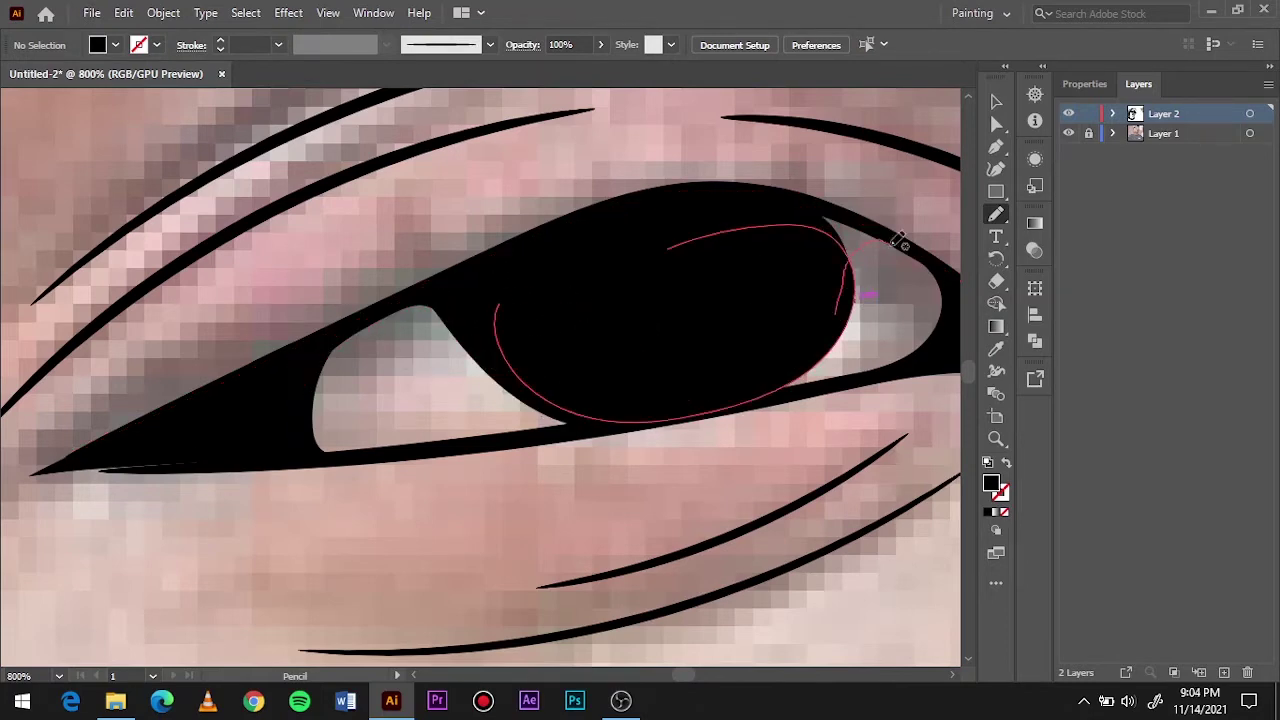
key("ctrl+0")
left_click(1068, 133)
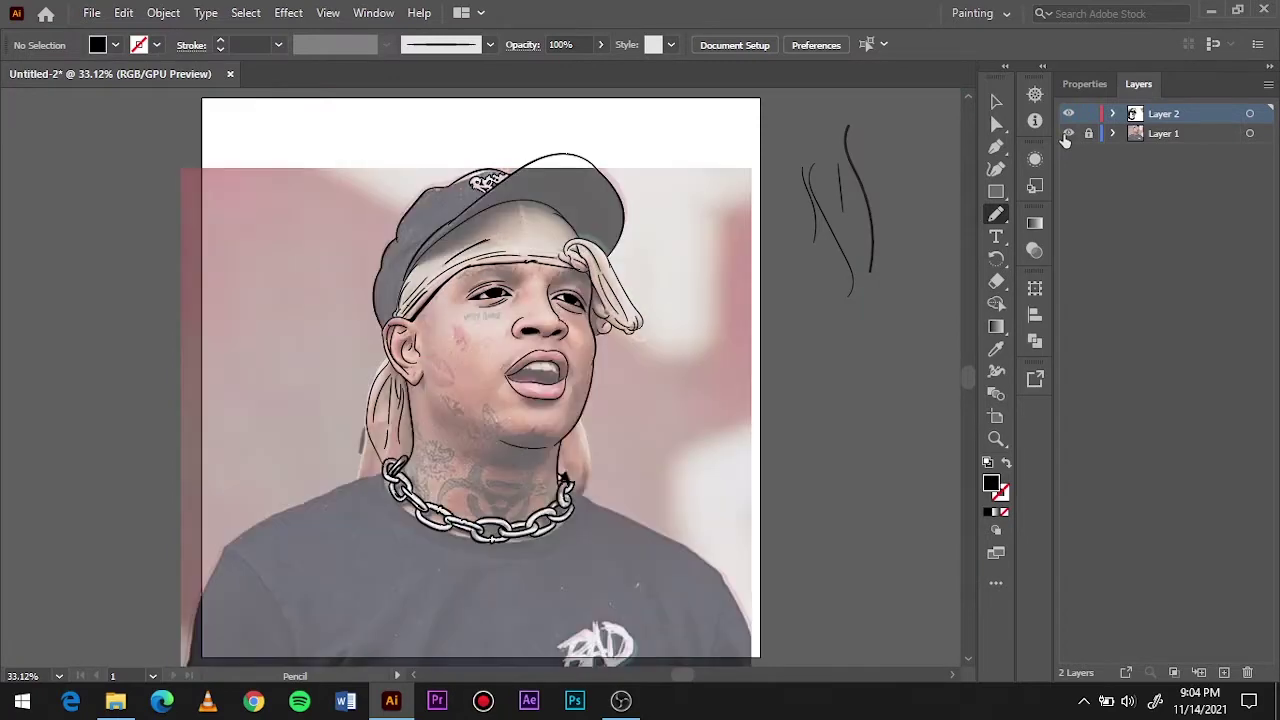
Fill the mouth interior and the gaps around the upper teeth with black pencil shapes.
scroll(543, 366, "up", 5)
left_click_drag(560, 212, 315, 272)
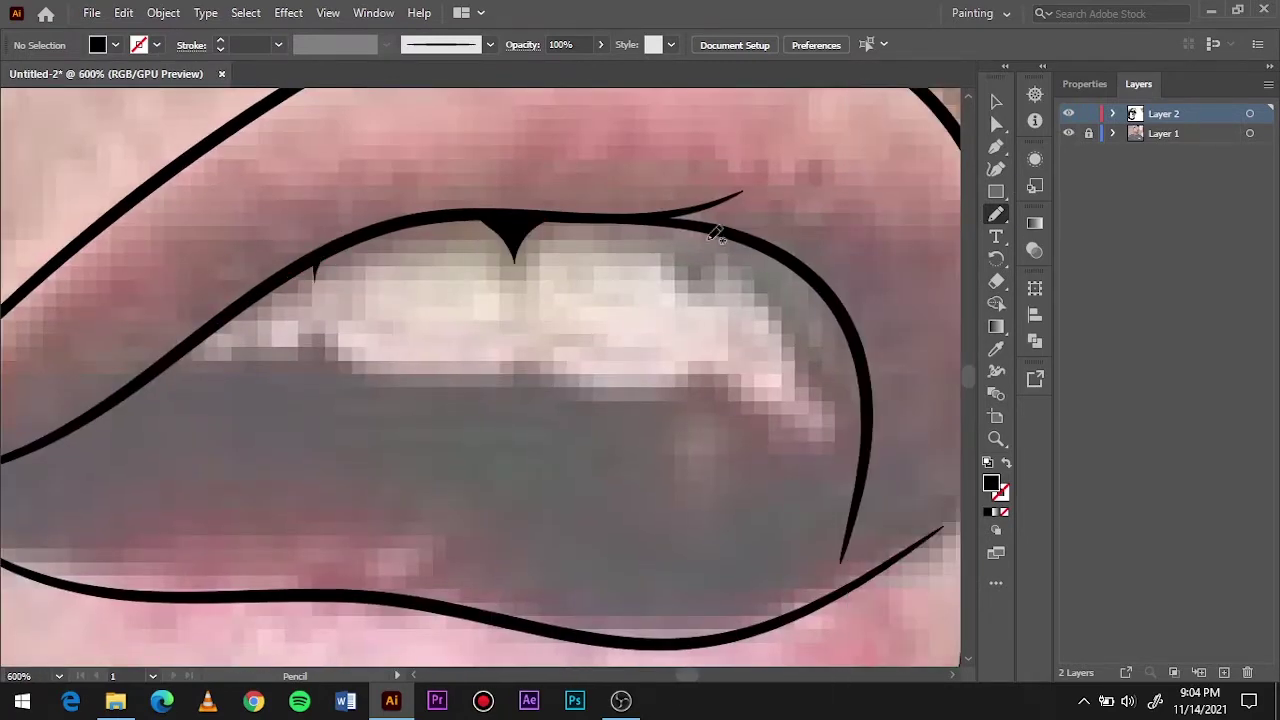
left_click_drag(703, 224, 808, 354)
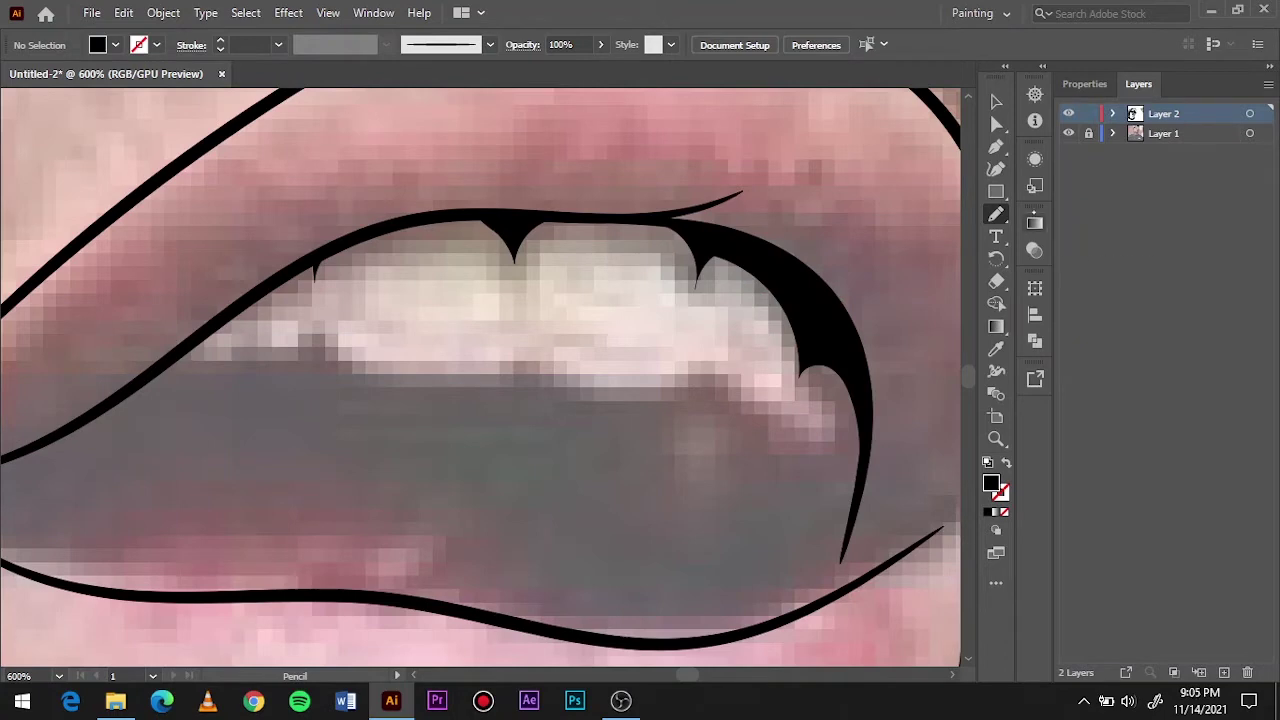
left_click_drag(203, 338, 276, 355)
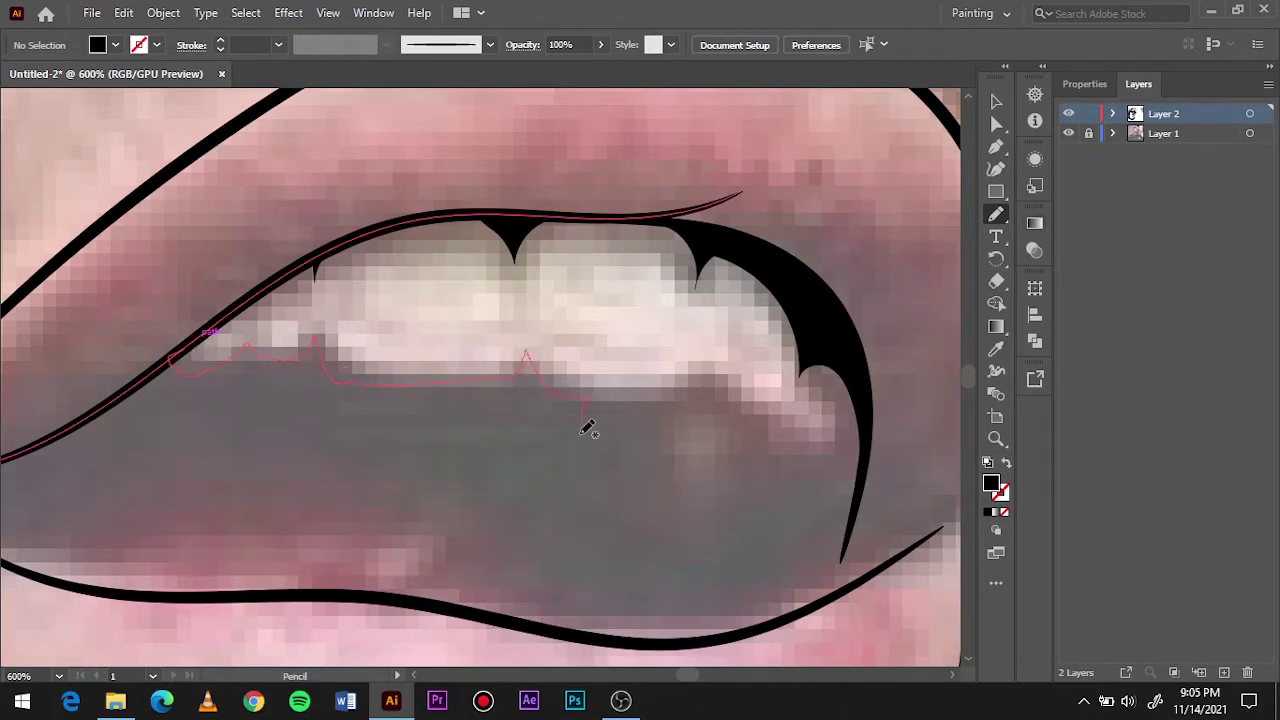
left_click_drag(526, 381, 660, 395)
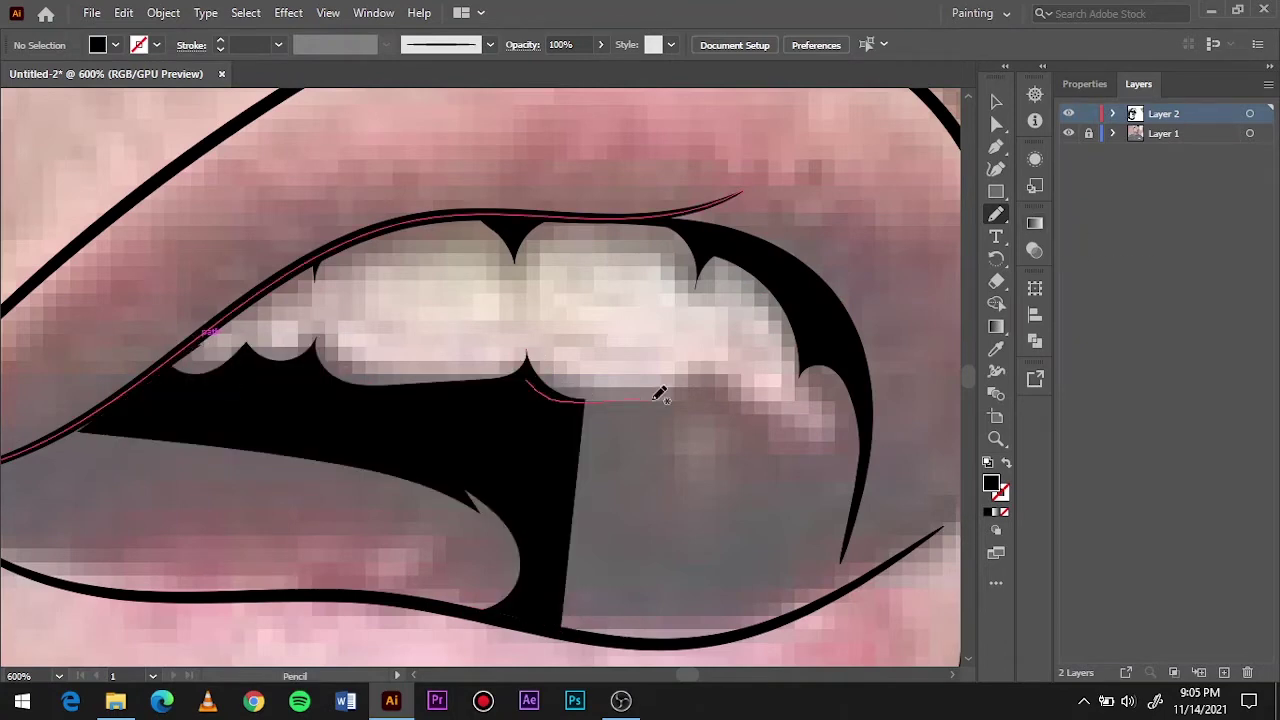
left_click_drag(816, 604, 816, 606)
Review the whole portrait without the reference photo, then fill the lip corner black.
key("ctrl+0")
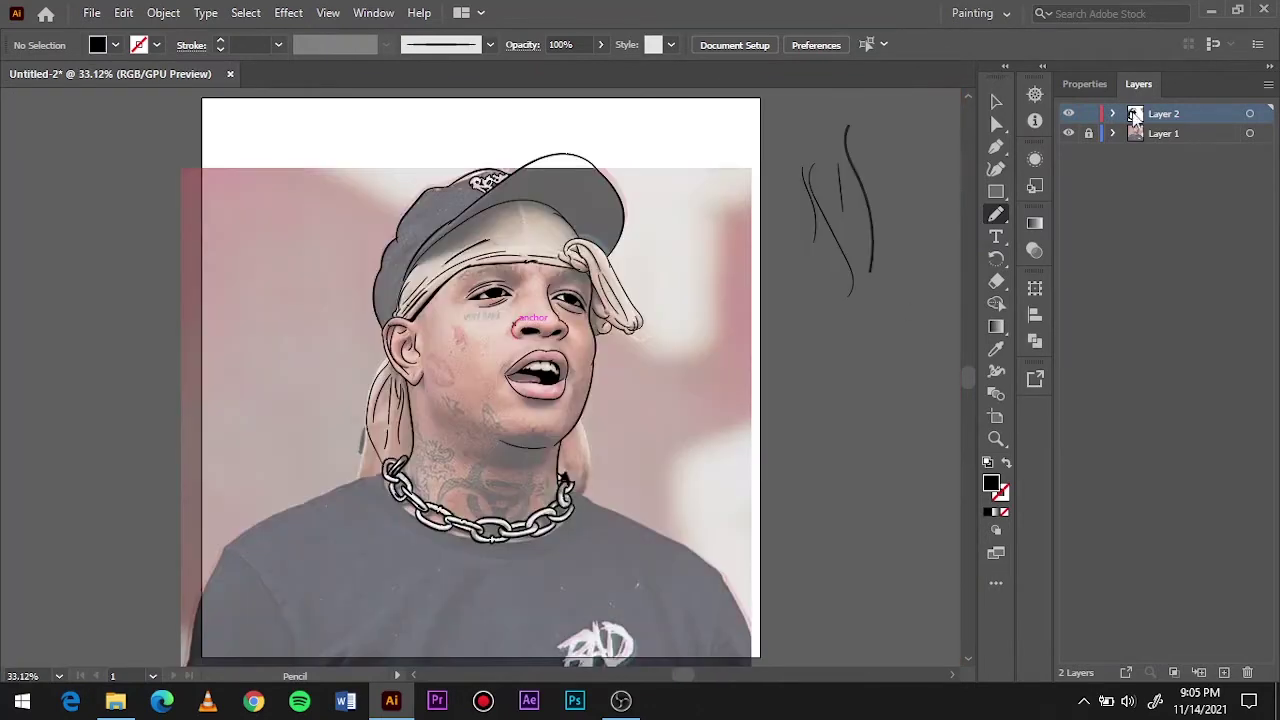
left_click(1068, 133)
scroll(585, 300, "up", 5)
scroll(585, 300, "up", 3)
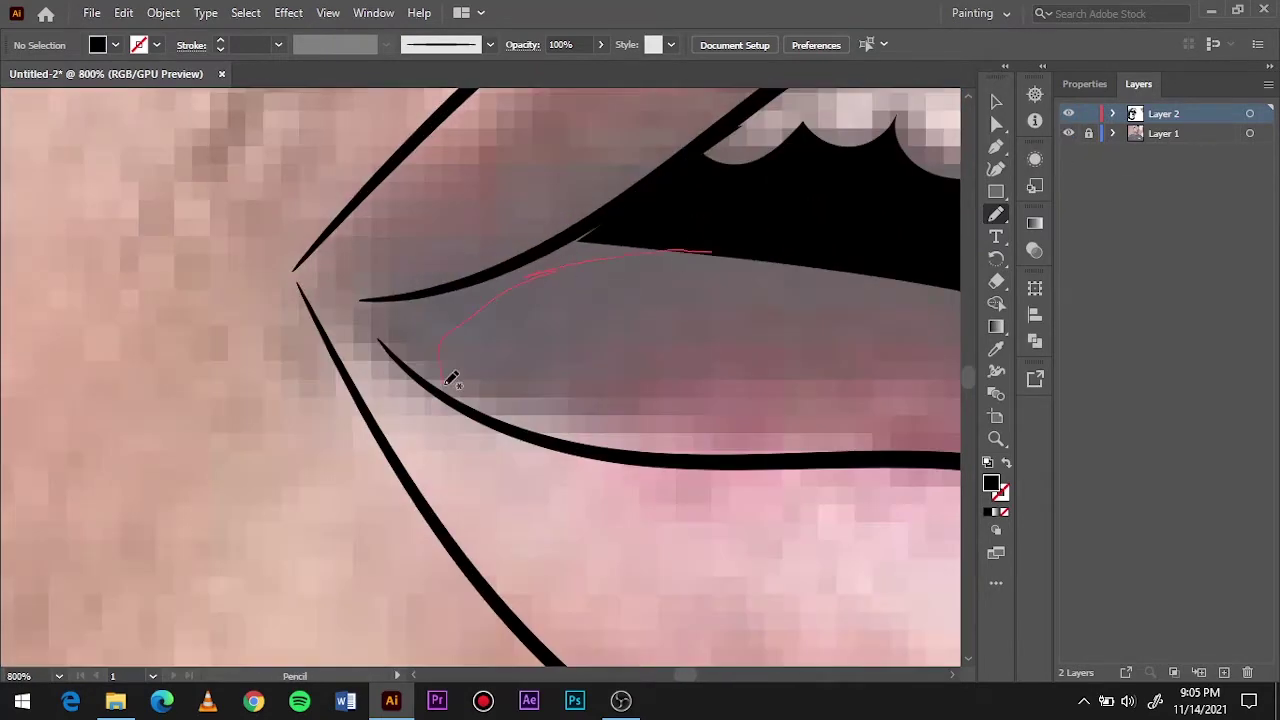
mouse_move(328, 298)
left_mouse_down()
mouse_move(848, 243)
mouse_move(332, 300)
left_mouse_up()
Paint thin black brush lines along the lip corner and the nearby jaw.
key("b")
left_click_drag(400, 343, 297, 277)
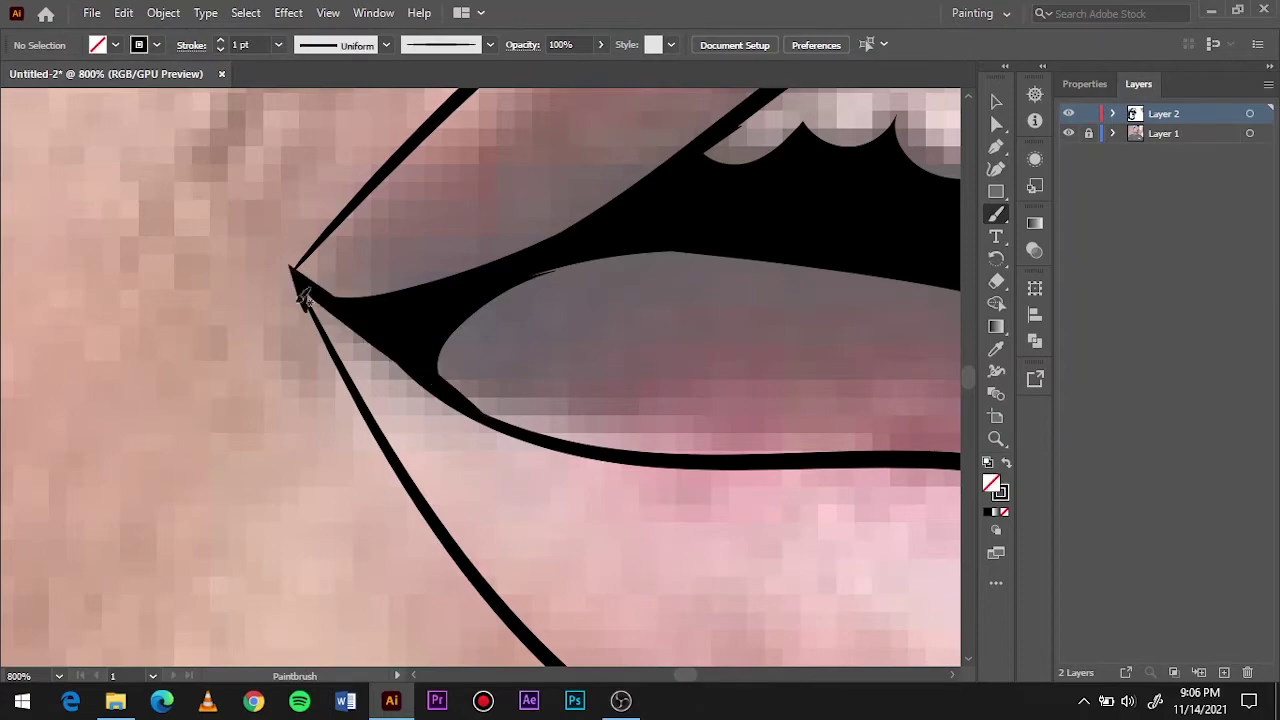
left_click_drag(430, 525, 310, 268)
scroll(352, 214, "down", 4)
scroll(463, 400, "up", 3)
left_click_drag(345, 480, 362, 340)
scroll(362, 340, "down", 5)
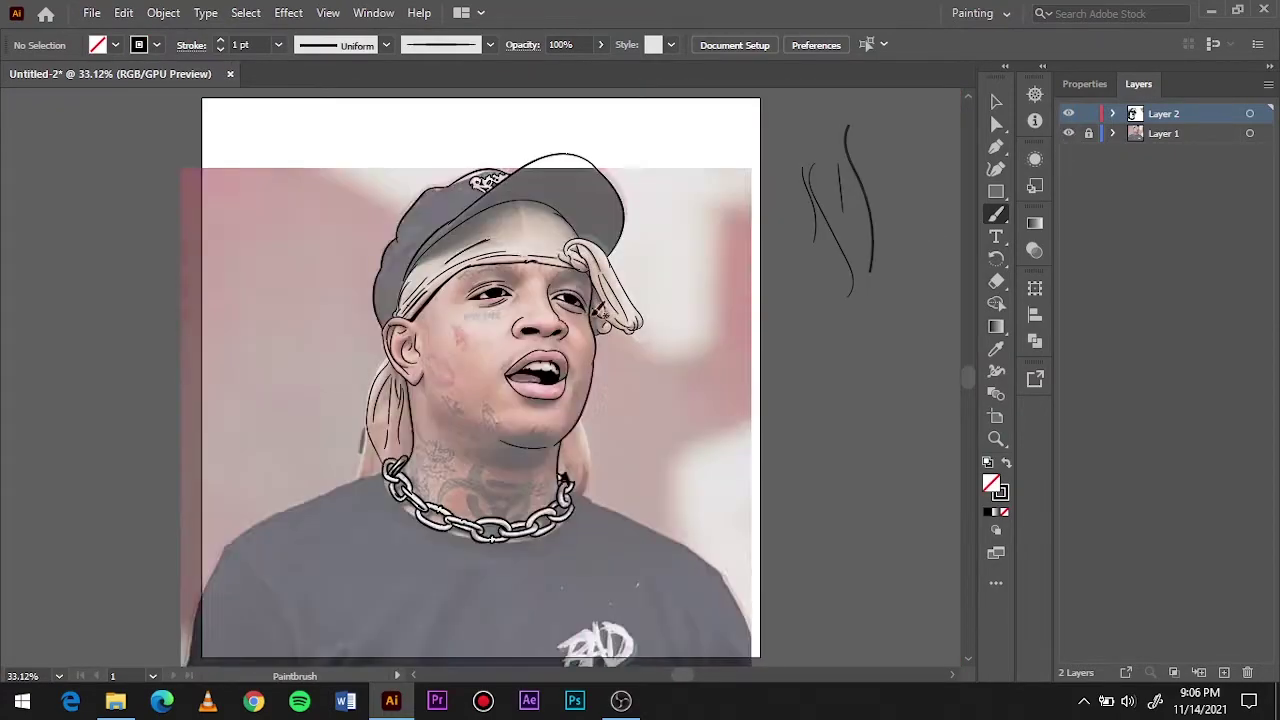
scroll(465, 430, "up", 4)
With a black fill and no outline, fill the openings inside the chain links.
key("n")
key("shift+x")
left_click_drag(476, 456, 458, 520)
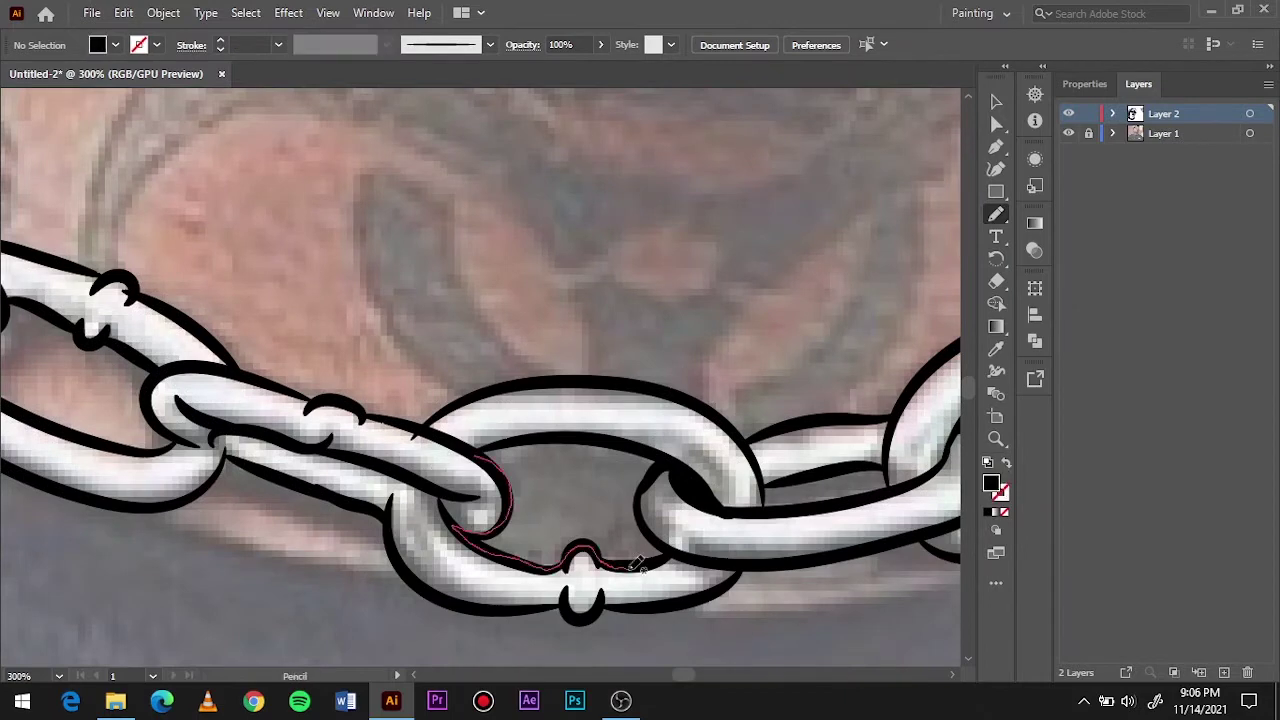
left_click_drag(637, 563, 497, 443)
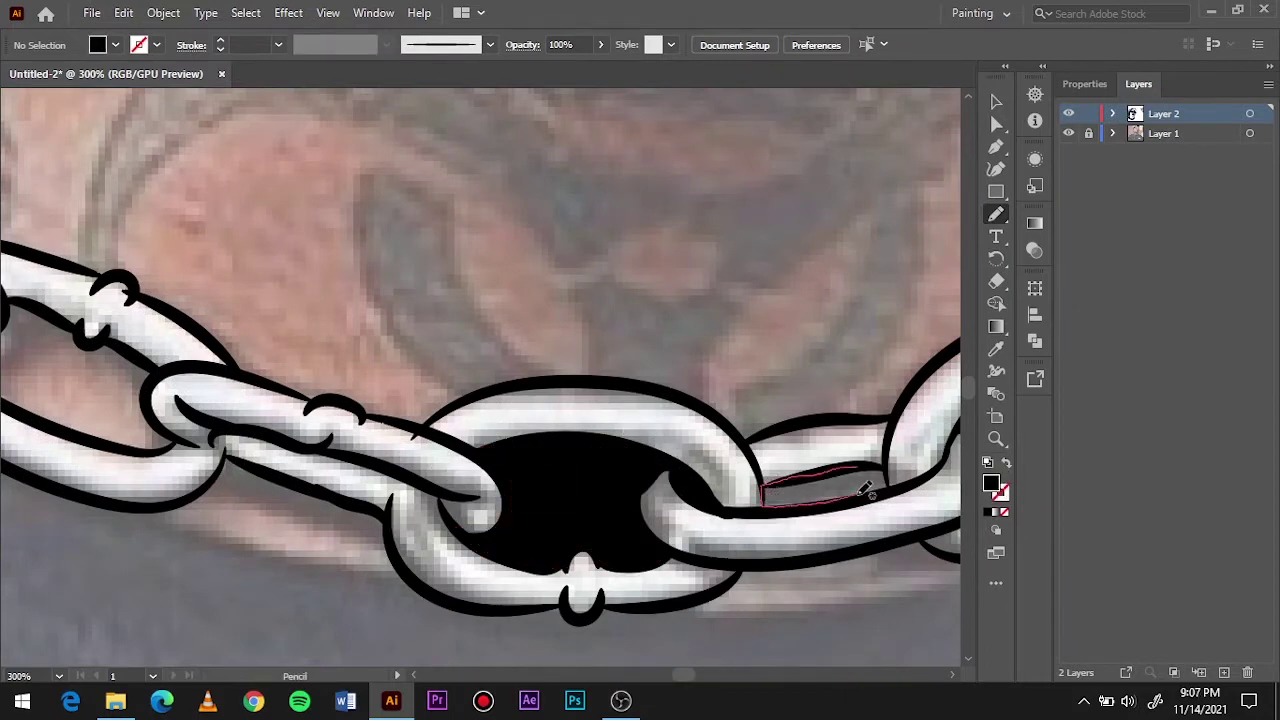
left_click_drag(862, 490, 742, 494)
Trace the first pieces and one arm of the biohazard neck tattoo as black shapes.
scroll(893, 463, "up", 3)
left_click_drag(462, 470, 447, 383)
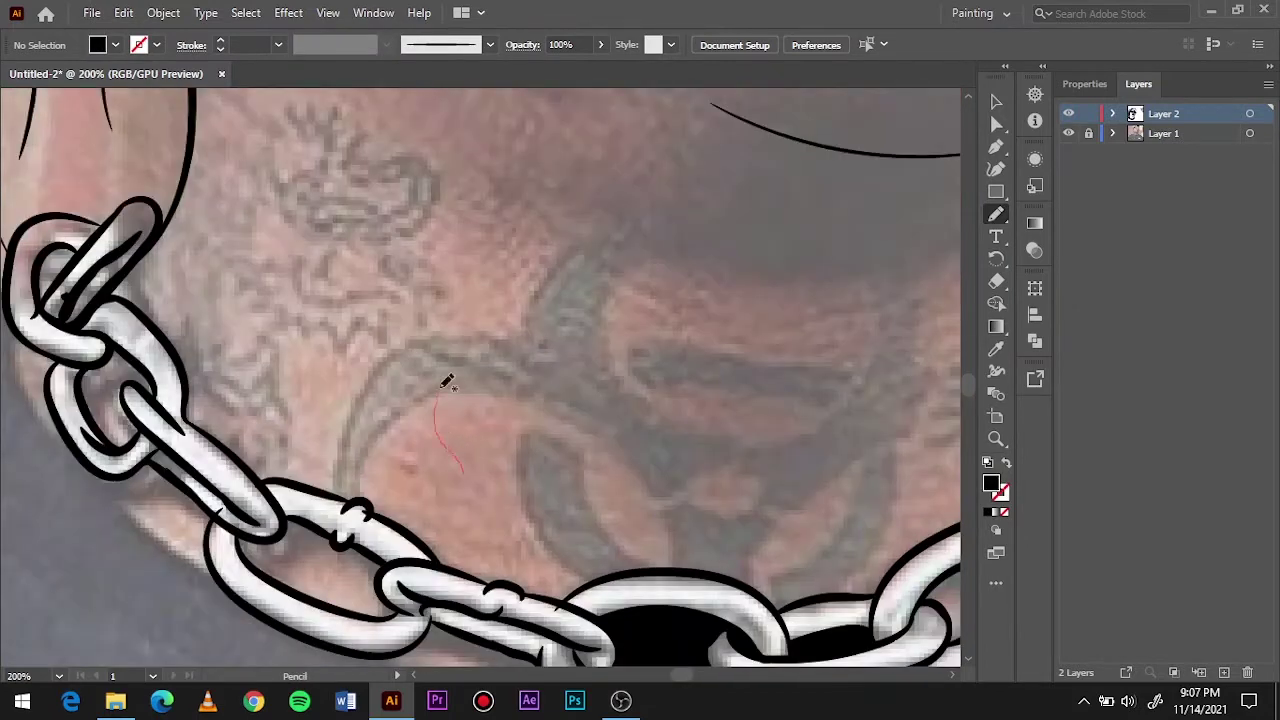
left_click_drag(637, 553, 524, 432)
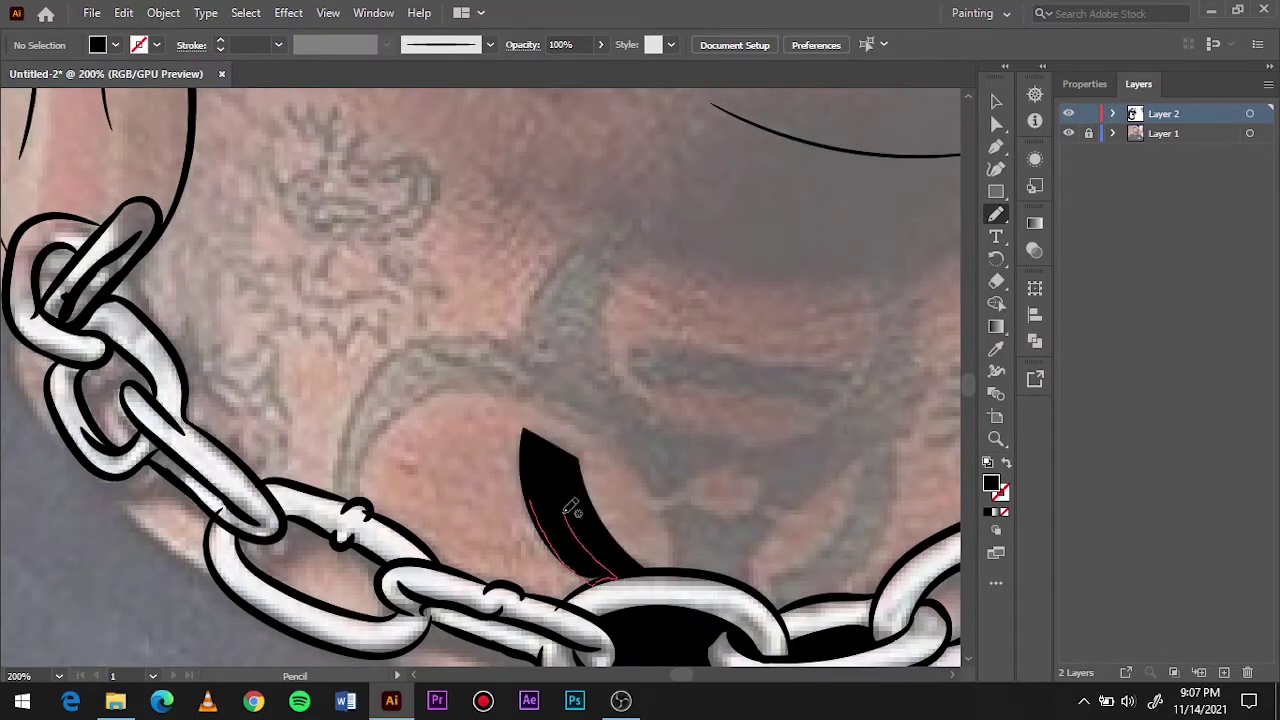
mouse_move(768, 592)
left_mouse_down()
mouse_move(665, 566)
mouse_move(411, 455)
left_mouse_up()
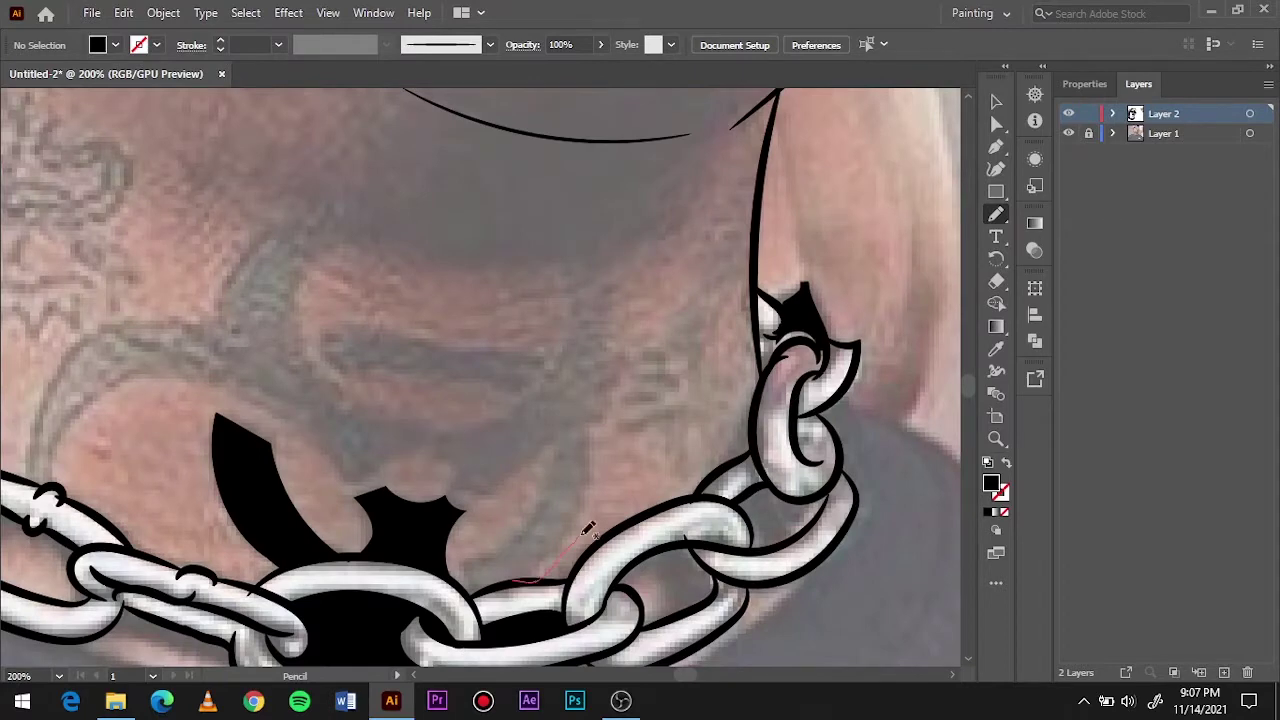
left_click_drag(584, 534, 590, 500)
left_click_drag(463, 557, 458, 568)
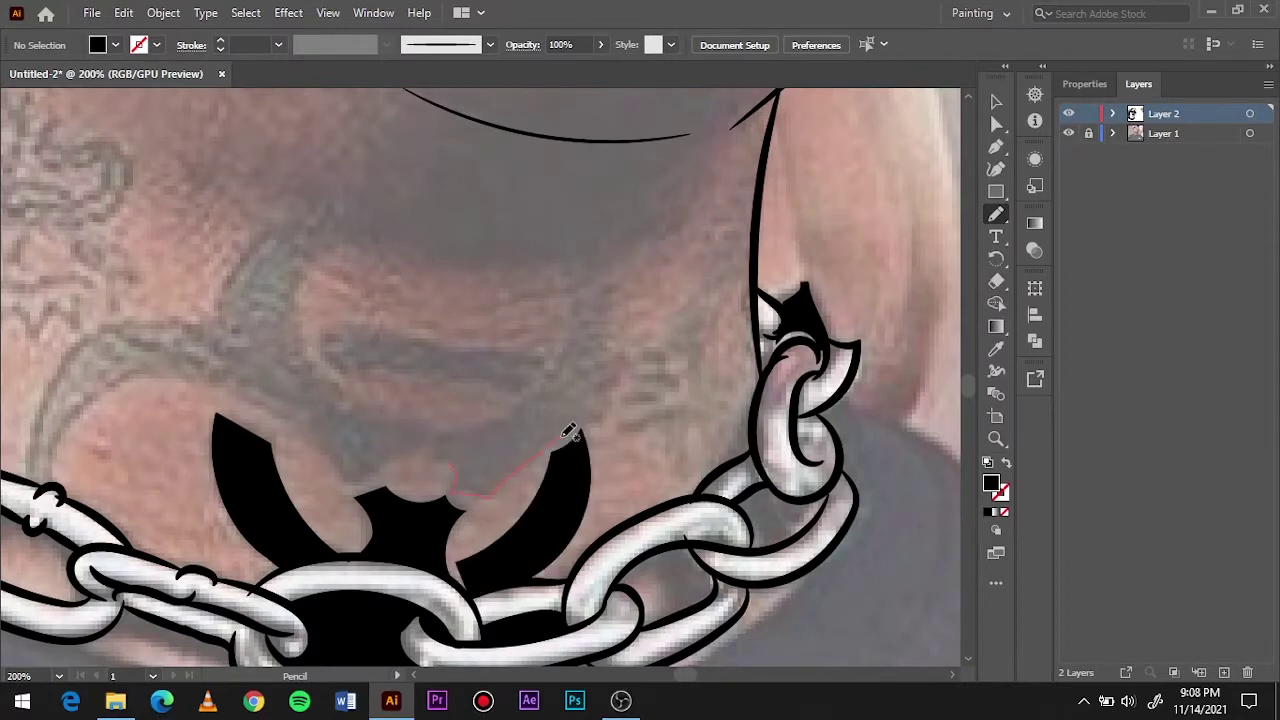
Add the black crescent, the horned outer part and the last biohazard tattoo piece.
left_click_drag(490, 413, 495, 418)
scroll(420, 390, "left", 5)
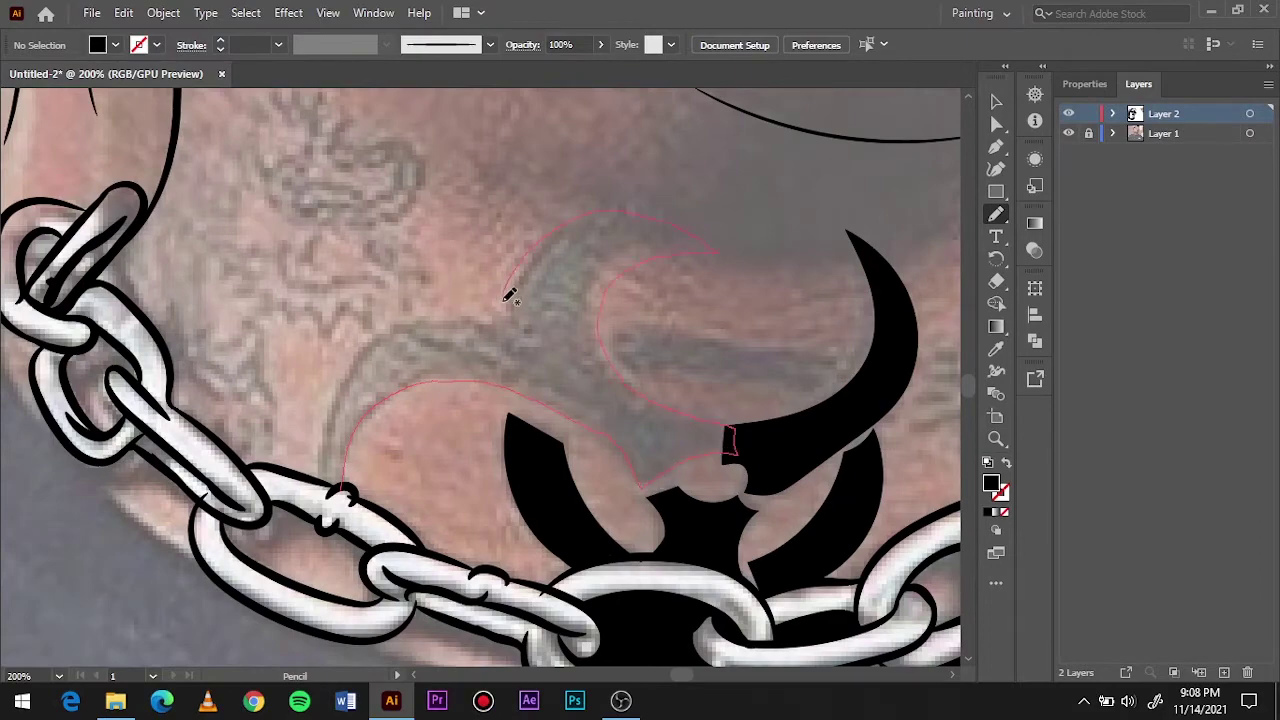
left_click_drag(330, 468, 345, 485)
left_click_drag(697, 465, 680, 480)
scroll(680, 480, "down", 5)
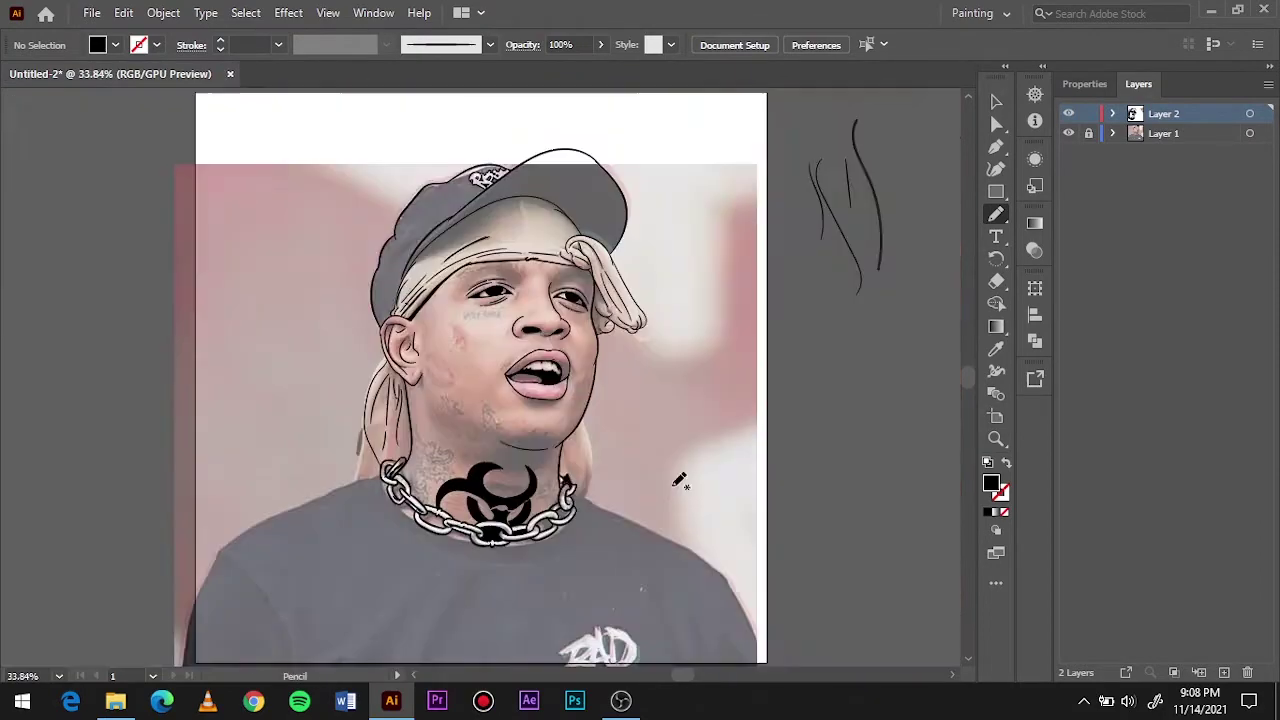
scroll(386, 408, "up", 5)
Close the final biohazard shape and review the portrait without the reference photo.
left_click_drag(652, 422, 440, 420)
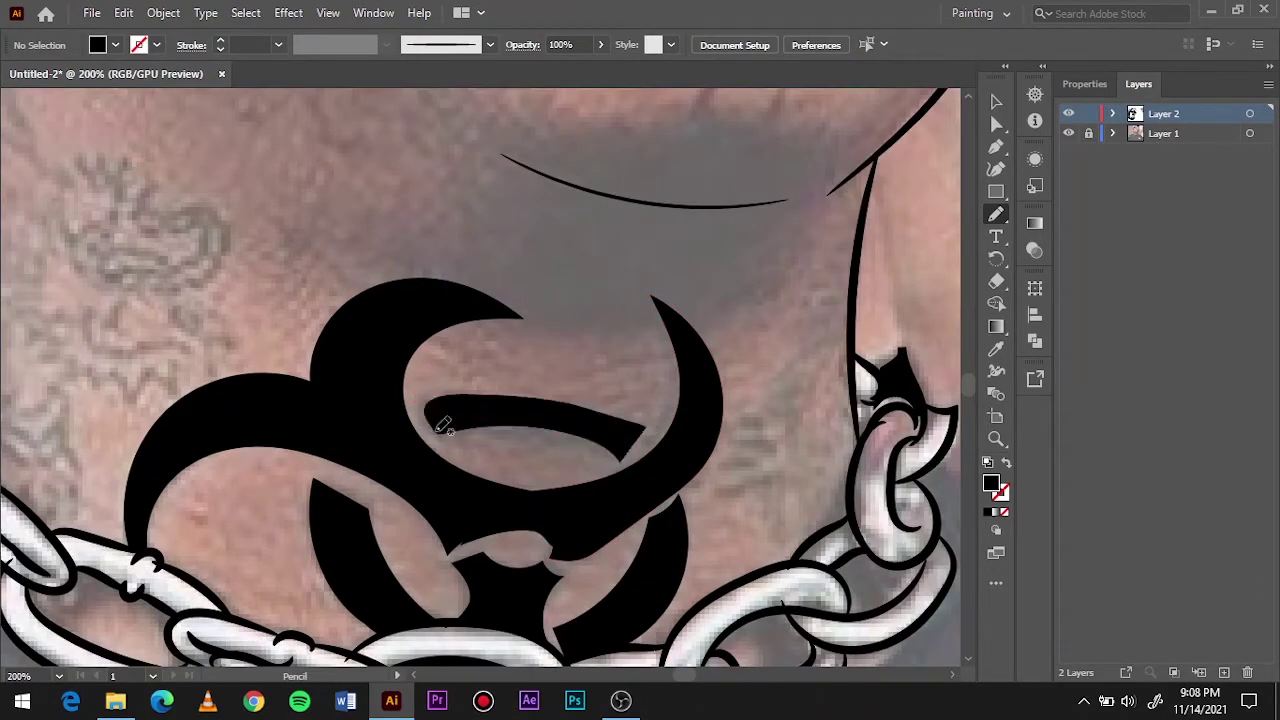
key("ctrl+0")
left_click(1068, 133)
scroll(434, 420, "up", 5)
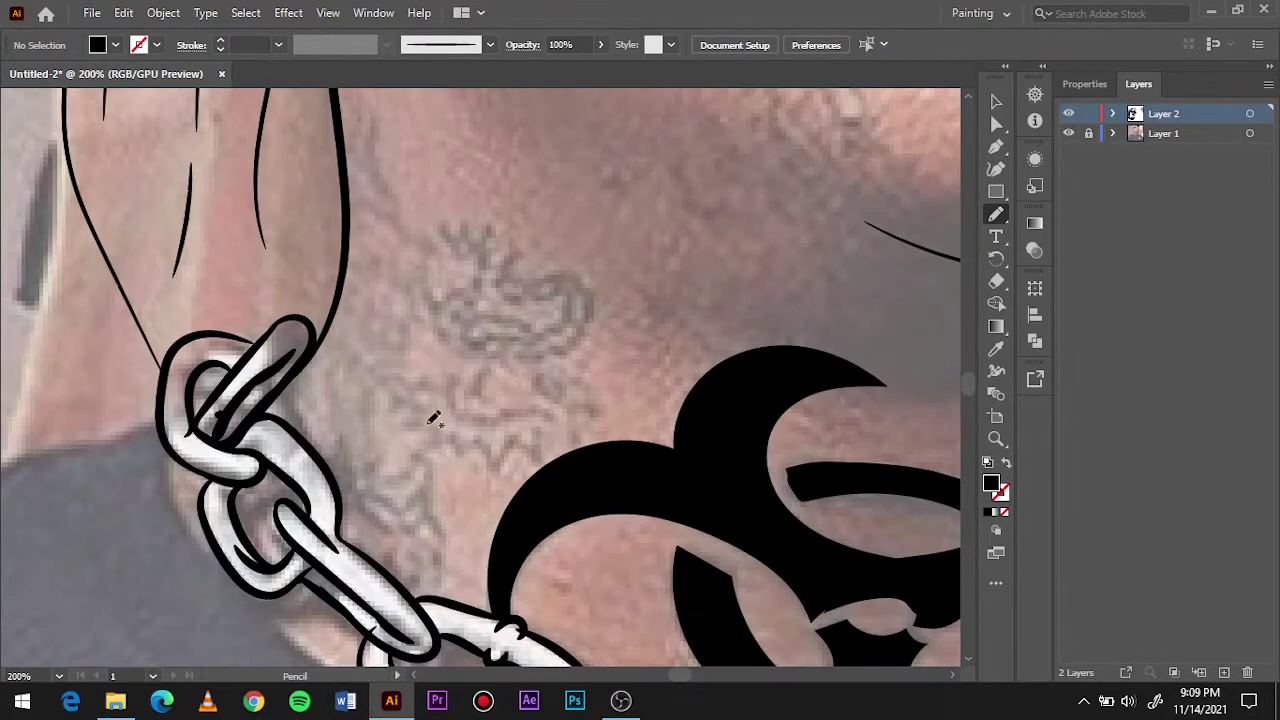
Switch to black Paintbrush strokes and outline the creature tattoo's lower edge and zigzag body.
key("F6")
key("shift+x")
mouse_move(356, 502)
left_mouse_down()
mouse_move(437, 548)
mouse_move(398, 534)
left_mouse_up()
key("ctrl+z")
key("b")
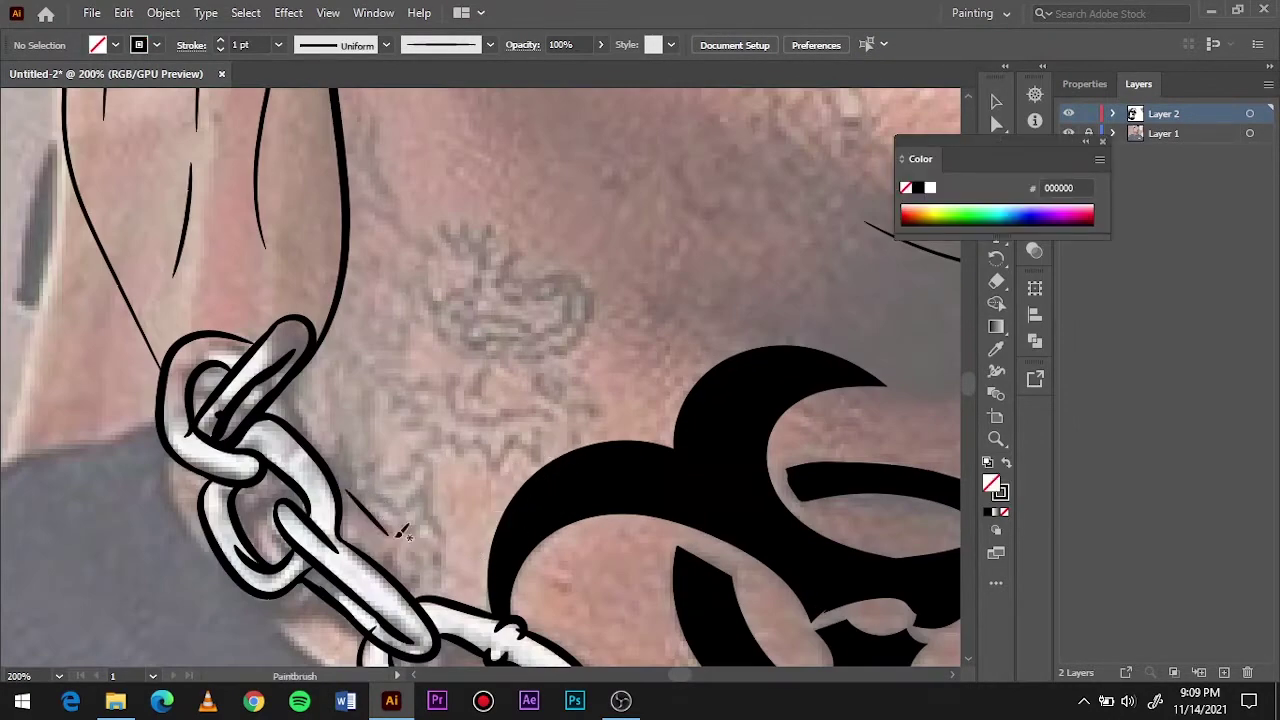
mouse_move(385, 484)
left_mouse_down()
mouse_move(443, 455)
mouse_move(540, 458)
left_mouse_up()
left_click_drag(450, 386, 565, 437)
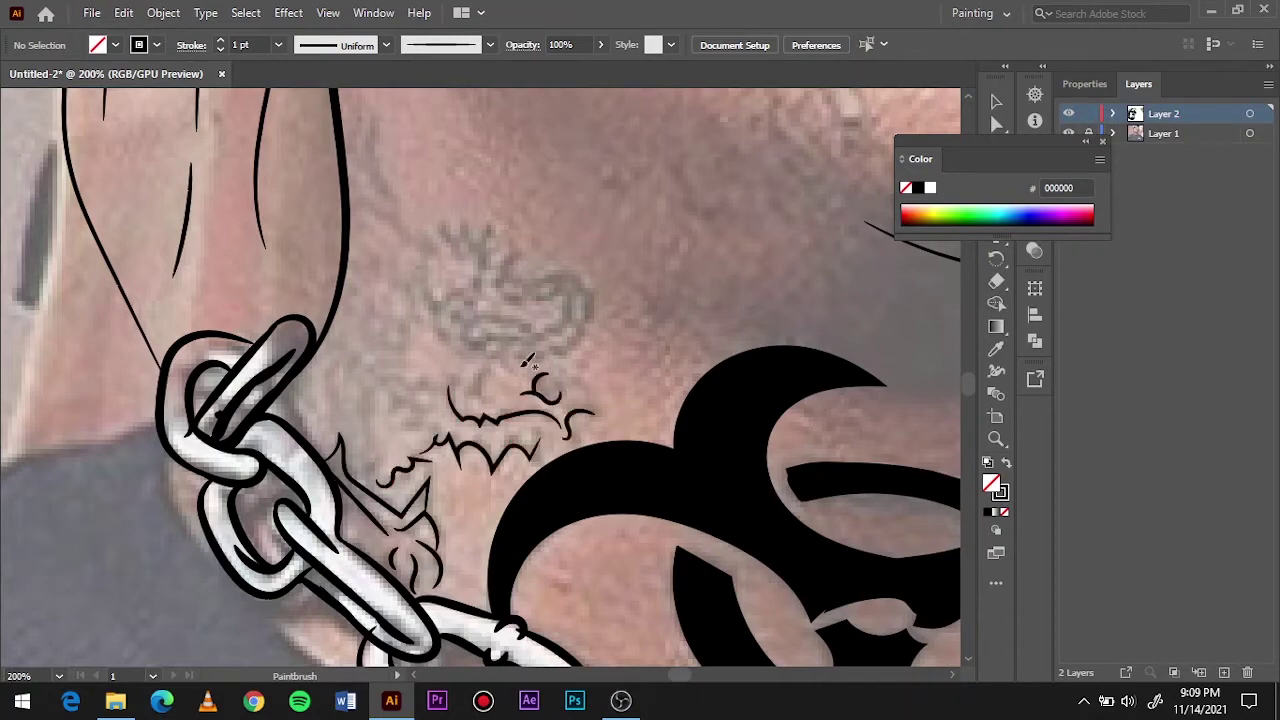
Add inner detail lines, the head side, oval snout and two dots to the creature tattoo.
left_click_drag(562, 263, 528, 345)
left_click_drag(554, 284, 536, 296)
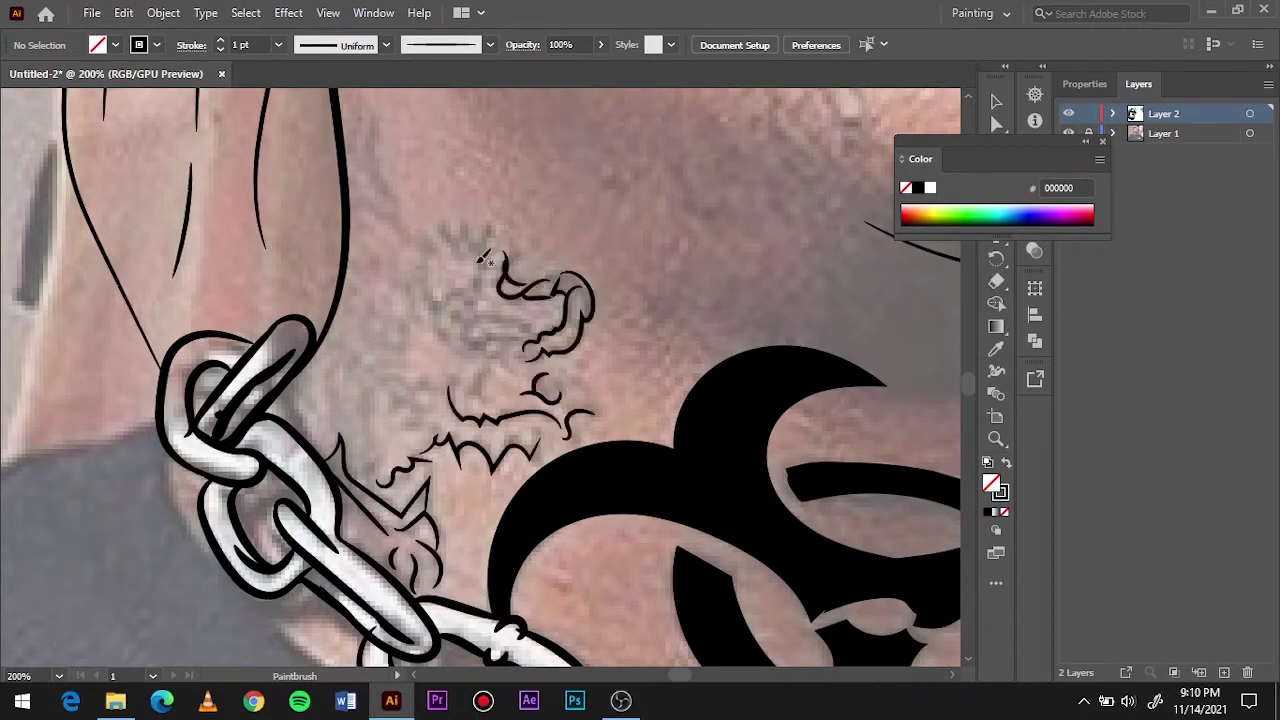
left_click_drag(448, 262, 440, 300)
left_click_drag(500, 332, 486, 311)
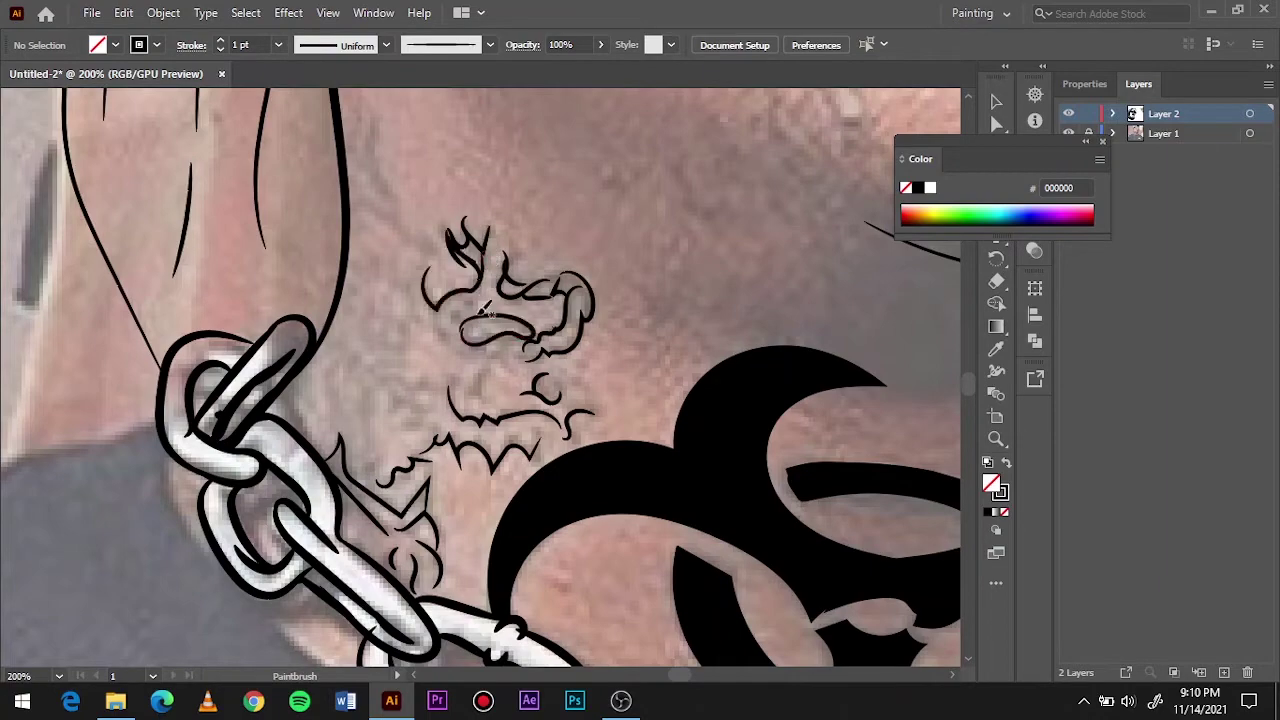
scroll(480, 297, "up", 2)
scroll(480, 297, "up", 2)
left_click(280, 212)
left_click(252, 246)
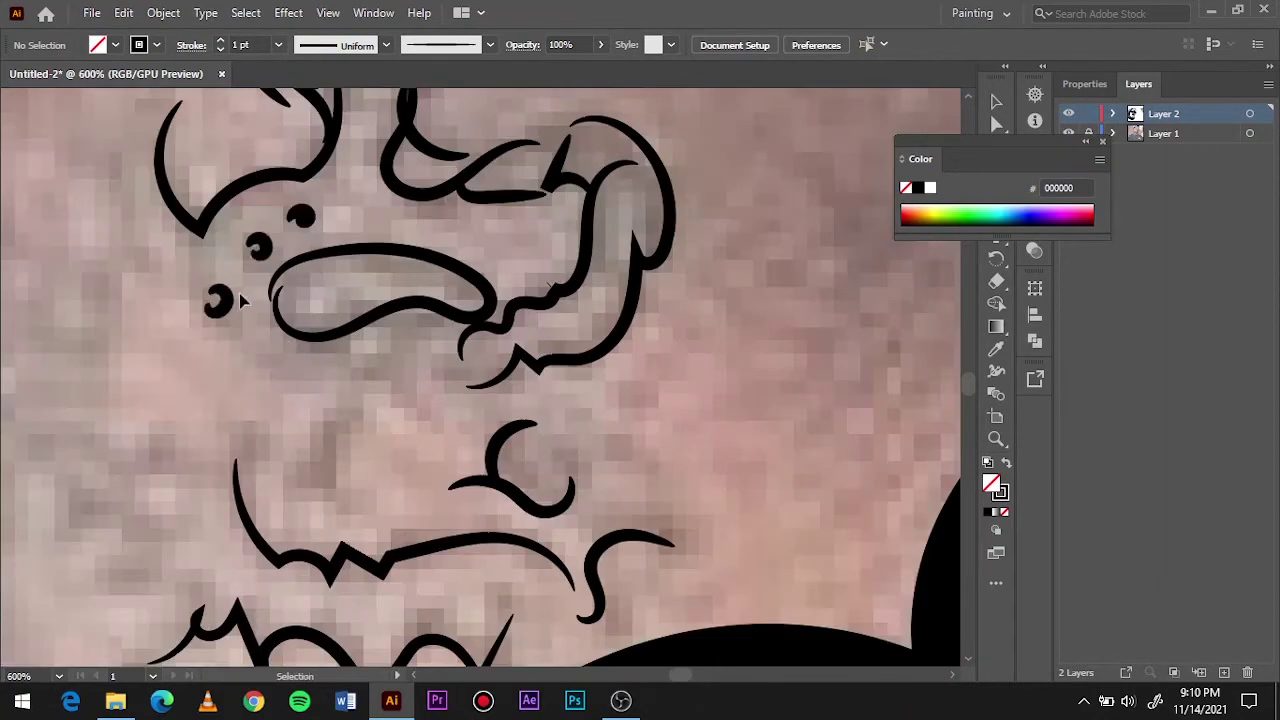
scroll(488, 507, "down", 4)
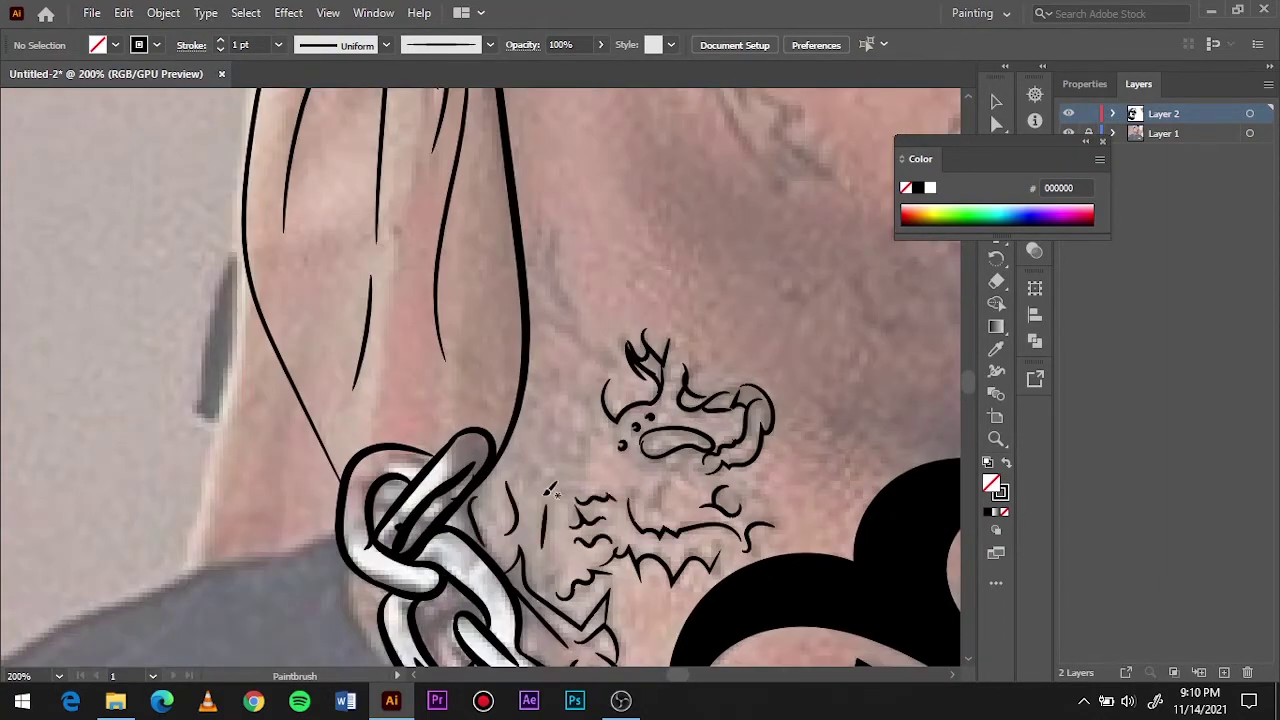
Add fur strokes along the creature's left side and short strokes on its upper outline.
left_click_drag(562, 540, 538, 592)
left_click_drag(588, 480, 544, 490)
left_click_drag(604, 428, 544, 460)
mouse_move(596, 404)
left_mouse_down()
mouse_move(577, 437)
mouse_move(505, 488)
left_mouse_up()
left_click_drag(574, 372, 562, 388)
left_click_drag(540, 348, 570, 386)
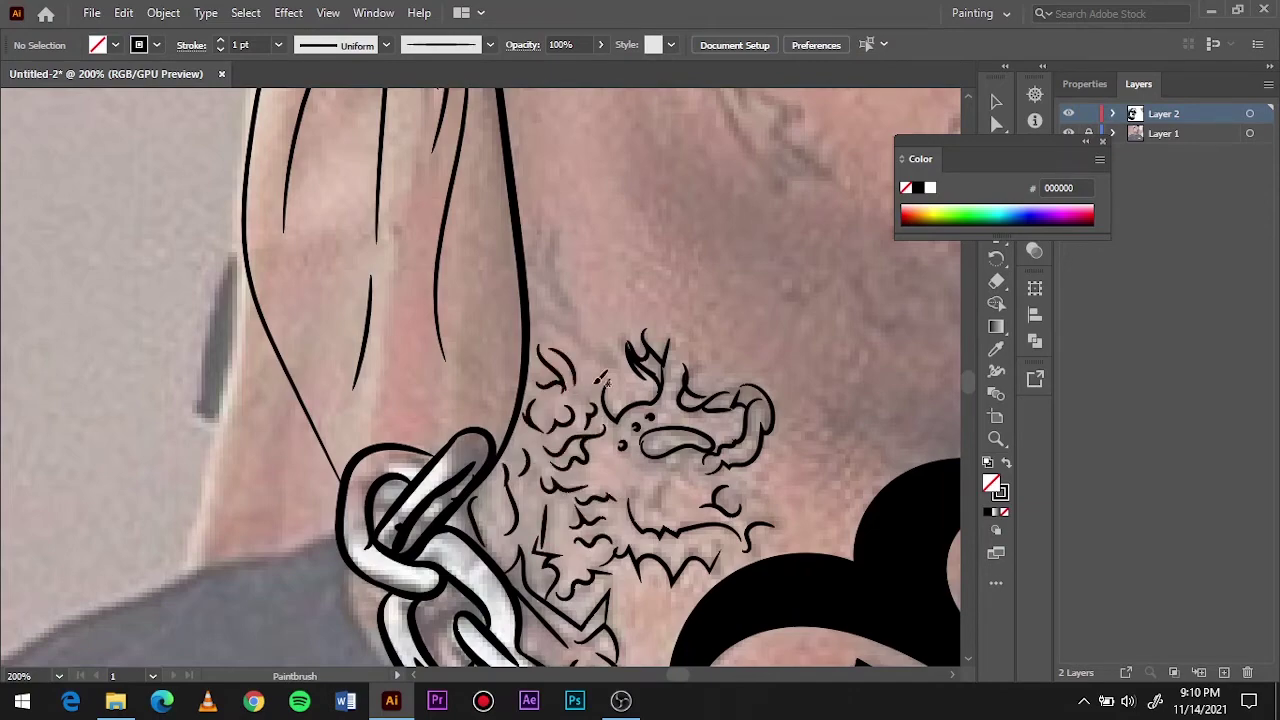
scroll(583, 328, "down", 5)
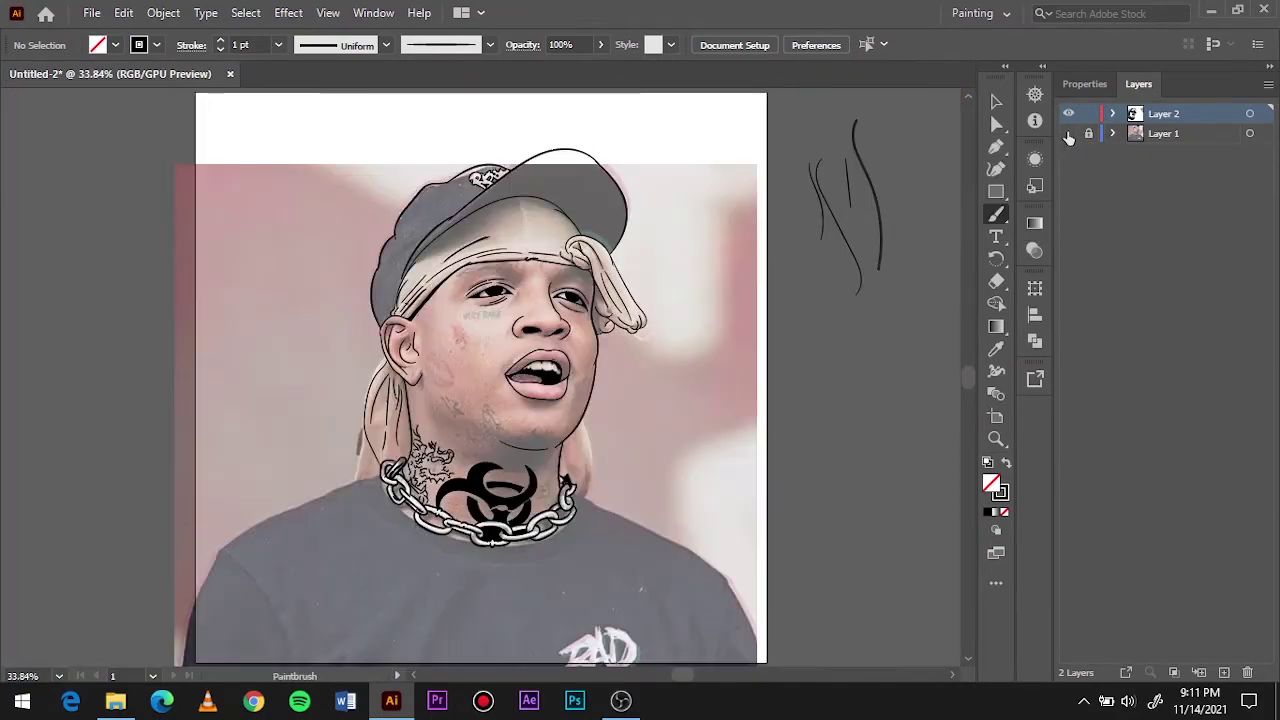
Paint a pointed leaf-shaped chin tattoo with a short stroke beside it.
scroll(484, 450, "up", 3)
left_click_drag(557, 386, 505, 342)
left_click_drag(505, 390, 573, 386)
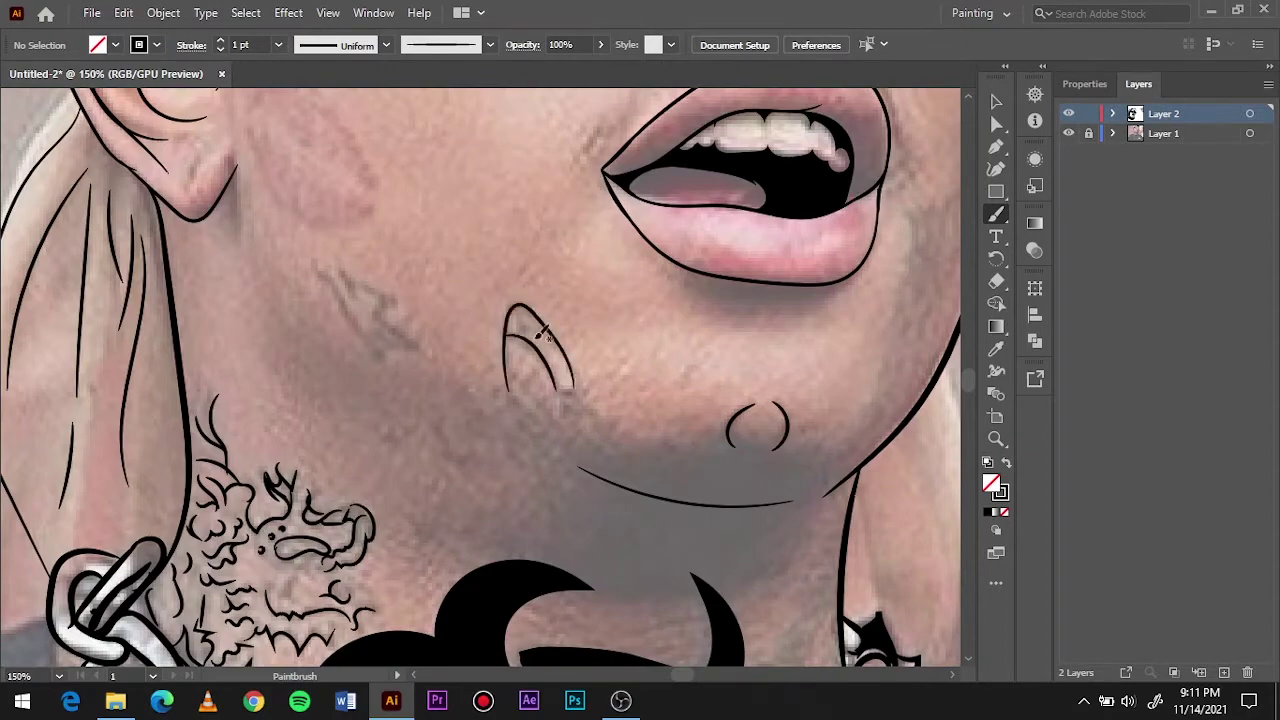
left_click_drag(385, 318, 345, 272)
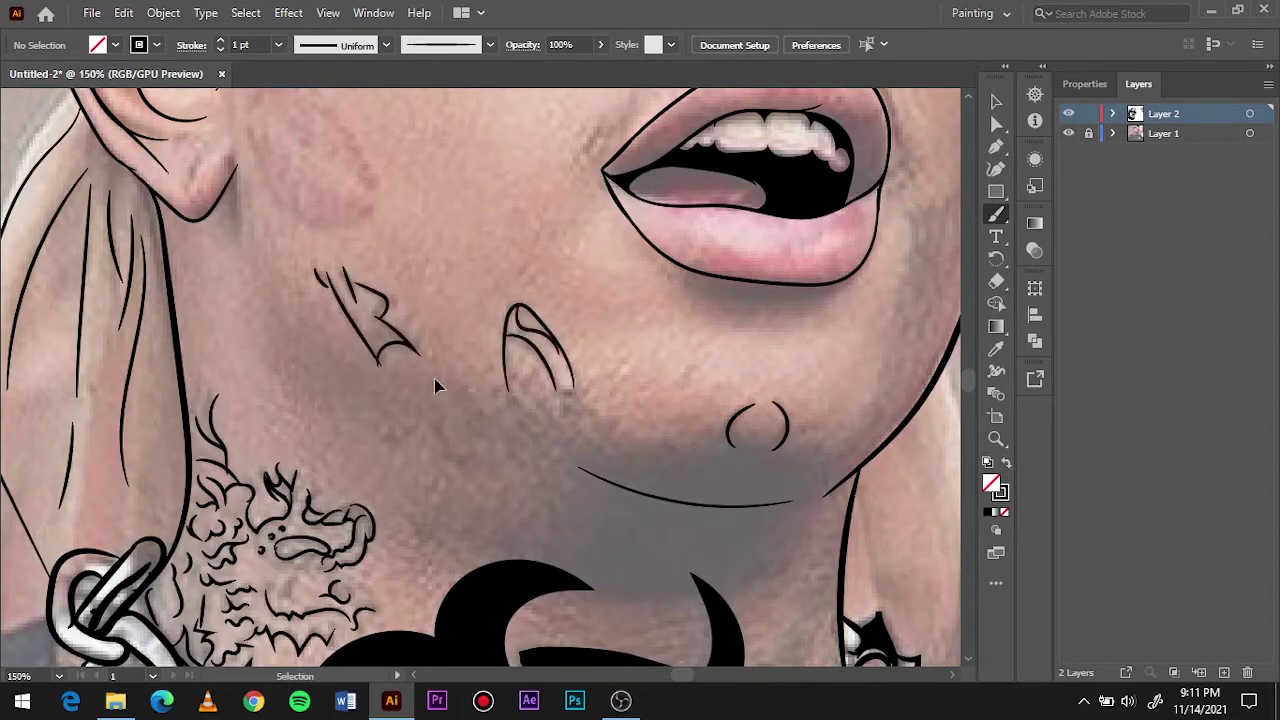
Paint the remaining VERY RARE letters on the cheek and toggle the reference photo.
scroll(538, 316, "up", 2)
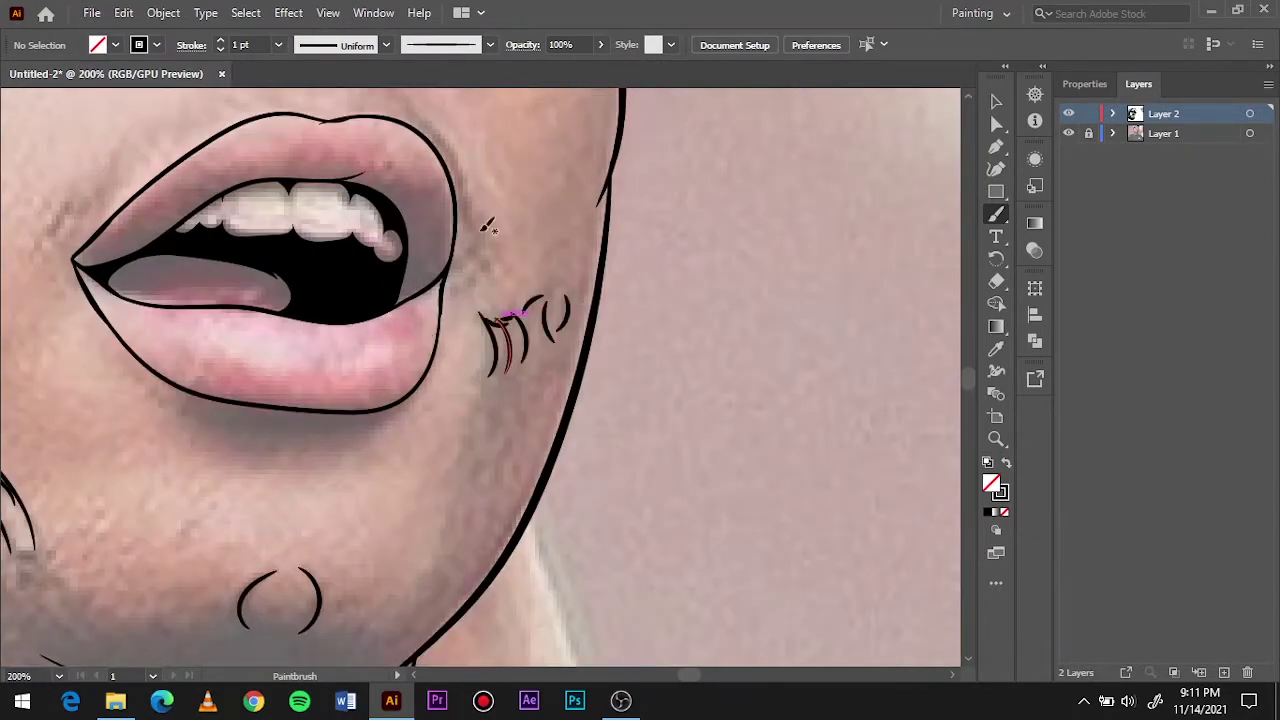
scroll(487, 228, "down", 3)
scroll(448, 336, "up", 3)
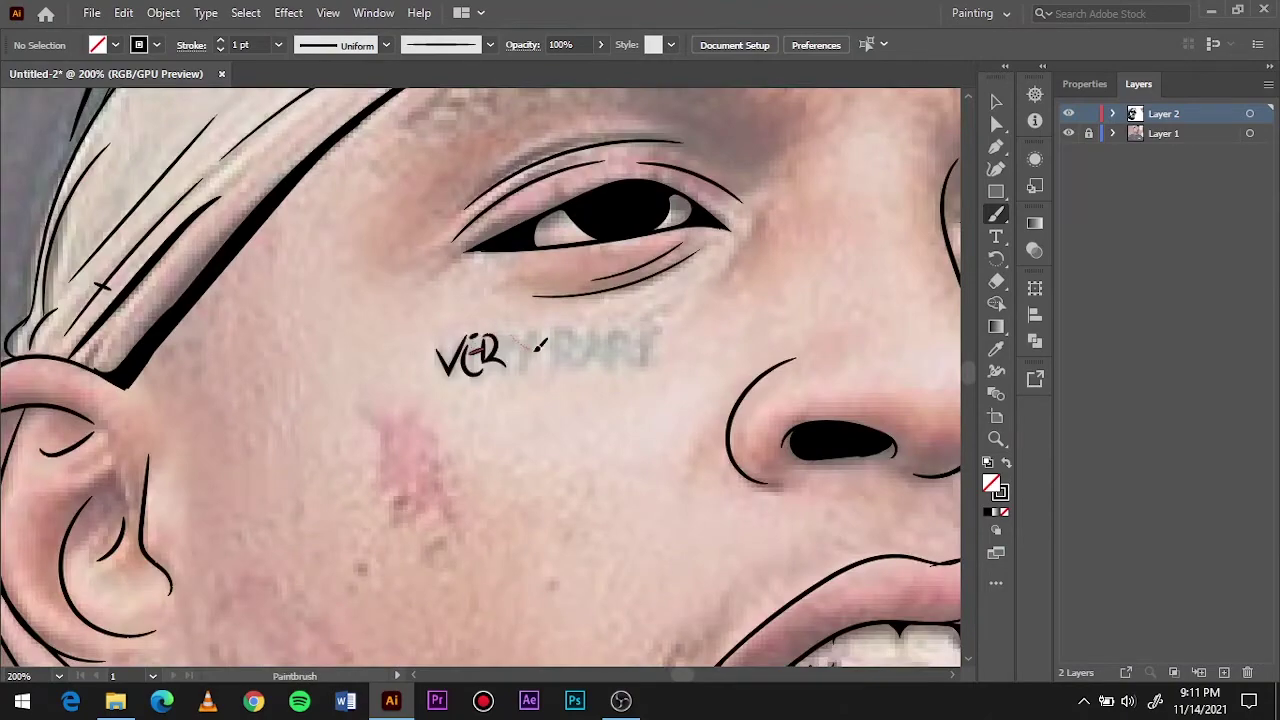
left_click_drag(512, 338, 530, 375)
left_click_drag(558, 370, 600, 330)
mouse_move(606, 368)
left_mouse_down()
mouse_move(626, 318)
mouse_move(668, 342)
left_mouse_up()
scroll(670, 330, "down", 5)
left_click(1068, 133)
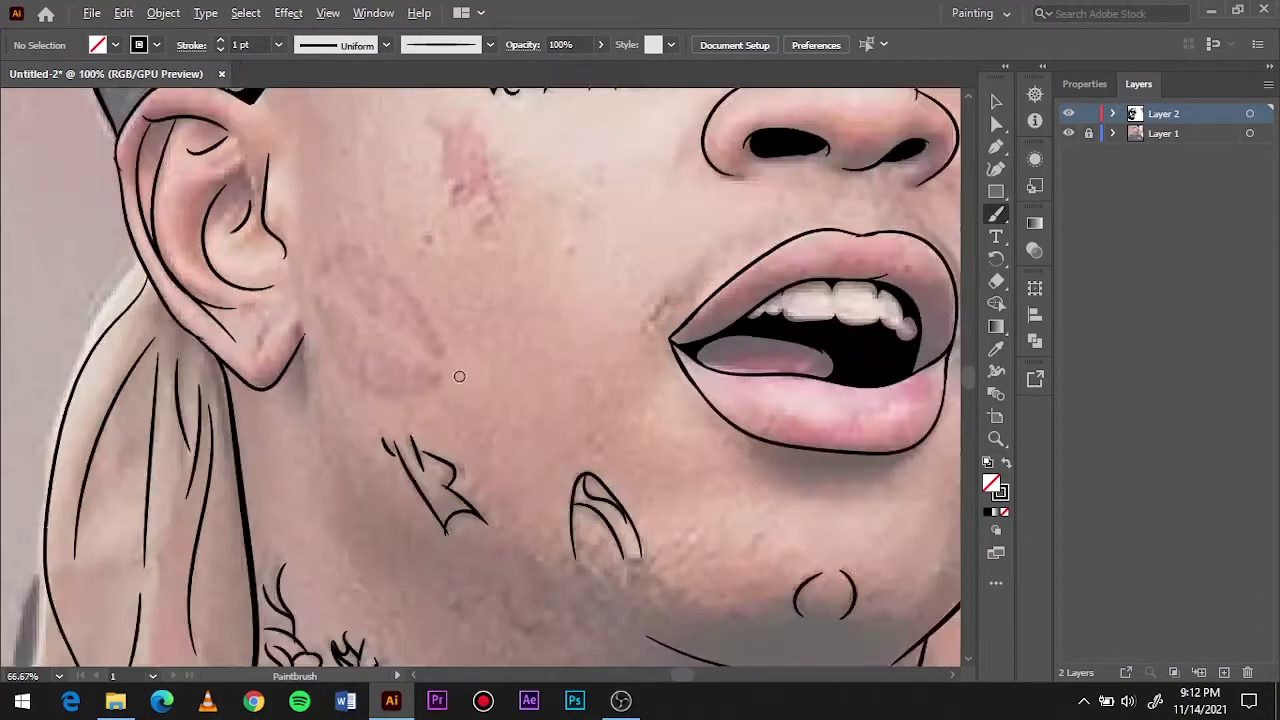
scroll(400, 400, "up", 5)
Set the Pencil fill colour to red E25257 in the Color Picker.
key("n")
key("shift+x")
double_click(991, 484)
left_click(548, 239)
type("E25257")
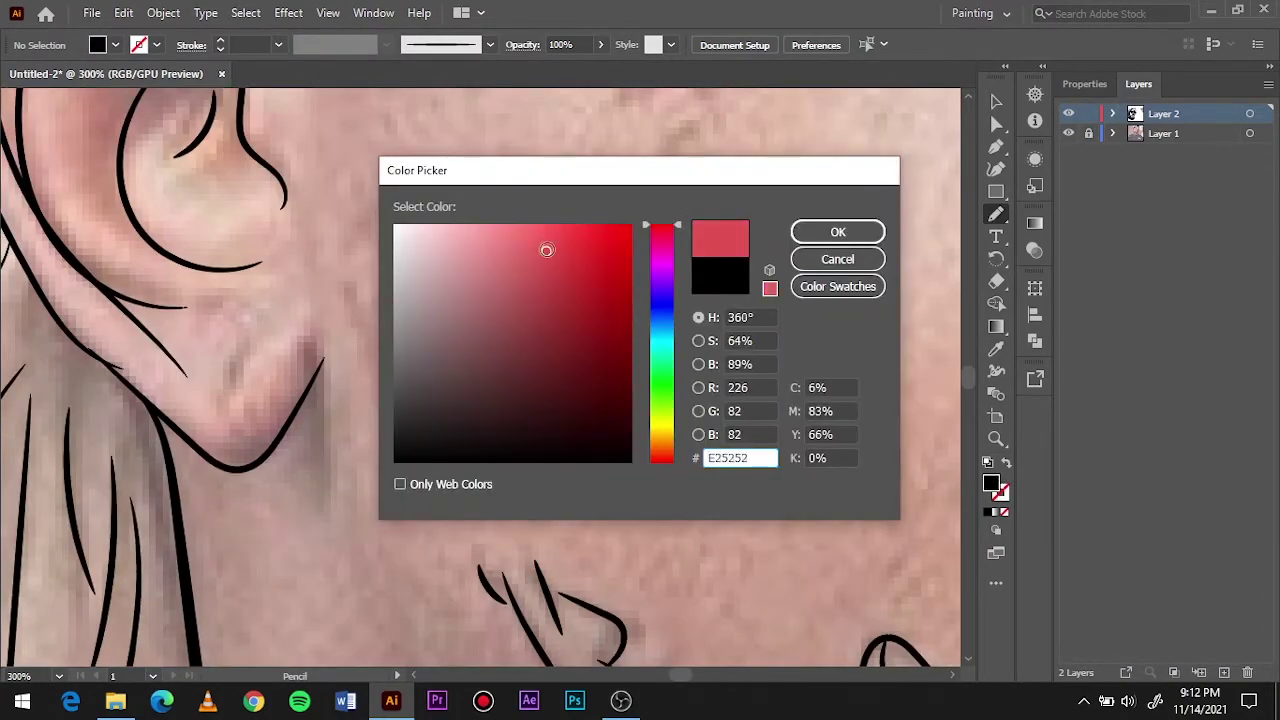
key("Return")
left_click_drag(340, 288, 410, 428)
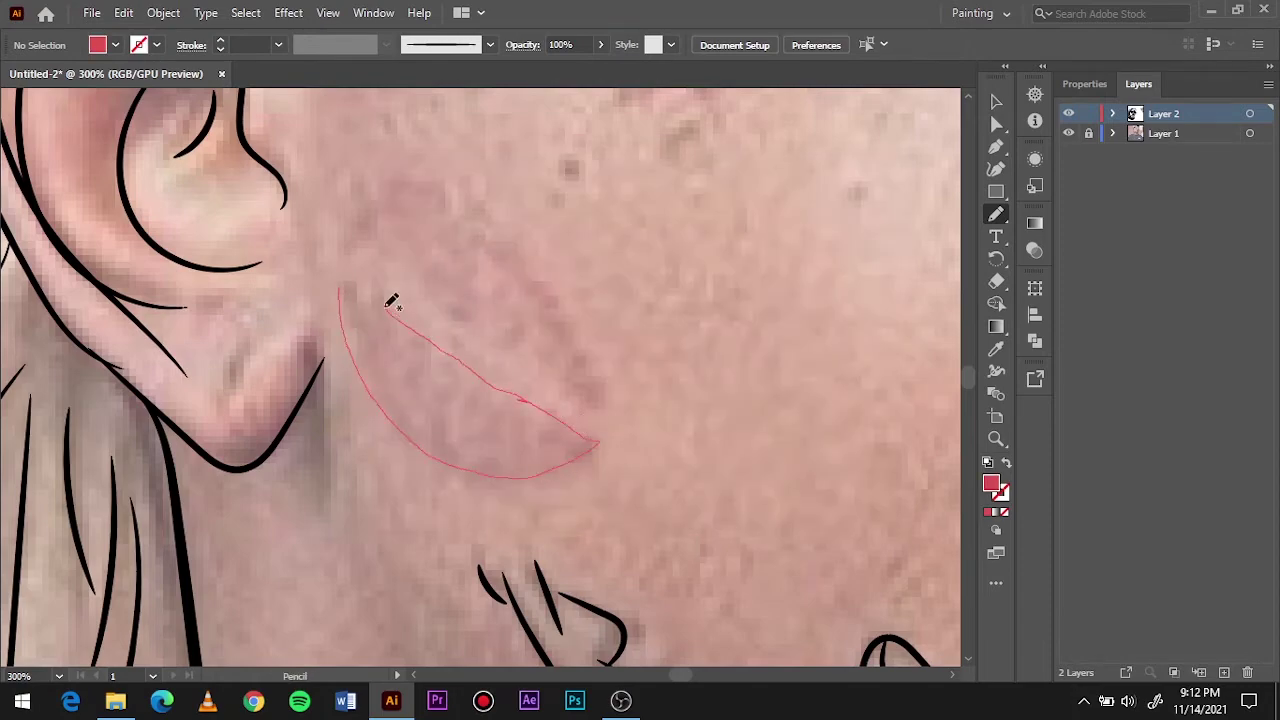
Draw the lower and upper lips of the red kiss tattoo, then review against the photo.
left_click_drag(392, 303, 350, 285)
scroll(460, 390, "up", 3)
mouse_move(499, 466)
left_mouse_down()
mouse_move(449, 337)
mouse_move(368, 385)
left_mouse_up()
key("ctrl+0")
double_click(1068, 133)
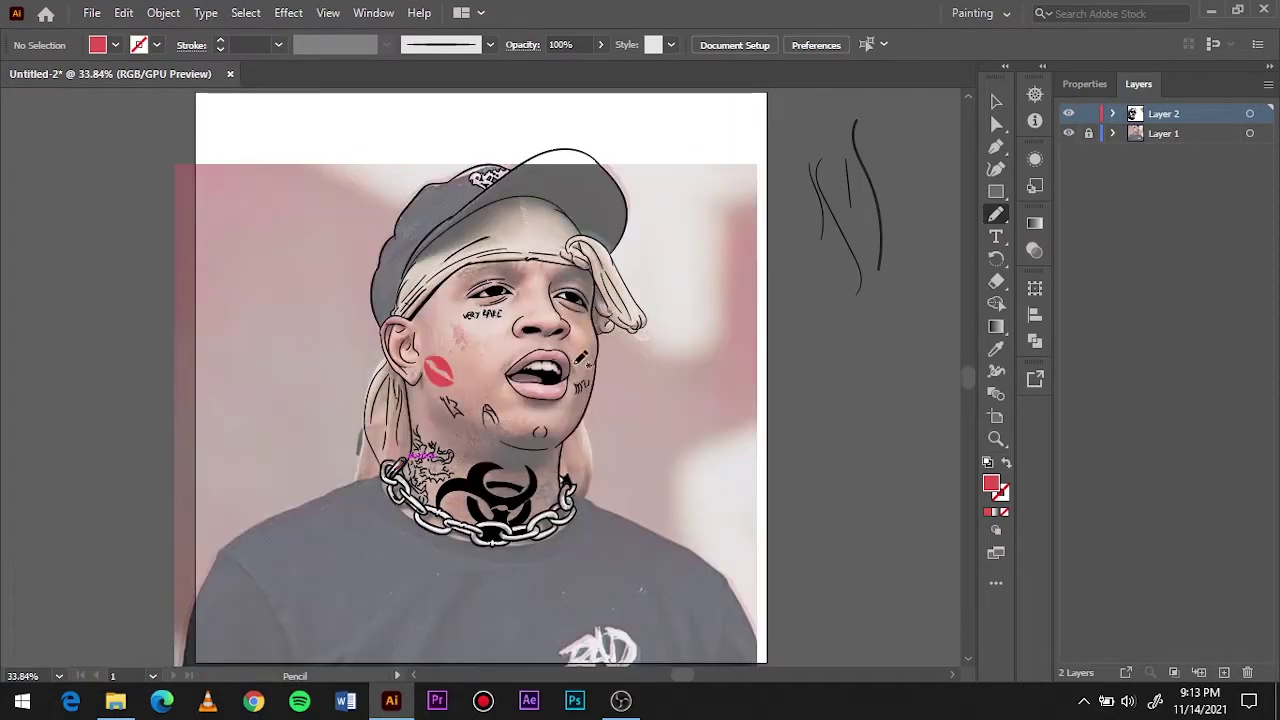
scroll(480, 310, "up", 5)
scroll(480, 310, "up", 2)
Draw a red splash shape below VERY RARE and check the whole drawing.
left_click_drag(350, 295, 308, 280)
left_click_drag(400, 441, 232, 232)
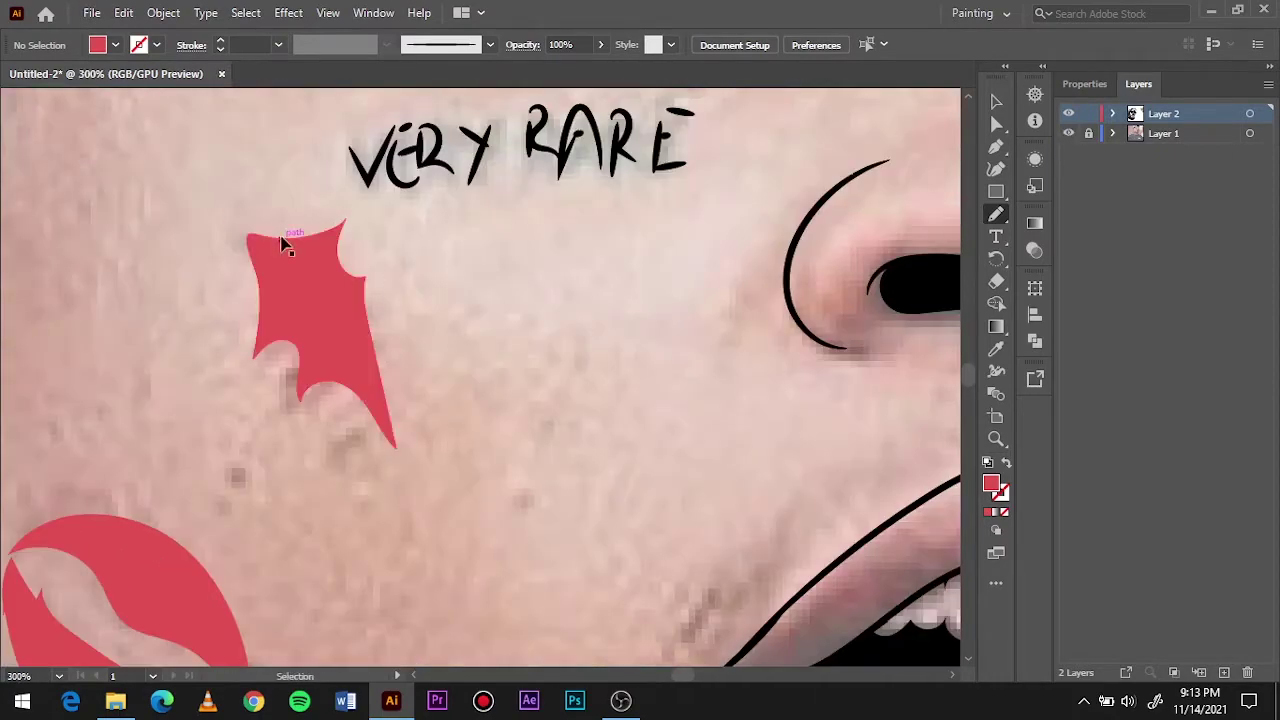
key("ctrl+0")
left_click(1068, 133)
scroll(531, 446, "up", 5)
Swap back to black and sketch four short tattoo lines beside the chain.
key("shift+x")
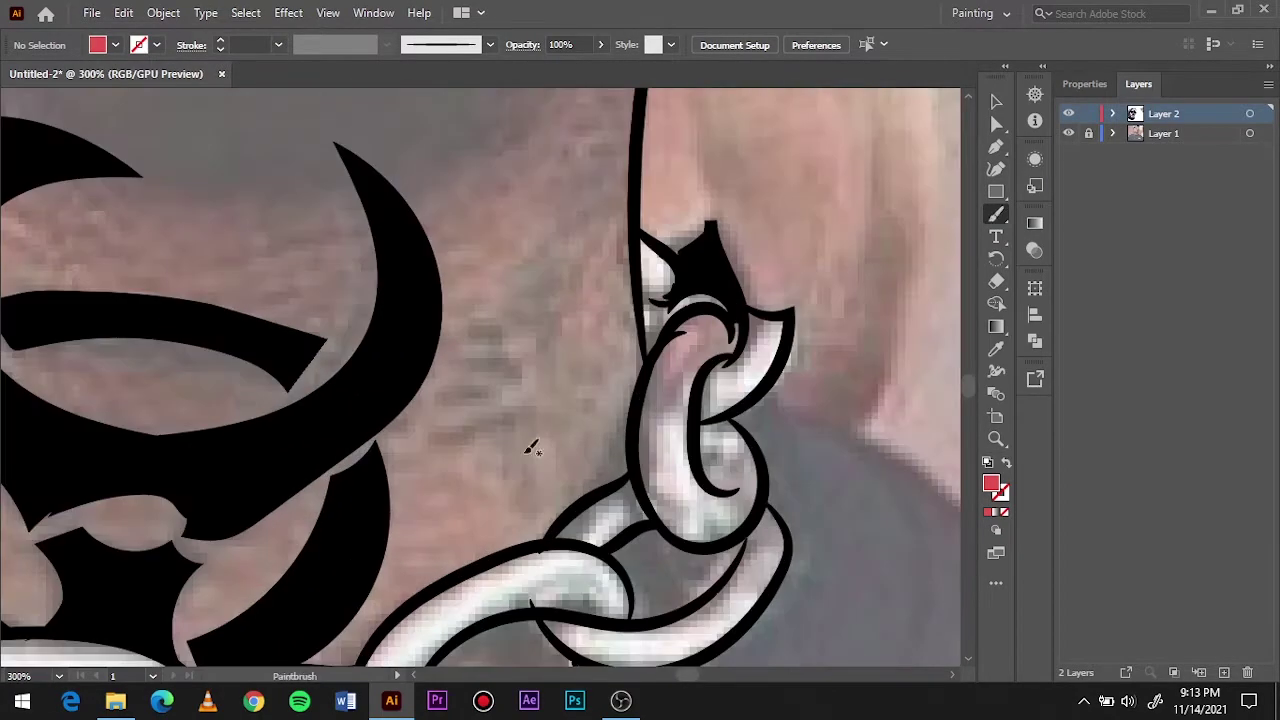
left_click_drag(443, 435, 545, 530)
left_click_drag(582, 240, 497, 290)
left_click_drag(570, 380, 618, 395)
left_click_drag(600, 390, 600, 460)
Zoom out to the whole artboard and toggle the reference photo to check the linework.
key("ctrl+0")
left_click(1068, 133)
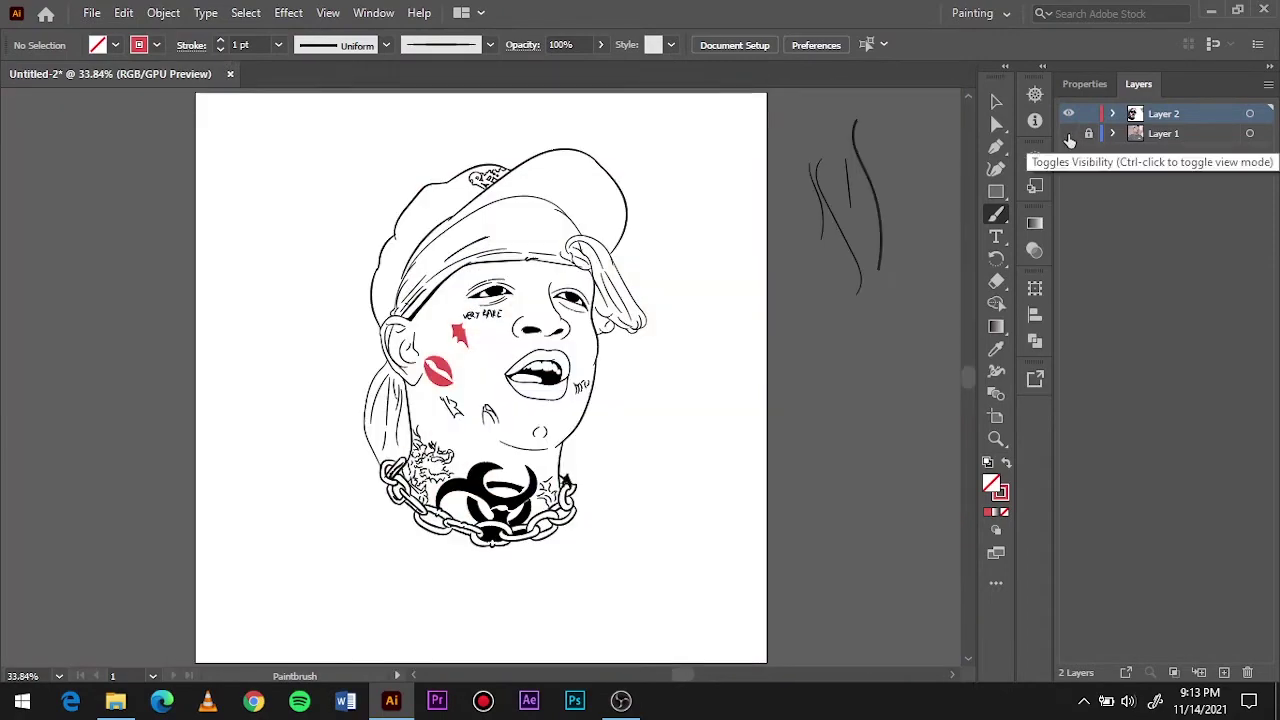
double_click(1068, 133)
scroll(684, 481, "up", 4)
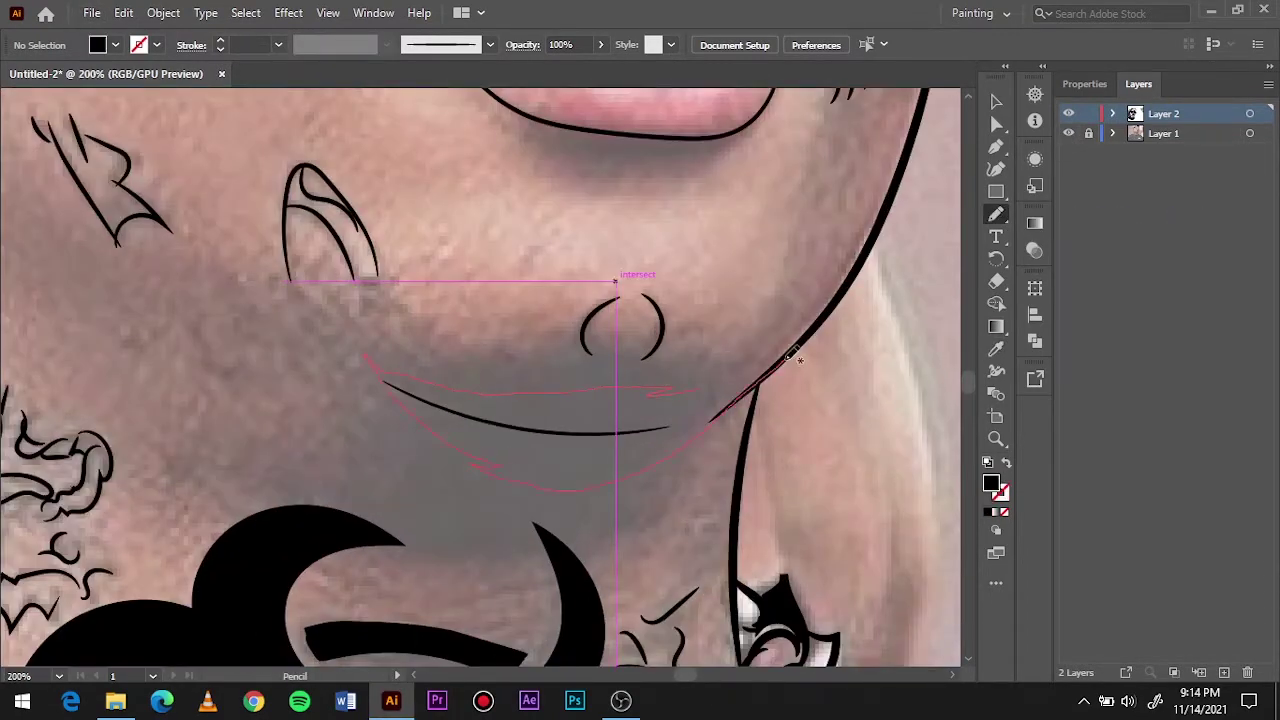
key("ctrl+0")
left_click(1068, 133)
Select and deselect the entire drawing, zoom in on the eyes, and show the reference photo.
key("v")
left_click_drag(350, 148, 655, 555)
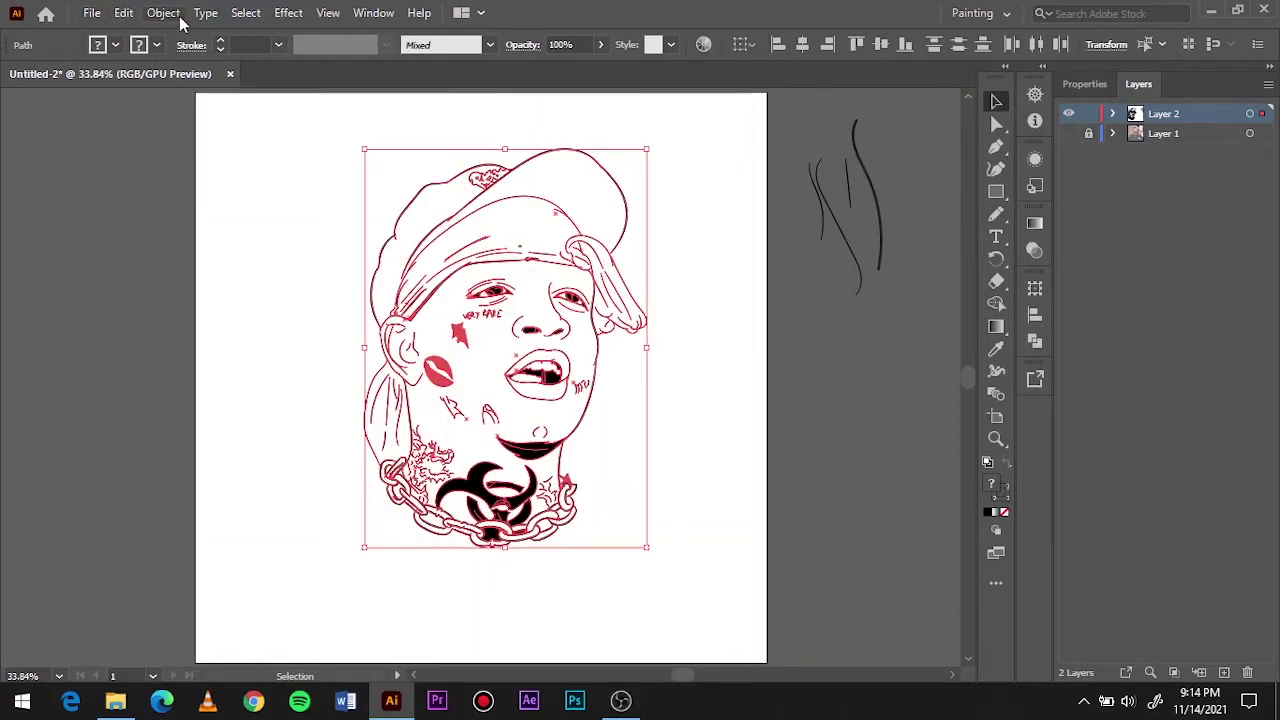
left_click(1085, 84)
key("ctrl+shift+a")
scroll(545, 260, "up", 5)
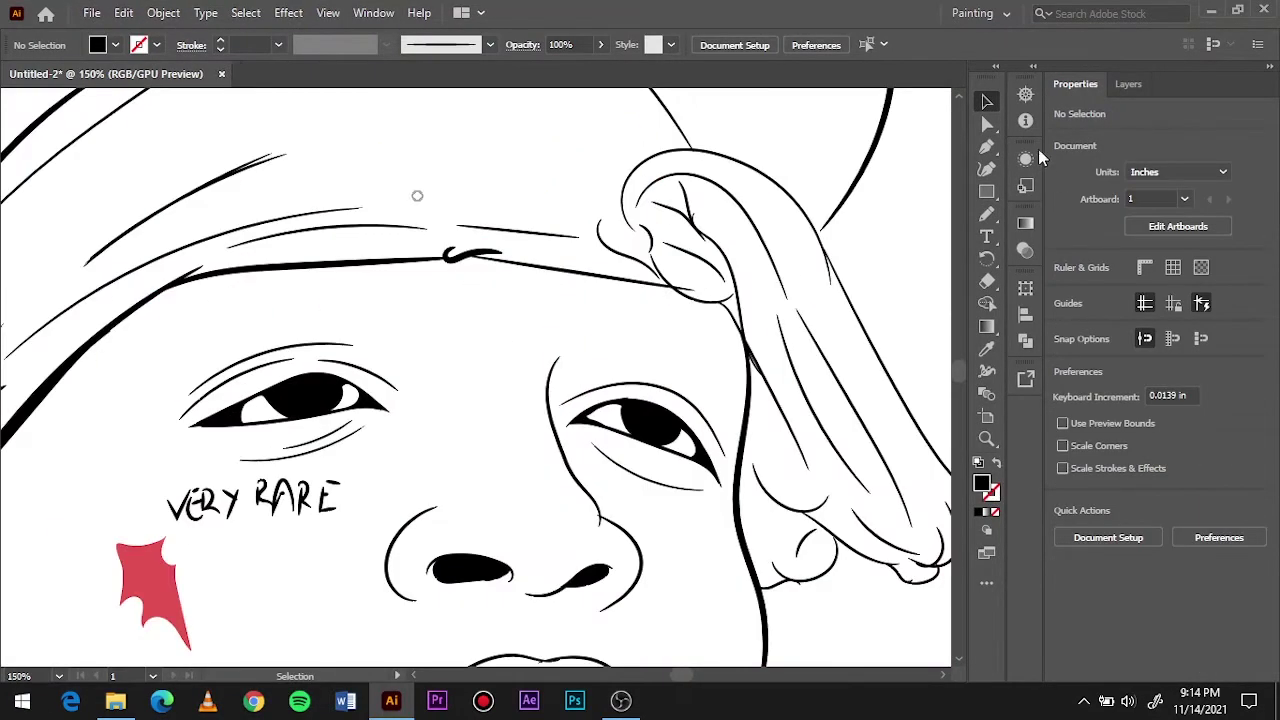
left_click(1128, 84)
left_click(1068, 133)
Draw short 0.5 pt Paintbrush hair strokes along the left eyebrow.
scroll(254, 328, "up", 2)
key("b")
left_click_drag(460, 264, 470, 320)
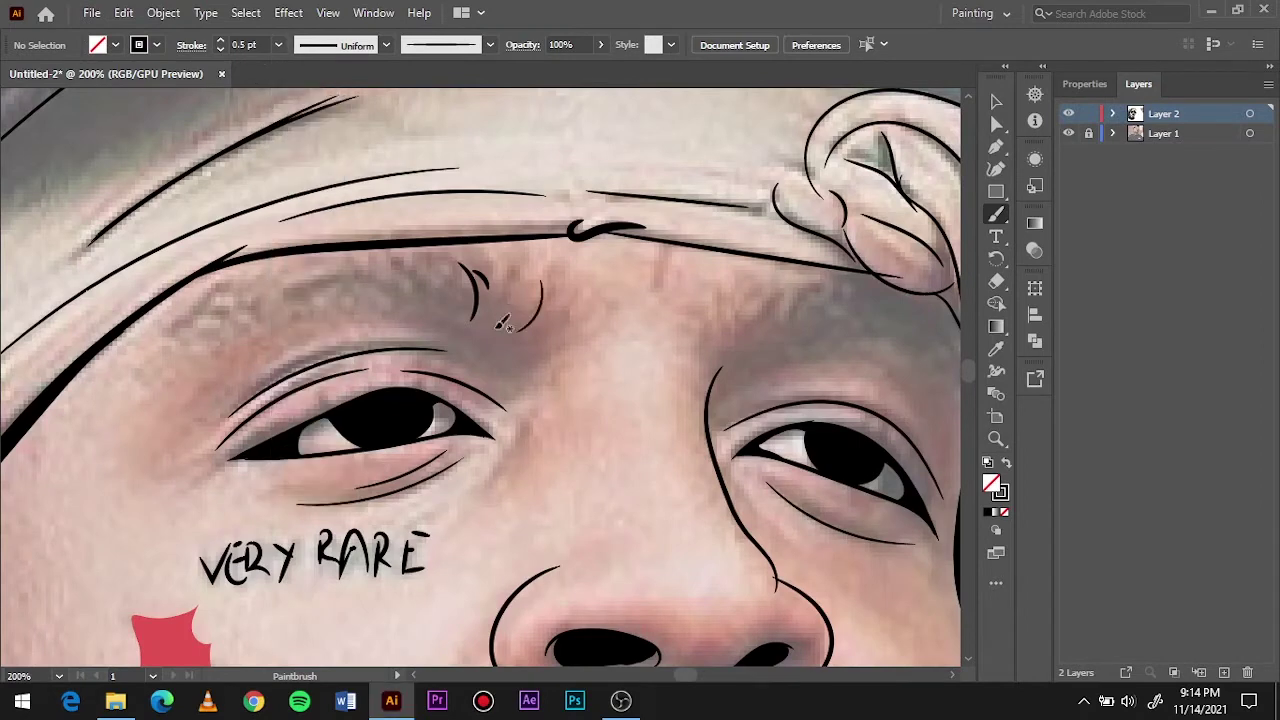
left_click_drag(404, 262, 416, 298)
left_click_drag(385, 263, 398, 300)
left_click_drag(365, 268, 380, 300)
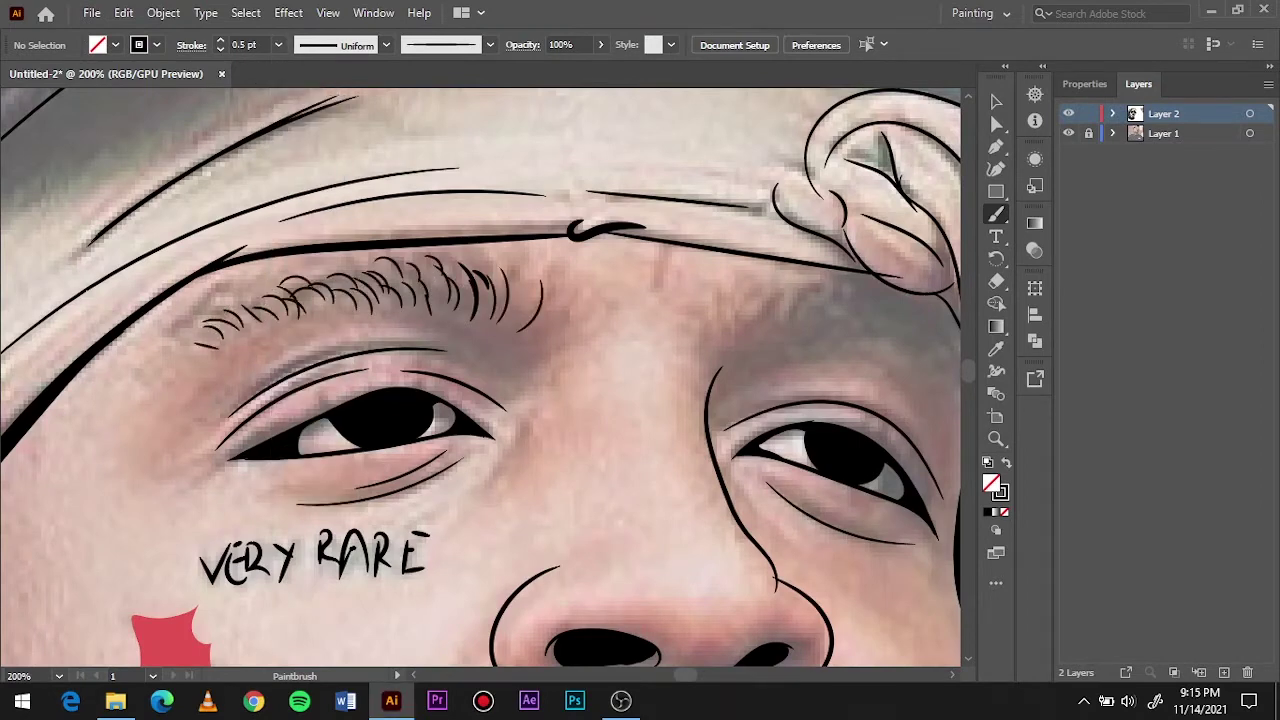
left_click_drag(230, 318, 265, 298)
mouse_move(285, 316)
left_mouse_down()
mouse_move(325, 282)
mouse_move(355, 280)
left_mouse_up()
mouse_move(350, 308)
left_mouse_down()
mouse_move(385, 278)
mouse_move(405, 288)
left_mouse_up()
left_click_drag(410, 316, 445, 270)
left_click_drag(480, 320, 500, 285)
Add short hair strokes along the right eyebrow.
scroll(480, 300, "right", 3)
left_click_drag(532, 365, 548, 330)
left_click_drag(555, 355, 575, 318)
mouse_move(612, 352)
left_mouse_down()
mouse_move(618, 322)
mouse_move(605, 305)
left_mouse_up()
left_click_drag(606, 338, 625, 300)
left_click_drag(620, 328, 645, 290)
left_click_drag(640, 325, 668, 298)
mouse_move(655, 340)
left_mouse_down()
mouse_move(688, 320)
mouse_move(740, 325)
left_mouse_up()
Thicken the right eyebrow with more hairs at its outer end and middle.
mouse_move(730, 368)
left_mouse_down()
mouse_move(760, 338)
mouse_move(715, 318)
left_mouse_up()
left_click_drag(650, 335, 685, 310)
left_click_drag(605, 325, 645, 312)
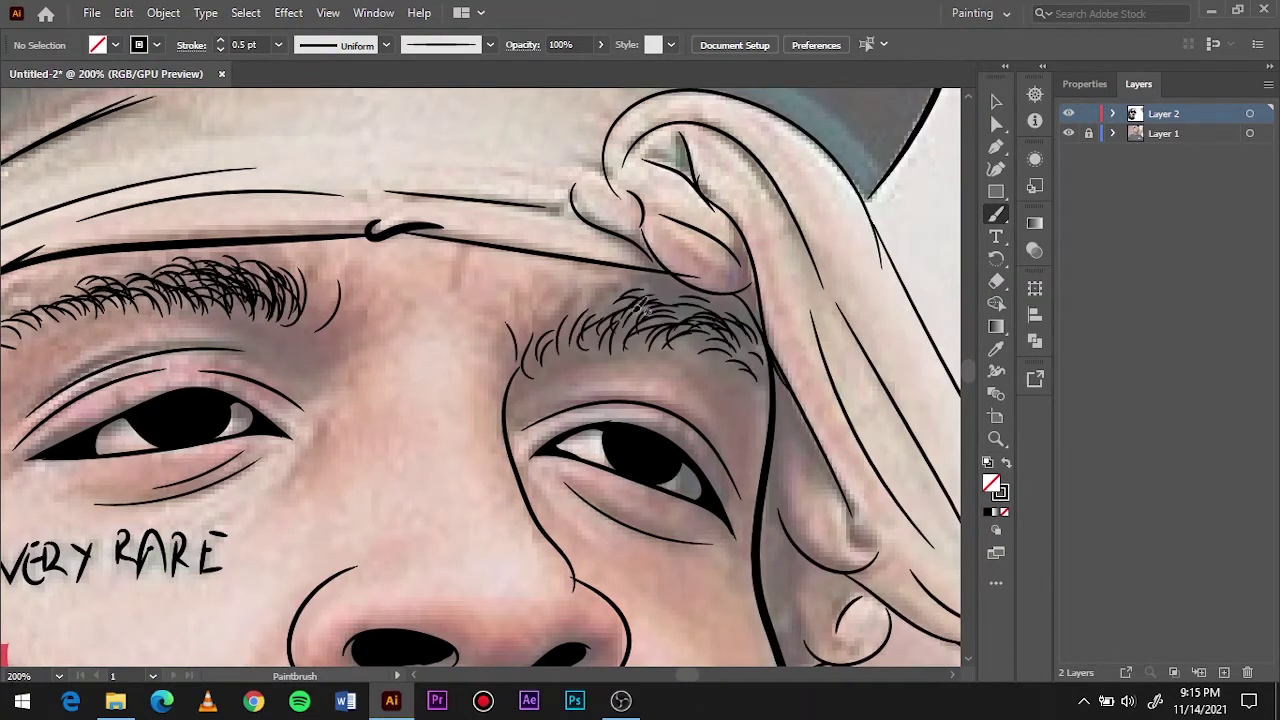
left_click_drag(570, 352, 615, 298)
left_click_drag(635, 326, 695, 302)
left_click_drag(672, 352, 718, 328)
left_click_drag(722, 372, 765, 342)
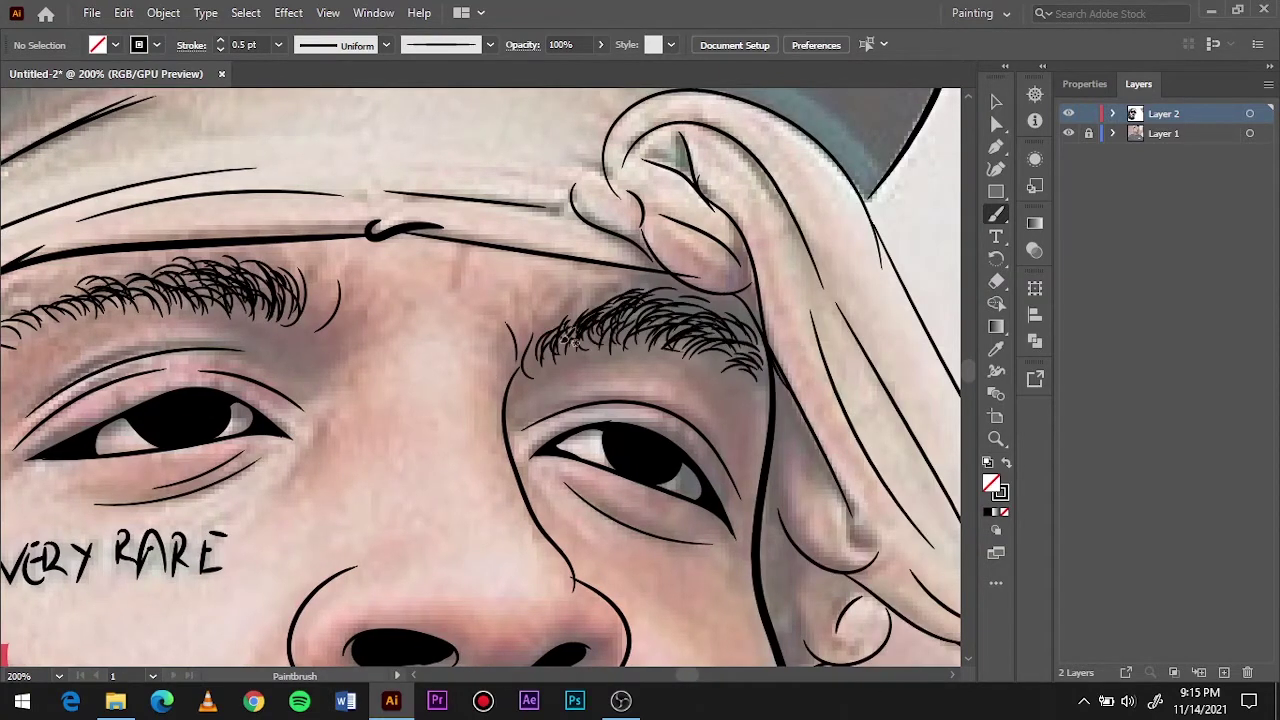
Hide the Layer 1 reference photo and select the whole line drawing.
key("ctrl+0")
left_click(1068, 133)
key("ctrl+a")
left_click(163, 12)
Group the line drawing and duplicate the line-art layer.
left_click(229, 237)
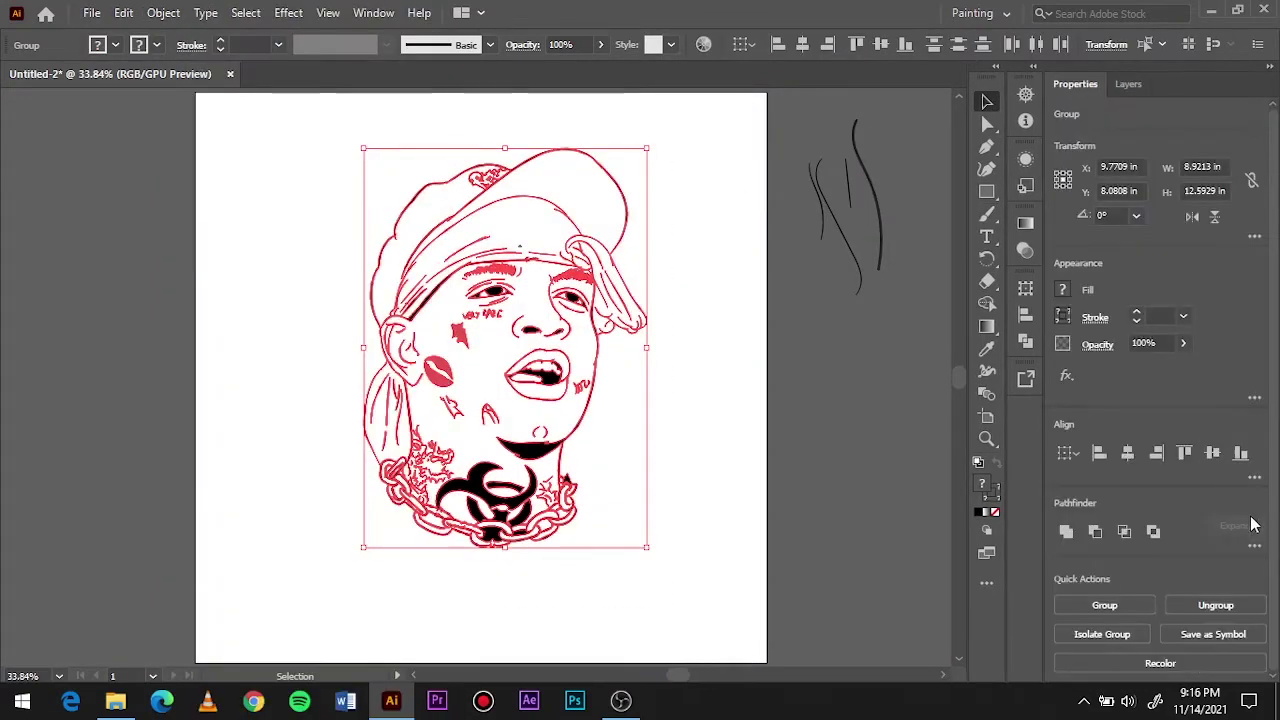
left_click(1128, 84)
left_click_drag(1165, 133, 1224, 672)
Draw a salmon-filled rectangle covering the whole drawing.
key("m")
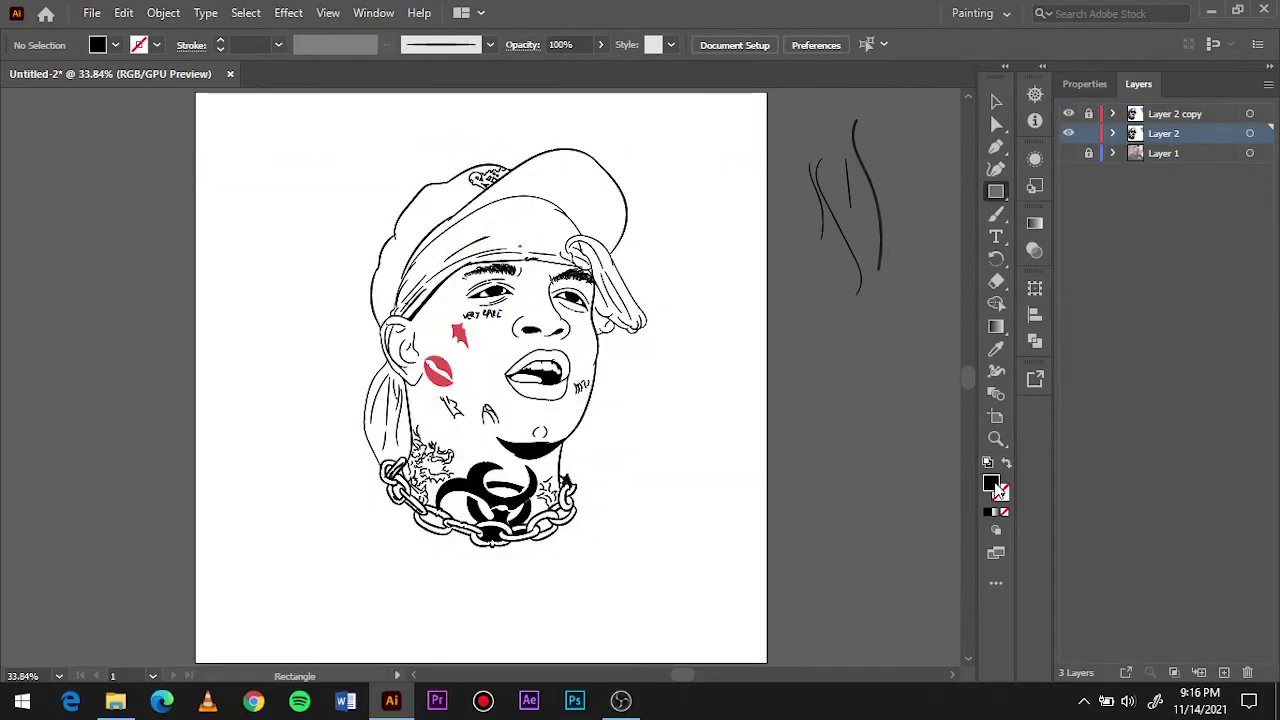
double_click(992, 485)
left_click(529, 266)
left_click(837, 229)
left_click_drag(290, 126, 687, 593)
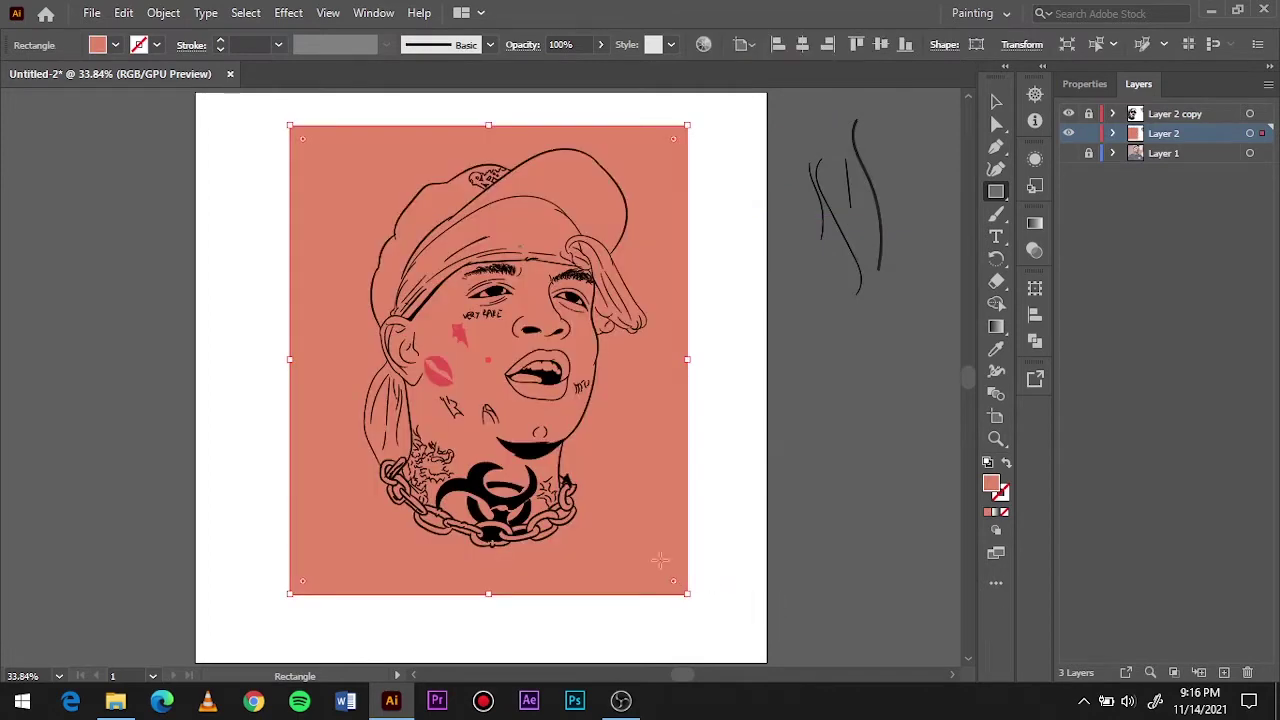
Warm the fill to orange with Adjust Color Balance, reducing green and blue.
left_click(123, 12)
left_click(500, 389)
left_click_drag(917, 282, 916, 254)
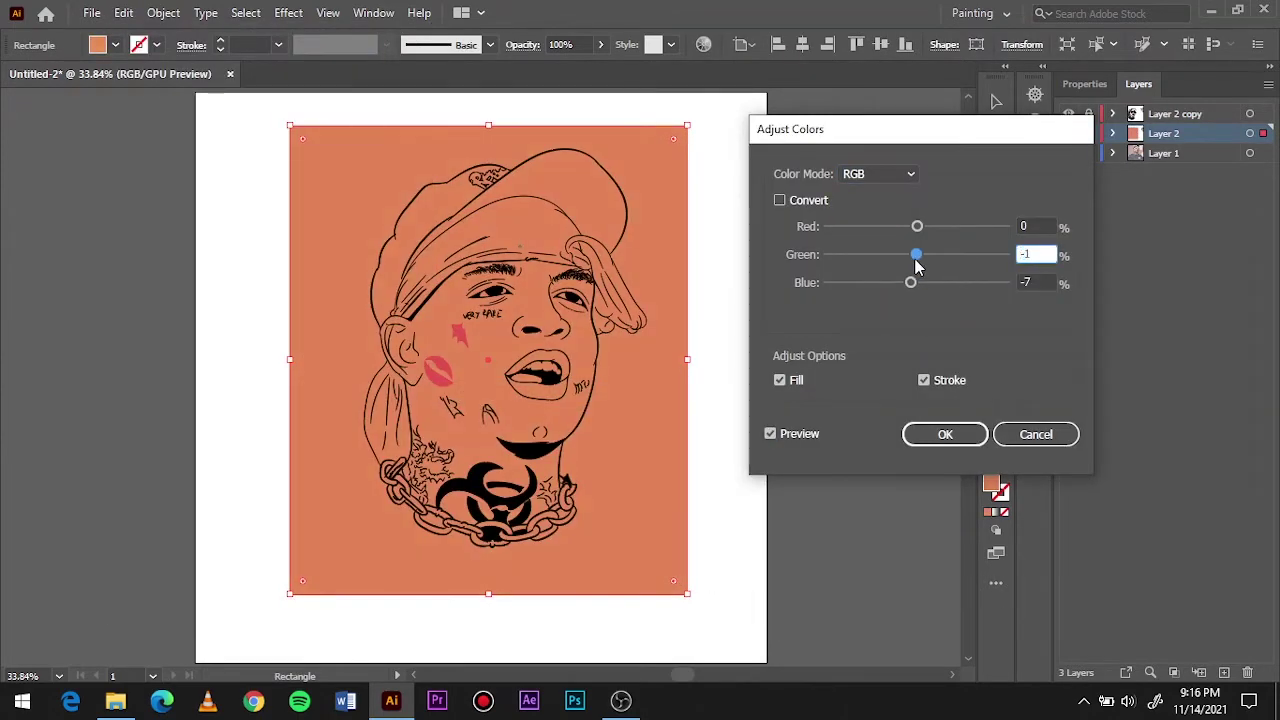
left_click(945, 434)
key("ctrl+a")
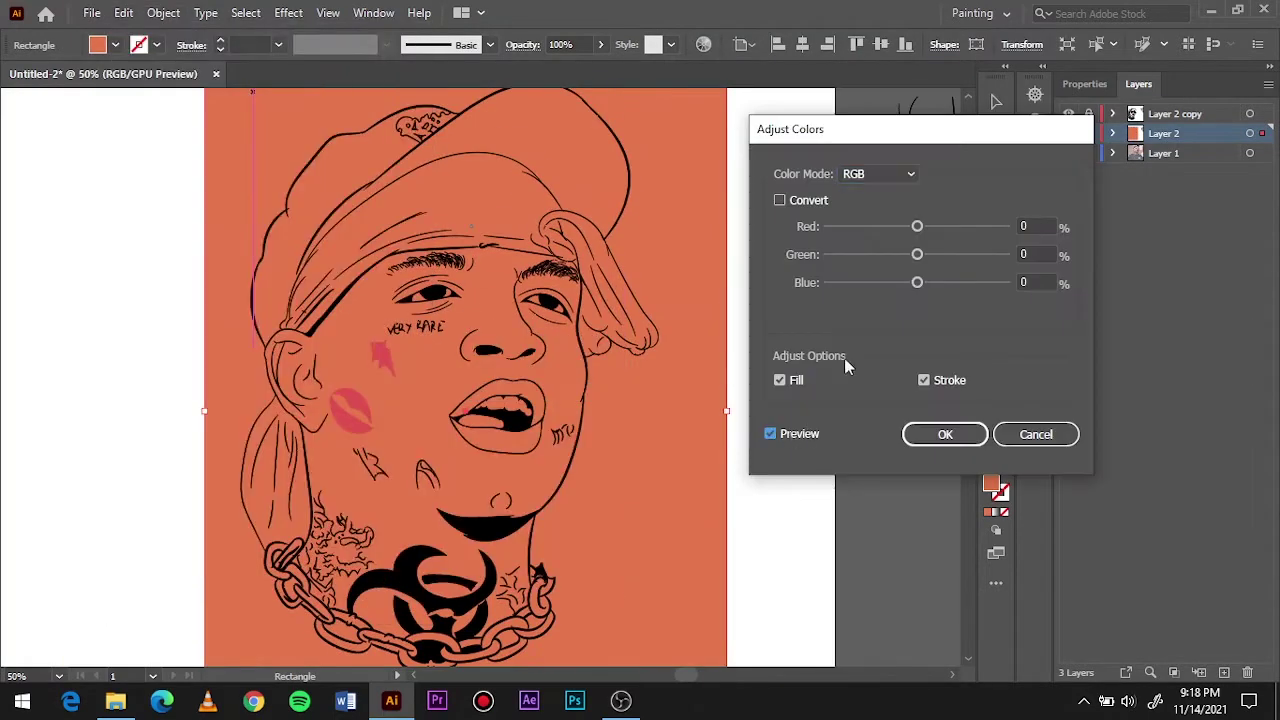
mouse_move(917, 282)
left_mouse_down()
mouse_move(929, 226)
mouse_move(918, 284)
left_mouse_up()
left_click_drag(920, 226, 926, 228)
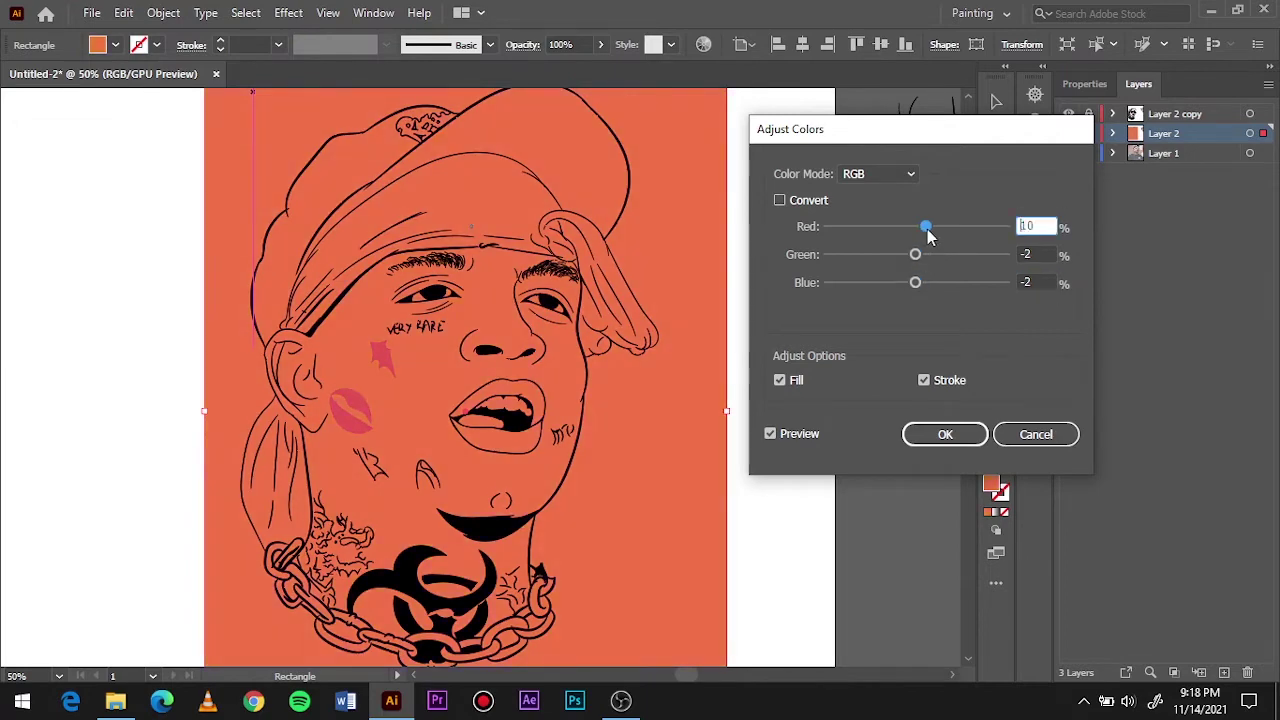
left_click(945, 434)
Zoom out to the whole artboard and reselect all the artwork.
key("ctrl+0")
right_click(688, 272)
key("Escape")
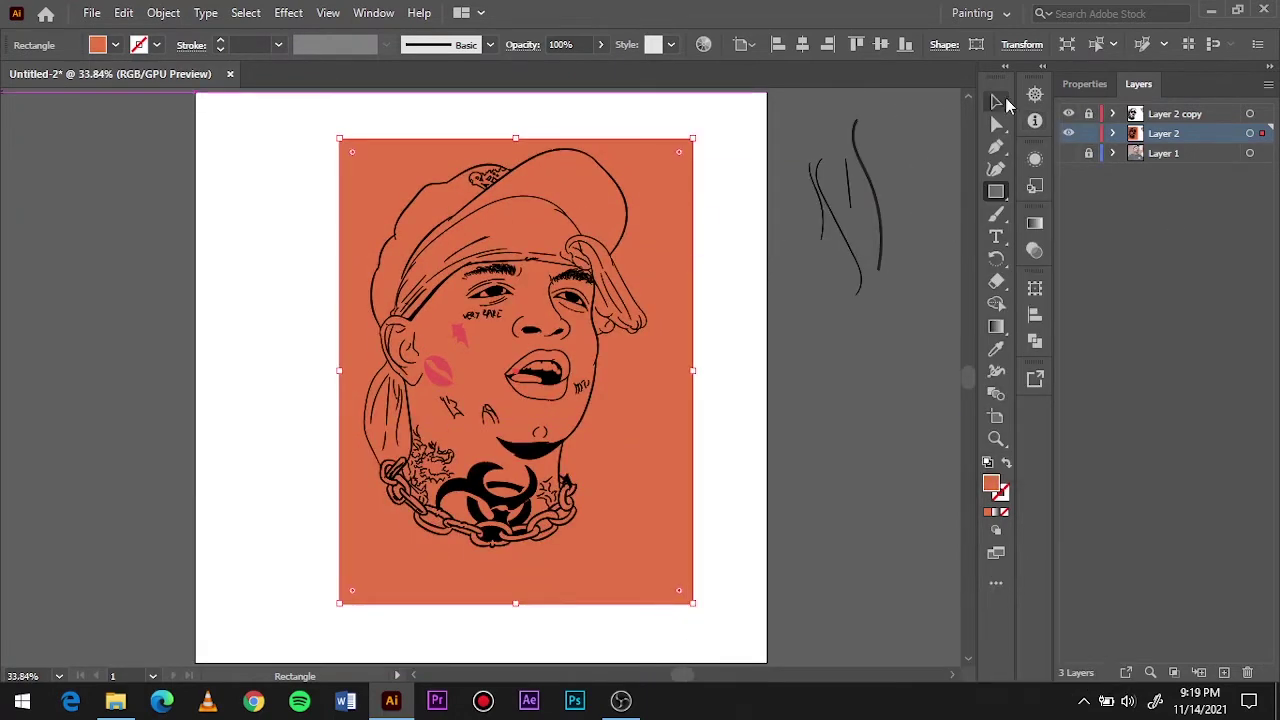
left_click(996, 100)
key("ctrl+a")
Fill the cap shape with black.
left_click(1084, 83)
right_click(667, 91)
left_click(745, 229)
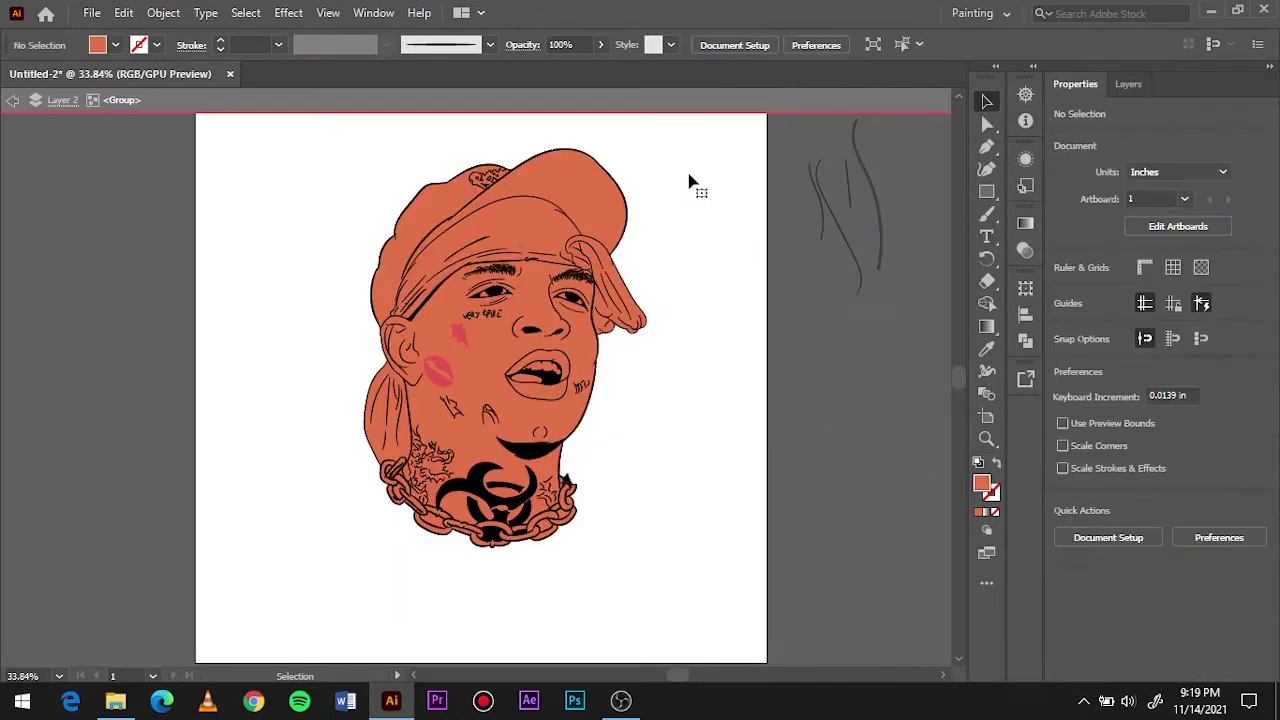
left_click(600, 190)
double_click(983, 488)
left_click(444, 442)
left_click(837, 228)
left_click(706, 260)
Make a compound path from the selection and give it a light pink fill.
scroll(677, 371, "up", 5)
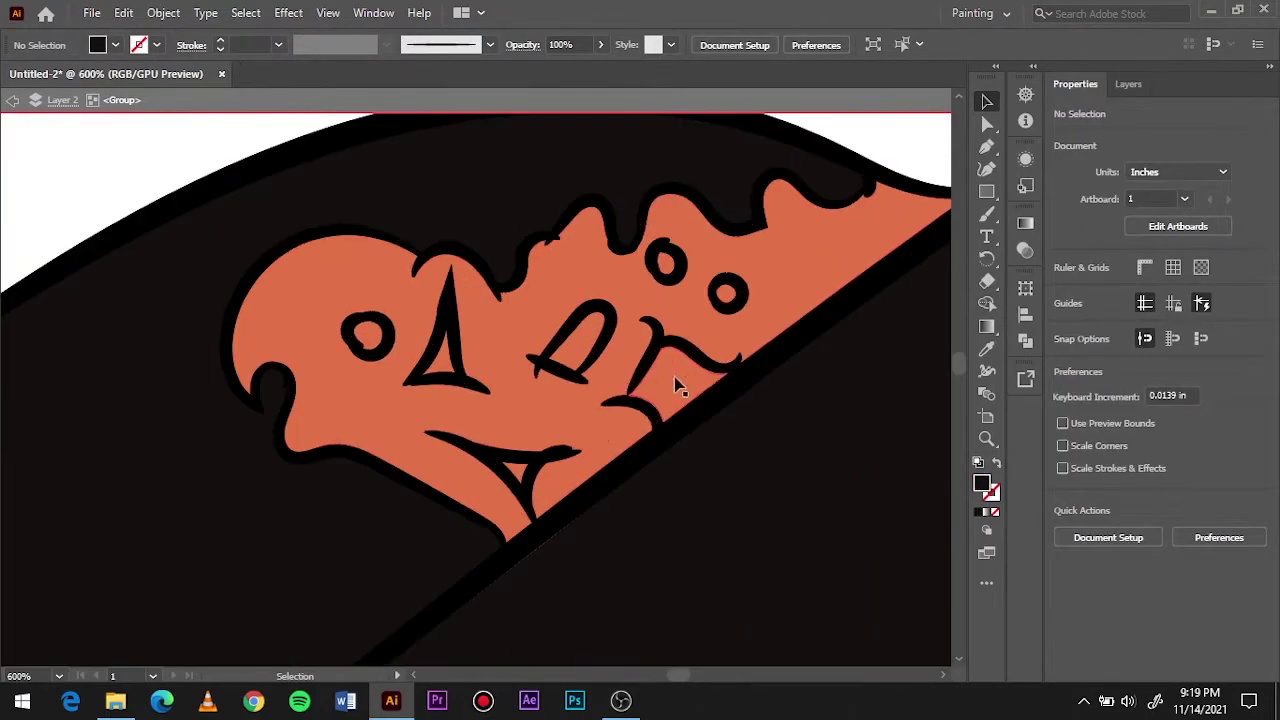
left_click(677, 371)
key("ctrl+a")
key("ctrl+8")
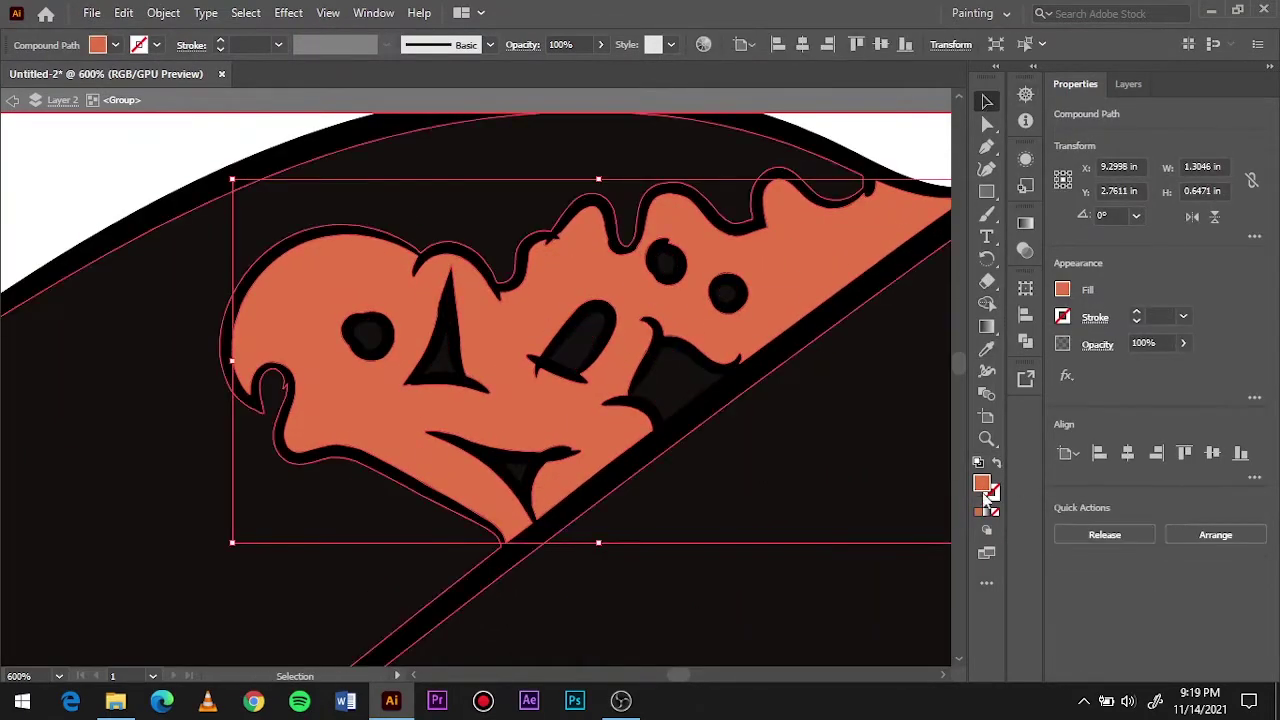
double_click(983, 488)
left_click(662, 243)
left_click(494, 237)
Fill the headband with a light yellow-orange.
key("ctrl+1")
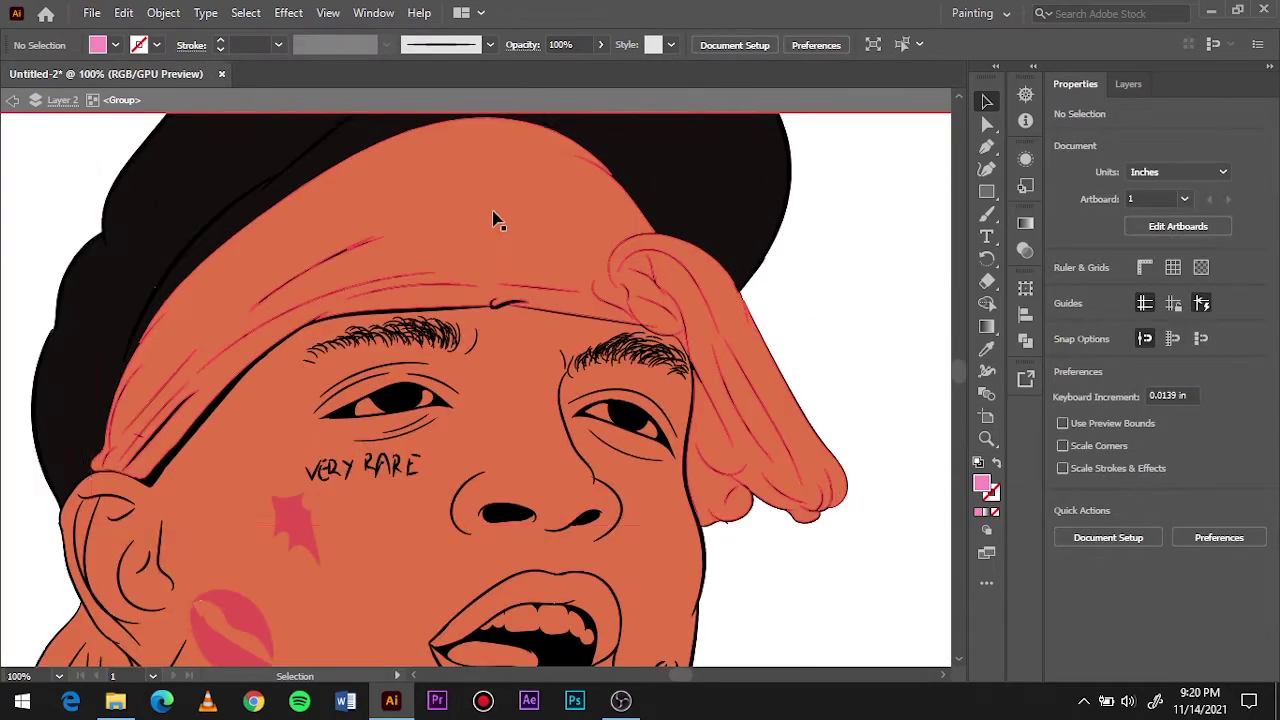
double_click(982, 484)
left_click(603, 283)
left_click(519, 230)
left_click(810, 231)
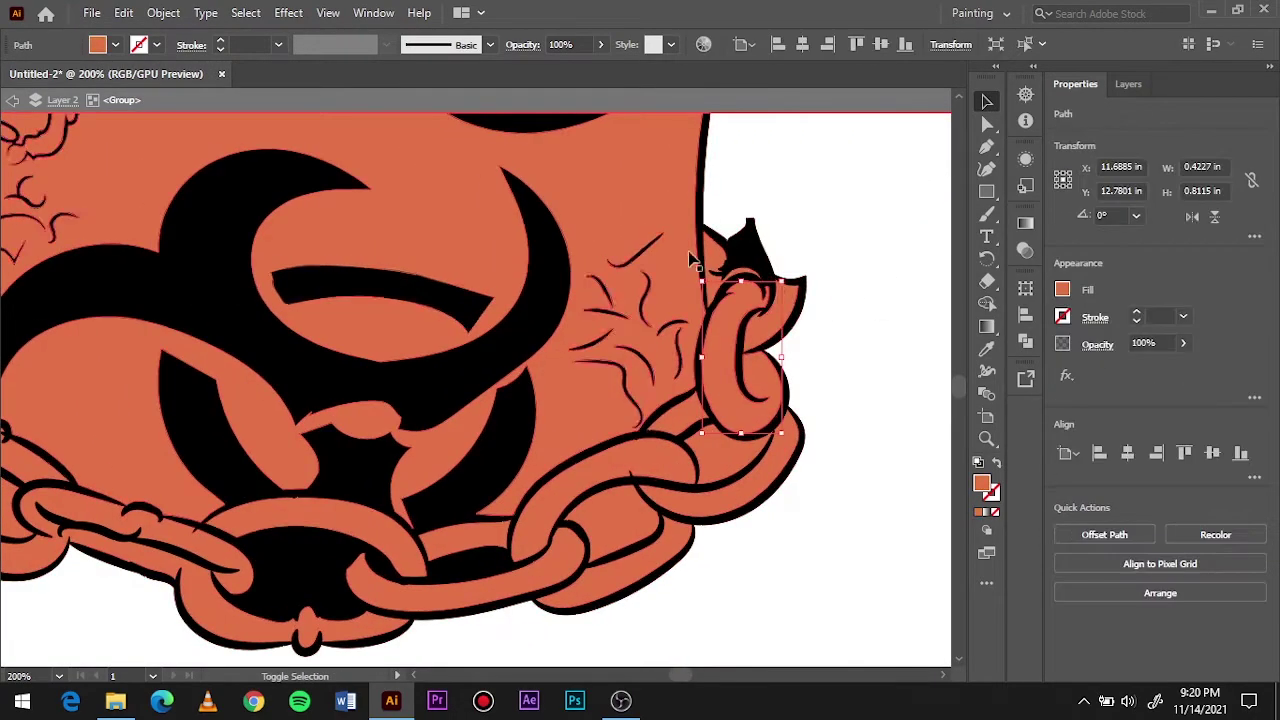
Select the chain links and fill them with light grey.
left_click_drag(760, 240, 345, 645)
scroll(345, 645, "left", 5)
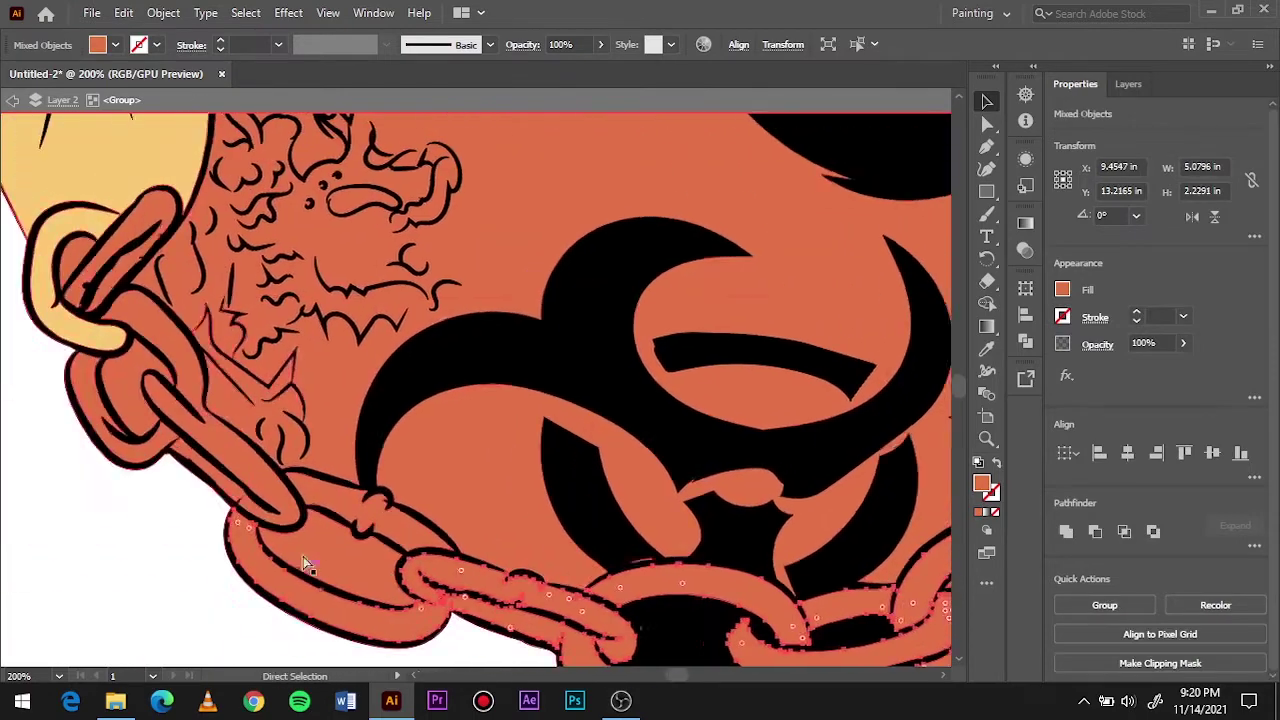
left_click(76, 400, "shift")
double_click(981, 484)
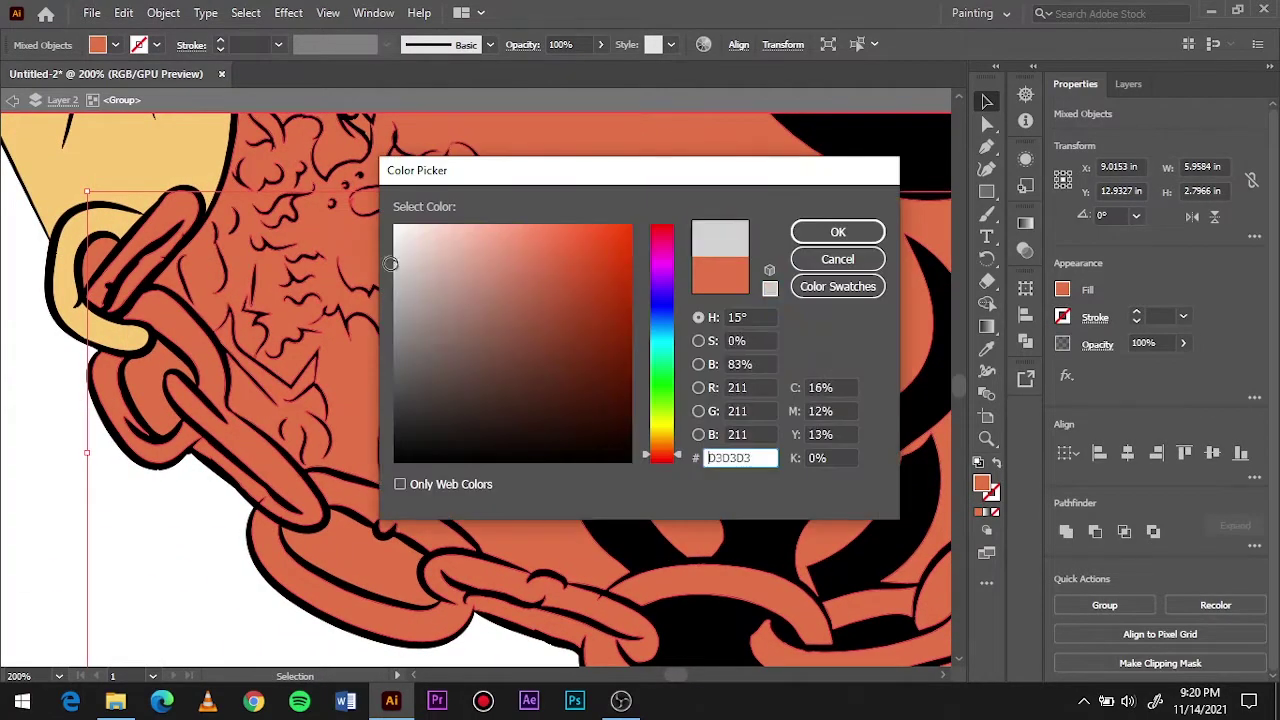
left_click(837, 229)
scroll(234, 494, "down", 5)
scroll(500, 606, "up", 5)
Fill the lower lip shape with red.
key("n")
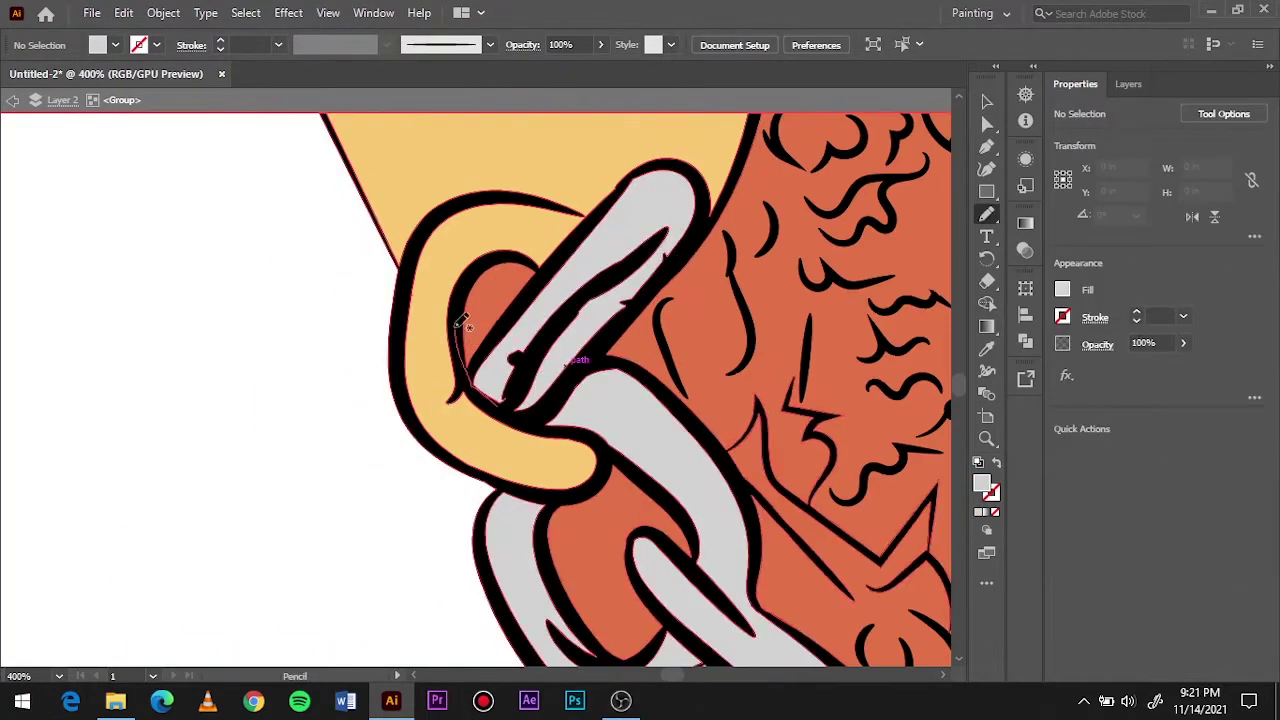
scroll(503, 405, "down", 5)
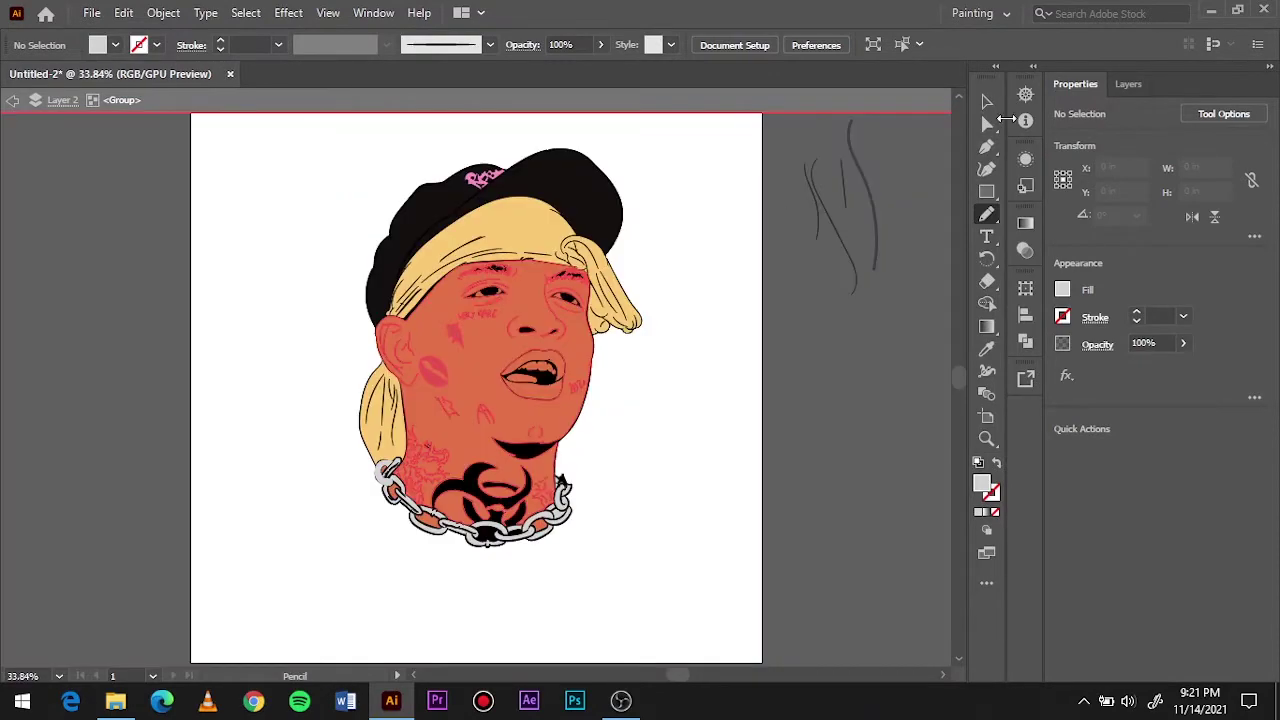
key("v")
scroll(555, 330, "up", 4)
left_click(555, 430)
double_click(981, 484)
left_click(834, 231)
double_click(981, 484)
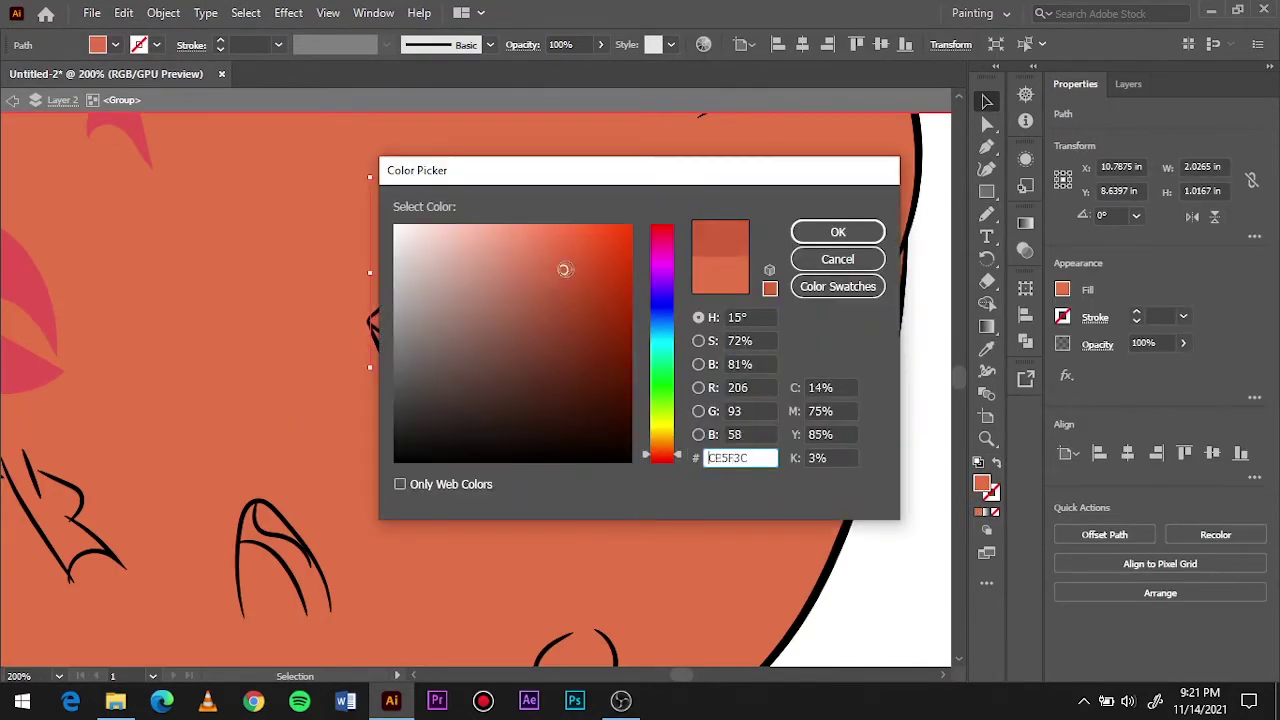
left_click(834, 229)
Recolour the shapes around the eyes and make the eye whites near-white.
scroll(475, 390, "down", 4)
scroll(153, 318, "up", 4)
left_click(153, 318)
double_click(981, 484)
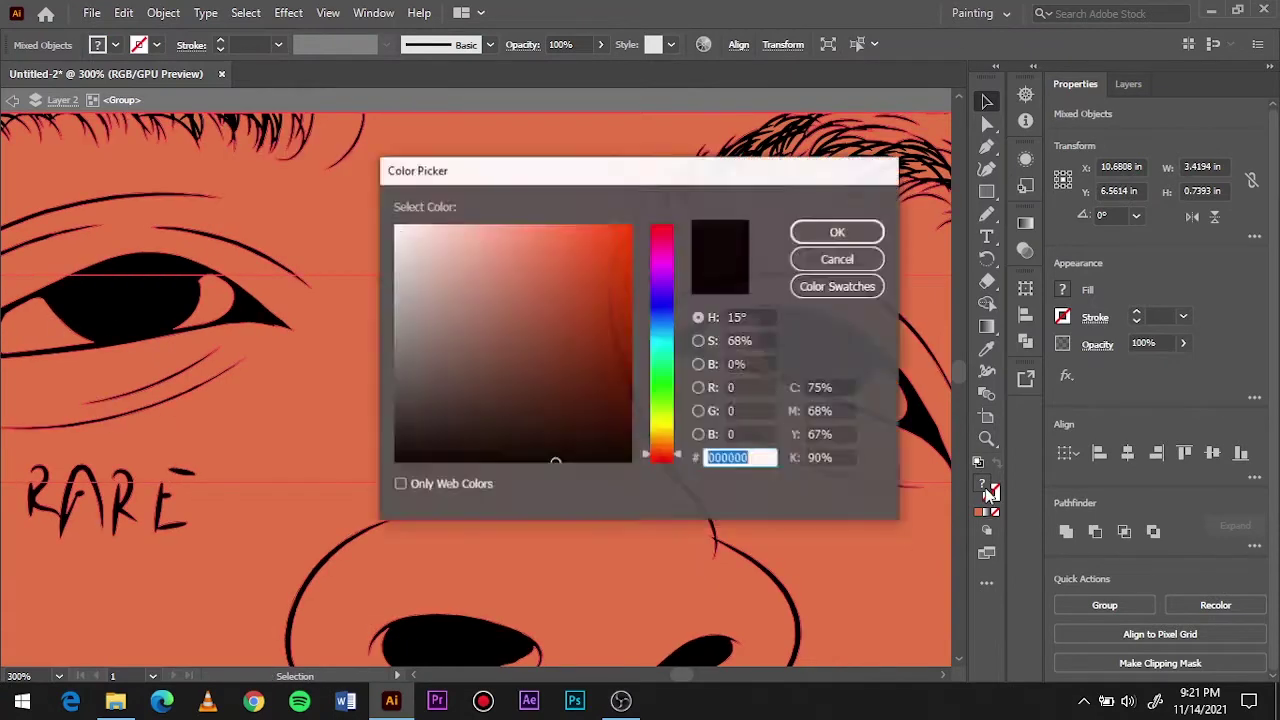
left_click(834, 229)
left_click(731, 343)
double_click(981, 484)
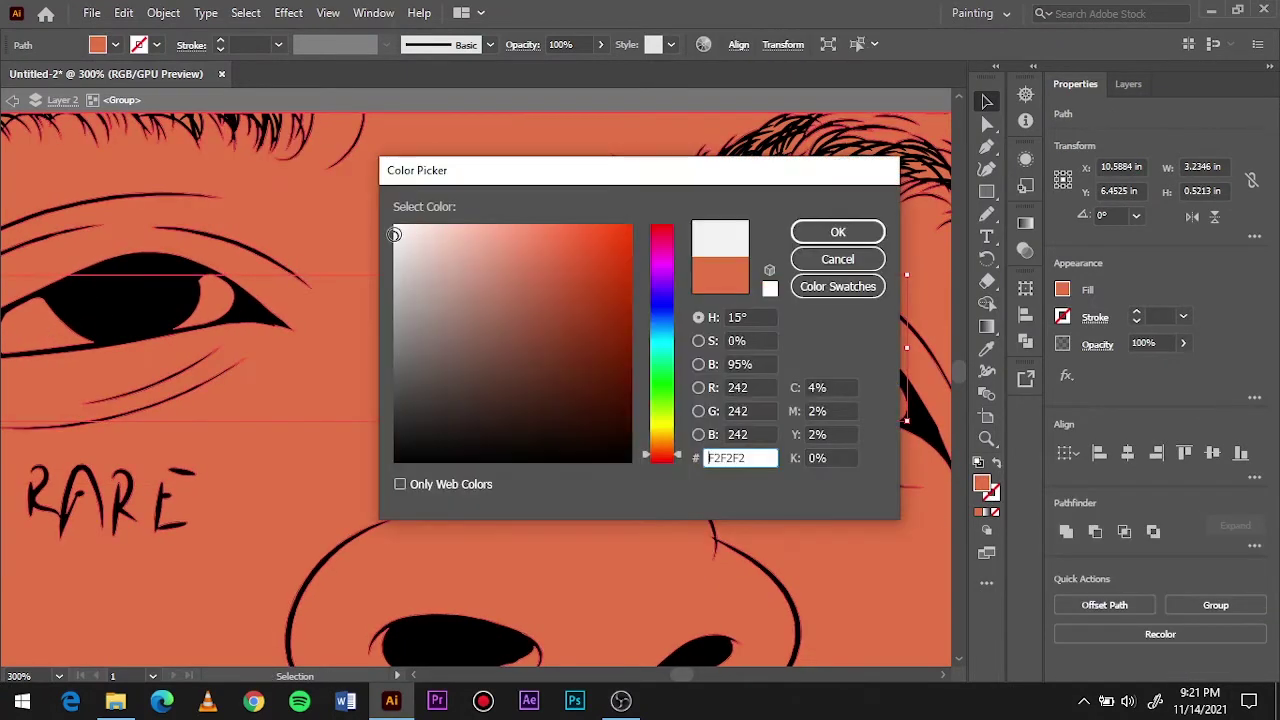
left_click(837, 229)
Fill the upper teeth with white and recolour the tongue.
scroll(605, 383, "down", 5)
scroll(605, 383, "up", 5)
left_click(571, 357)
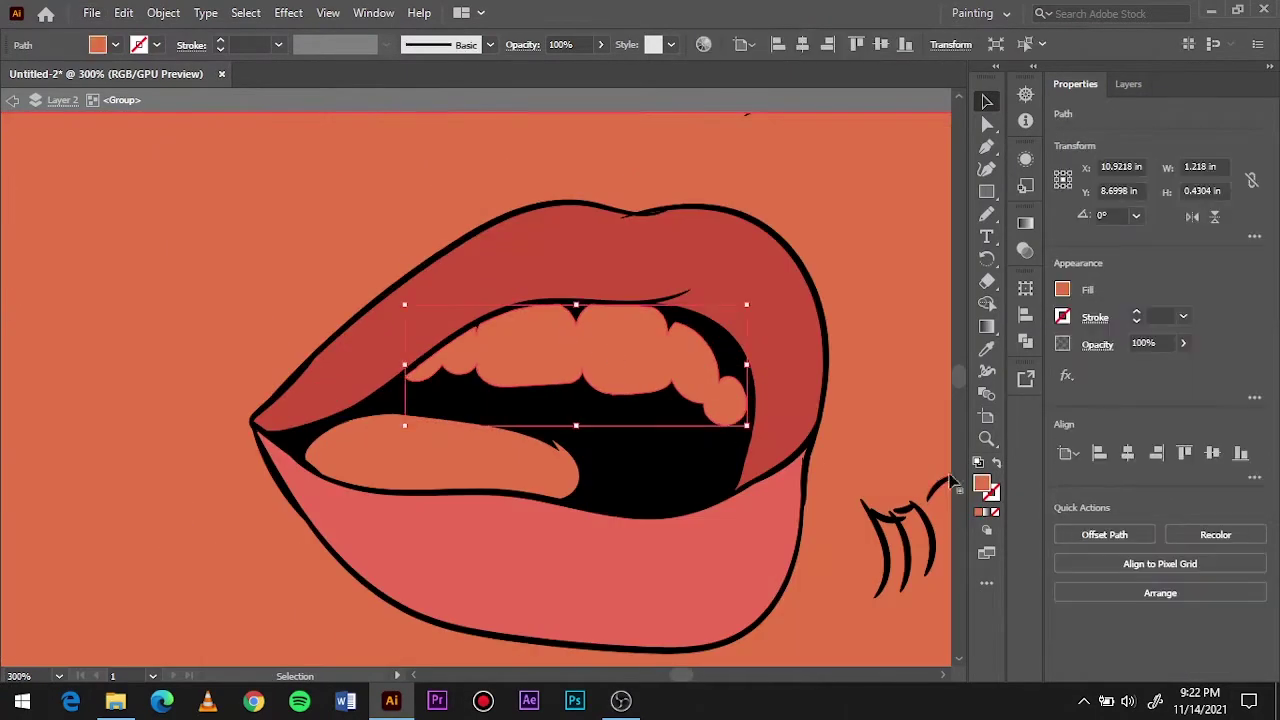
double_click(981, 484)
left_click(837, 231)
left_click(429, 451)
double_click(981, 484)
left_click(837, 231)
scroll(734, 317, "down", 5)
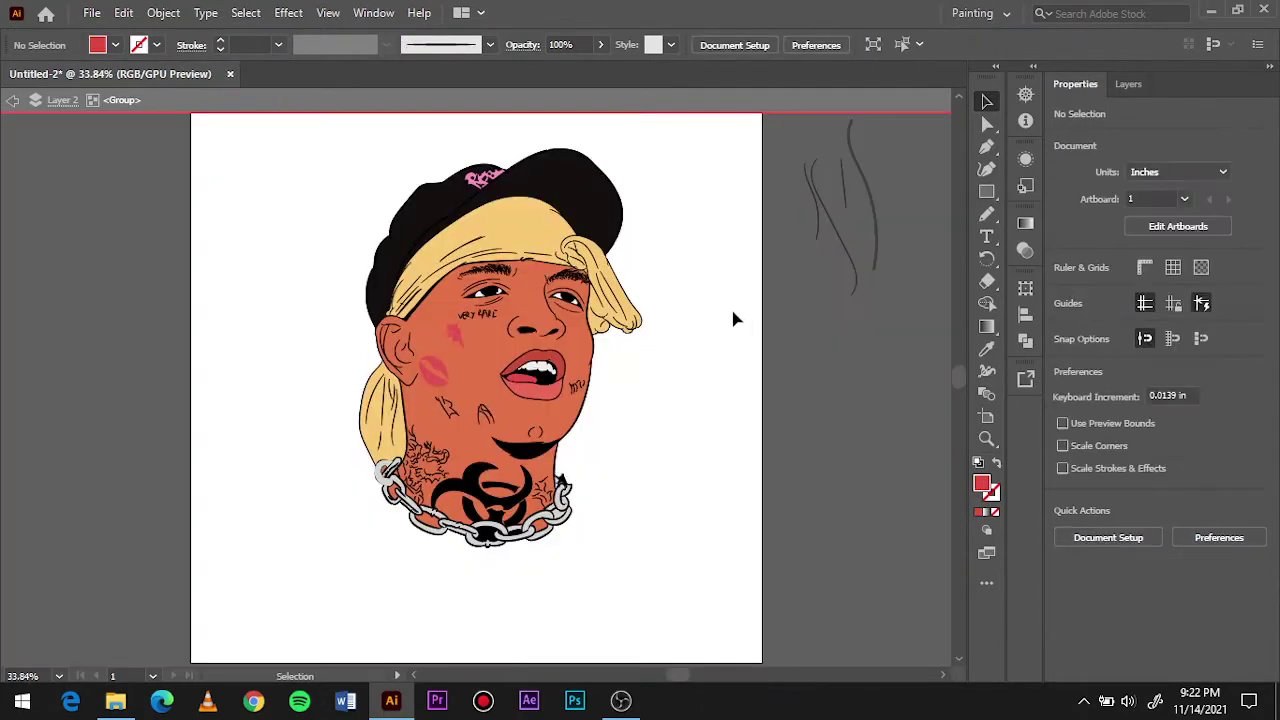
left_click(1138, 84)
left_click(996, 123)
Hide the orange skin and lock all line-art sublayers of Layer 2 copy 2.
left_click(462, 410)
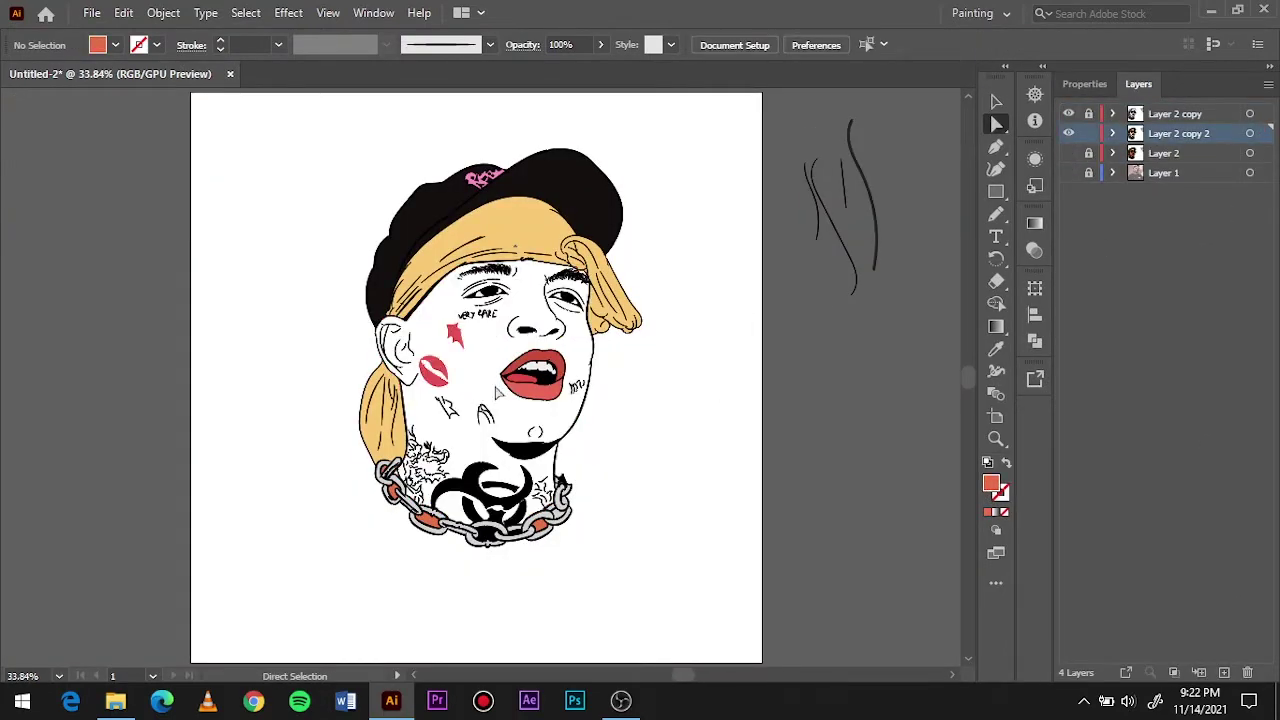
scroll(547, 277, "up", 5)
left_click(1114, 133)
left_click(1136, 152)
left_click_drag(1090, 183, 1078, 660)
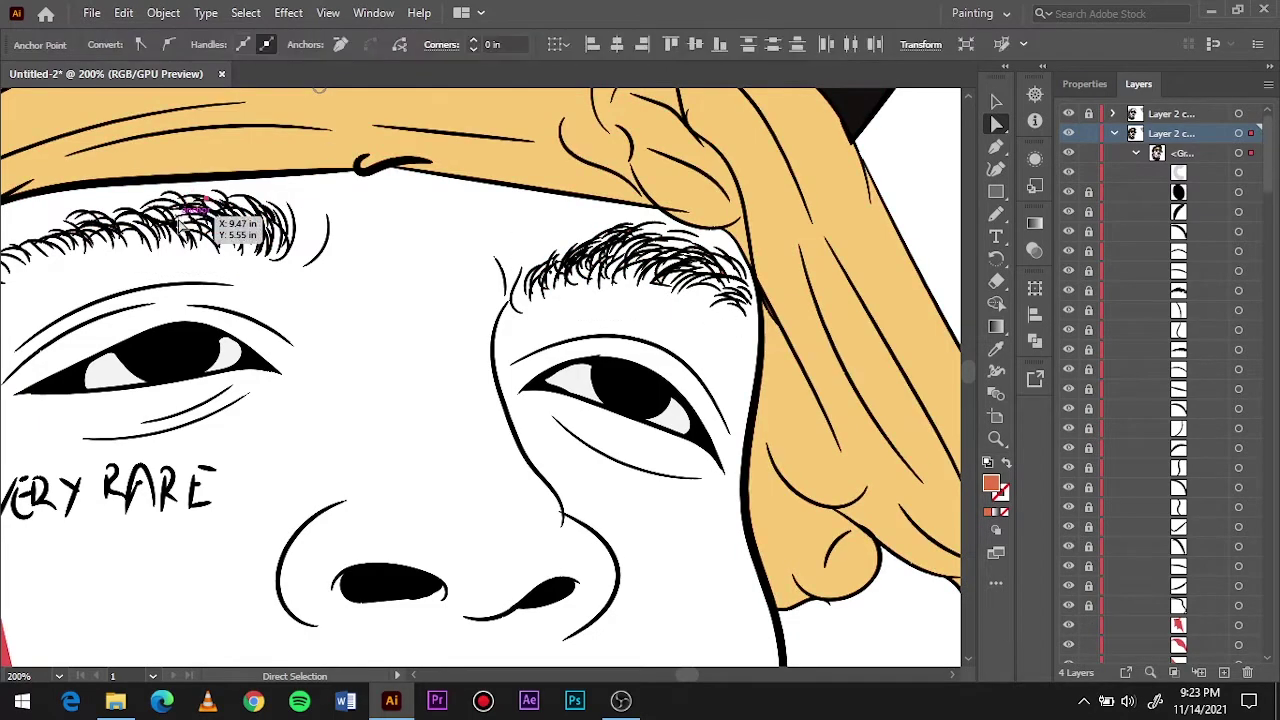
Delete the copied line-art layer, then undo the deletion.
key("ctrl+1")
scroll(229, 300, "down", 3)
scroll(229, 300, "down", 3)
key("ctrl+0")
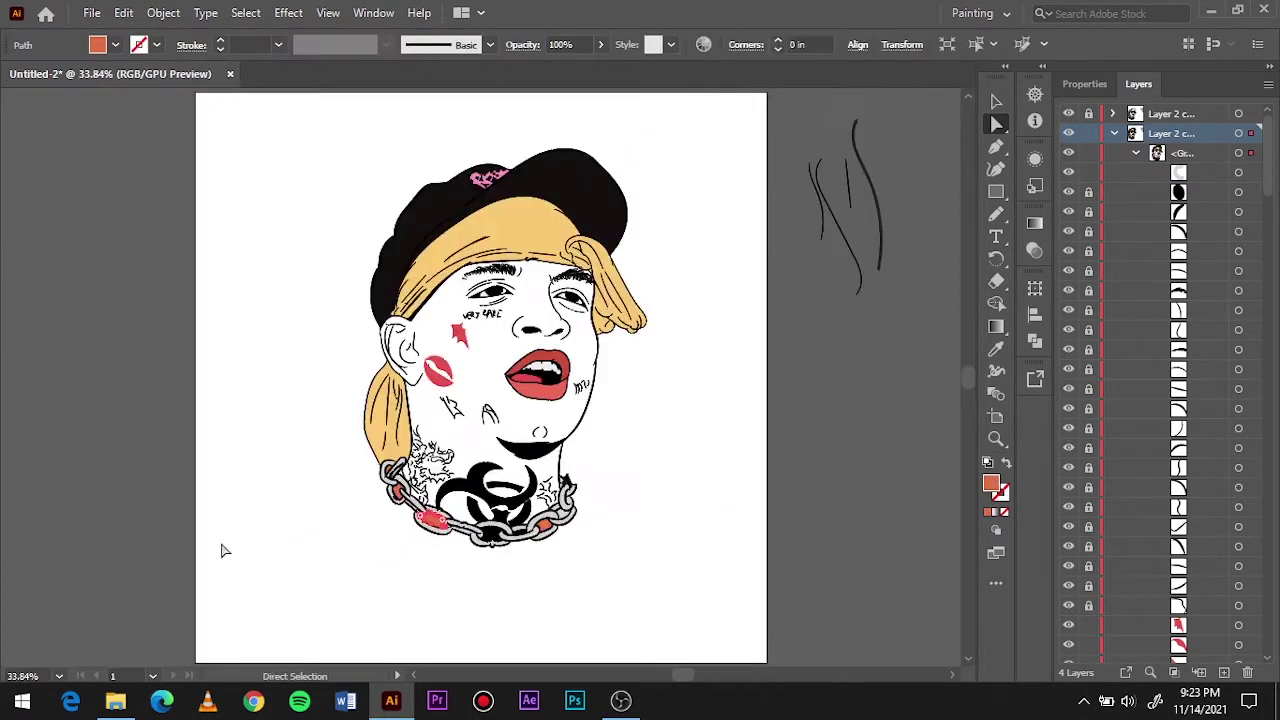
key("v")
left_click(1114, 133)
key("Delete")
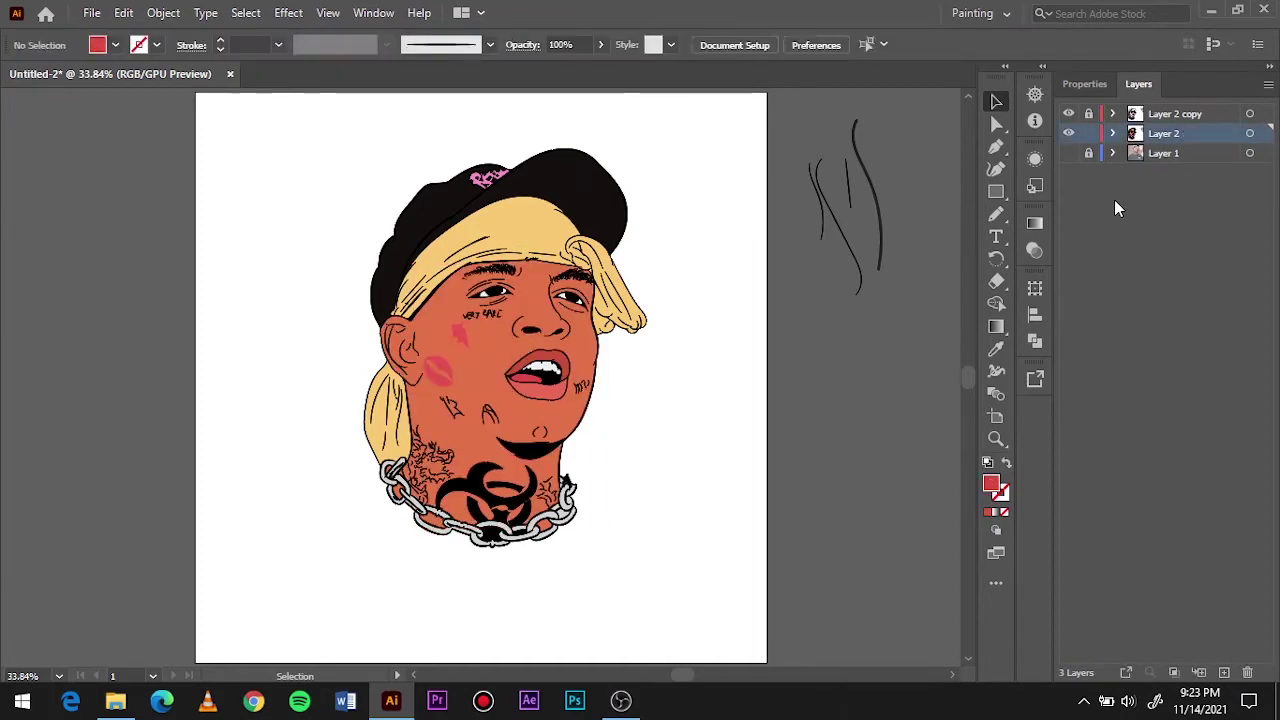
left_click(520, 318)
key("ctrl+z")
Collapse the layer contents, hide Layer 2 and select a neck tattoo path.
left_click(1112, 133)
left_click(1069, 152)
key("a")
scroll(488, 343, "up", 10)
left_click(490, 360)
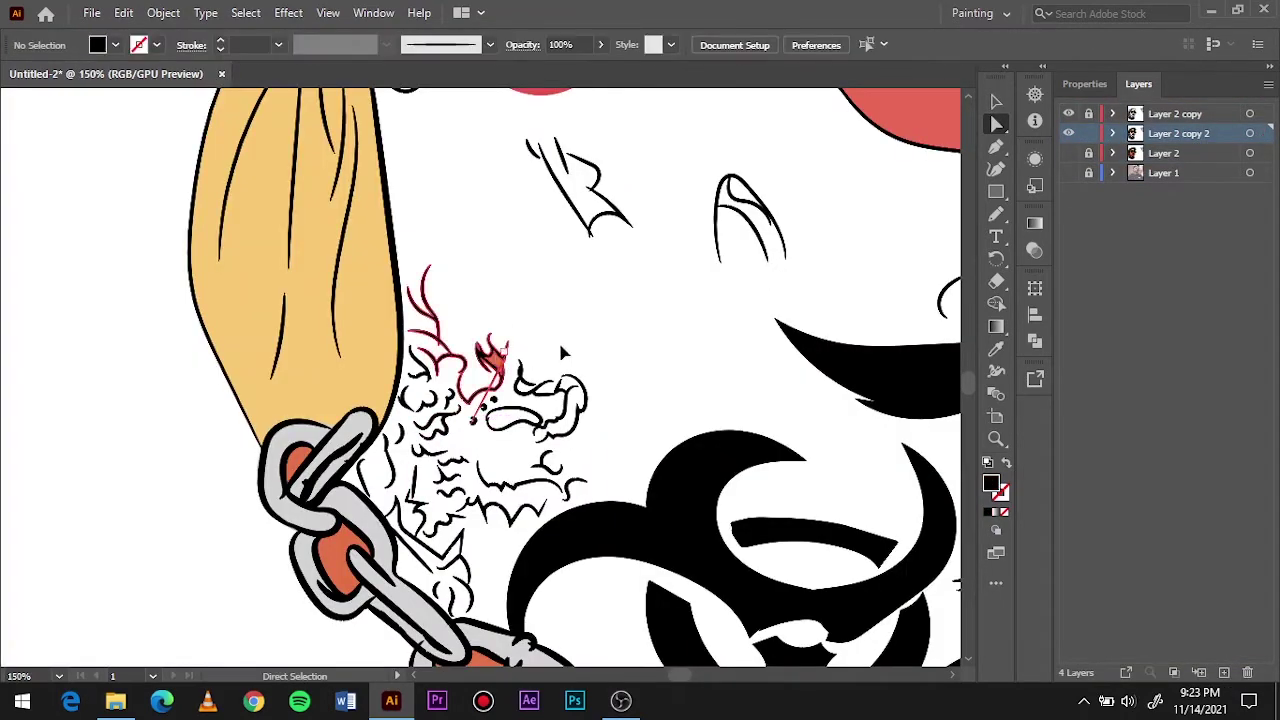
scroll(497, 369, "down", 3)
scroll(620, 357, "up", 3)
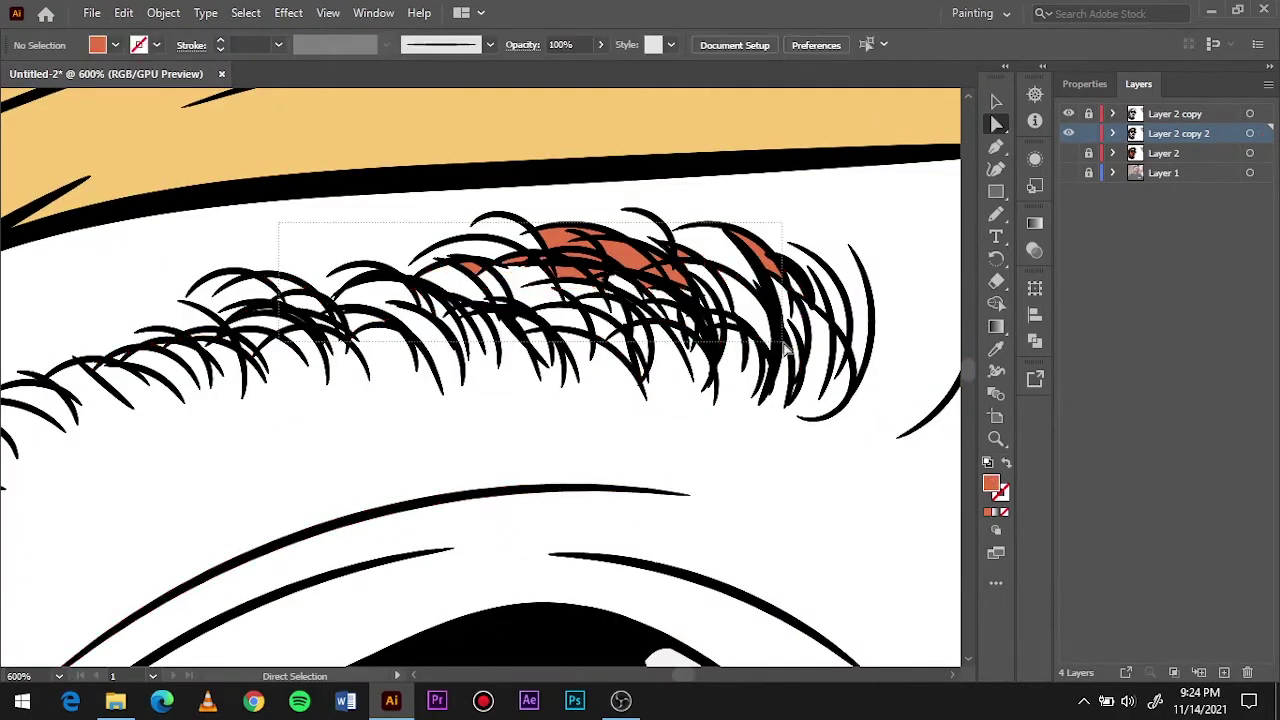
scroll(831, 491, "down", 3)
Add a new empty Layer 5 and show the hidden lower layers again.
key("ctrl+0")
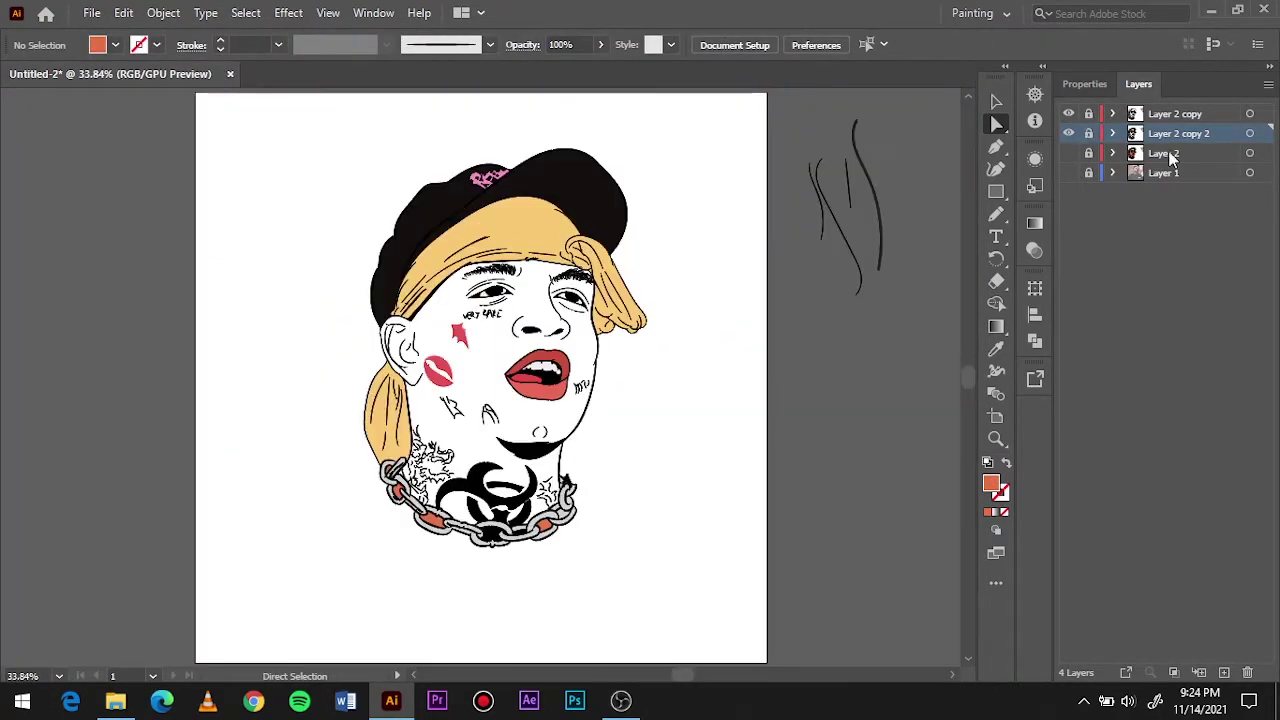
key("ctrl+l")
left_click(1069, 192)
scroll(530, 300, "up", 5)
Set the fill to a darker orange than the skin for shading.
left_click(1069, 172)
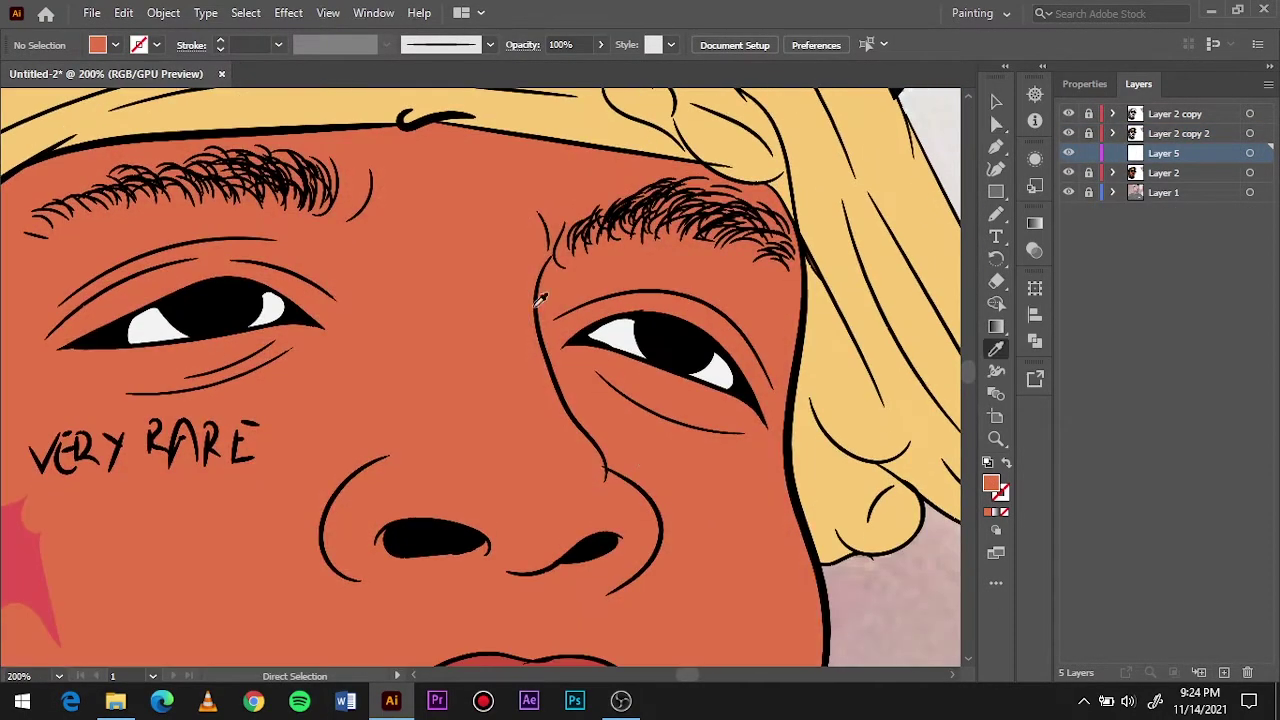
double_click(991, 483)
left_click(557, 265)
key("Return")
Draw a Pencil shading shape around the nostril and nose tip.
key("n")
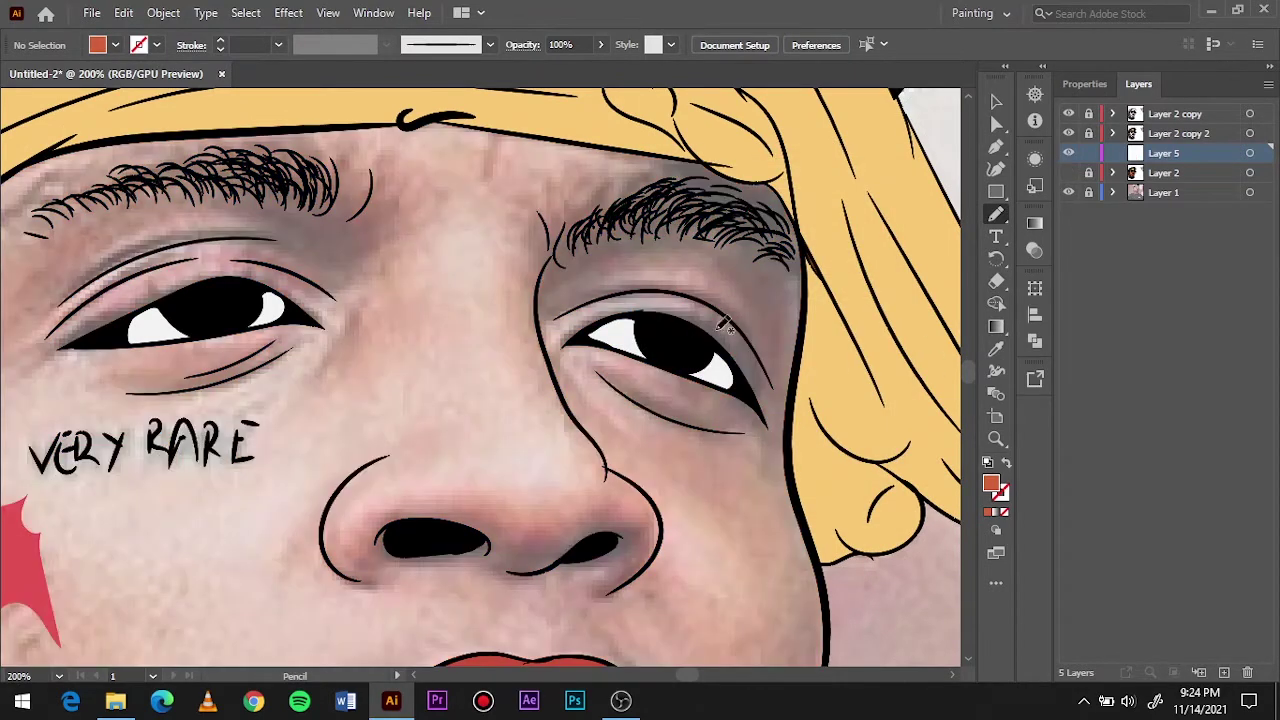
left_click_drag(366, 570, 368, 578)
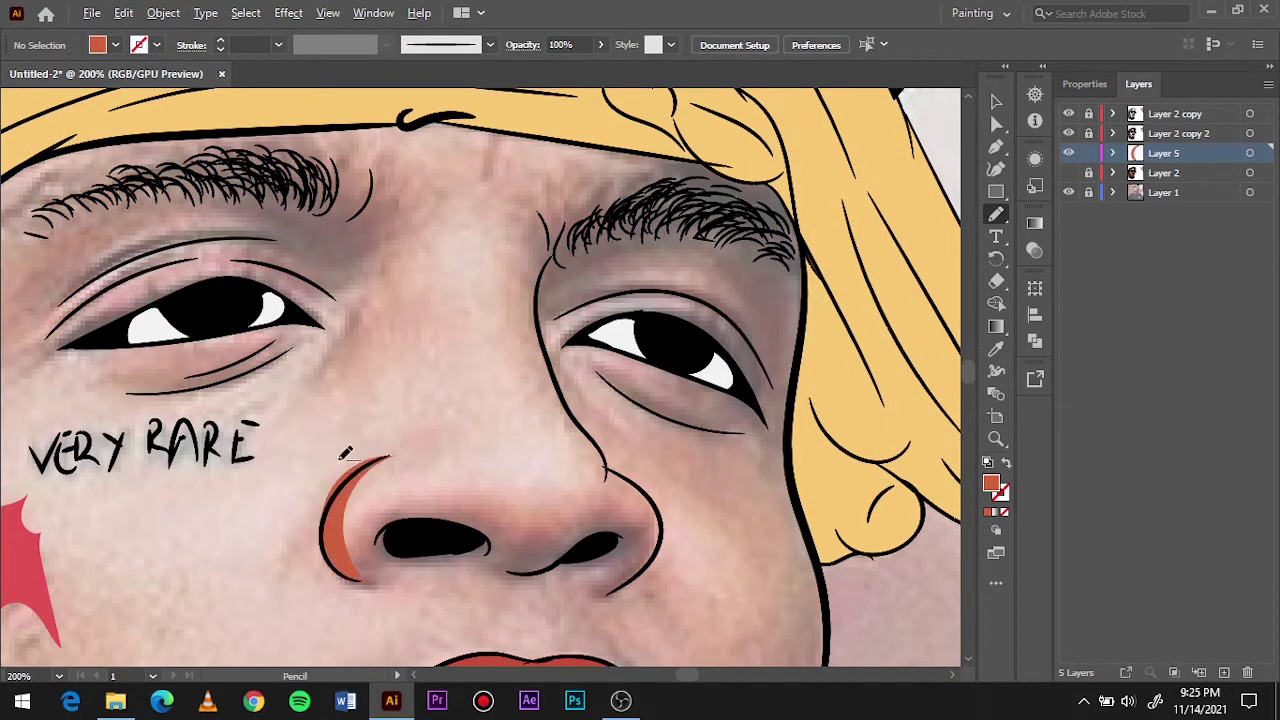
scroll(291, 331, "up", 1)
left_click_drag(346, 418, 533, 465)
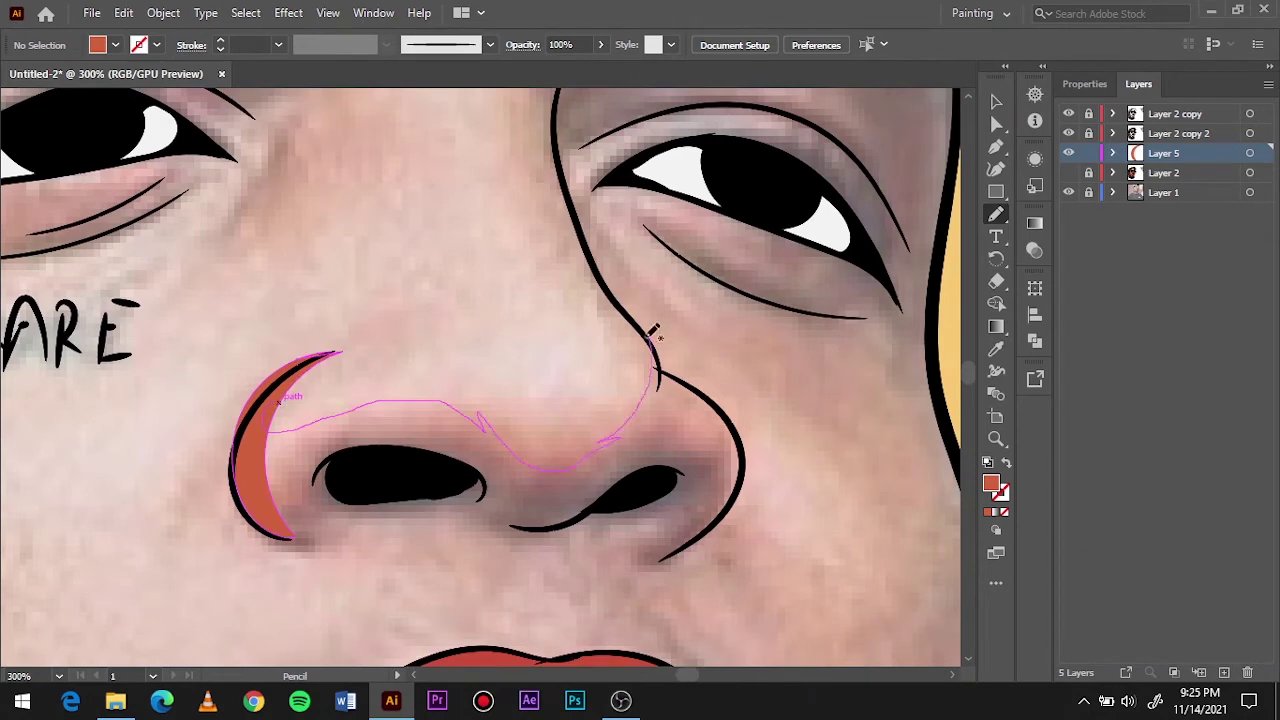
left_click_drag(340, 513, 420, 530)
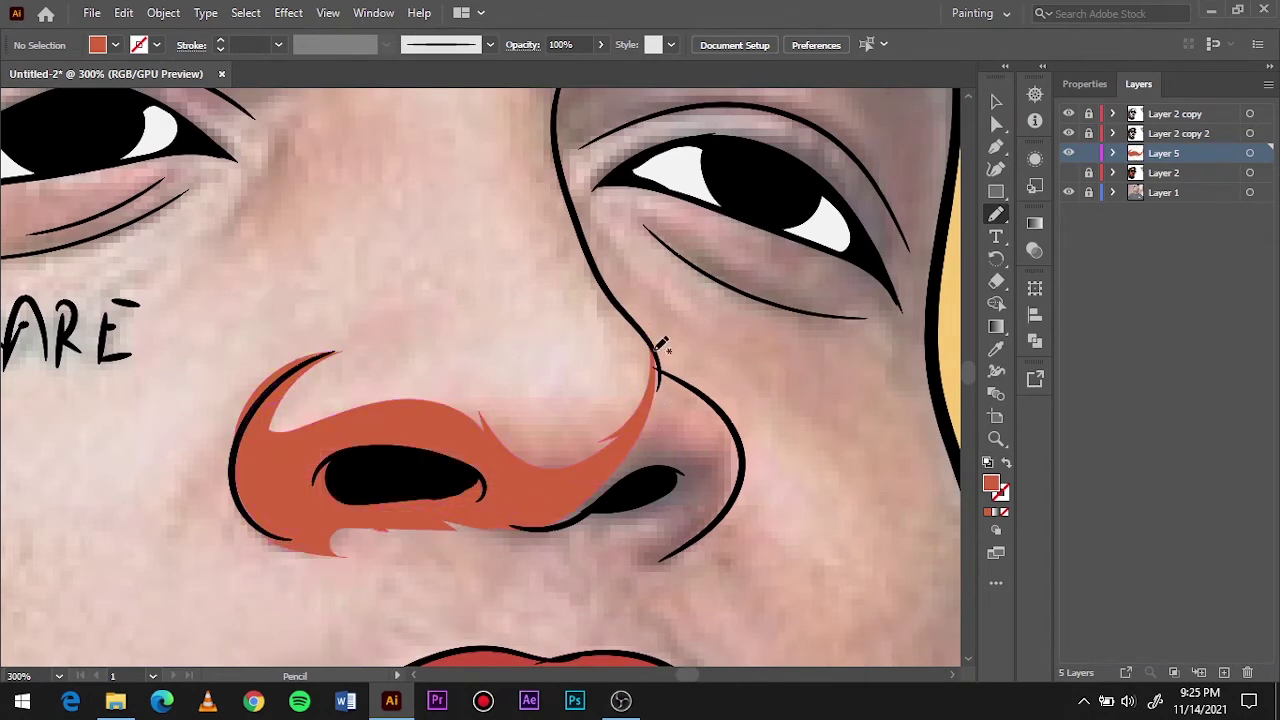
left_click_drag(654, 521, 625, 465)
key("ctrl+0")
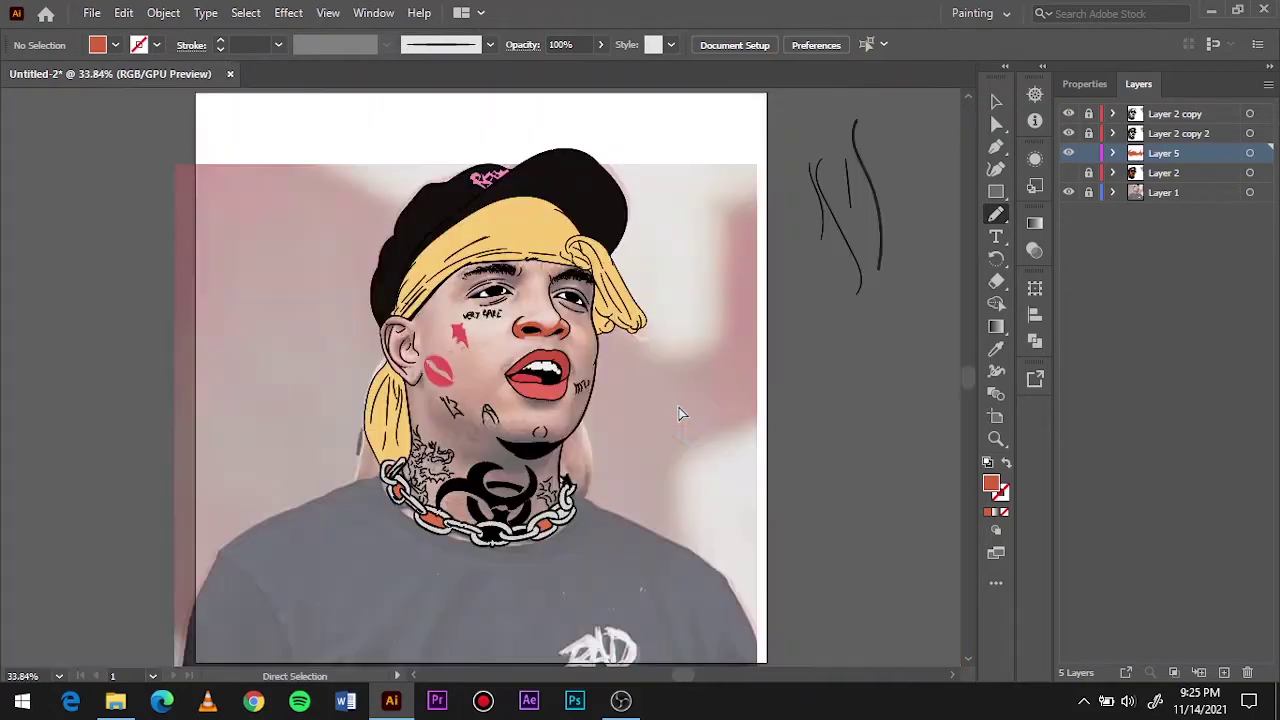
Shade the right brow down to the upper eyelid crease.
scroll(657, 306, "up", 7)
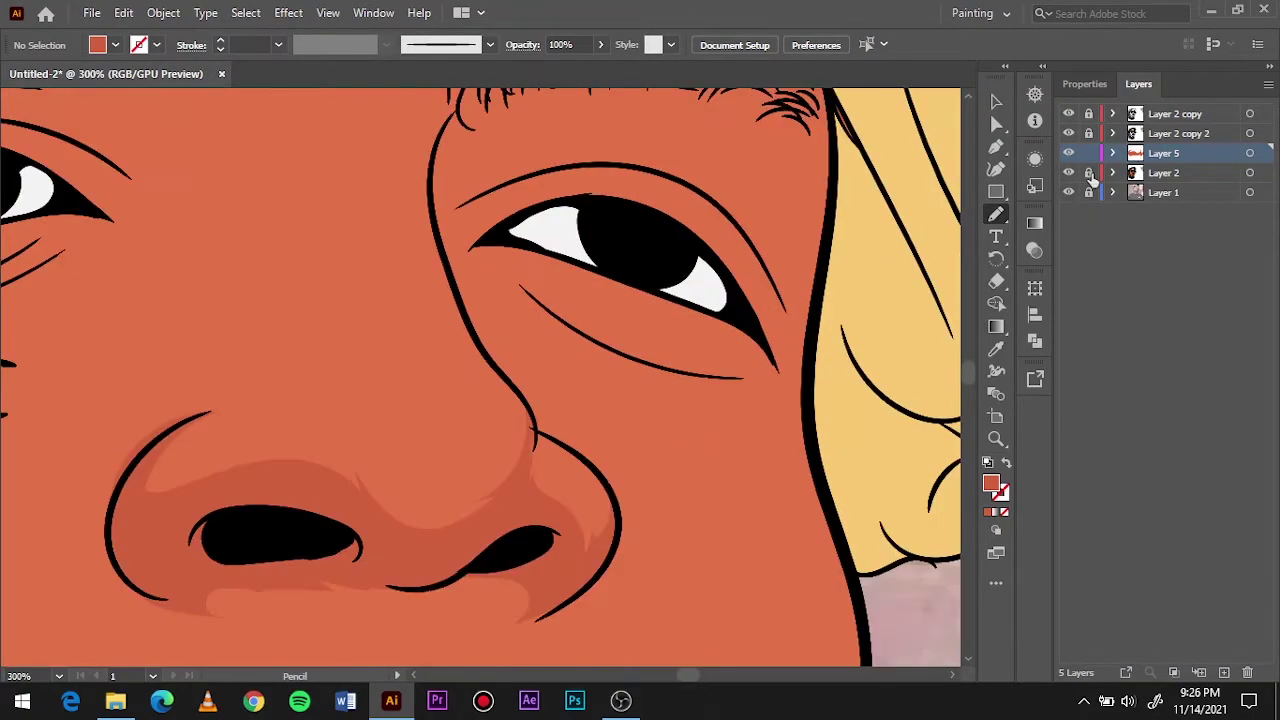
scroll(490, 416, "up", 1)
scroll(540, 460, "up", 3)
scroll(605, 275, "down", 1)
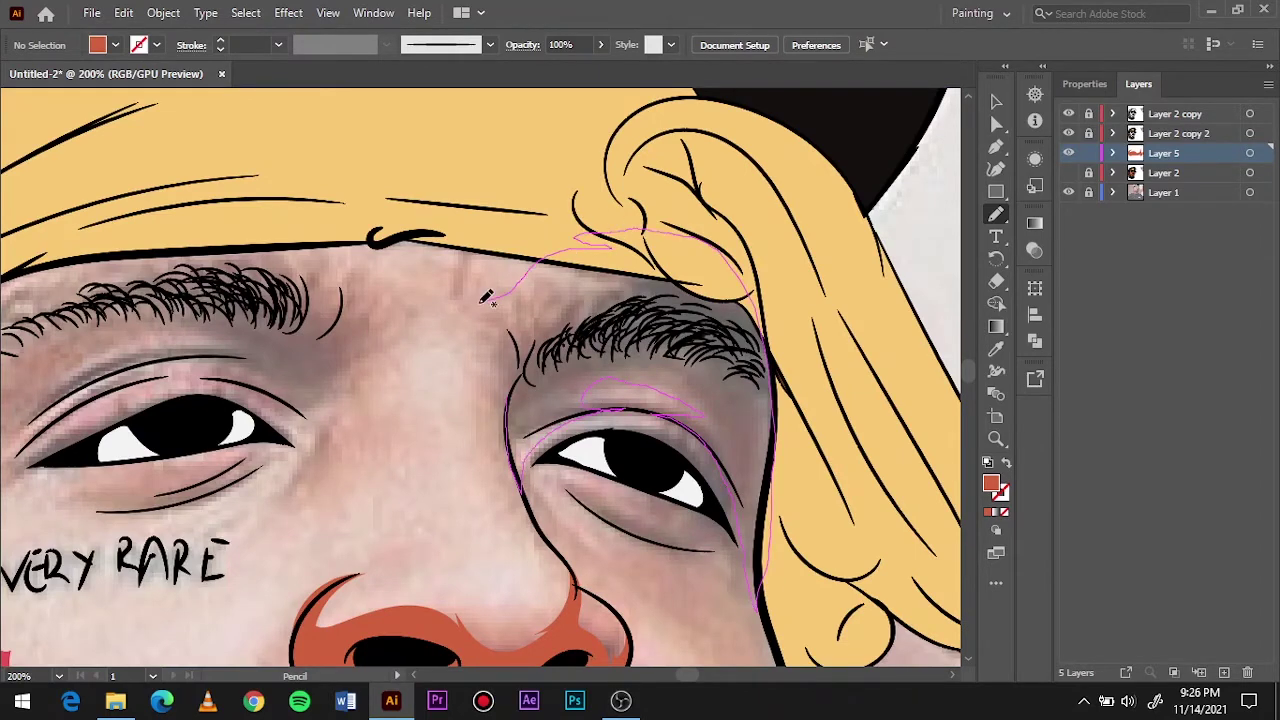
left_click_drag(486, 297, 587, 416)
left_click_drag(716, 431, 546, 436)
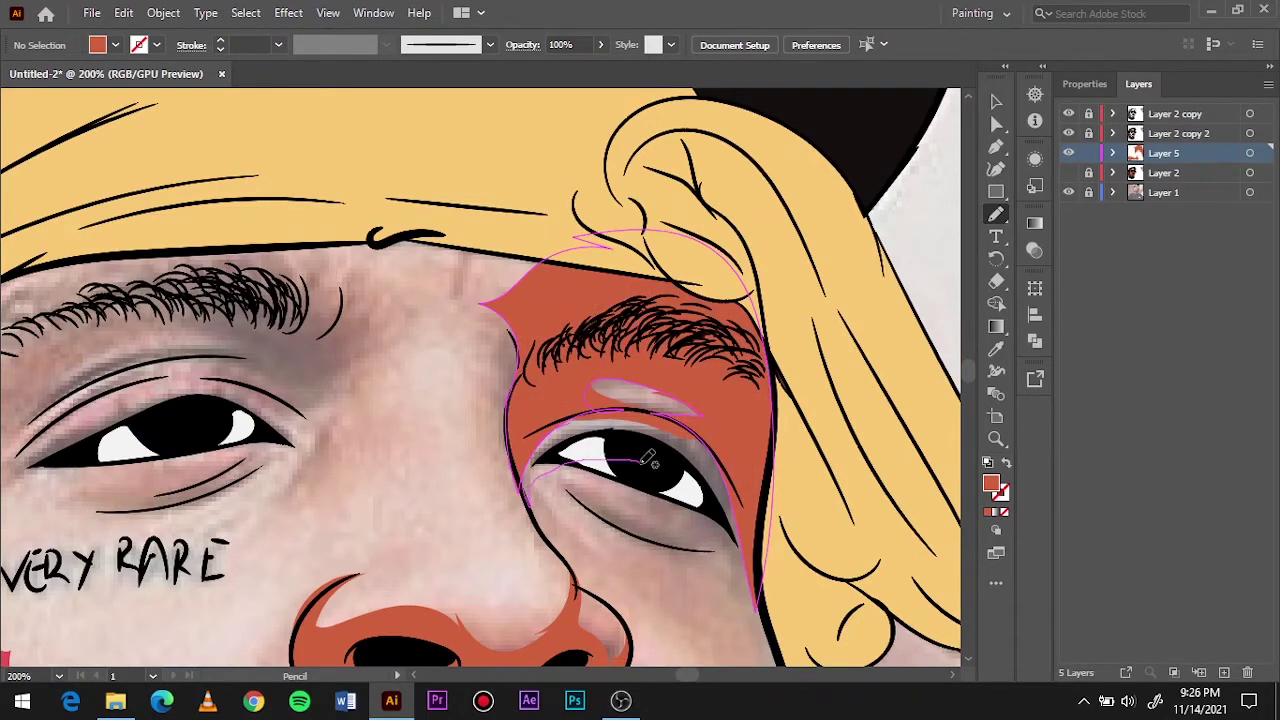
key("ctrl+0")
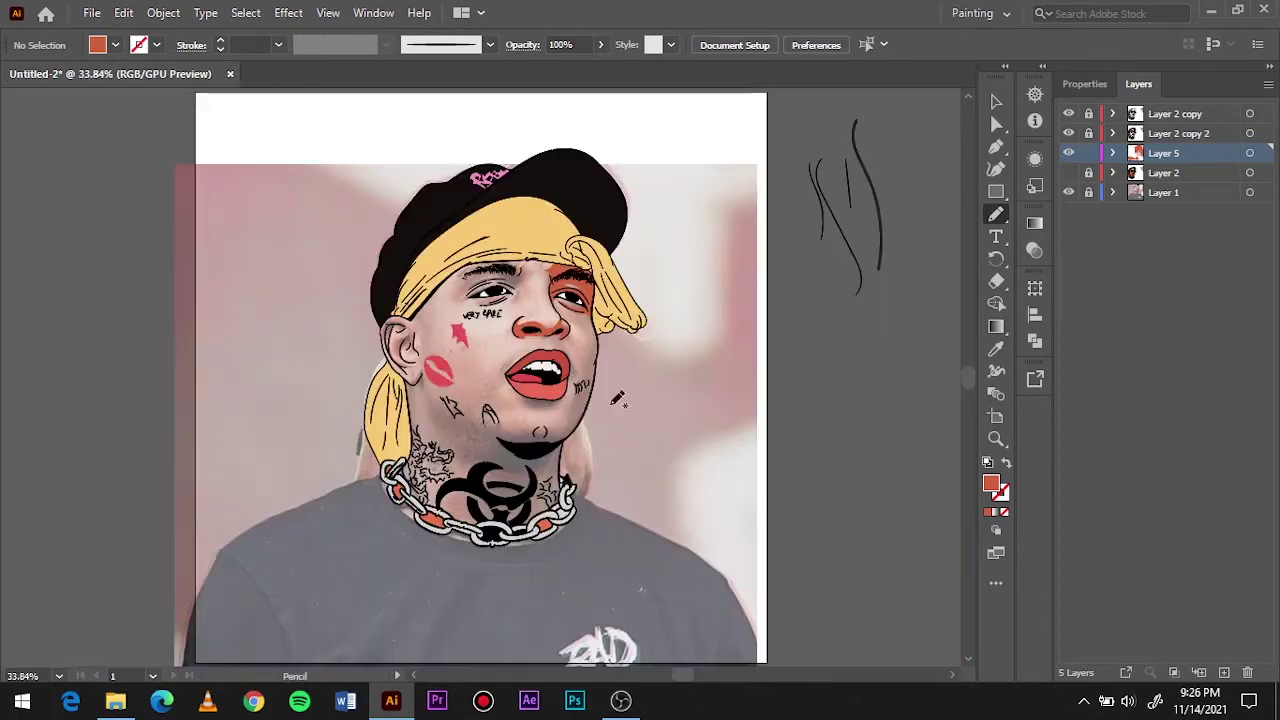
Hide the orange skin layer and add shading beneath the right eye.
scroll(737, 266, "up", 5)
left_click(1068, 173)
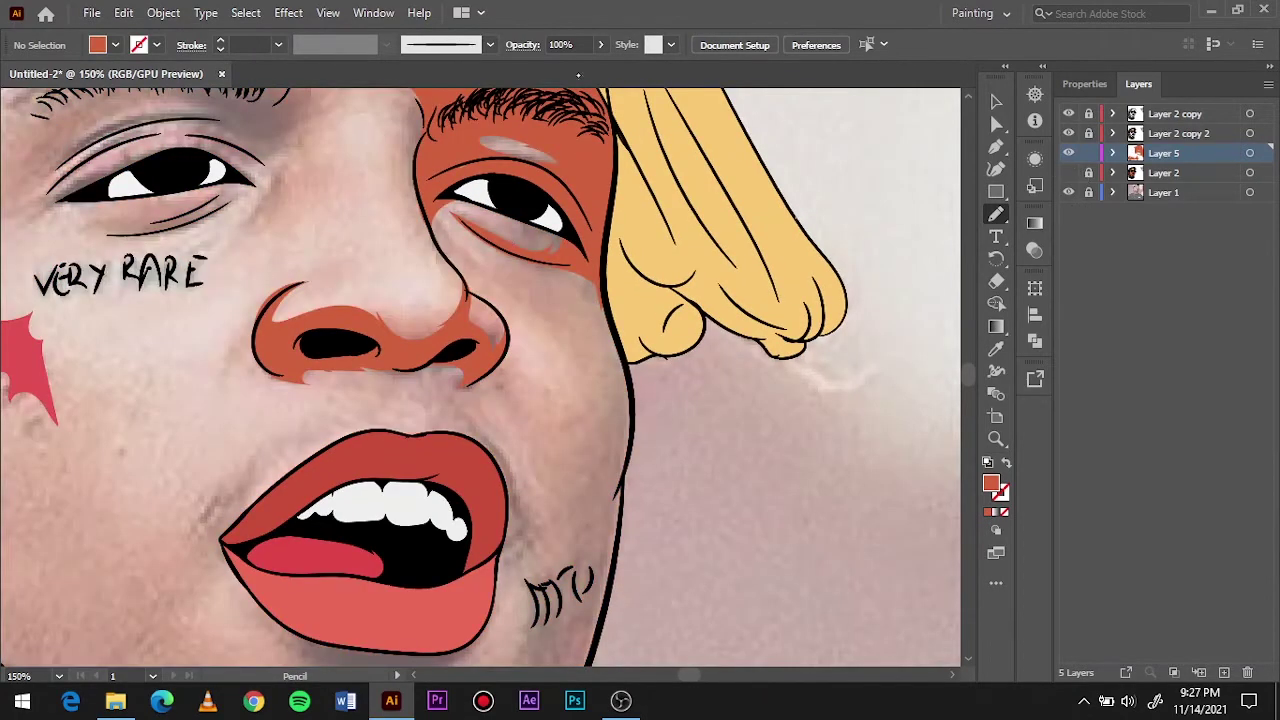
left_click_drag(446, 234, 445, 224)
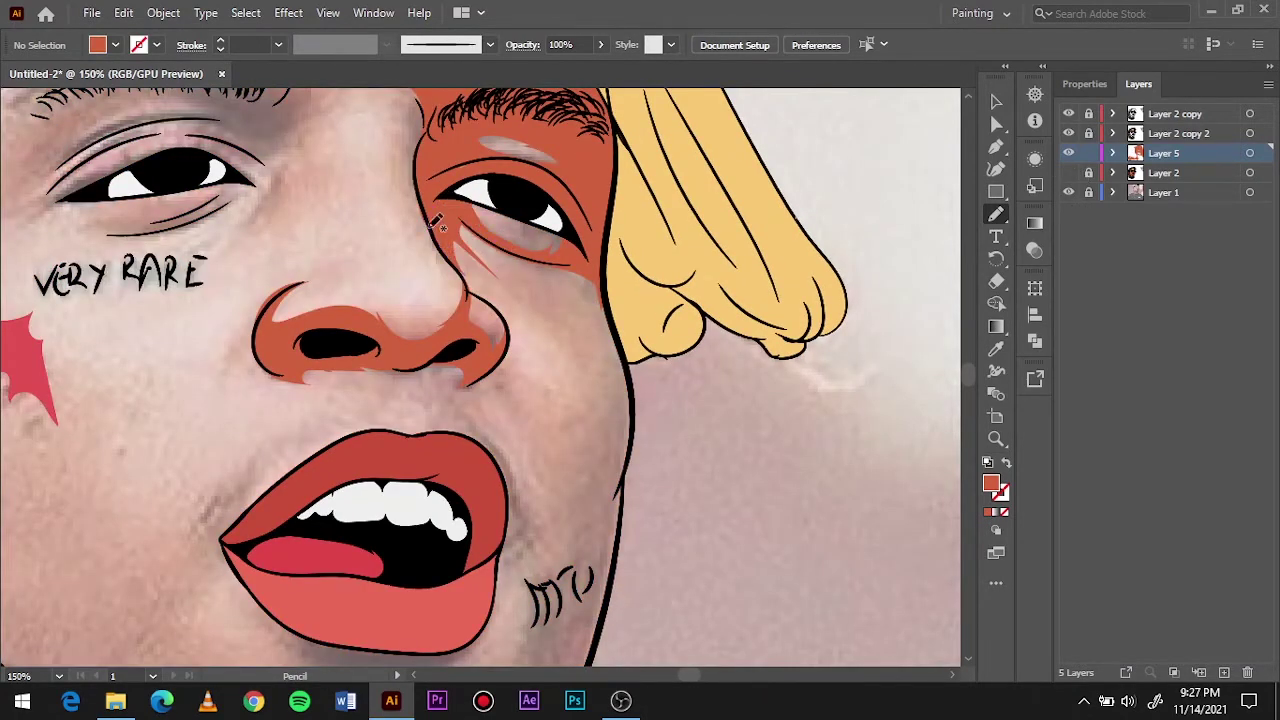
key("ctrl+0")
scroll(345, 453, "up", 5)
Shade under the lower lip and along the jaw line.
left_click_drag(222, 381, 440, 405)
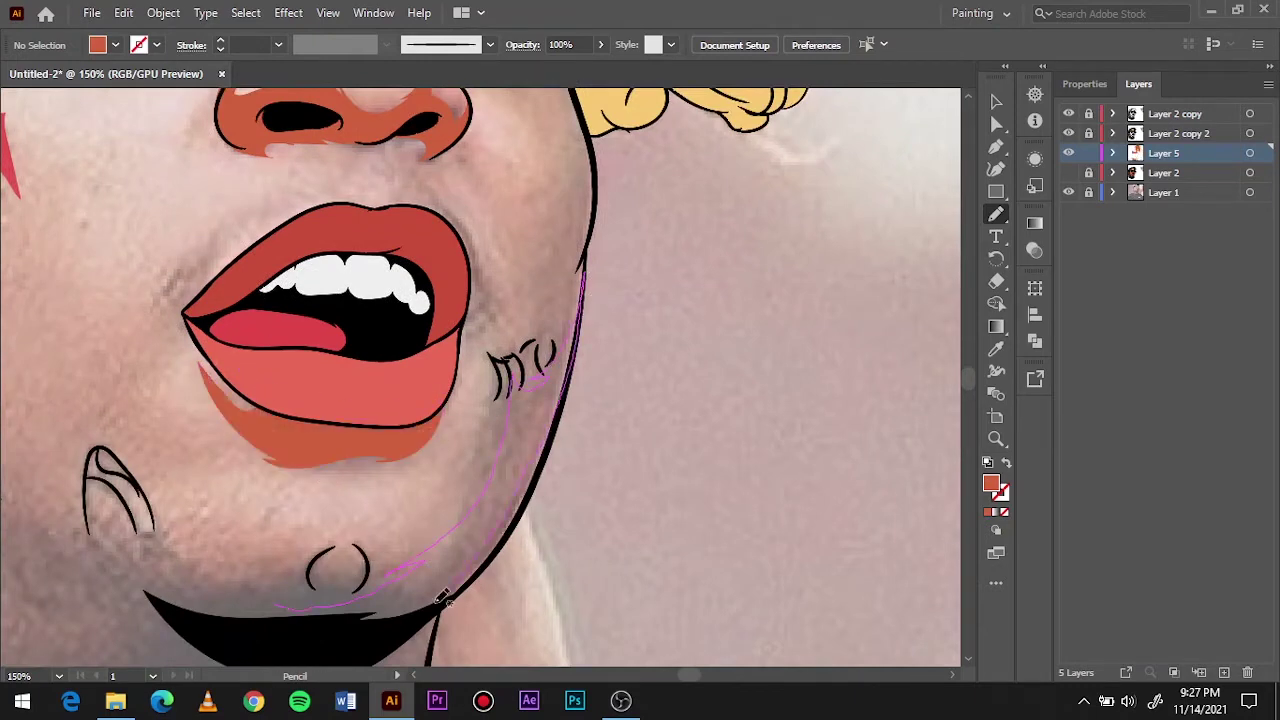
left_click_drag(443, 597, 443, 590)
left_click_drag(572, 368, 468, 517)
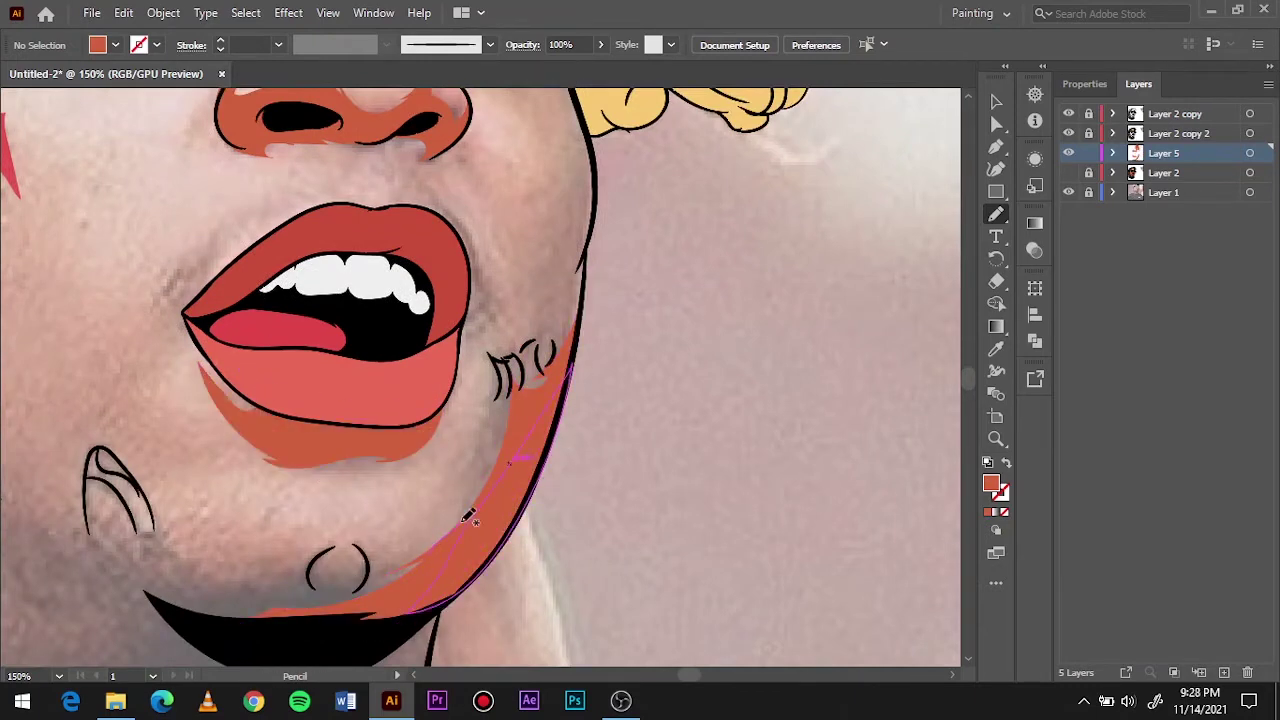
left_click_drag(595, 263, 594, 250)
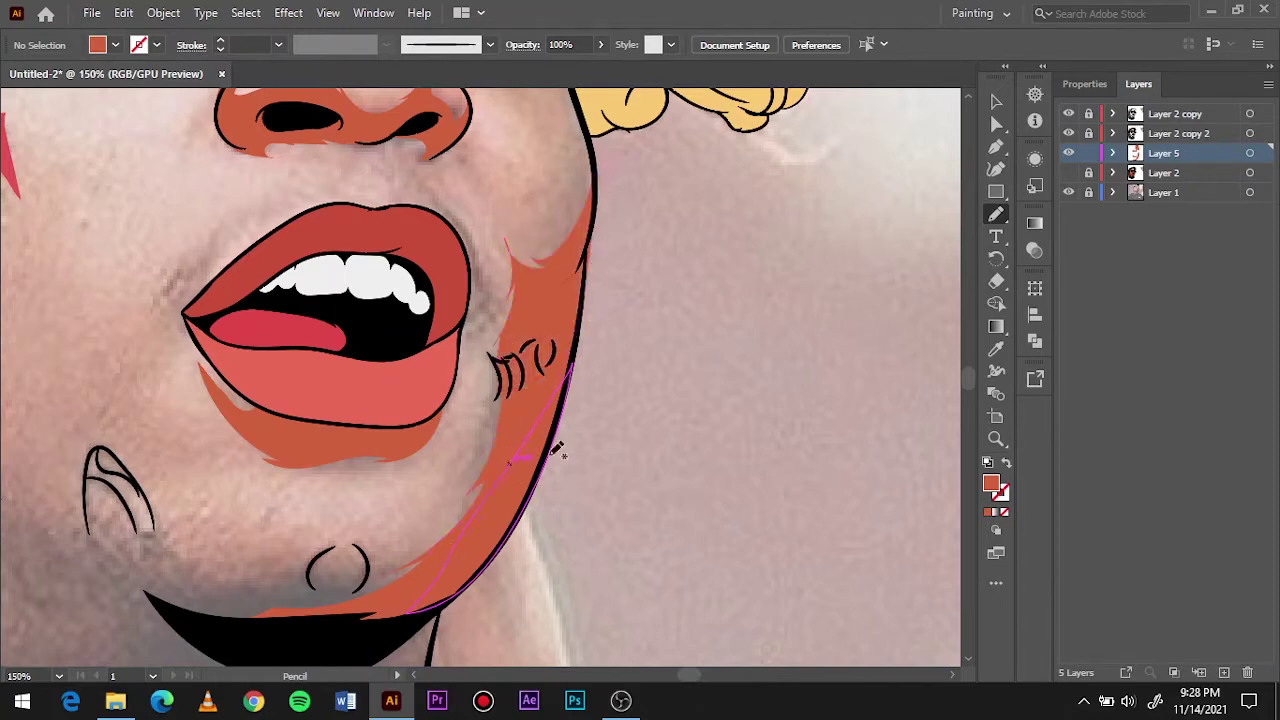
key("ctrl+0")
scroll(571, 385, "up", 4)
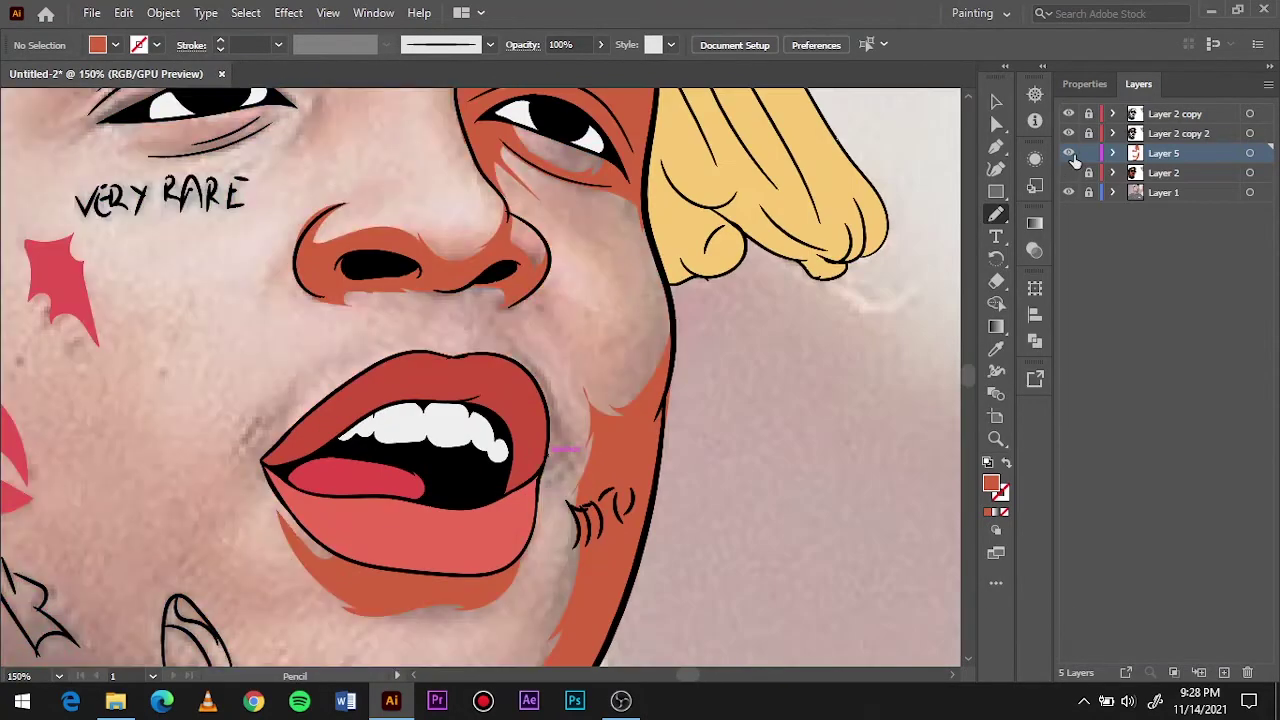
Add shading under the nose and along the upper lip edge.
left_click_drag(447, 305, 425, 318)
left_click_drag(507, 400, 515, 363)
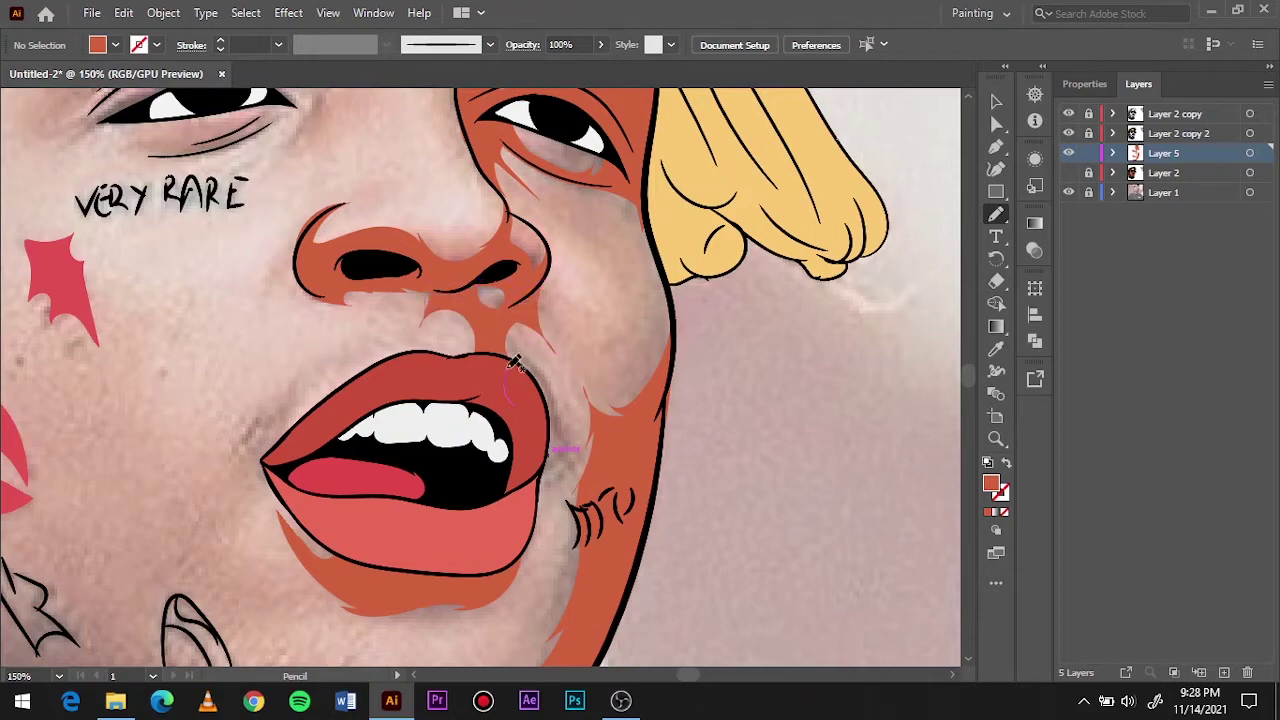
key("ctrl+0")
scroll(762, 225, "up", 4)
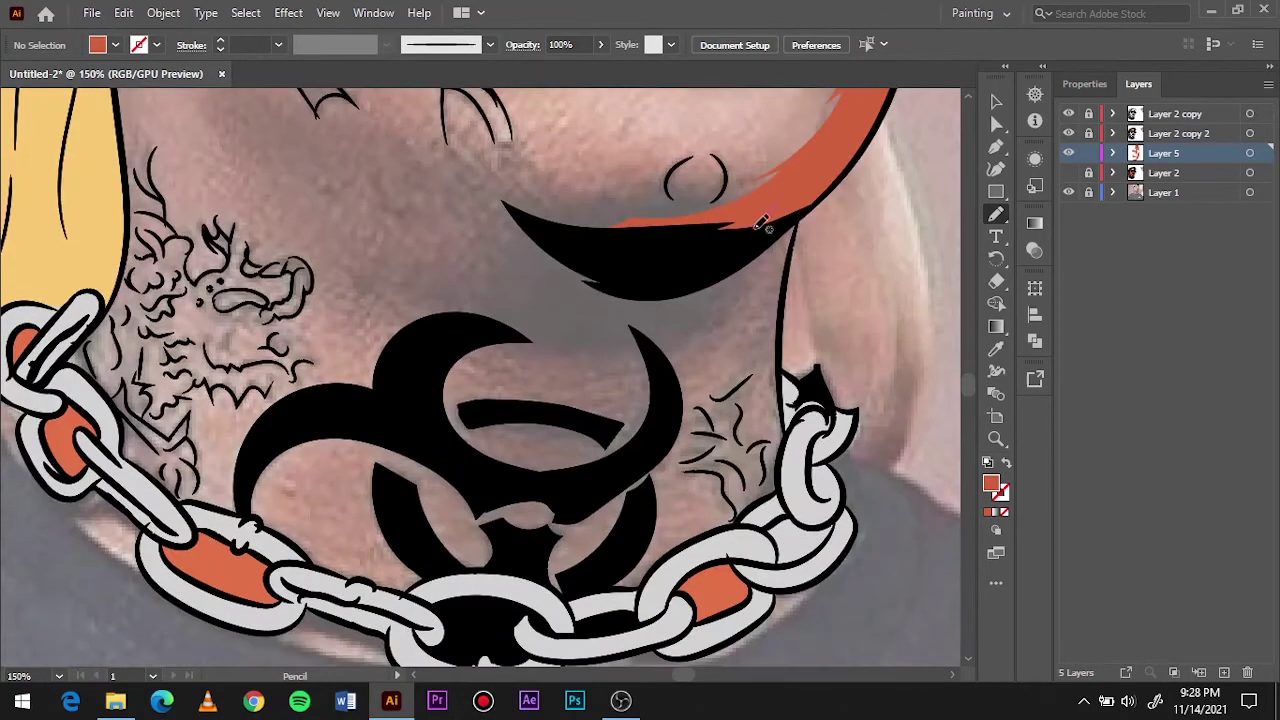
left_click_drag(387, 297, 390, 300)
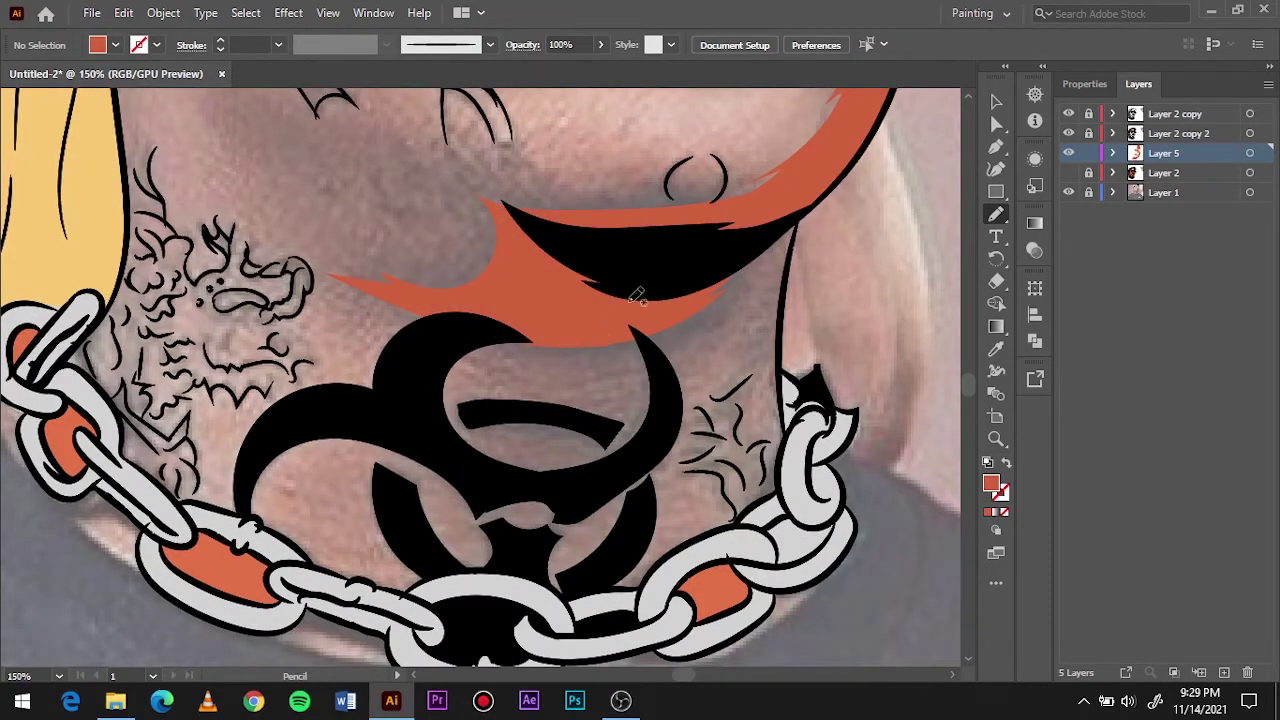
scroll(680, 365, "up", 5)
Draw closed shading shapes along and under the chin and jaw.
left_click_drag(815, 432, 720, 445)
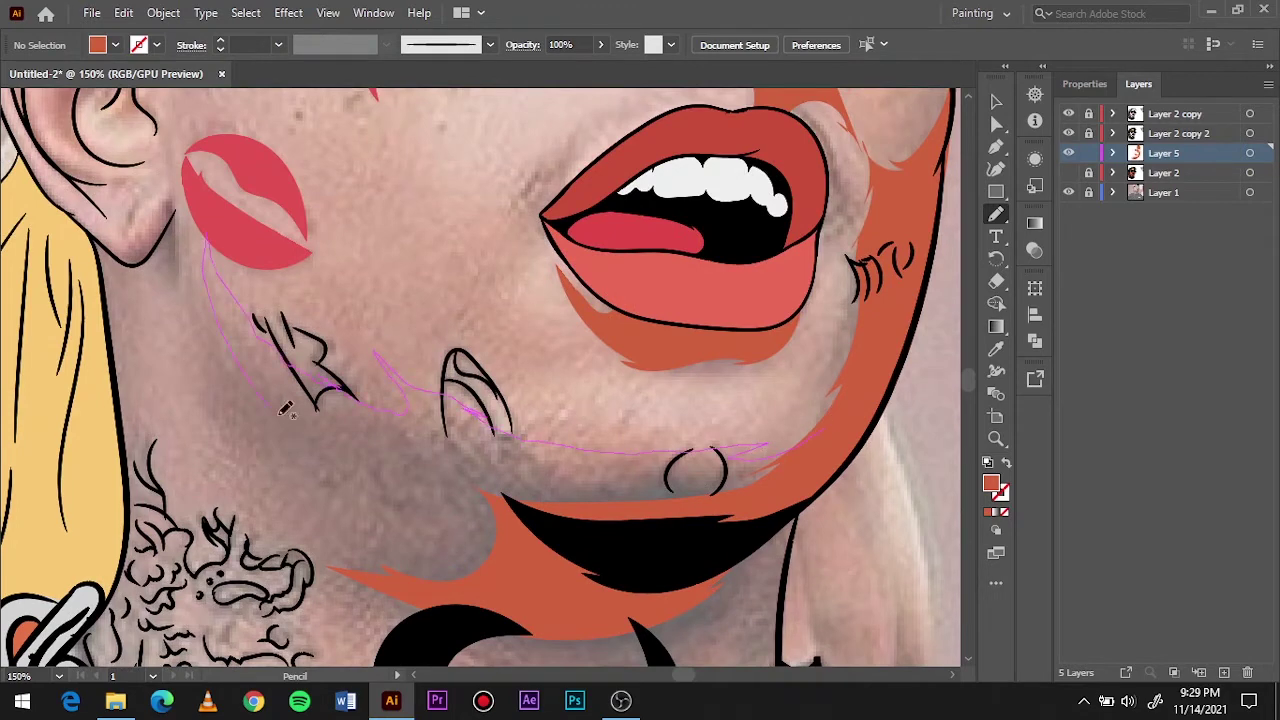
left_click_drag(285, 410, 283, 412)
scroll(537, 328, "left", 3)
left_click_drag(457, 336, 455, 338)
left_click_drag(540, 574, 584, 552)
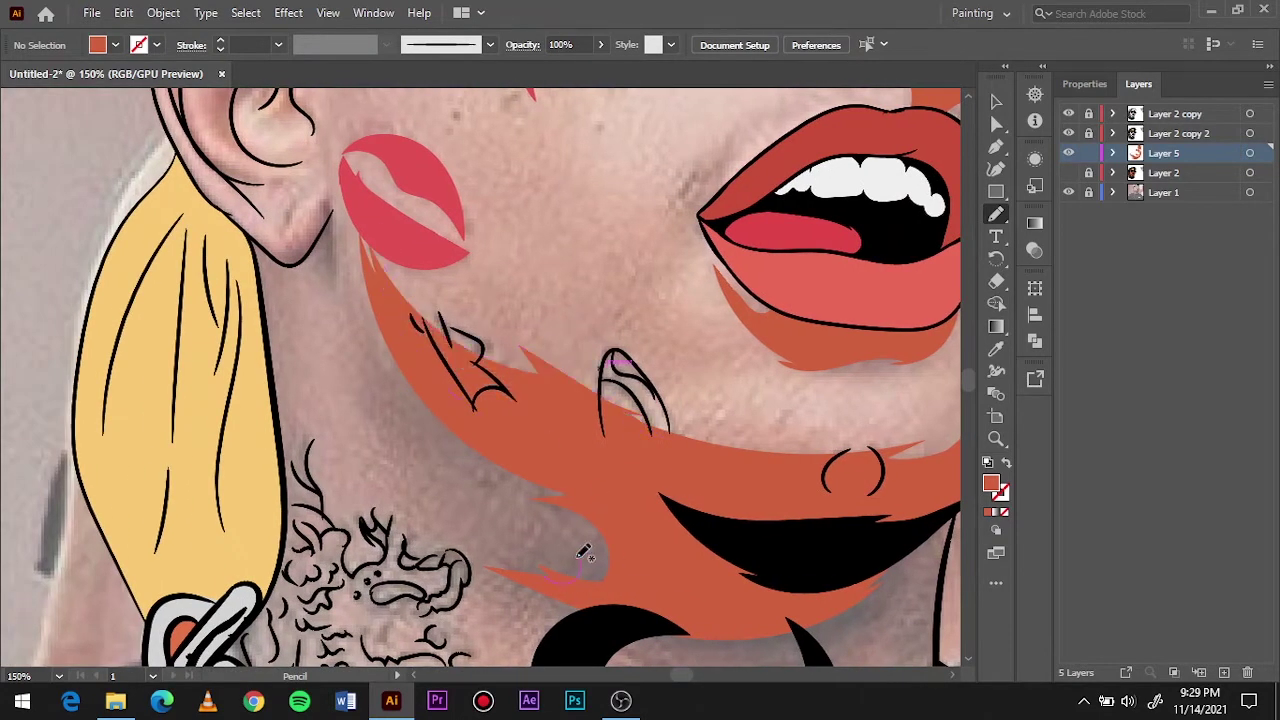
left_click_drag(340, 155, 342, 162)
key("ctrl+0")
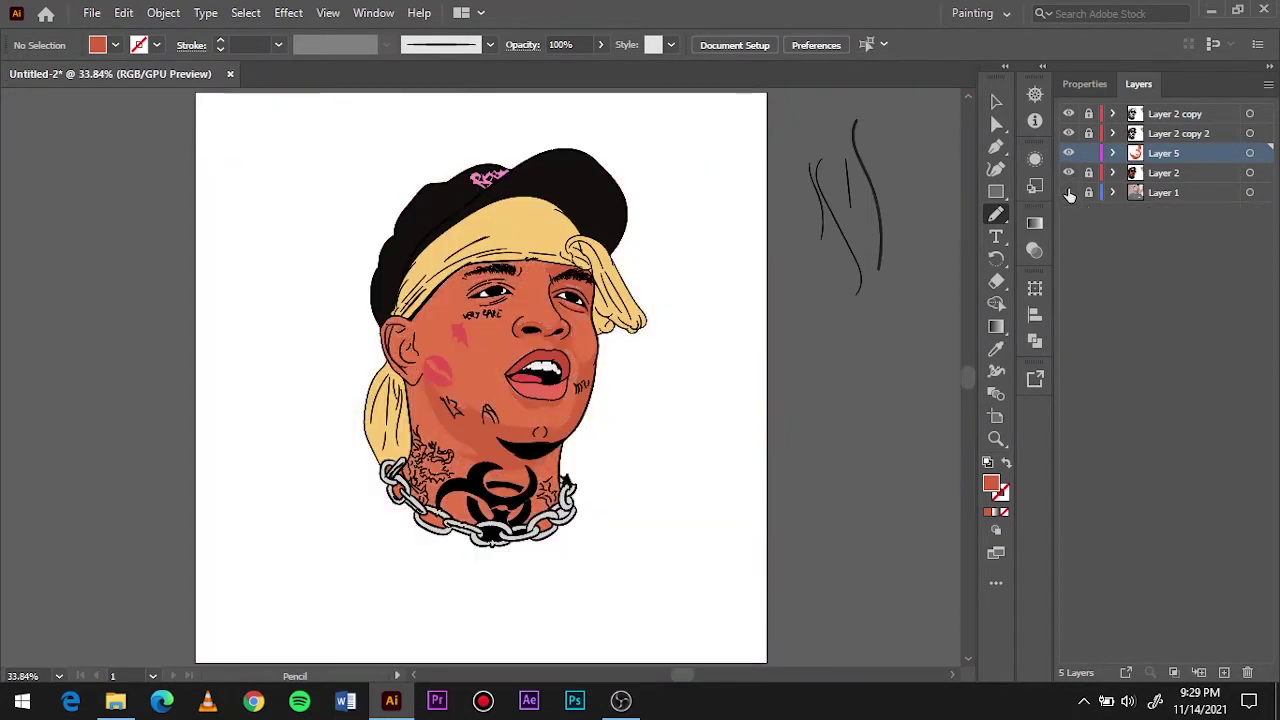
Shade around the right eye, under the eyebrow and on the upper eyelid.
key("ctrl+1")
scroll(530, 352, "up", 2)
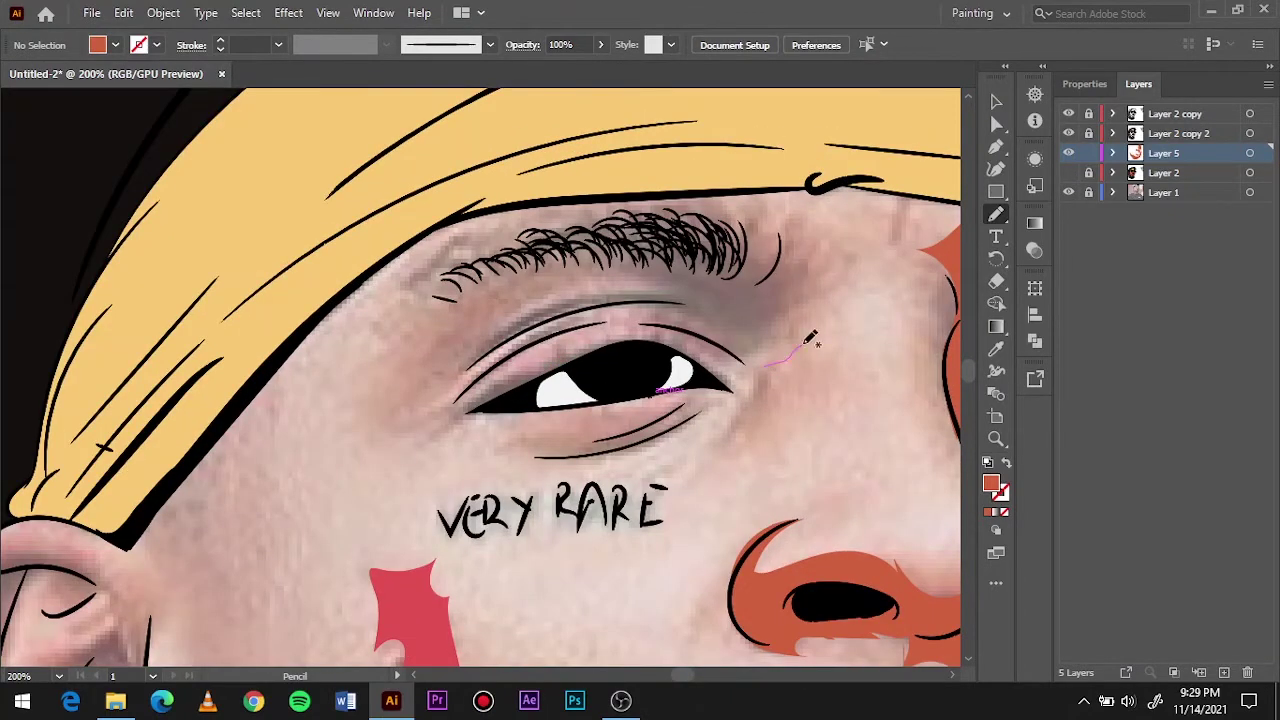
left_click_drag(805, 345, 440, 252)
left_click_drag(776, 372, 805, 345)
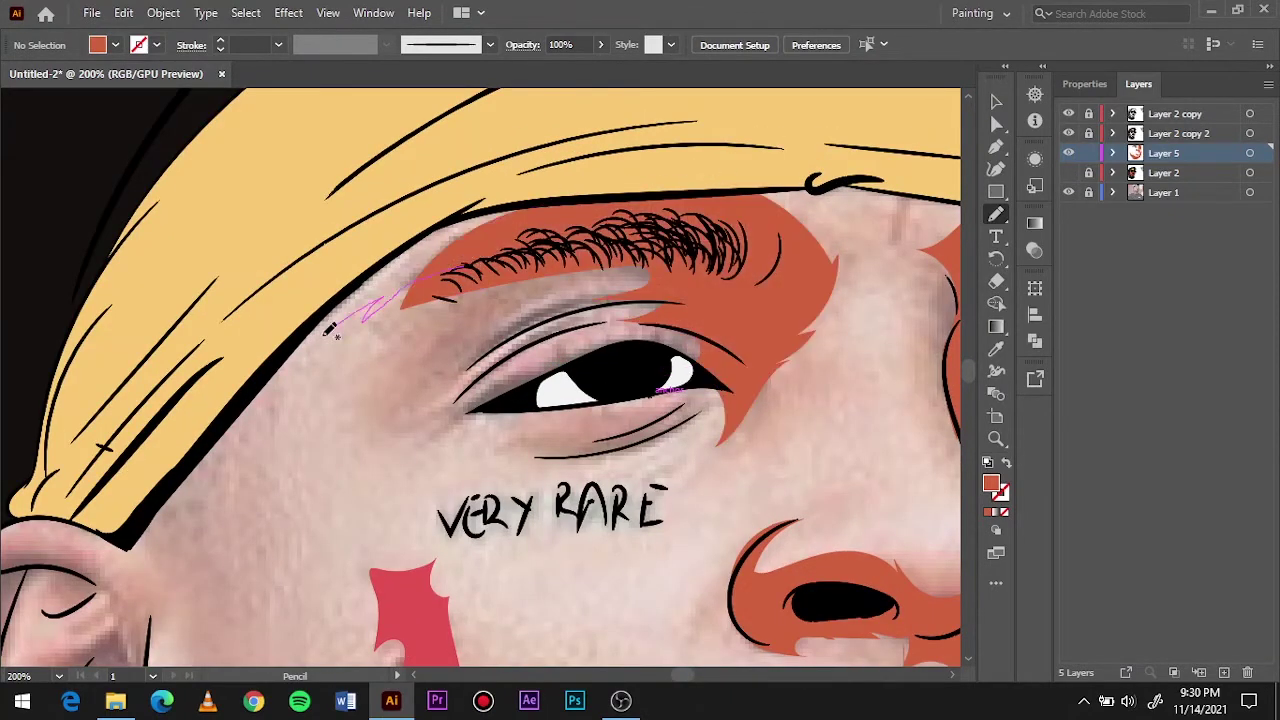
left_click_drag(386, 290, 573, 270)
left_click_drag(716, 262, 716, 264)
left_click_drag(700, 318, 657, 413)
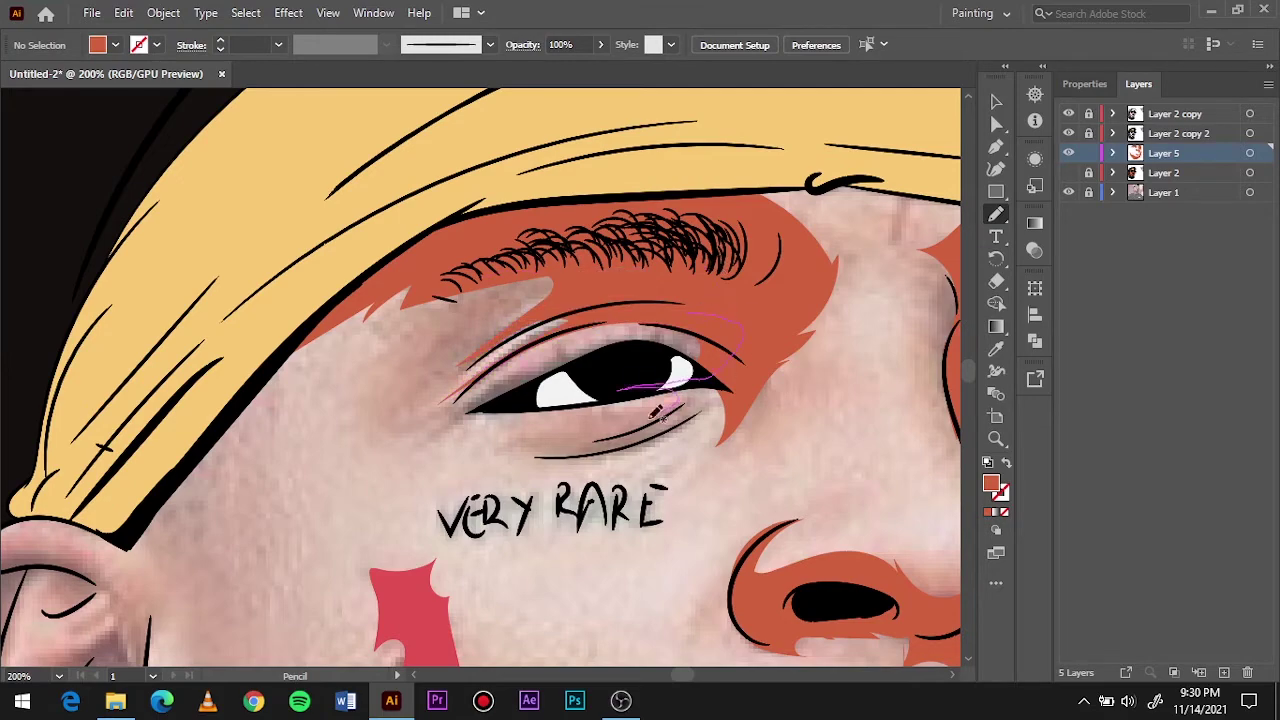
key("ctrl+0")
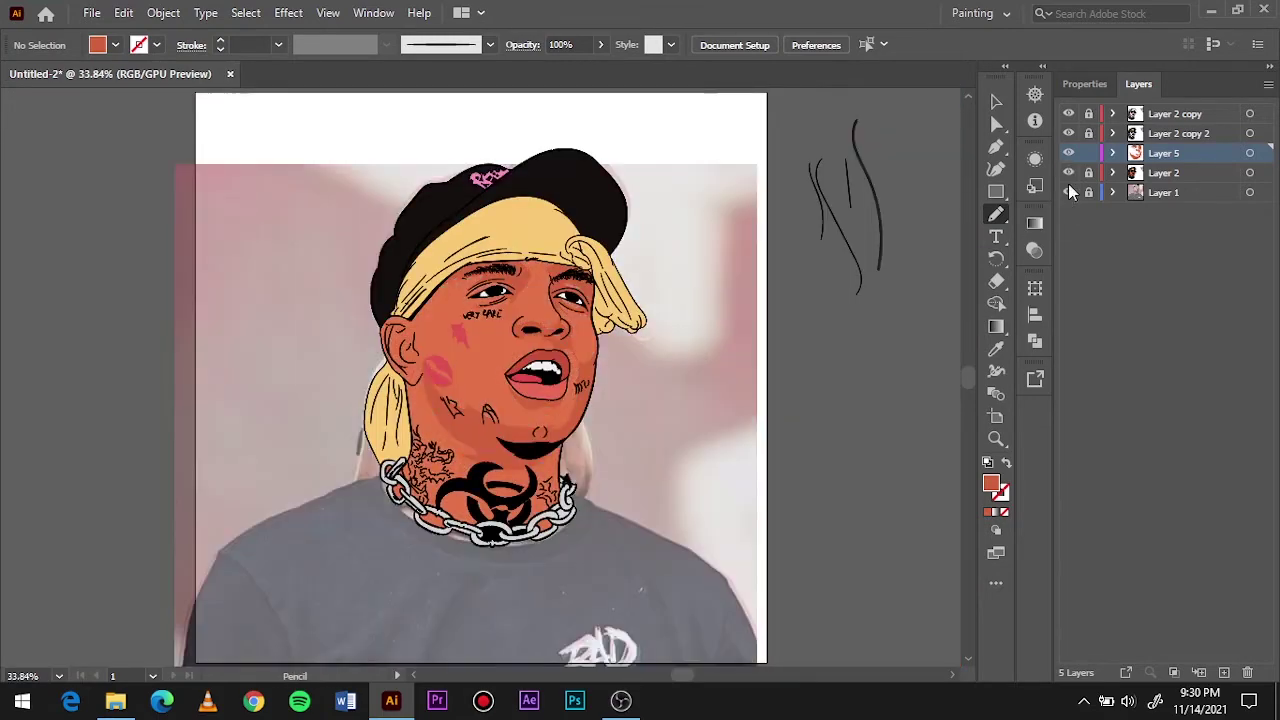
Zoom in on the ear and finish the jaw shading below it.
key("ctrl+1")
key("ctrl+plus")
scroll(550, 272, "left", 5)
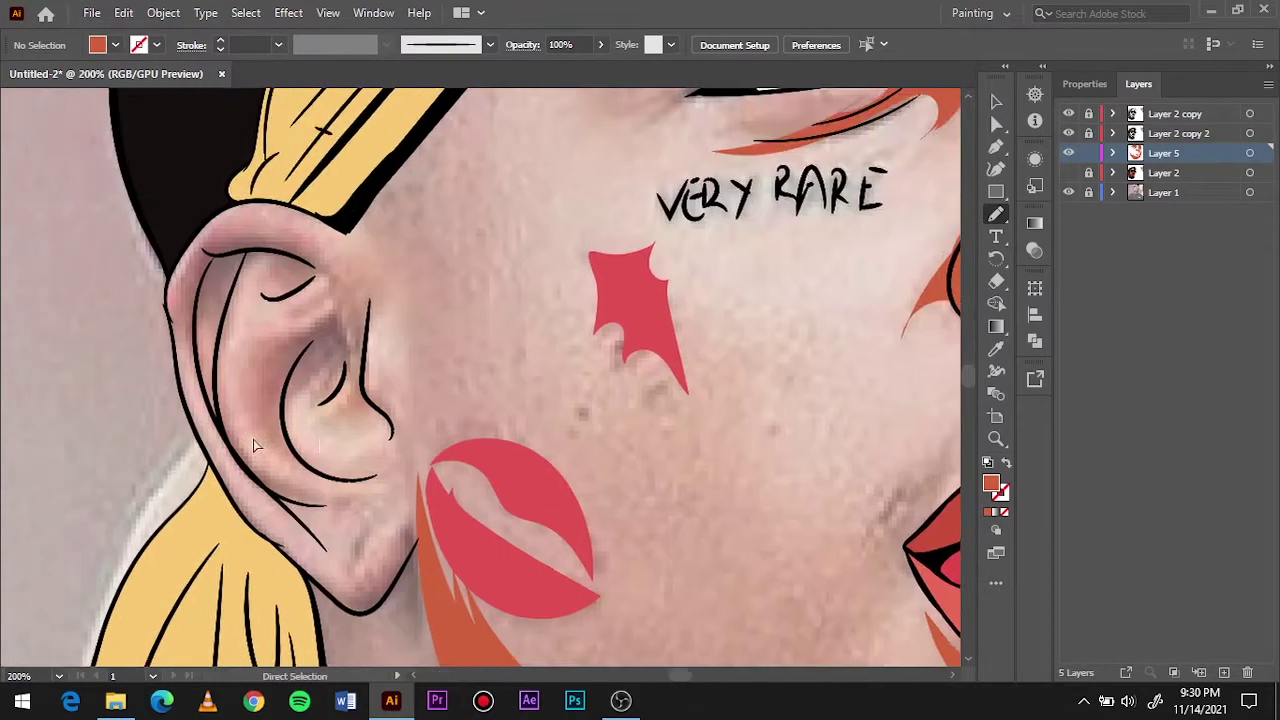
key("ctrl+plus")
left_click_drag(472, 425, 470, 430)
Shade the inner ear, rim and earlobe, then review the whole portrait.
mouse_move(332, 328)
left_mouse_down()
mouse_move(340, 255)
mouse_move(343, 286)
left_mouse_up()
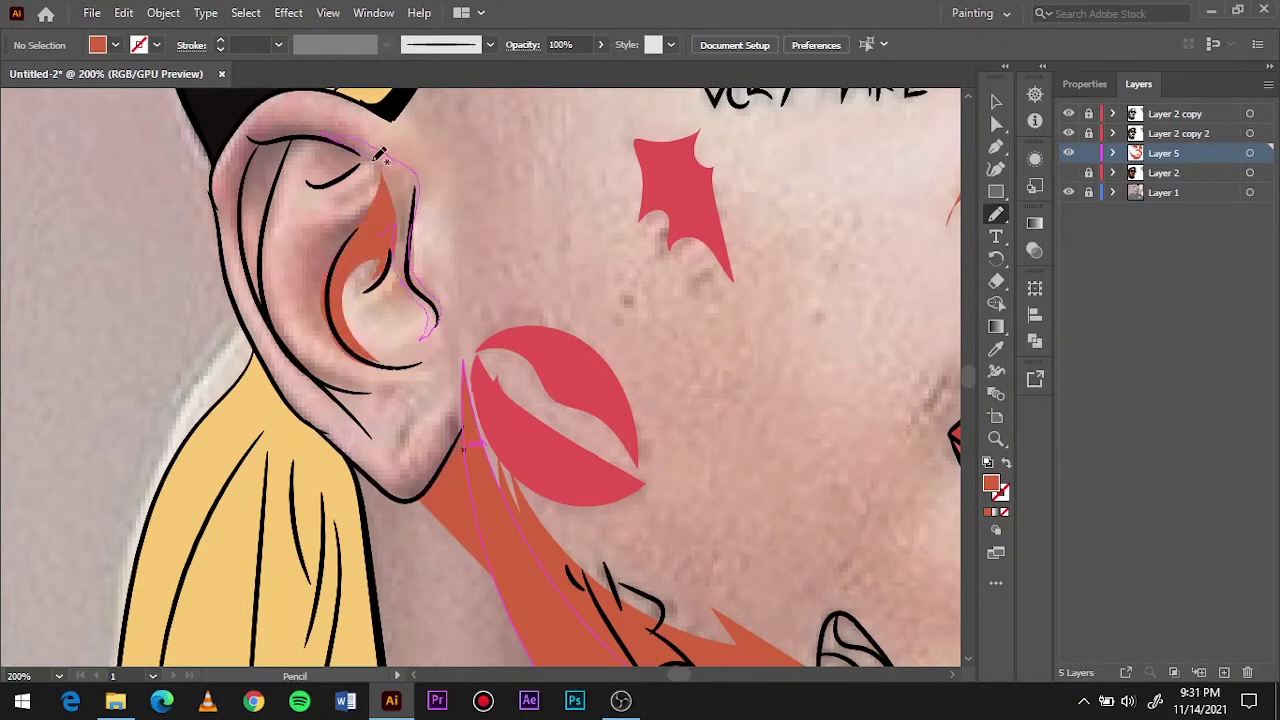
left_click_drag(380, 155, 345, 140)
left_click_drag(415, 418, 408, 462)
left_click_drag(256, 146, 256, 146)
left_click_drag(262, 205, 287, 160)
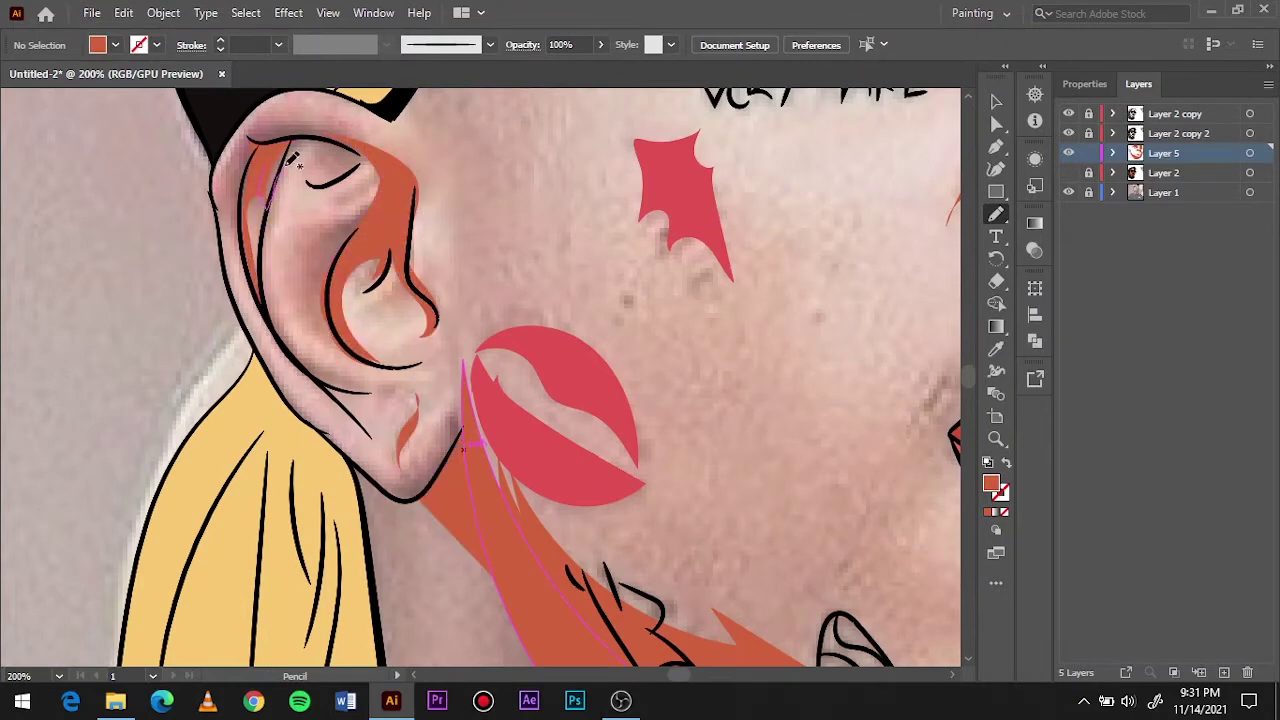
left_click_drag(385, 157, 385, 157)
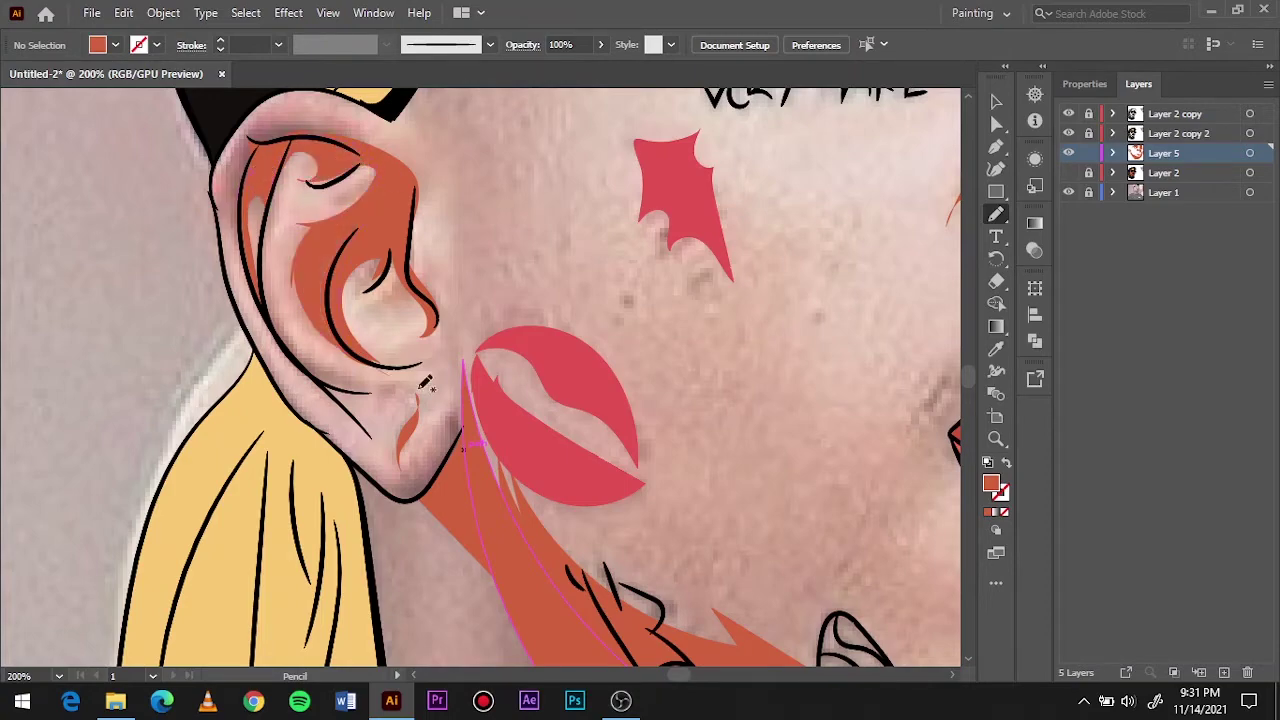
key("ctrl+0")
scroll(450, 330, "up", 5)
scroll(450, 330, "down", 4)
Create Layer 6 and set the fill to deeper red-orange #BF563A.
left_click(1223, 672)
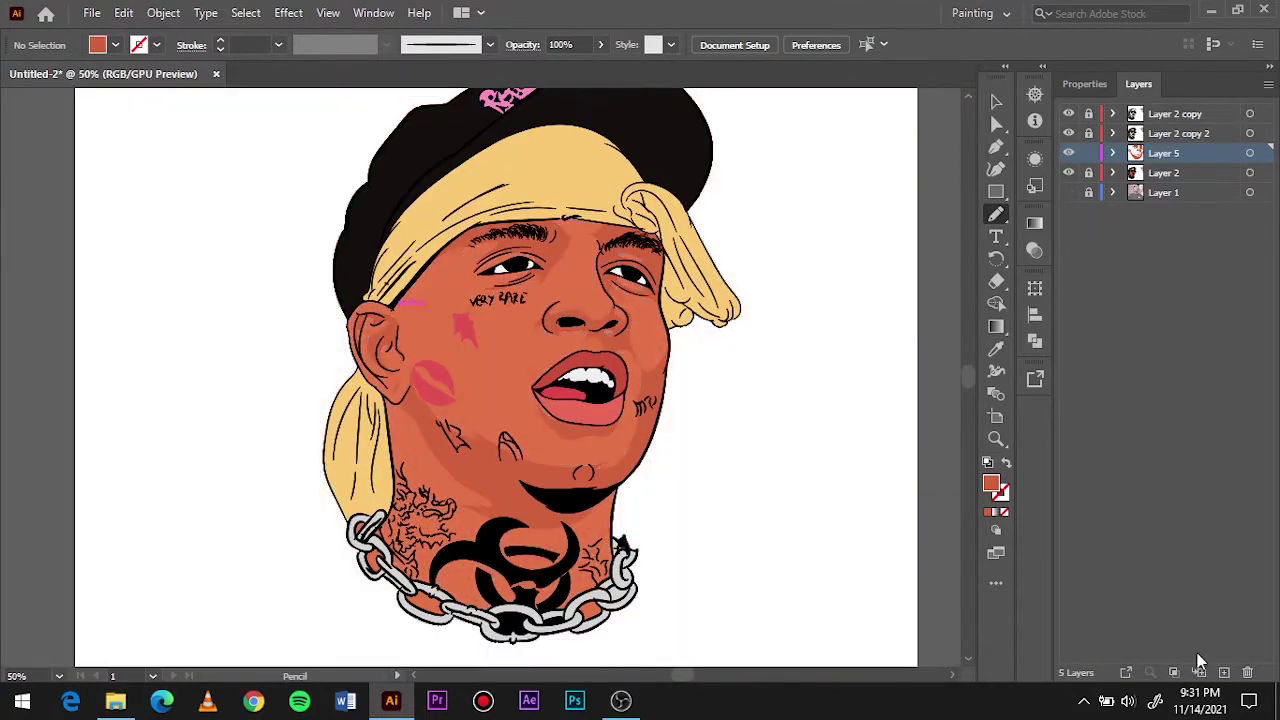
double_click(990, 484)
left_click(560, 284)
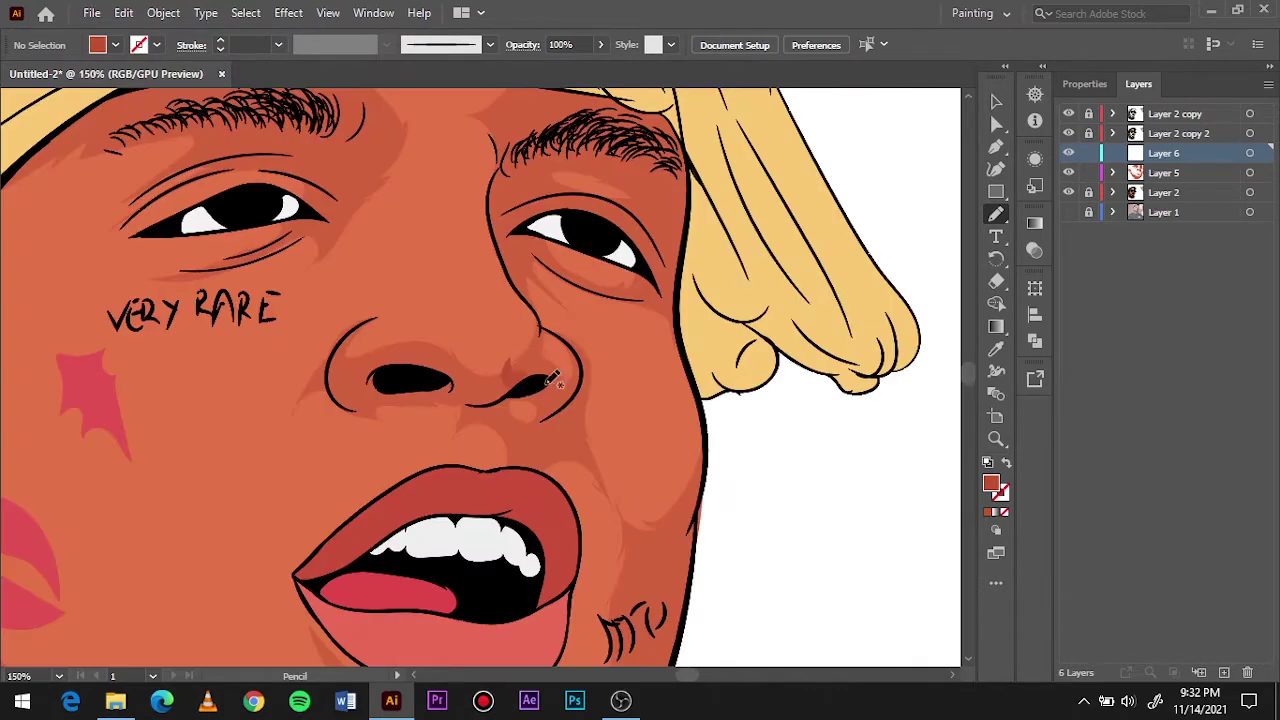
left_click(837, 232)
Draw deeper shading around the right eye socket and eyebrow.
scroll(487, 203, "up", 2)
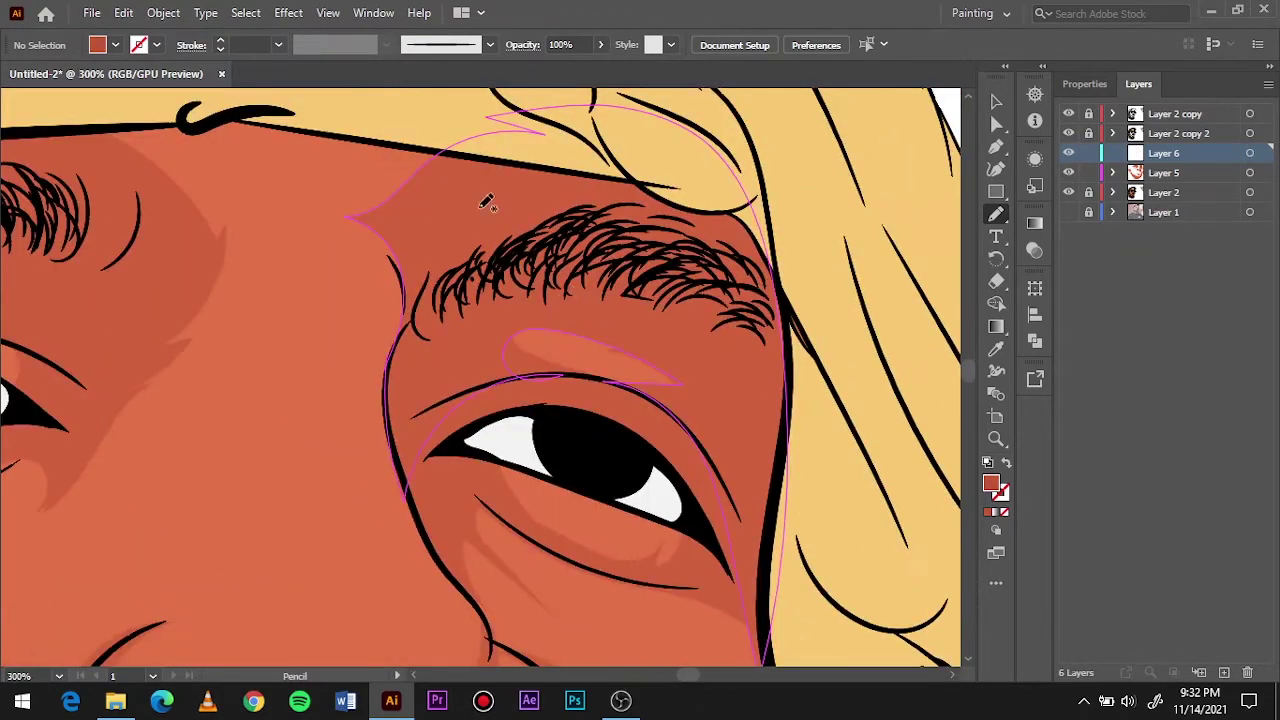
left_click_drag(447, 563, 670, 200)
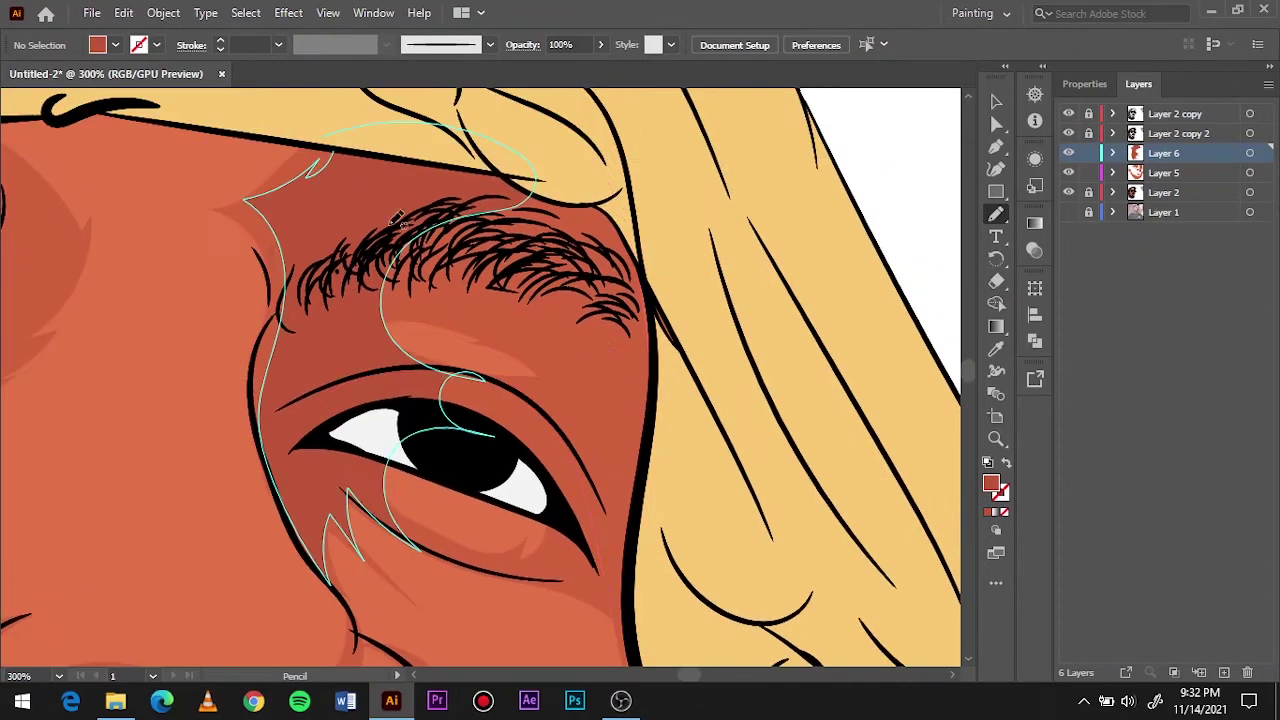
left_click_drag(397, 218, 458, 296)
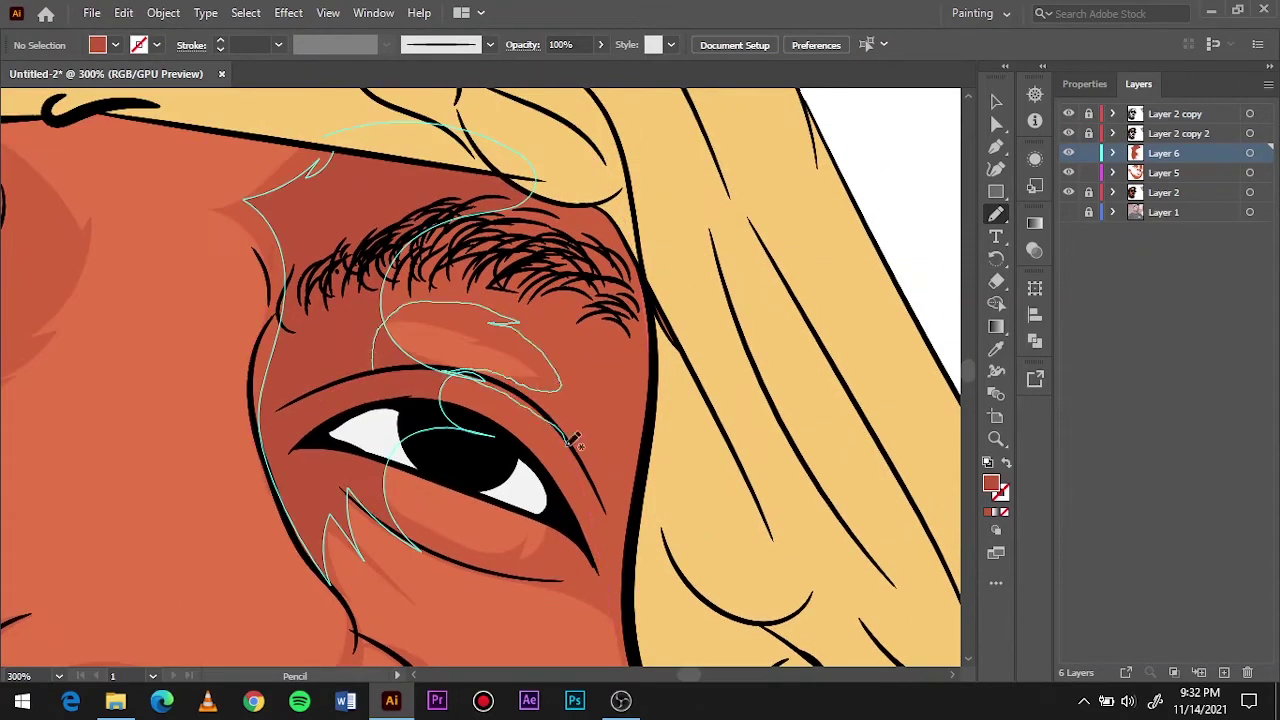
left_click_drag(513, 152, 535, 178)
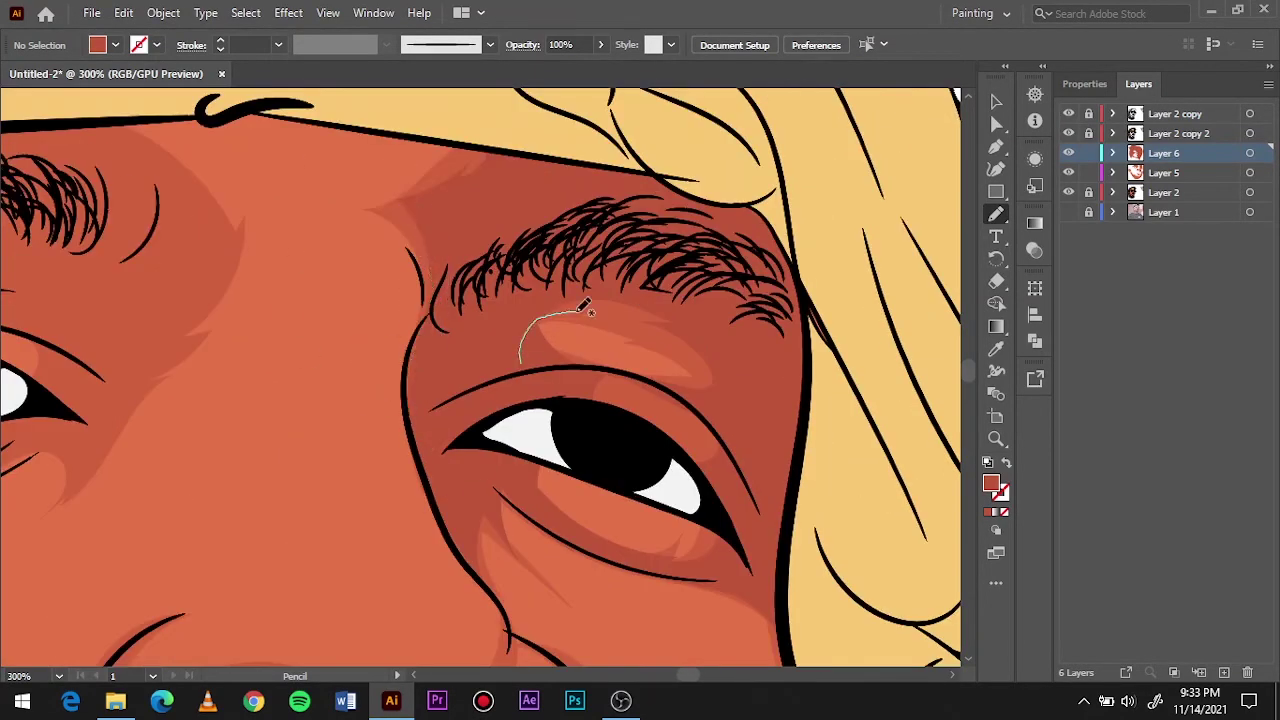
Add deeper shading across the top of the nose.
key("ctrl+0")
key("v")
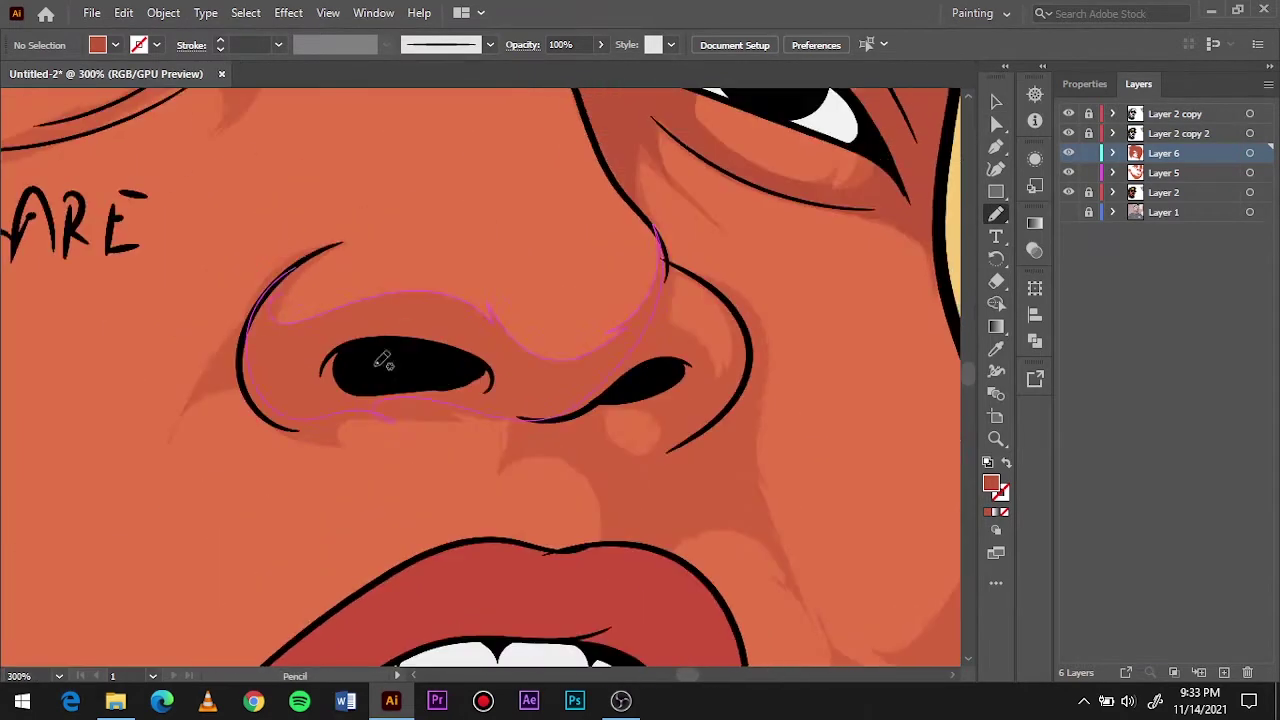
left_click_drag(355, 467, 381, 483)
left_click_drag(347, 335, 642, 382)
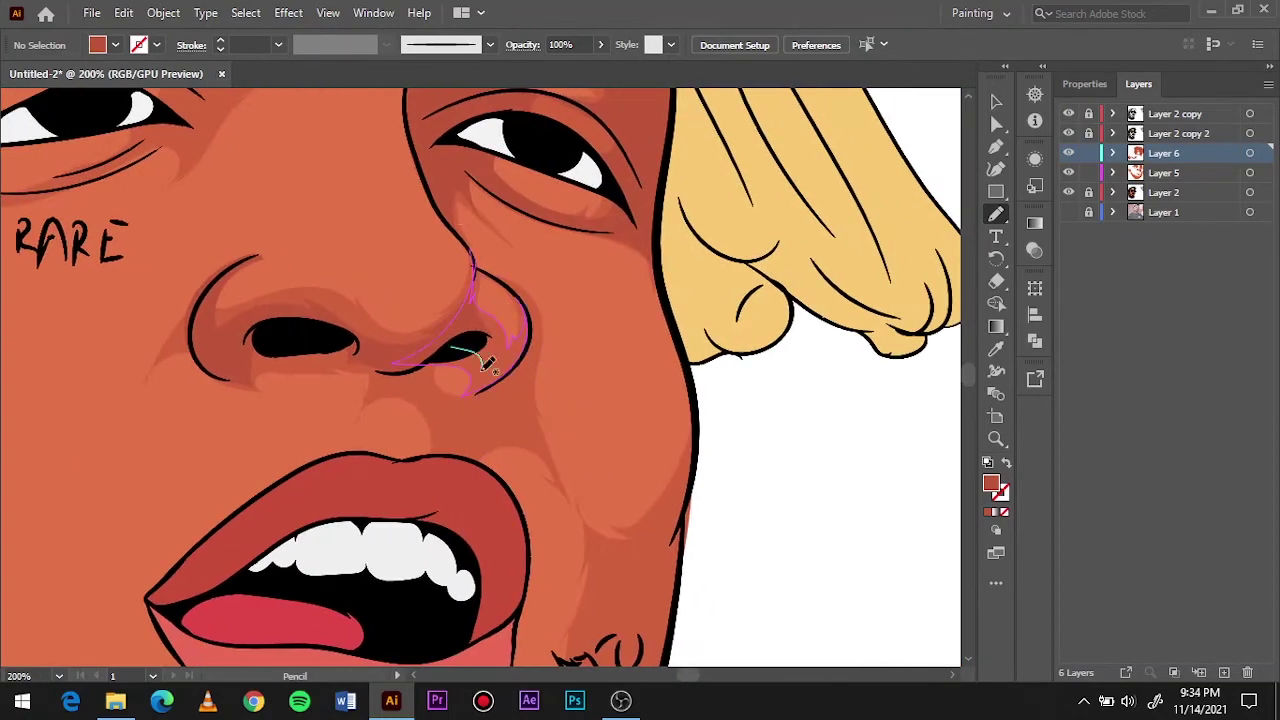
Shade the side of the nose and the right jaw with two strokes.
mouse_move(483, 368)
left_mouse_down()
mouse_move(535, 390)
mouse_move(541, 354)
left_mouse_up()
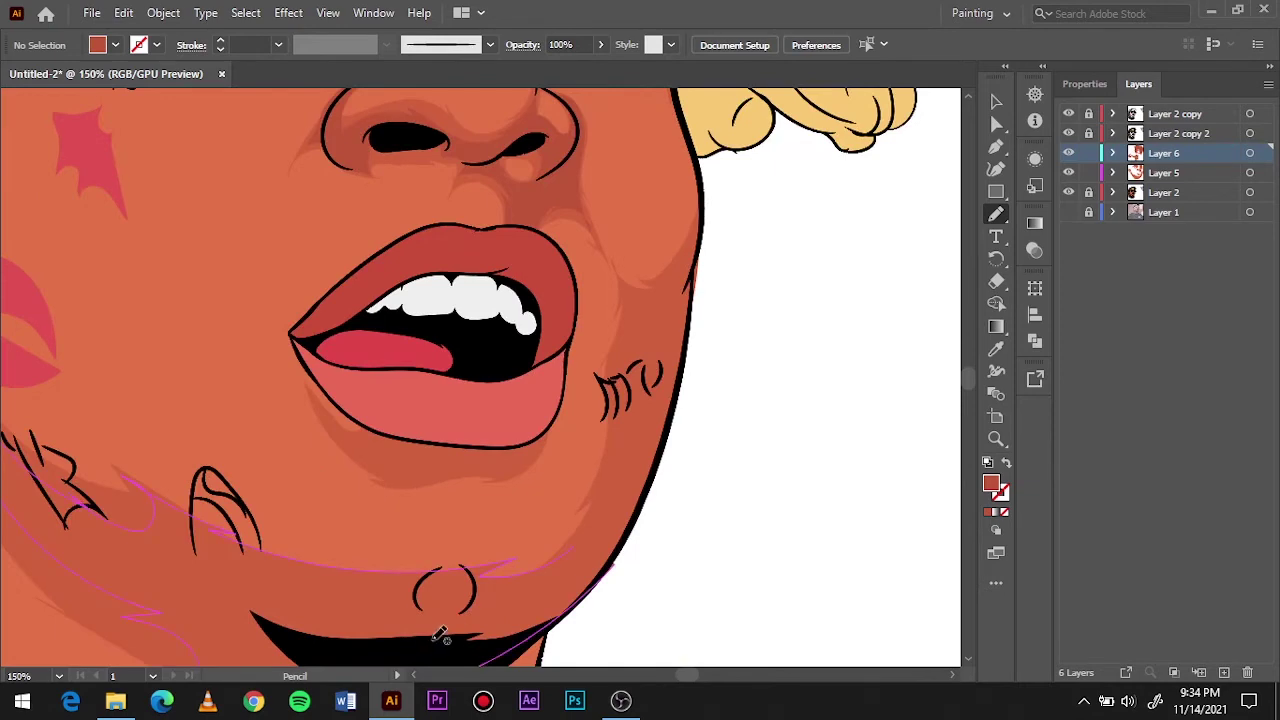
left_click_drag(437, 635, 627, 377)
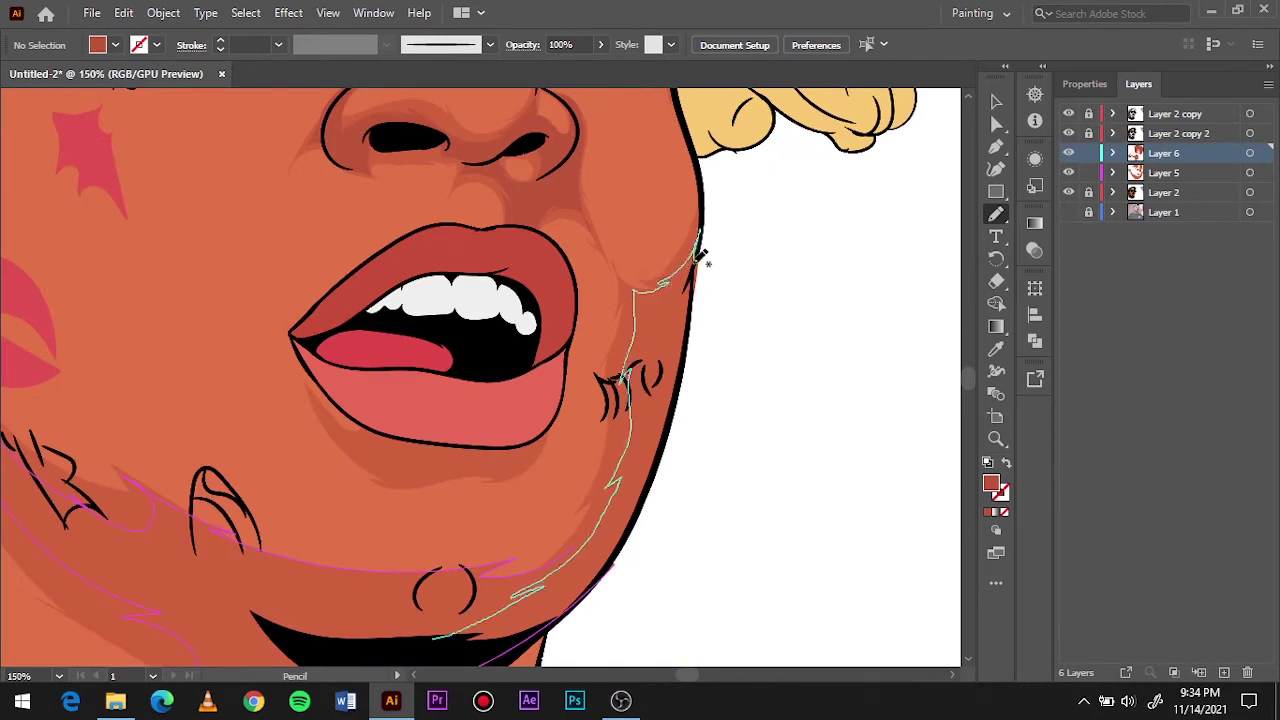
left_click_drag(603, 562, 605, 565)
left_click_drag(651, 514, 666, 486)
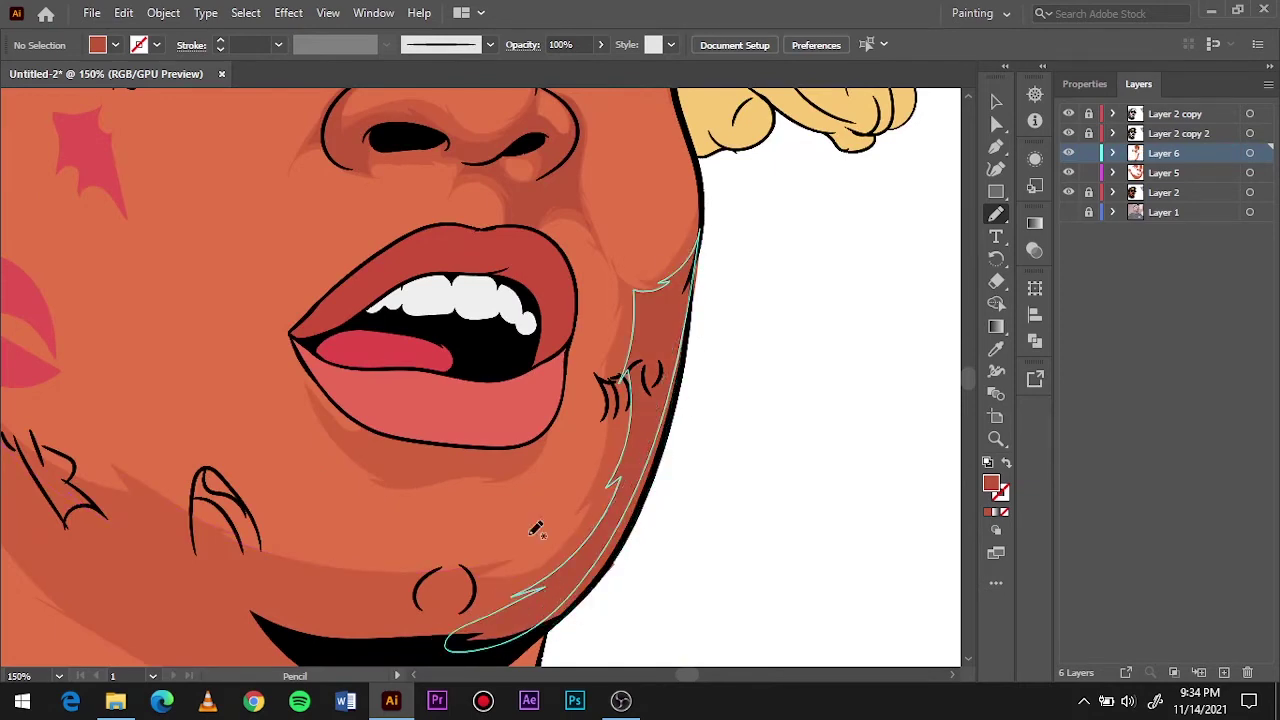
scroll(636, 316, "up", 2)
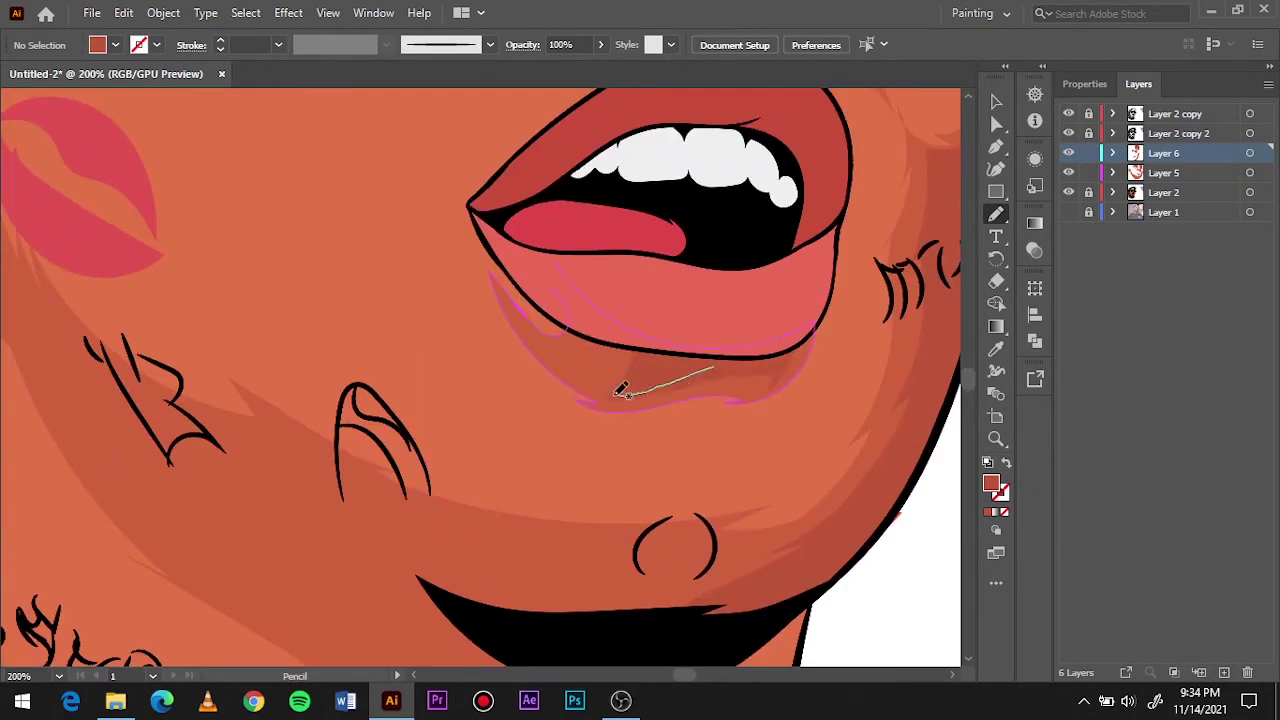
Shade under the lower lip and further along the jaw.
left_click_drag(683, 386, 614, 400)
scroll(500, 477, "down", 1)
mouse_move(805, 430)
left_mouse_down()
mouse_move(775, 365)
mouse_move(820, 425)
left_mouse_up()
scroll(500, 400, "up", 2)
scroll(500, 400, "left", 2)
Add deeper shading inside the ear and below it beside the kiss mark.
mouse_move(268, 268)
left_mouse_down()
mouse_move(313, 213)
mouse_move(290, 270)
left_mouse_up()
key("ctrl+0")
scroll(396, 354, "up", 5)
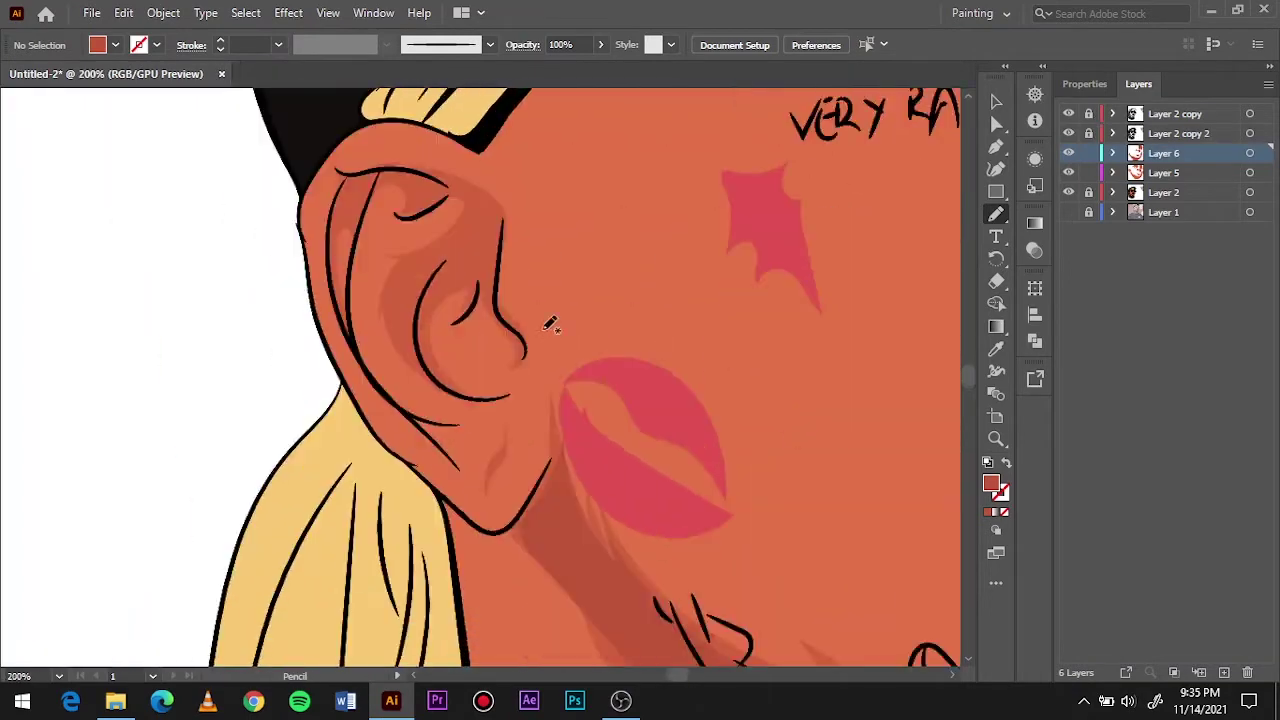
left_click_drag(555, 400, 610, 600)
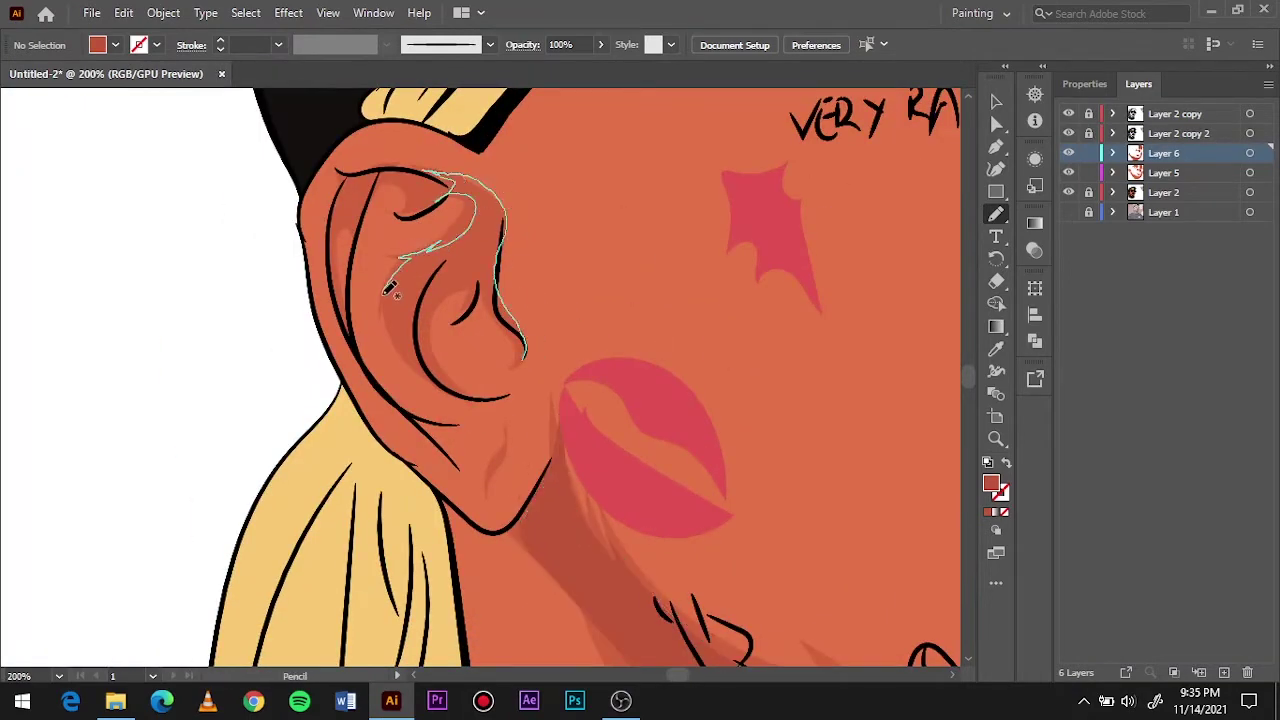
left_click_drag(487, 270, 490, 262)
left_click_drag(410, 207, 460, 200)
Shade around the eyebrow and near the eye, then review the portrait.
key("ctrl+0")
scroll(512, 283, "up", 5)
mouse_move(155, 315)
left_mouse_down()
mouse_move(206, 277)
mouse_move(395, 343)
left_mouse_up()
left_click_drag(663, 275, 663, 277)
mouse_move(614, 195)
left_mouse_down()
mouse_move(586, 394)
mouse_move(486, 366)
left_mouse_up()
key("ctrl+0")
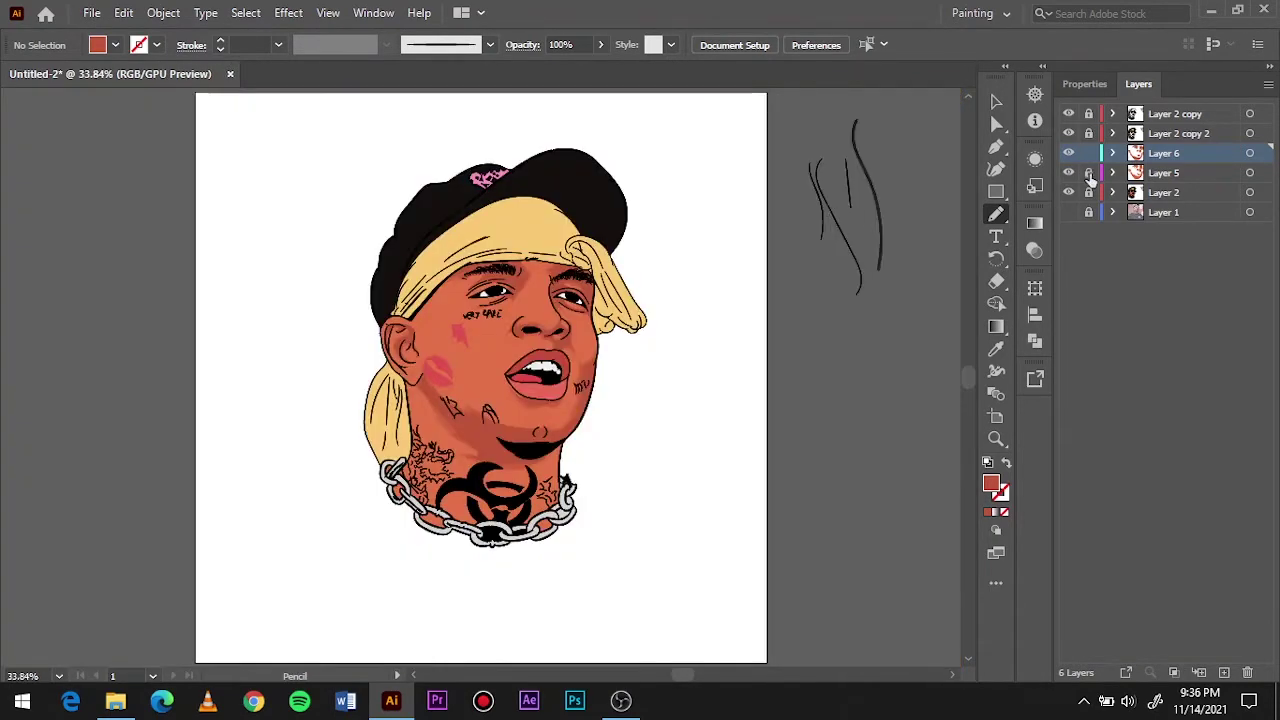
Create Layer 7 with a dark red fill for the next shading pass.
left_click(1224, 672)
double_click(991, 483)
left_click(838, 232)
scroll(543, 286, "up", 5)
scroll(543, 286, "up", 2)
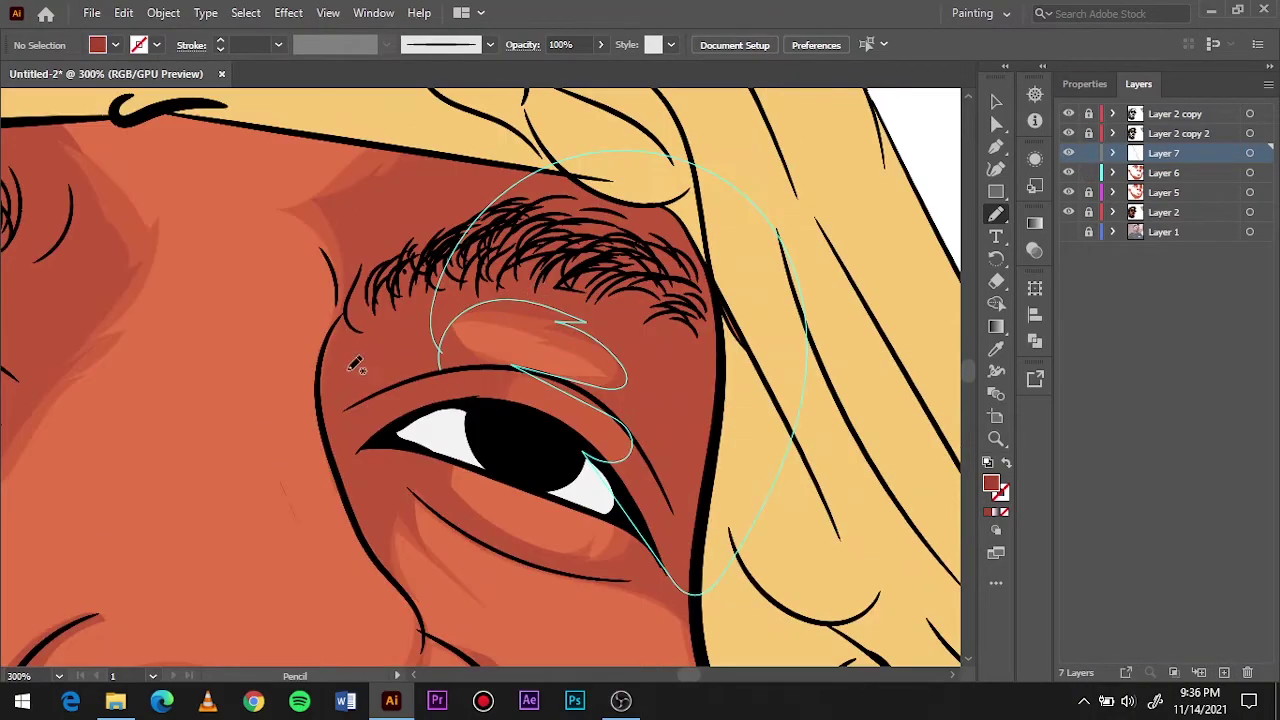
scroll(607, 177, "down", 2)
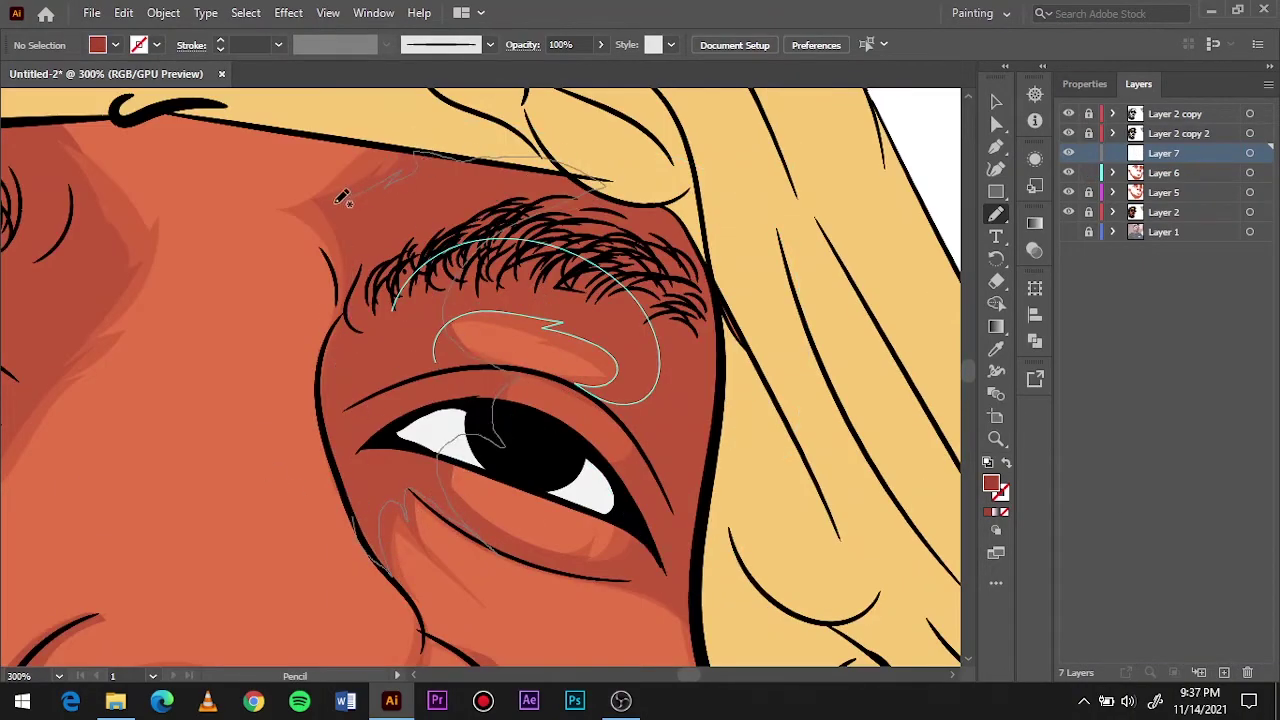
Draw a closed dark shading shape around the right eye socket and brow.
left_click_drag(343, 194, 466, 503)
scroll(594, 320, "down", 2)
scroll(594, 320, "up", 2)
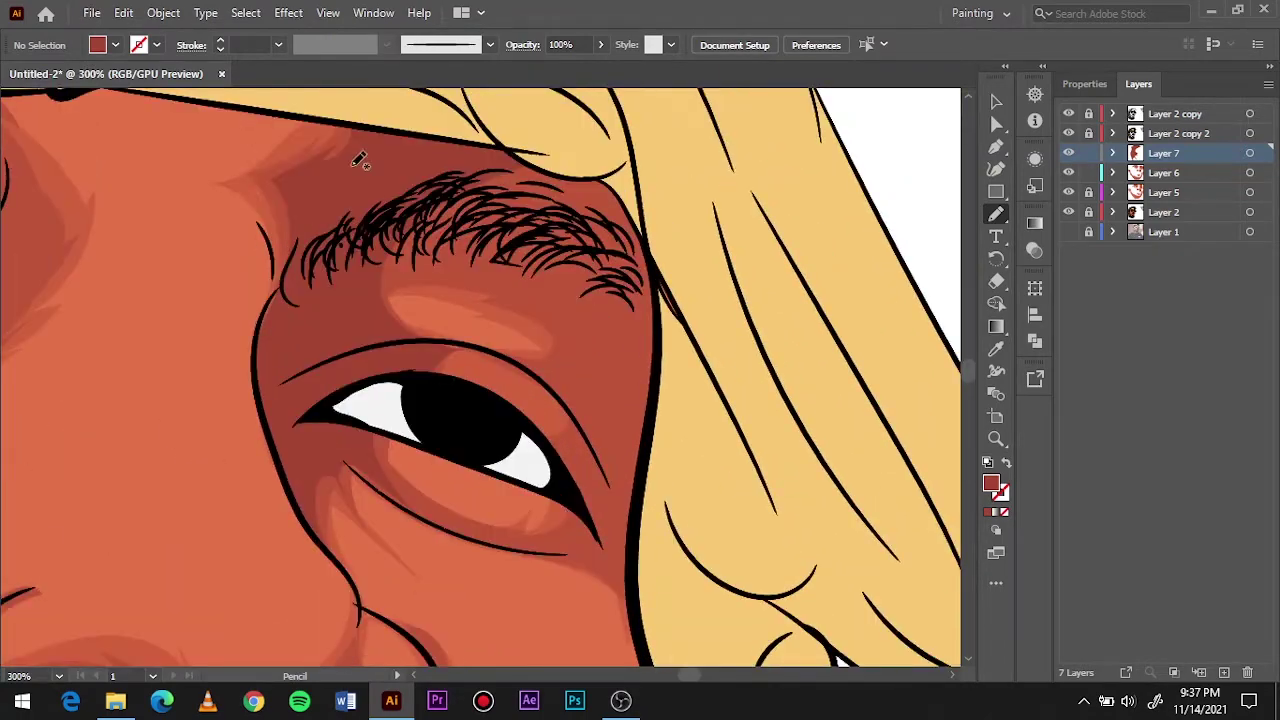
mouse_move(357, 163)
left_mouse_down()
mouse_move(408, 337)
mouse_move(523, 287)
left_mouse_up()
left_click_drag(604, 521, 610, 530)
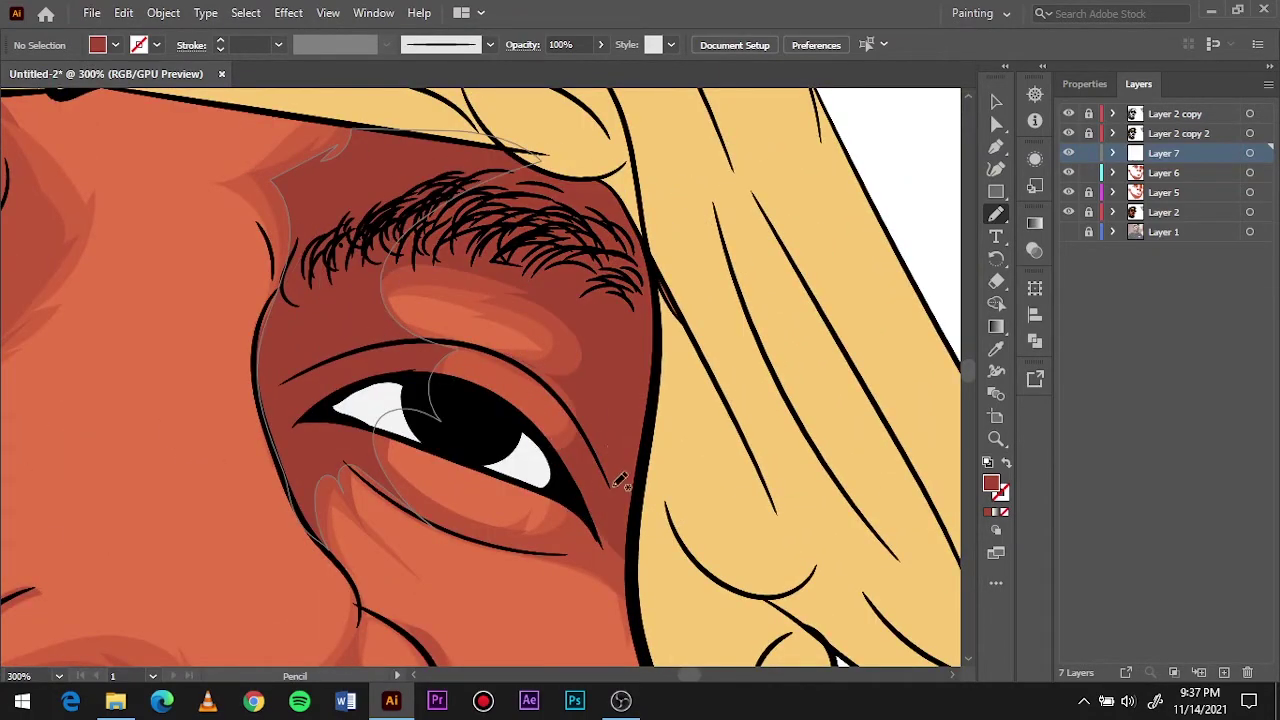
key("ctrl+0")
Shade along both brows, the eye corner and a crescent on the right cheek.
scroll(560, 397, "up", 5)
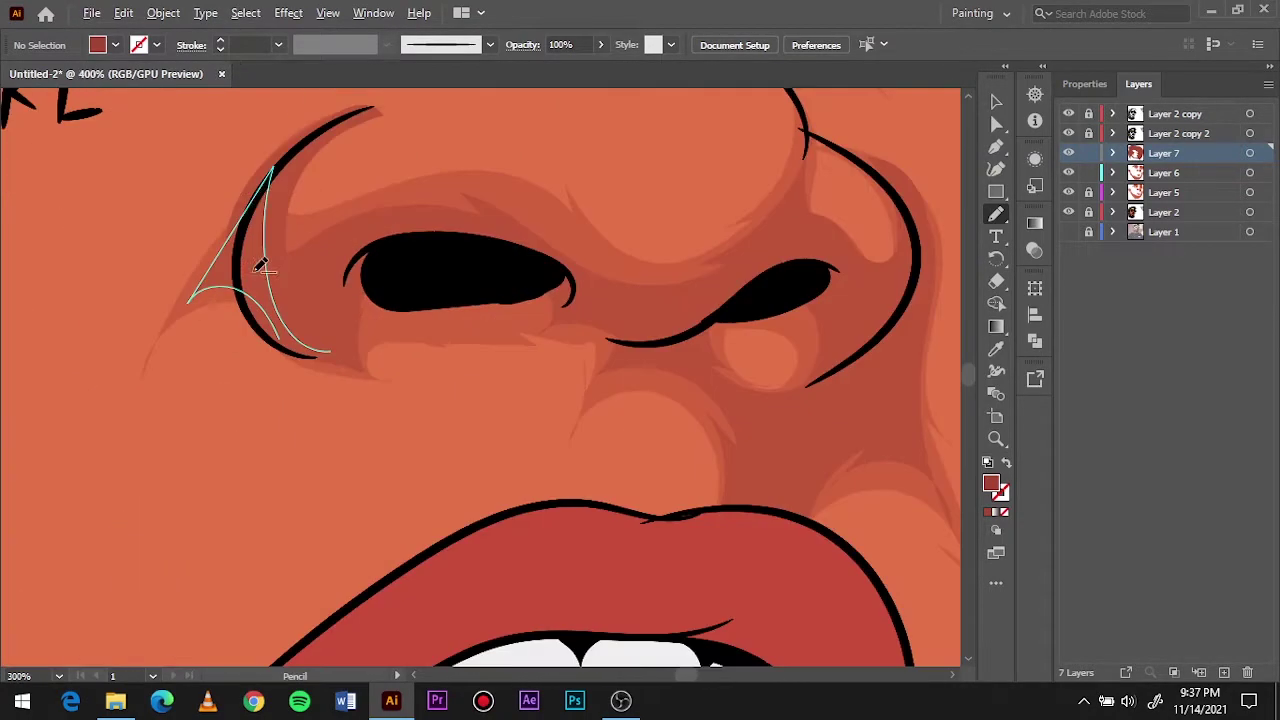
left_click_drag(250, 214, 214, 282)
left_click_drag(284, 336, 244, 284)
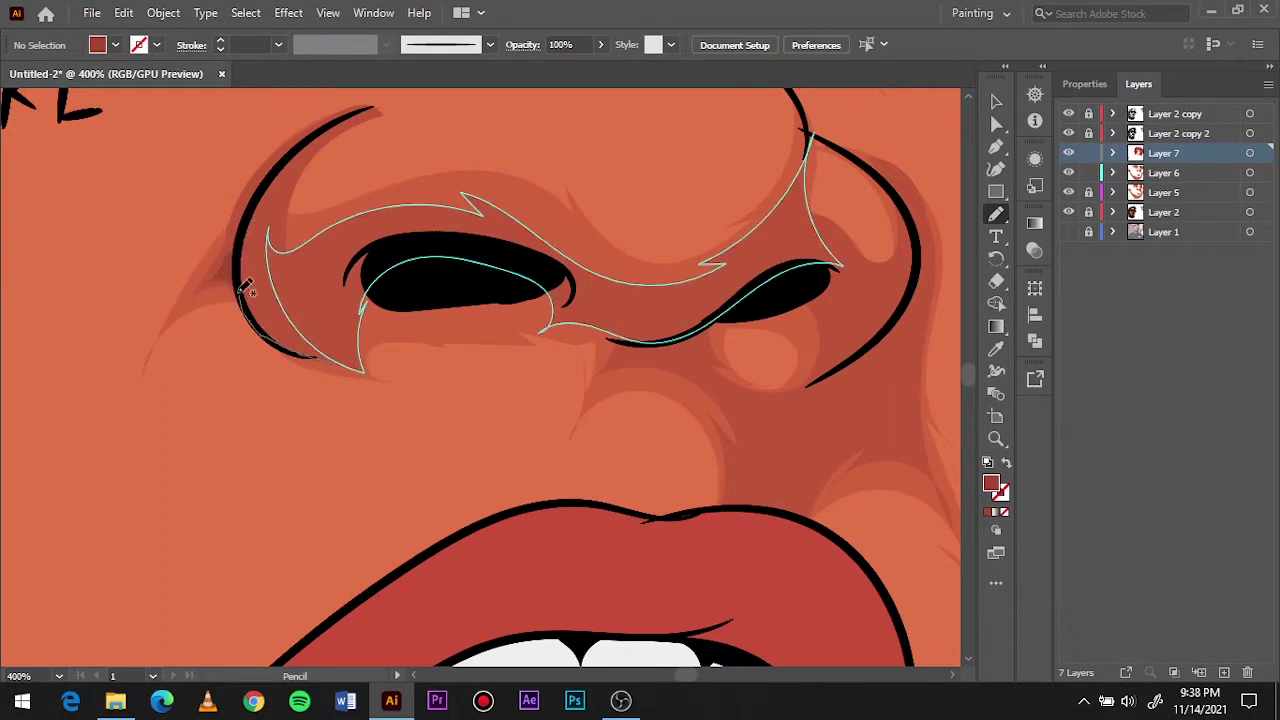
left_click_drag(517, 245, 497, 255)
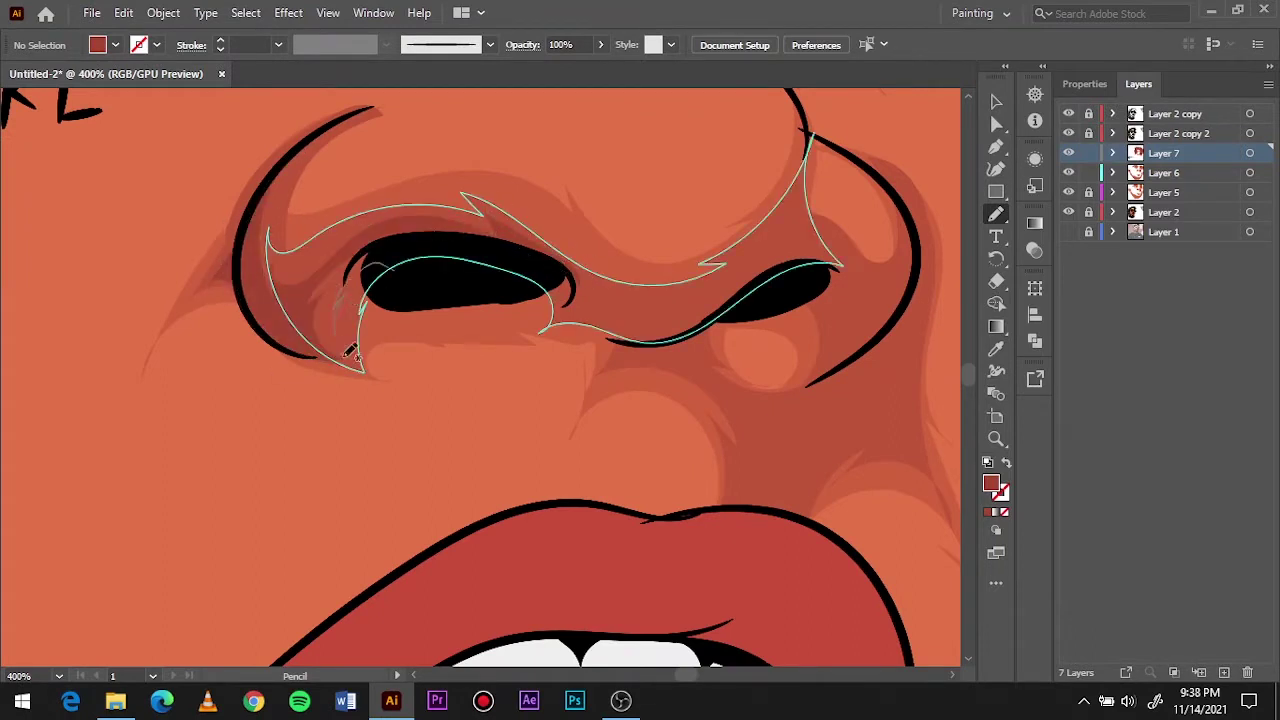
left_click_drag(350, 350, 356, 362)
left_click_drag(551, 286, 763, 234)
left_click_drag(515, 292, 540, 300)
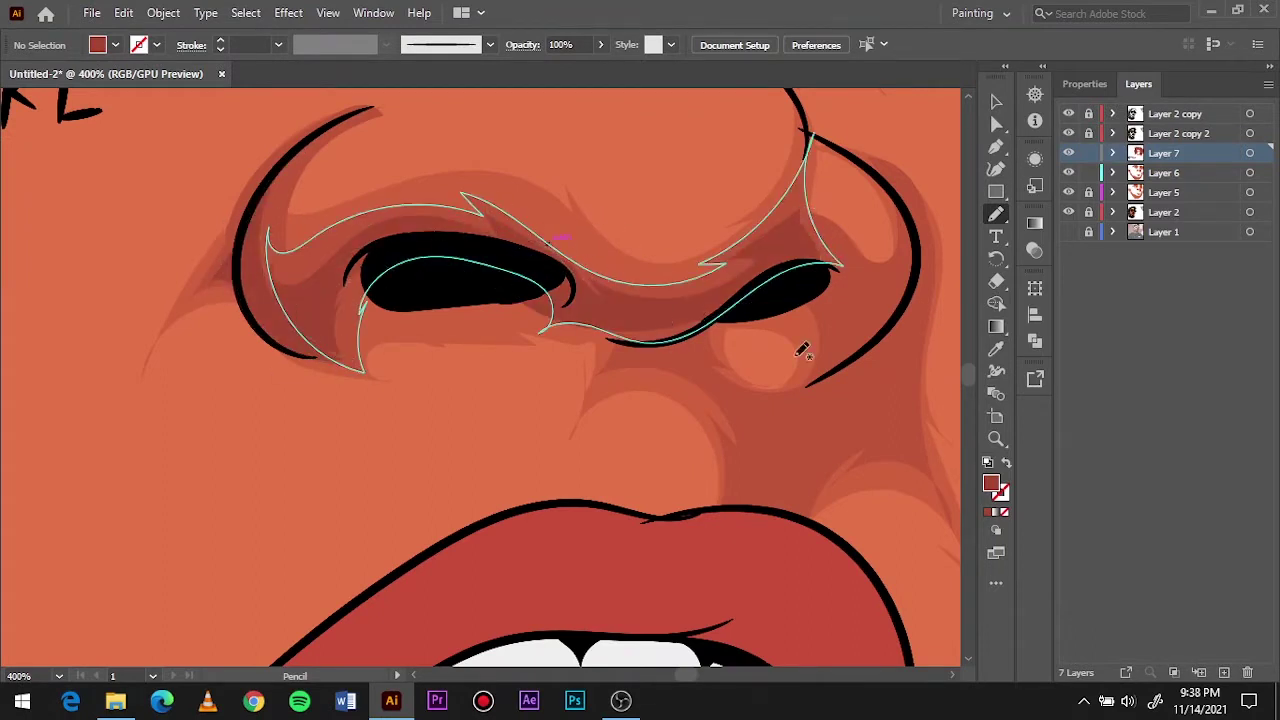
left_click_drag(790, 265, 806, 193)
left_click_drag(812, 383, 808, 385)
Remove the stray star-shaped cheek shading and a discarded jawline stroke.
key("ctrl+0")
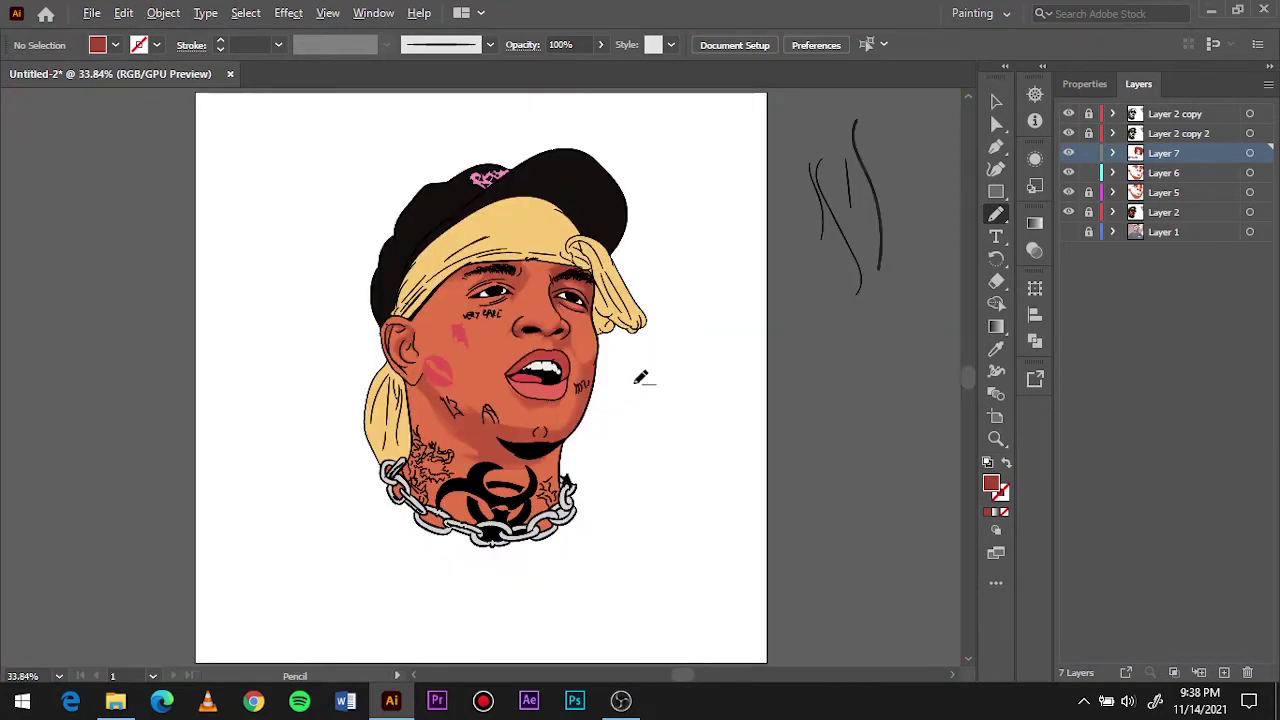
scroll(637, 374, "up", 5)
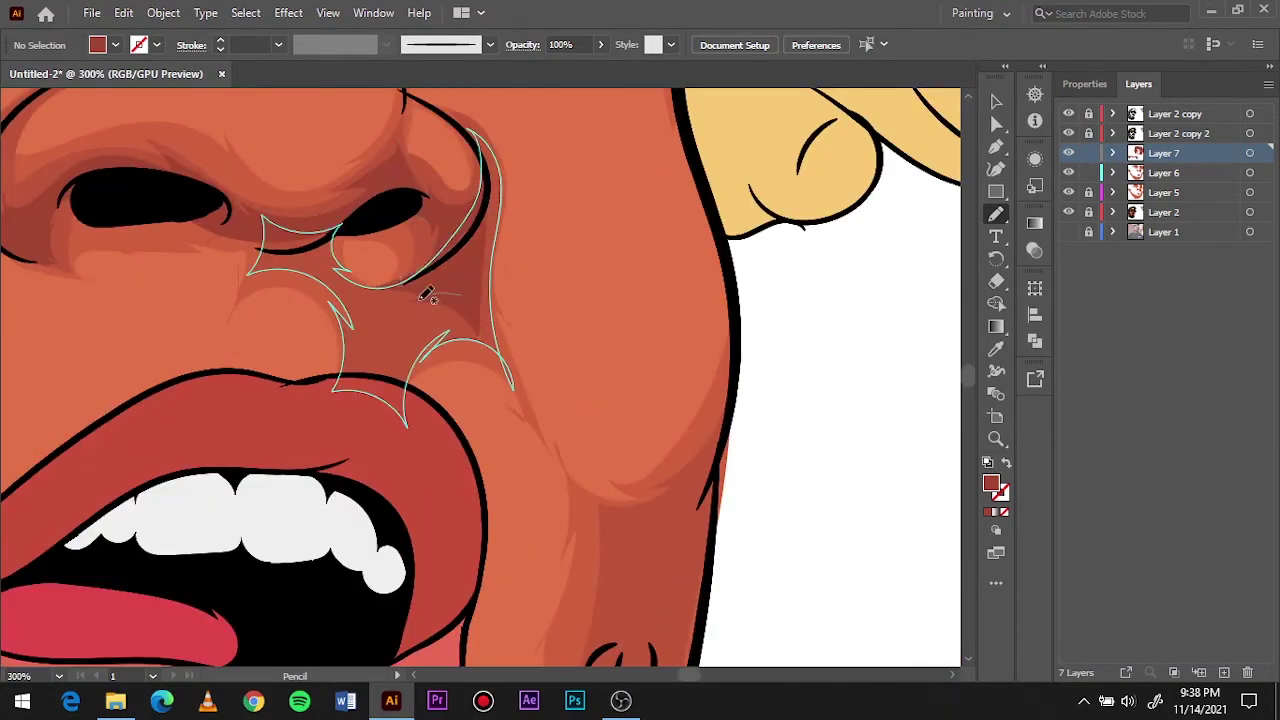
key("ctrl+z")
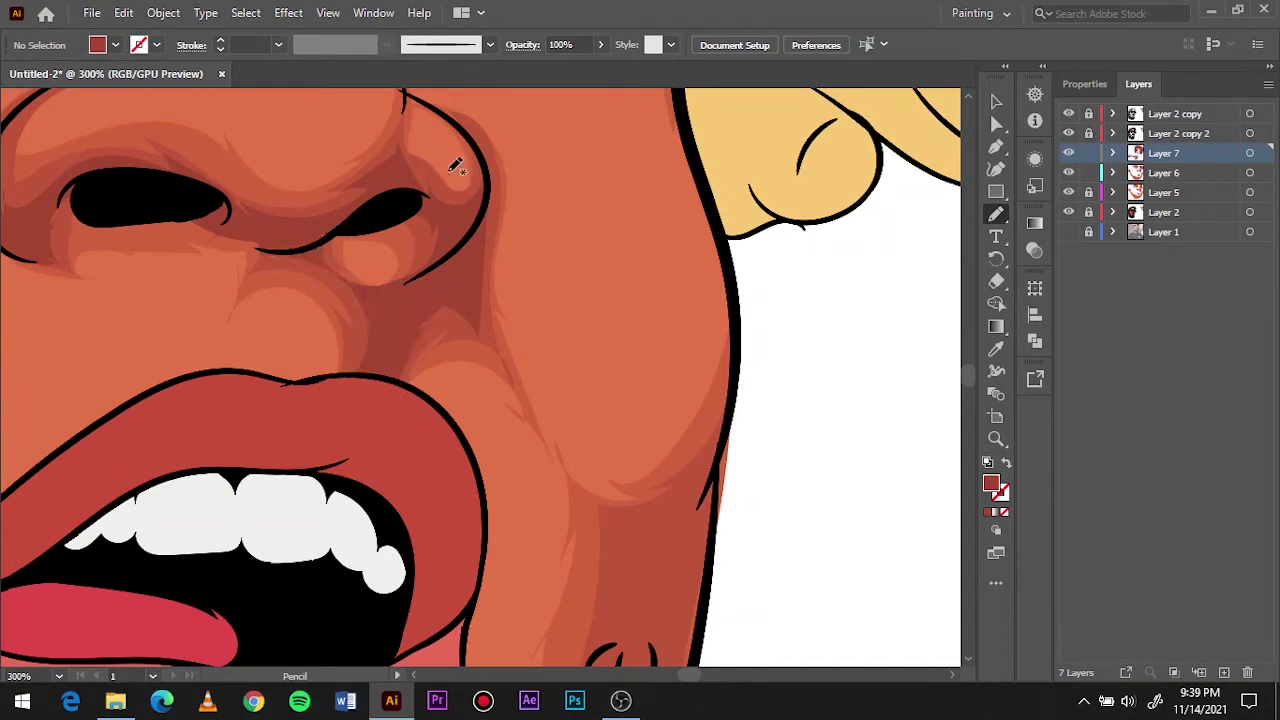
scroll(392, 393, "down", 4)
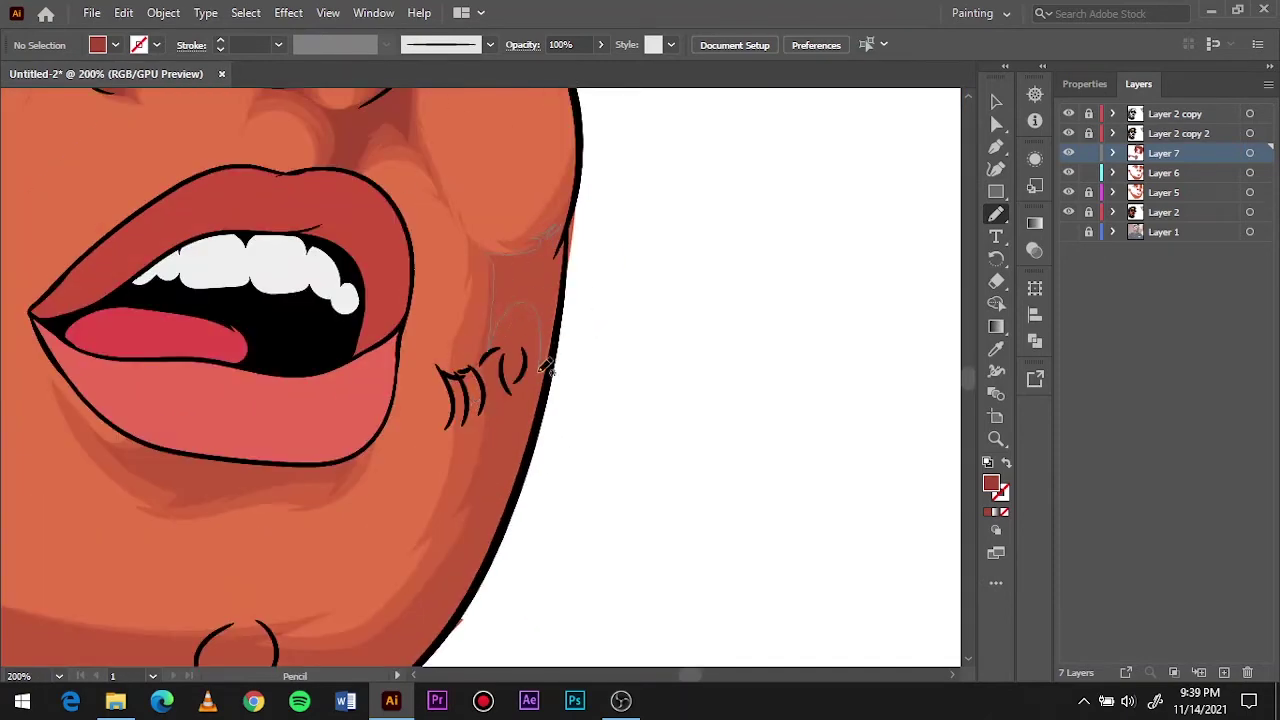
Pencil dark shading under the chin, extending it up toward the cheek.
scroll(163, 390, "down", 3)
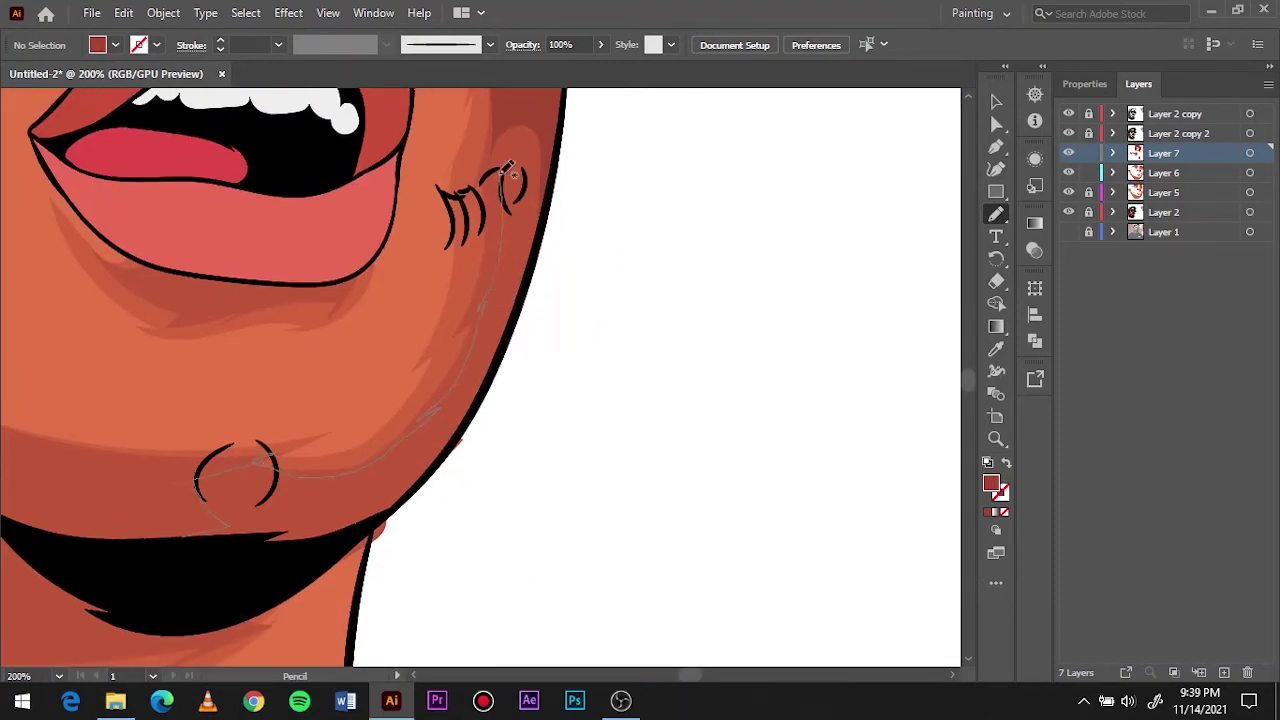
left_click_drag(520, 300, 520, 302)
key("ctrl+z")
scroll(675, 316, "down", 5)
scroll(227, 294, "up", 5)
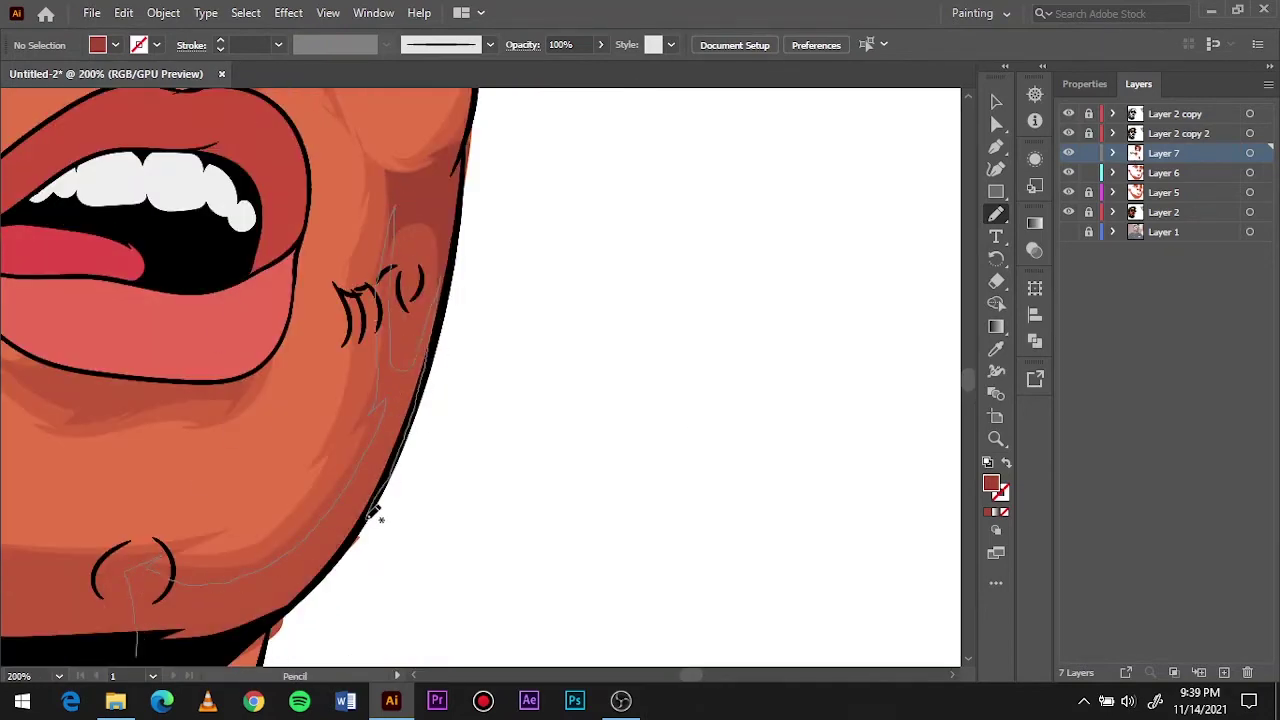
scroll(374, 514, "down", 5)
scroll(143, 552, "up", 5)
left_click_drag(486, 434, 692, 450)
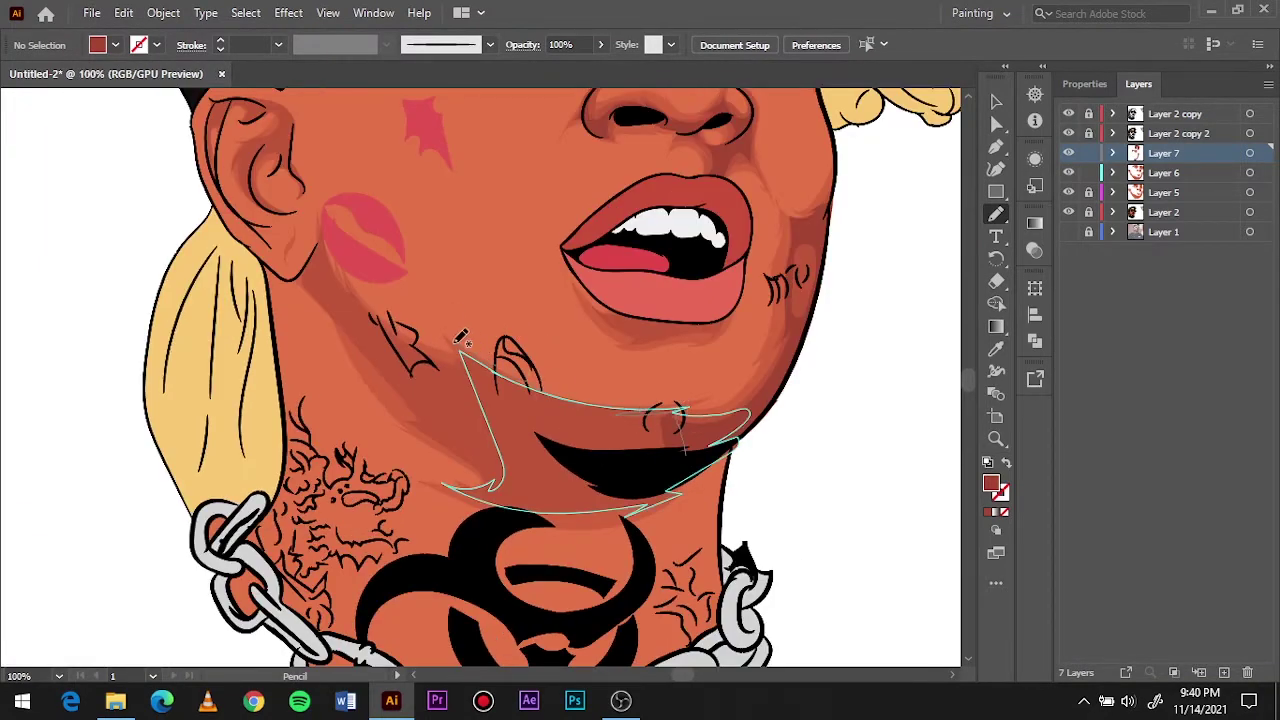
left_click_drag(425, 393, 495, 482)
Draw dark shading shapes around and inside the ear swirl.
scroll(495, 482, "down", 5)
scroll(400, 283, "up", 5)
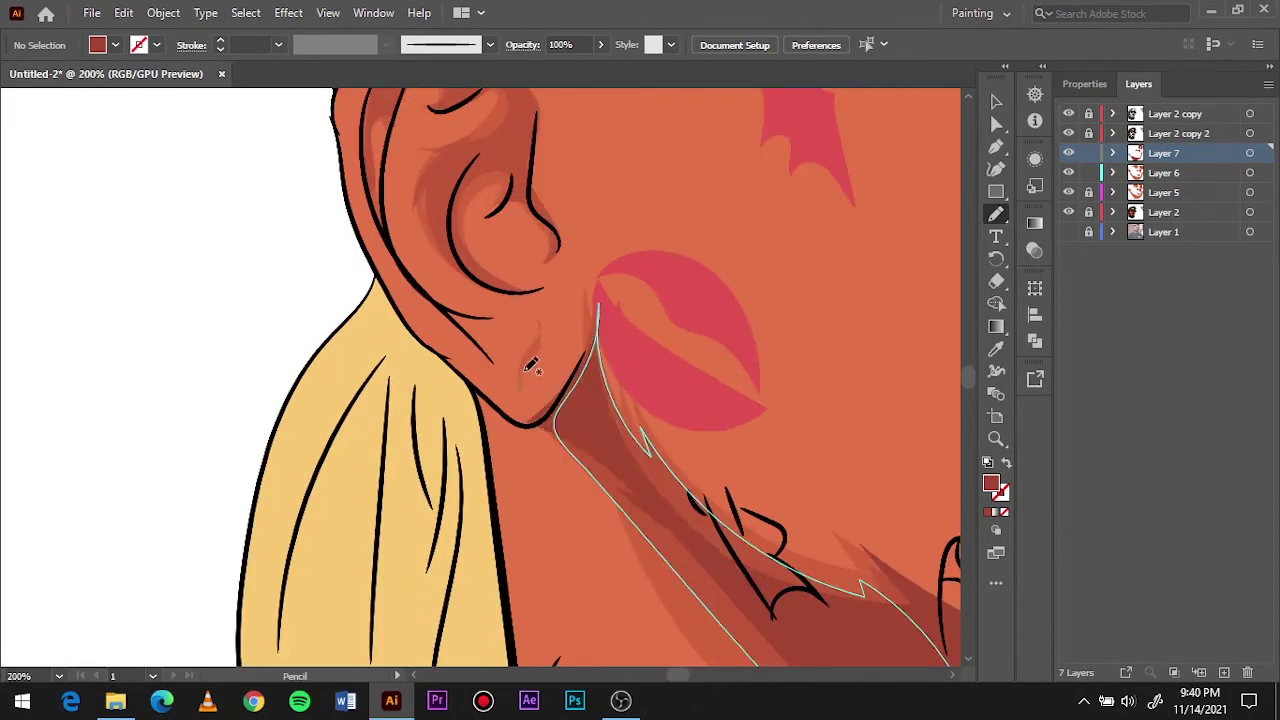
scroll(529, 400, "up", 3)
left_click_drag(386, 271, 452, 224)
mouse_move(400, 312)
left_mouse_down()
mouse_move(519, 283)
mouse_move(540, 322)
left_mouse_up()
left_click_drag(460, 330, 597, 540)
left_click_drag(450, 300, 600, 340)
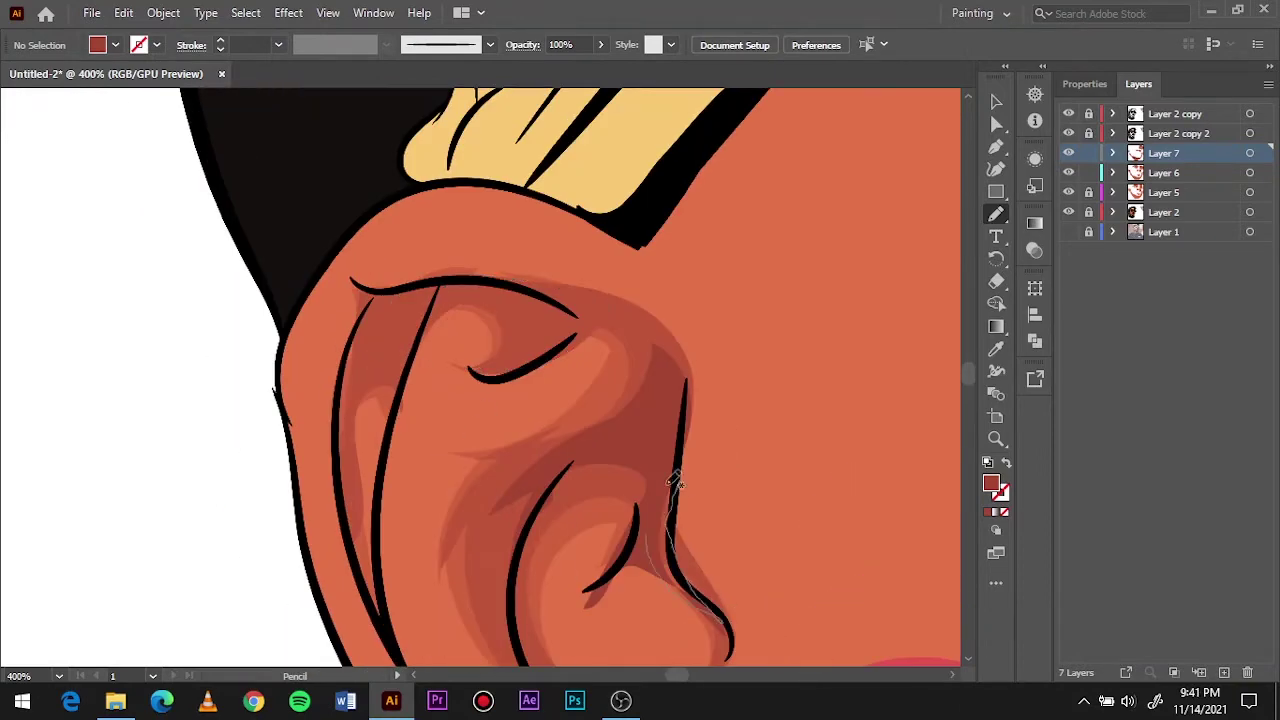
left_click_drag(375, 288, 372, 292)
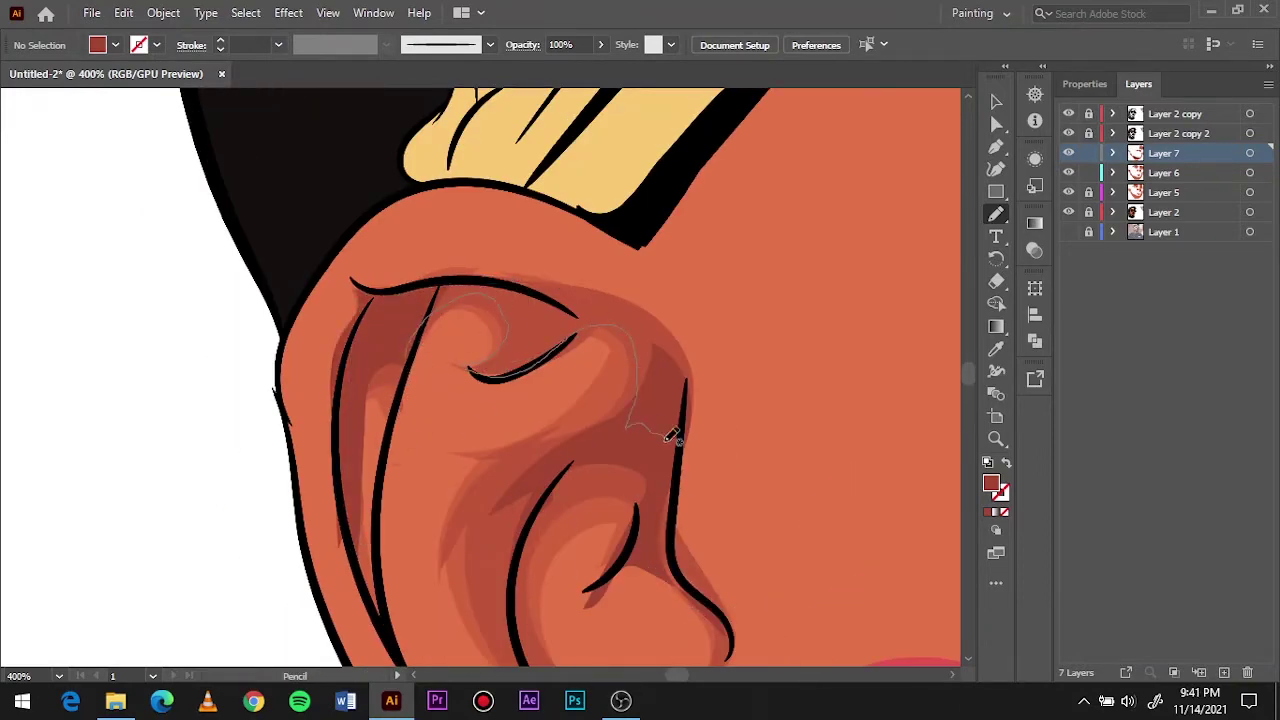
left_click_drag(672, 437, 672, 440)
Shade over the brow and upper eyelid with the Pencil.
key("ctrl+0")
key("v")
scroll(509, 327, "up", 8)
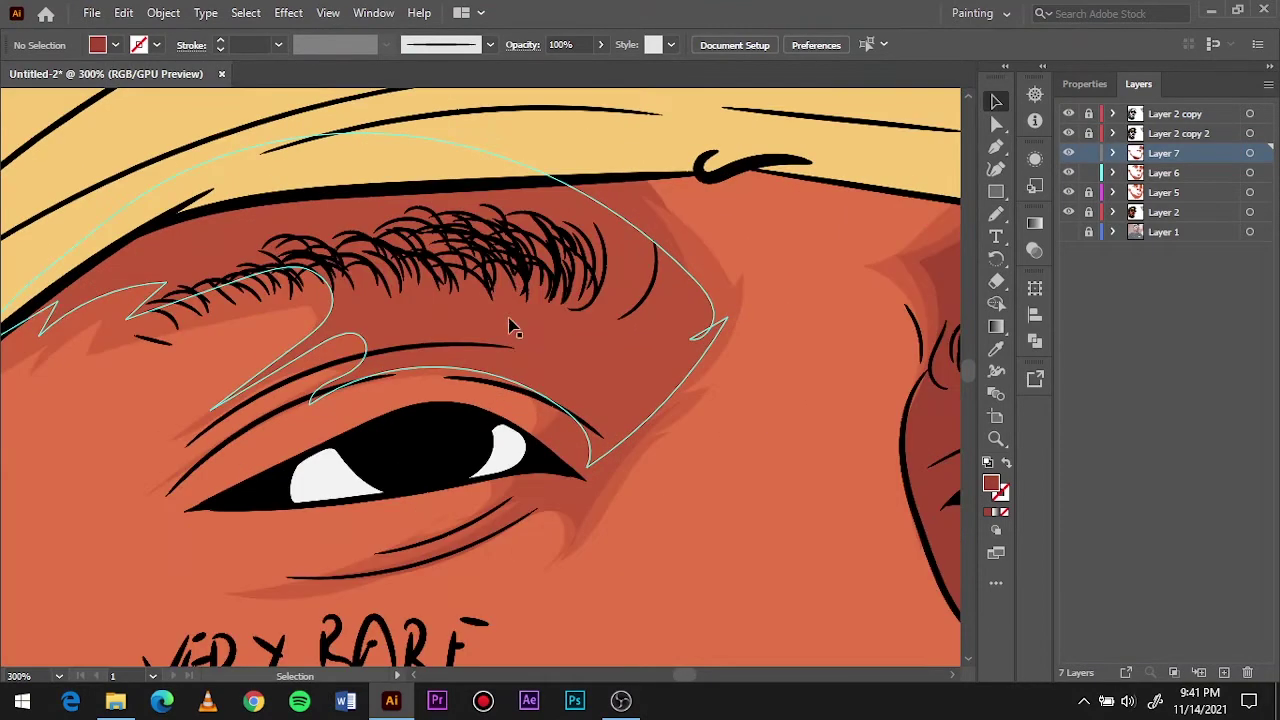
key("n")
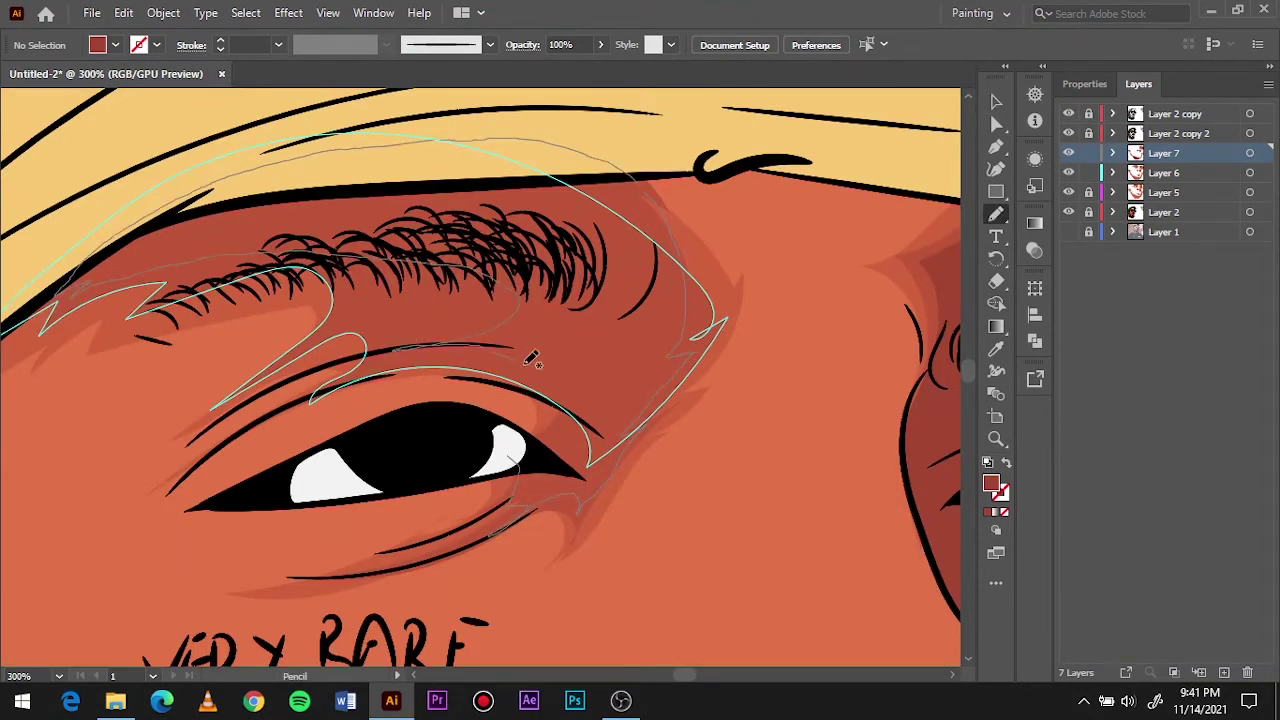
left_click_drag(531, 360, 520, 352)
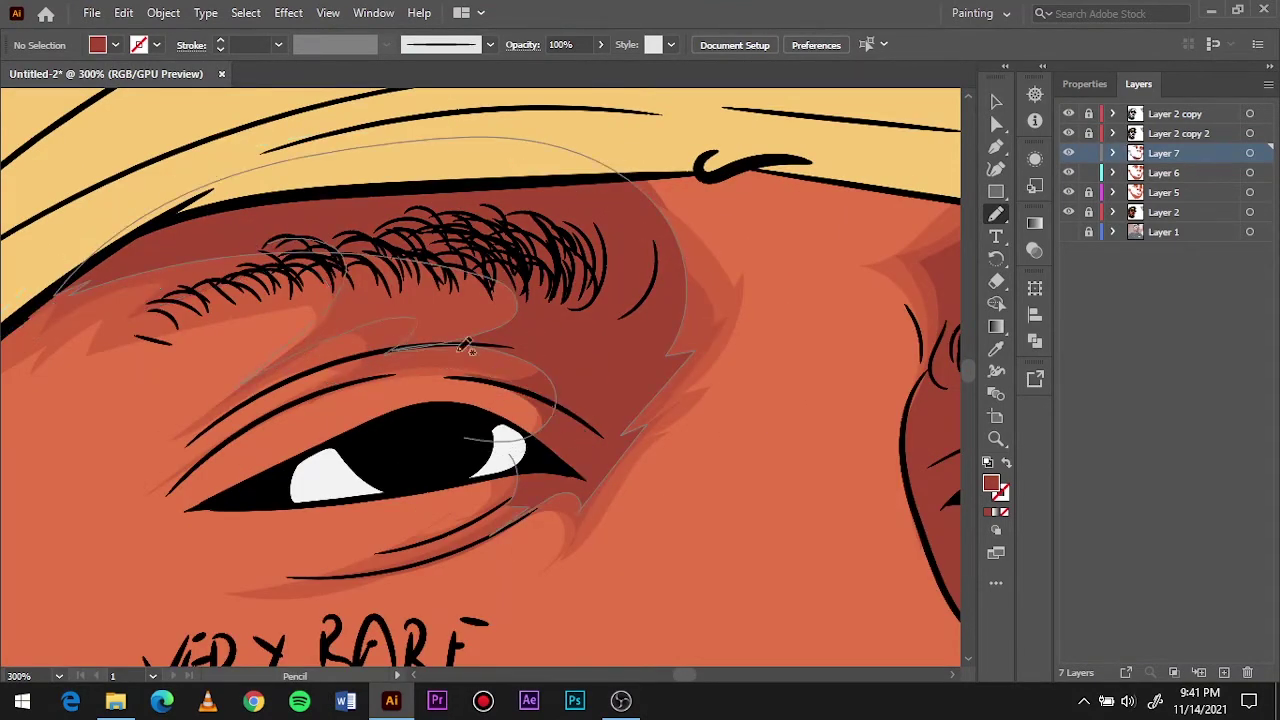
key("ctrl+0")
Add a new layer above Layer 2 and set an orange fill colour.
left_click(1190, 212)
left_click(1224, 672)
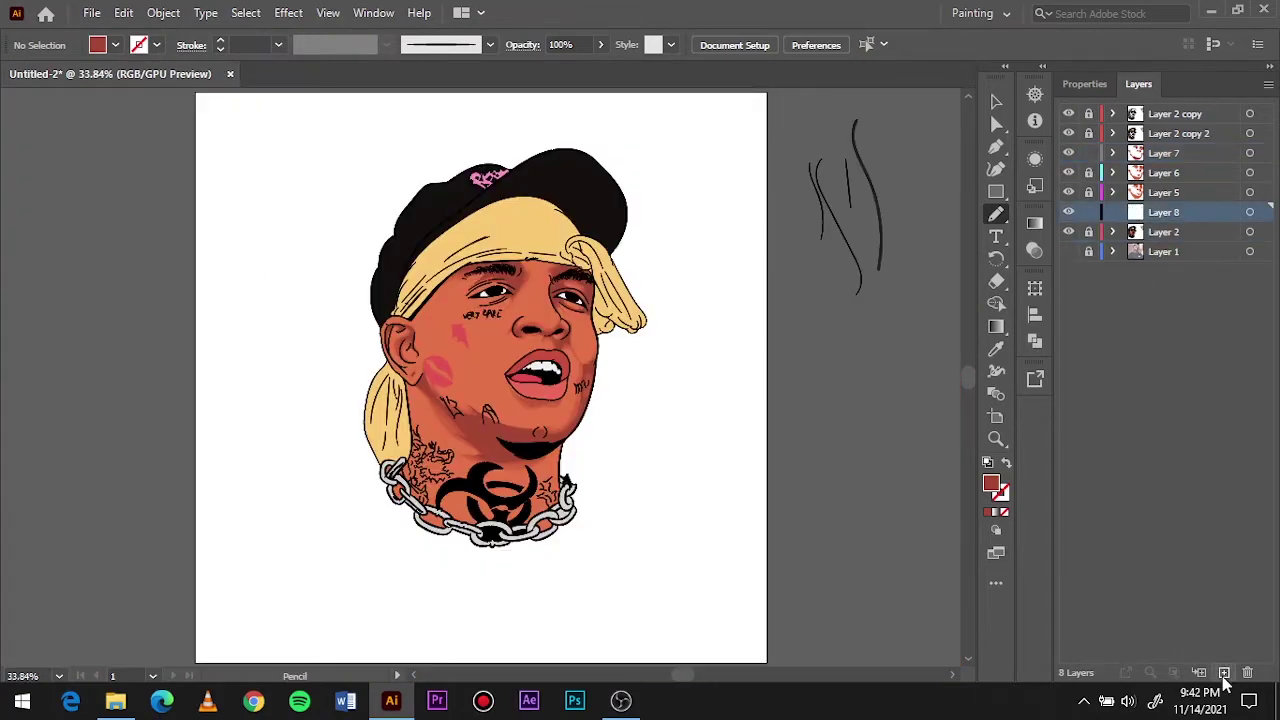
scroll(600, 400, "up", 5)
double_click(990, 483)
left_click(837, 229)
Draw an orange shading shape on the cheek, comparing against the reference photo.
left_click_drag(531, 368, 658, 472)
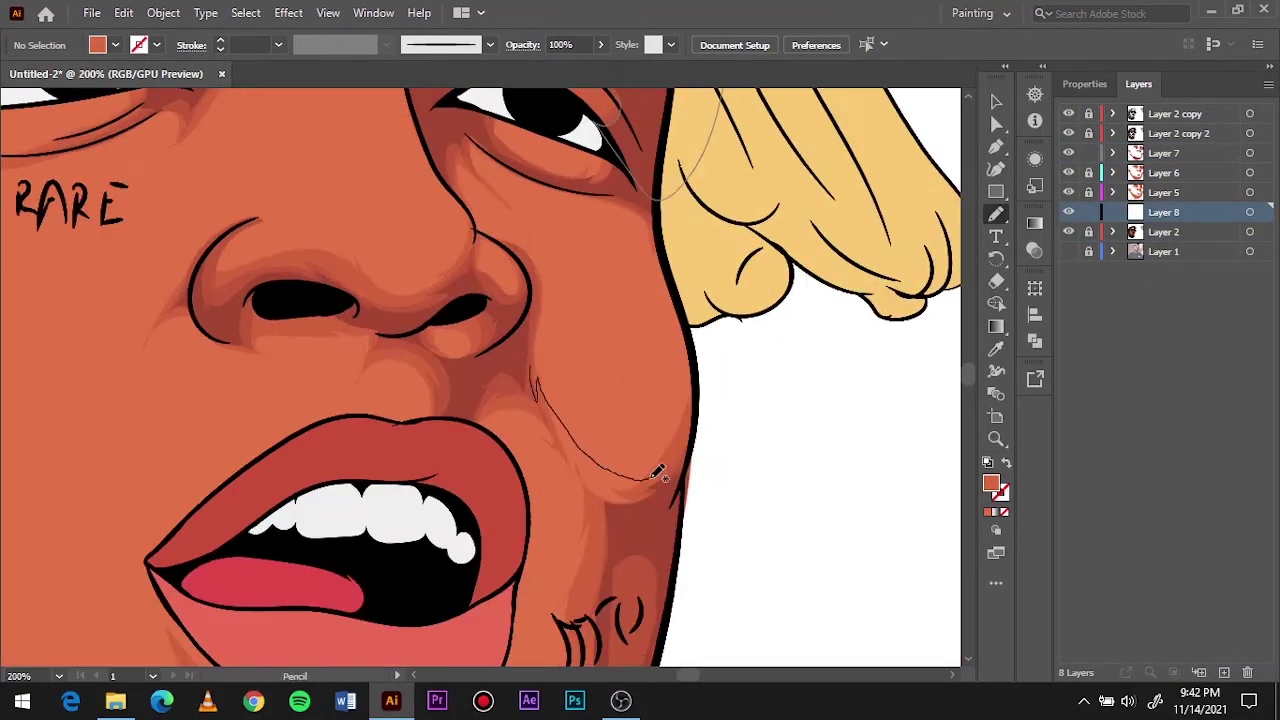
left_click(1068, 251)
left_click(1068, 231)
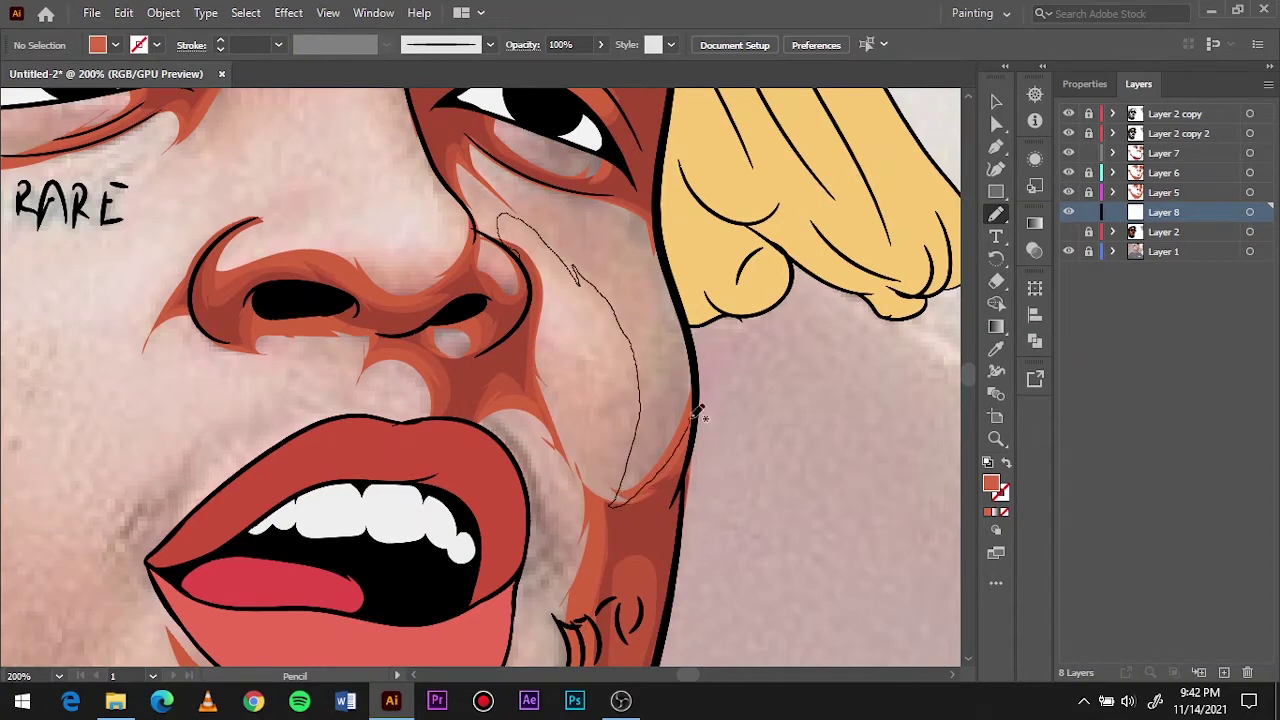
left_click_drag(562, 177, 483, 196)
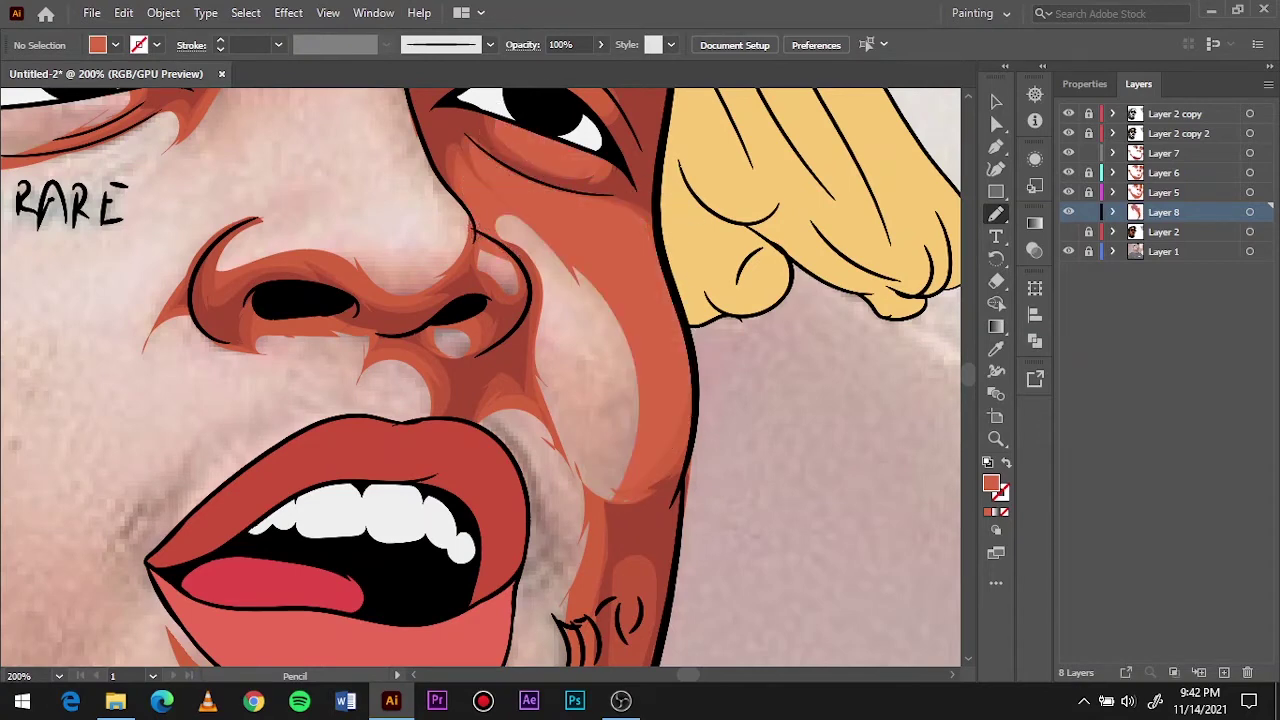
left_click(1068, 231)
left_click(1068, 251)
key("ctrl+0")
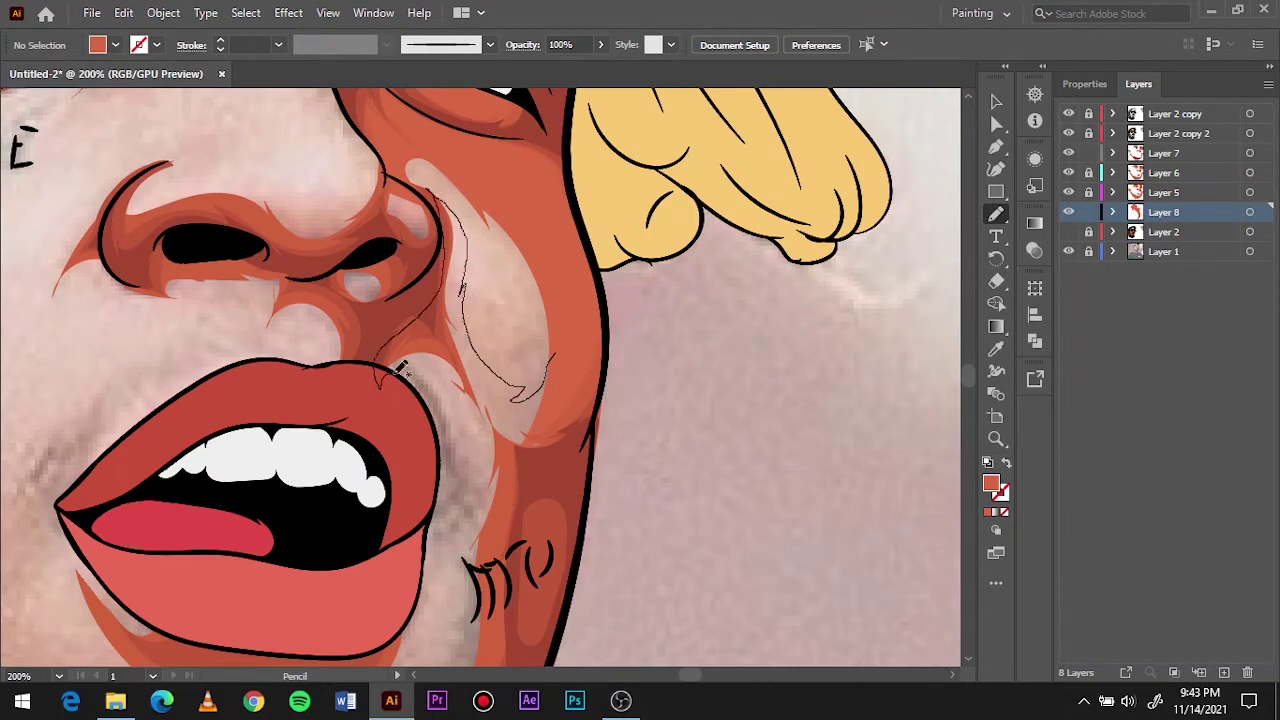
Shade beside and along the lower lip toward the cheek.
left_click_drag(396, 372, 390, 378)
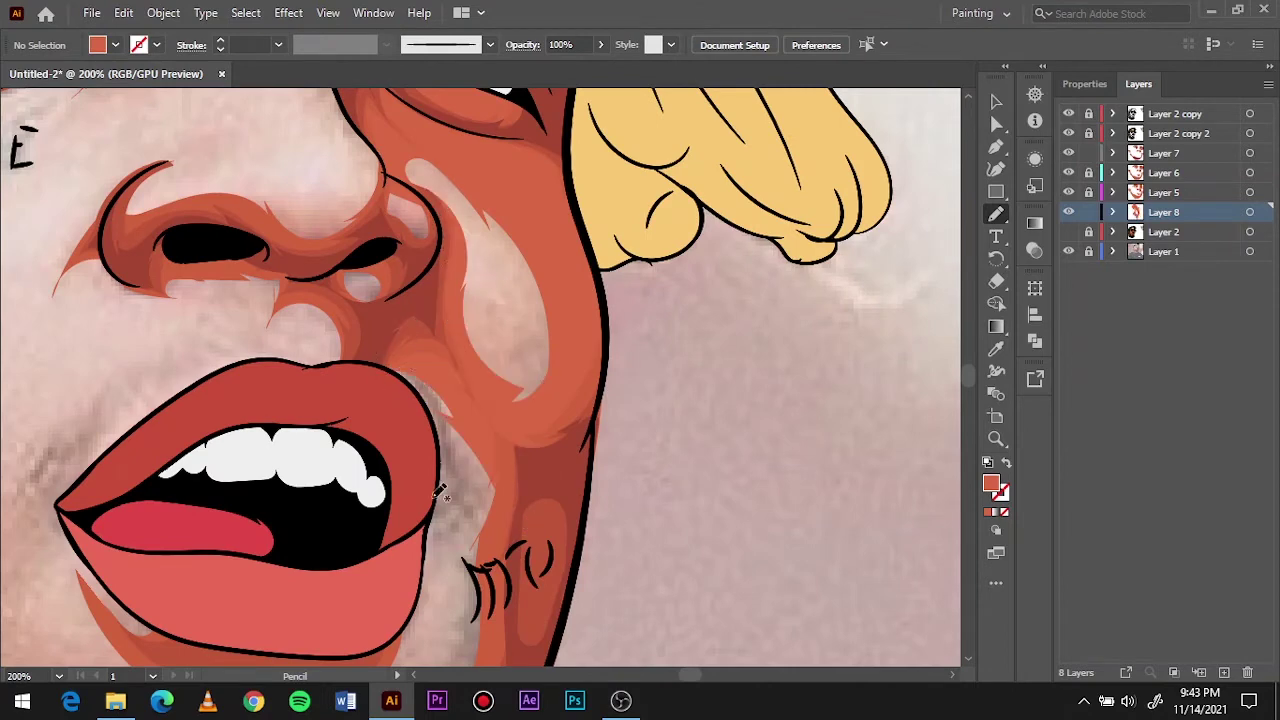
scroll(370, 300, "down", 3)
left_click_drag(419, 503, 300, 580)
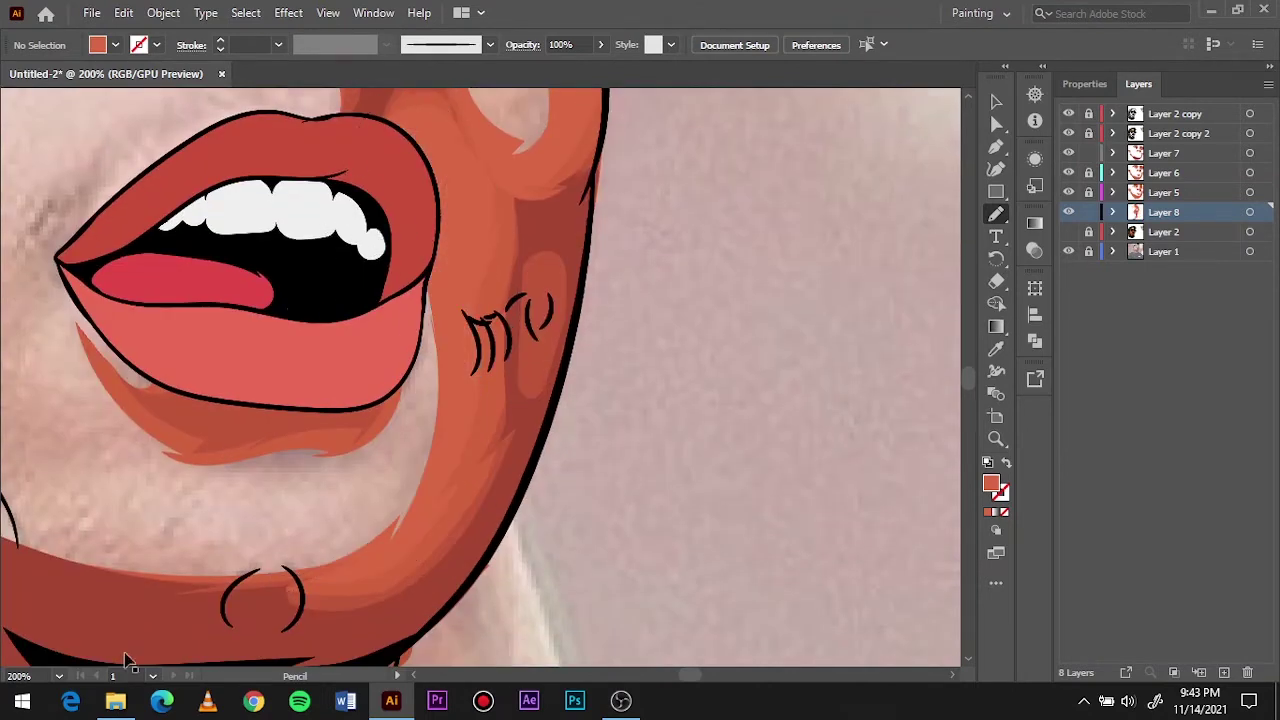
scroll(466, 443, "left", 3)
mouse_move(605, 260)
left_mouse_down()
mouse_move(490, 455)
mouse_move(200, 285)
left_mouse_up()
key("ctrl+0")
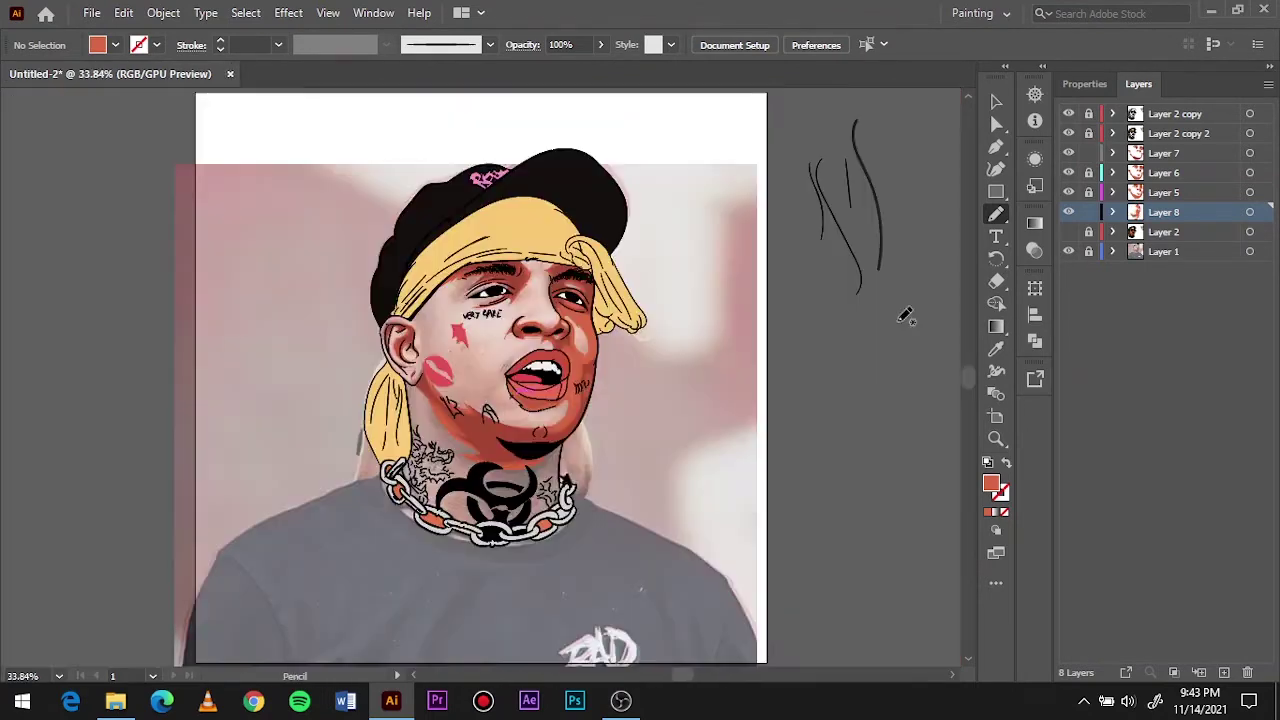
Draw a closed orange shading shape from the forehead down around the nose base.
left_click(1068, 251)
key("ctrl+1")
key("ctrl+0")
scroll(373, 400, "up", 3)
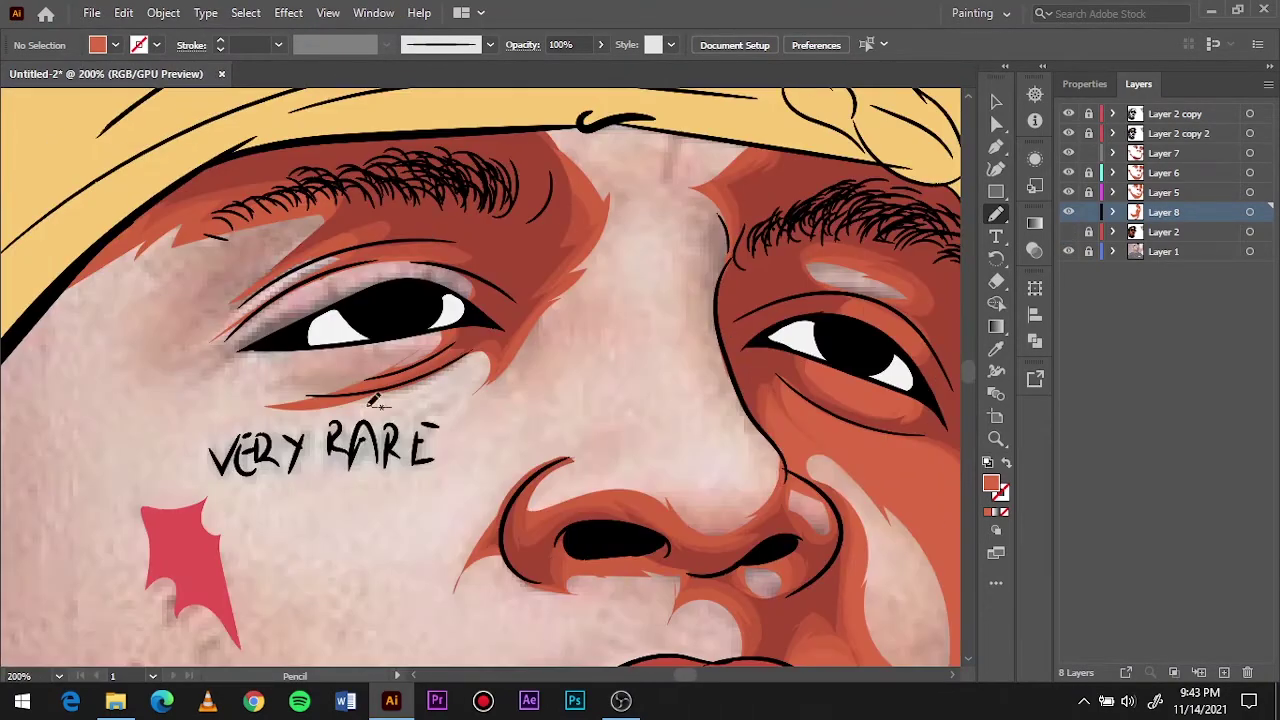
left_click_drag(622, 182, 514, 264)
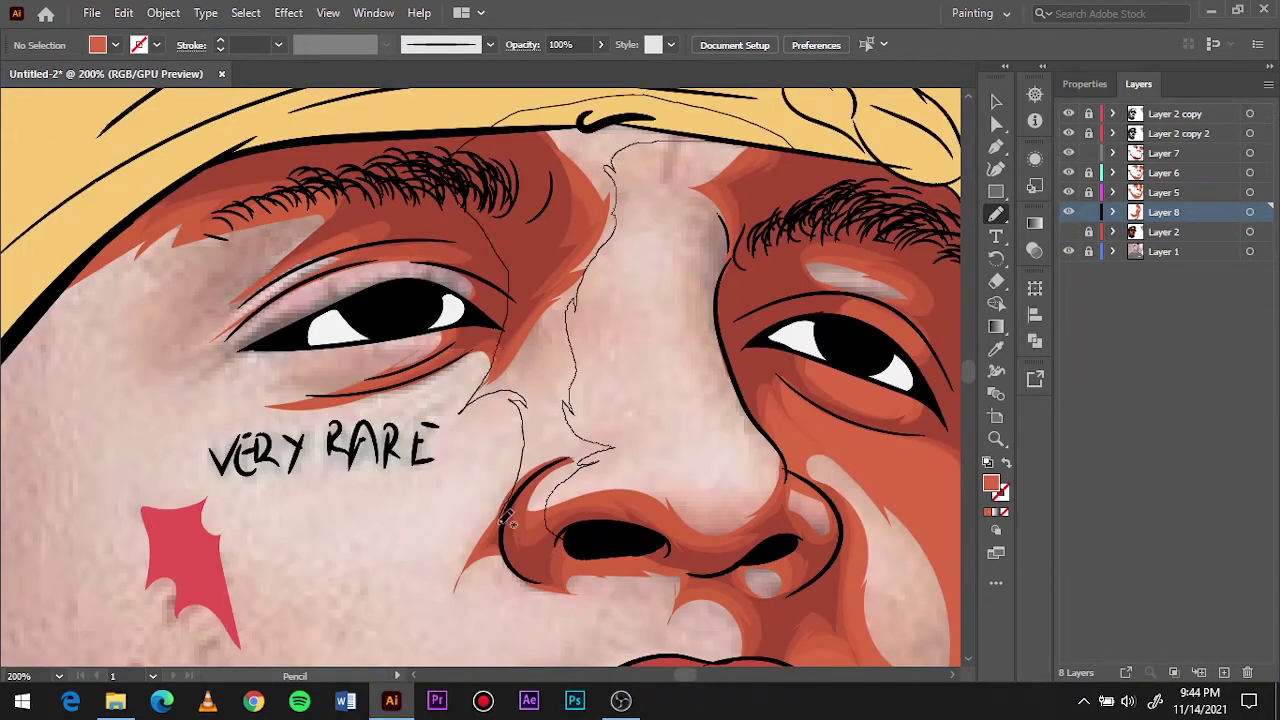
left_click_drag(561, 472, 674, 483)
left_click_drag(785, 390, 760, 522)
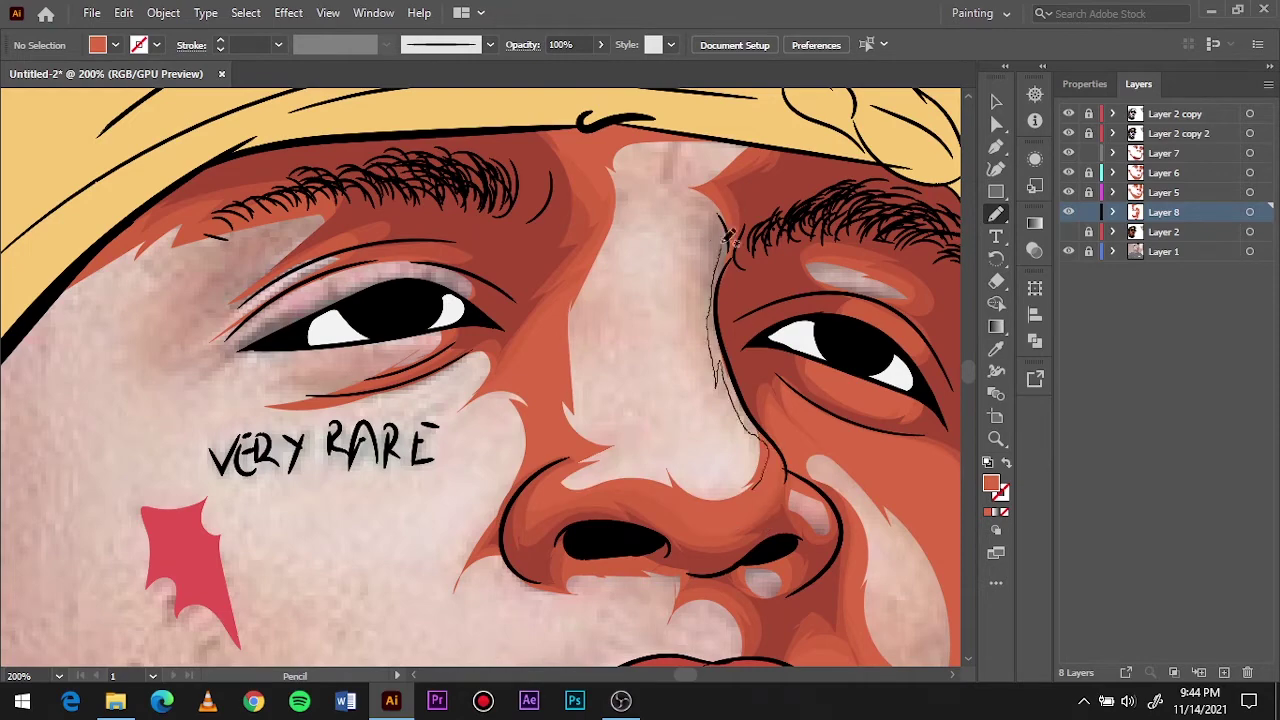
left_click_drag(730, 235, 710, 348)
left_click_drag(752, 135, 745, 142)
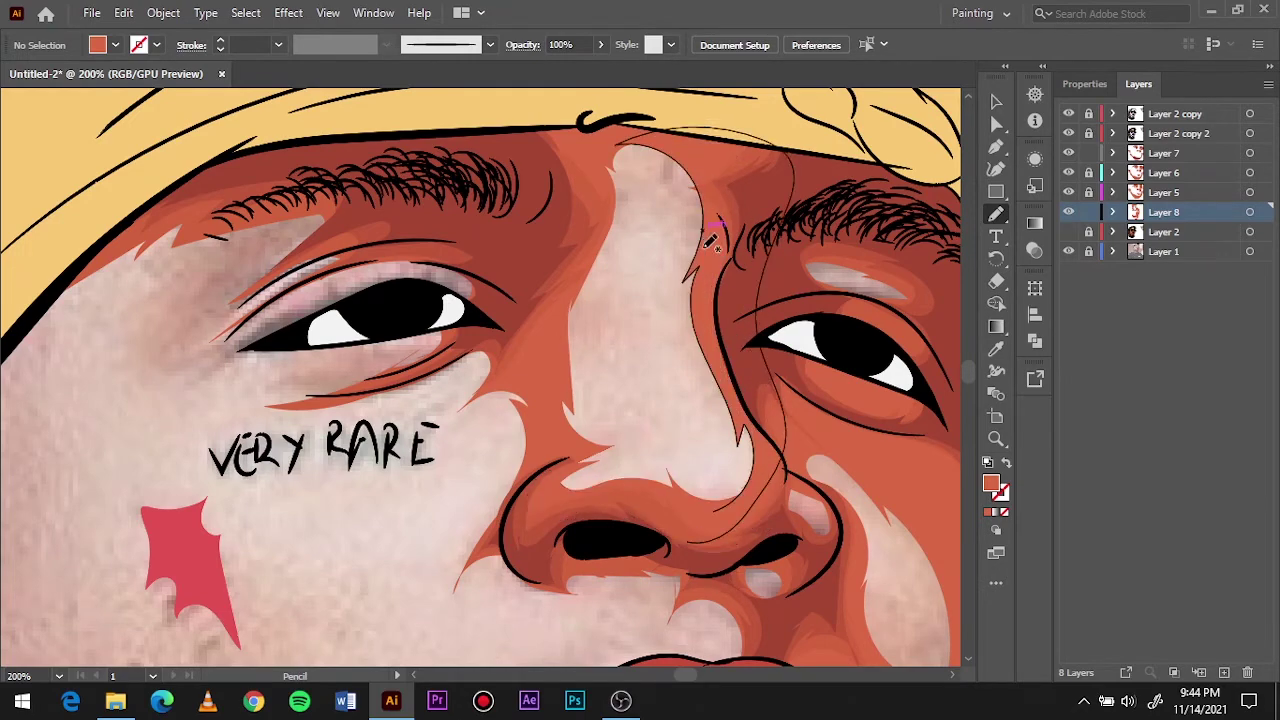
Add shading up the nose bridge, then hide the reference photo to check it.
key("ctrl+0")
left_click(1068, 252)
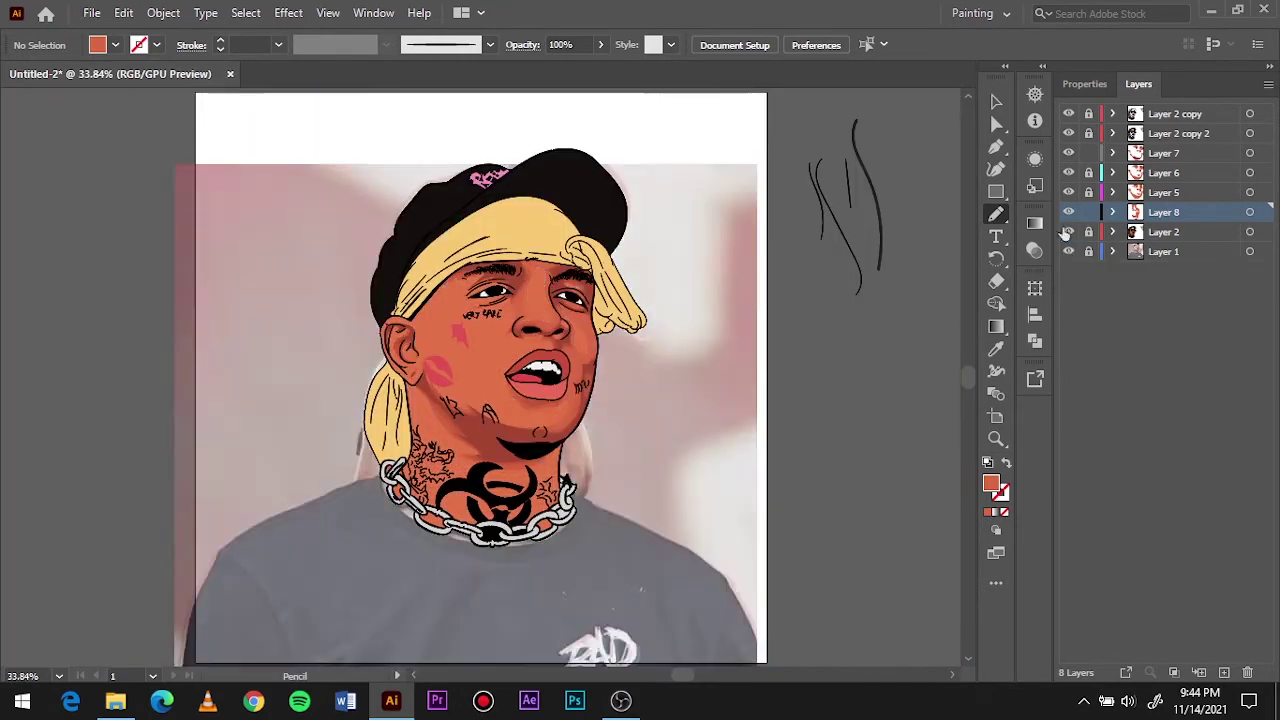
scroll(355, 375, "up", 5)
left_click_drag(476, 282, 500, 85)
scroll(553, 262, "down", 2)
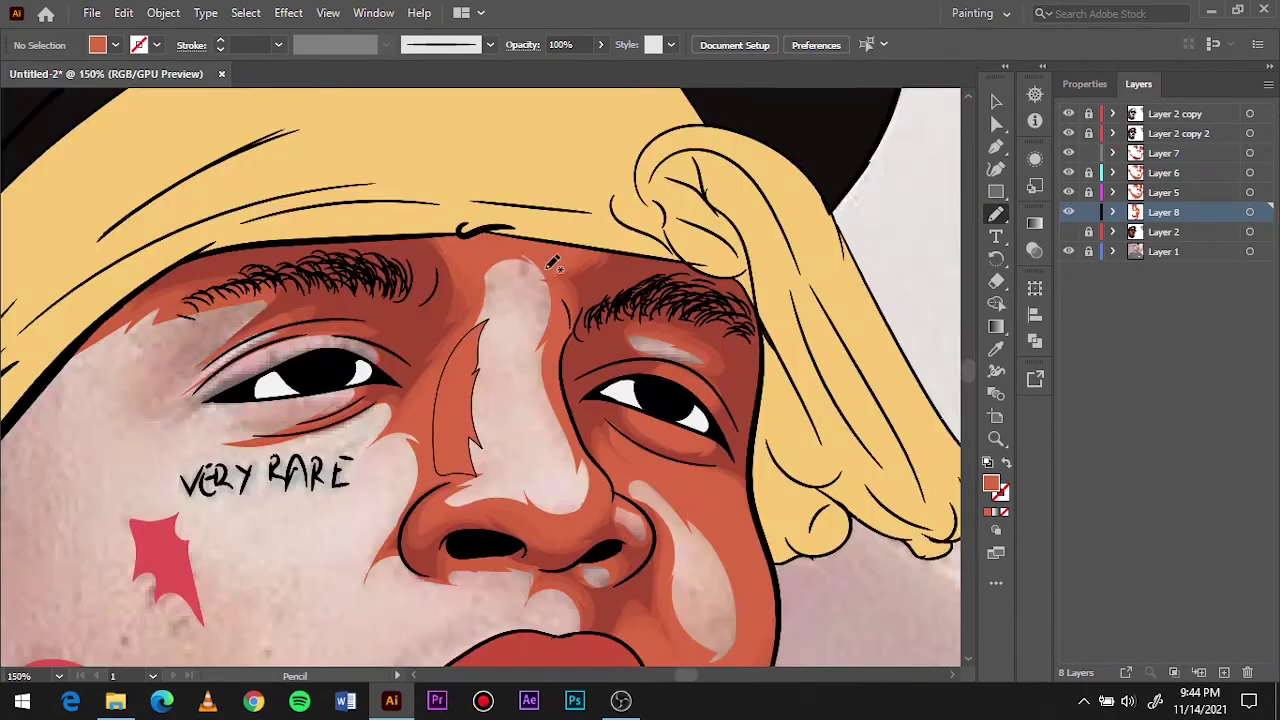
key("ctrl+0")
left_click(1068, 252)
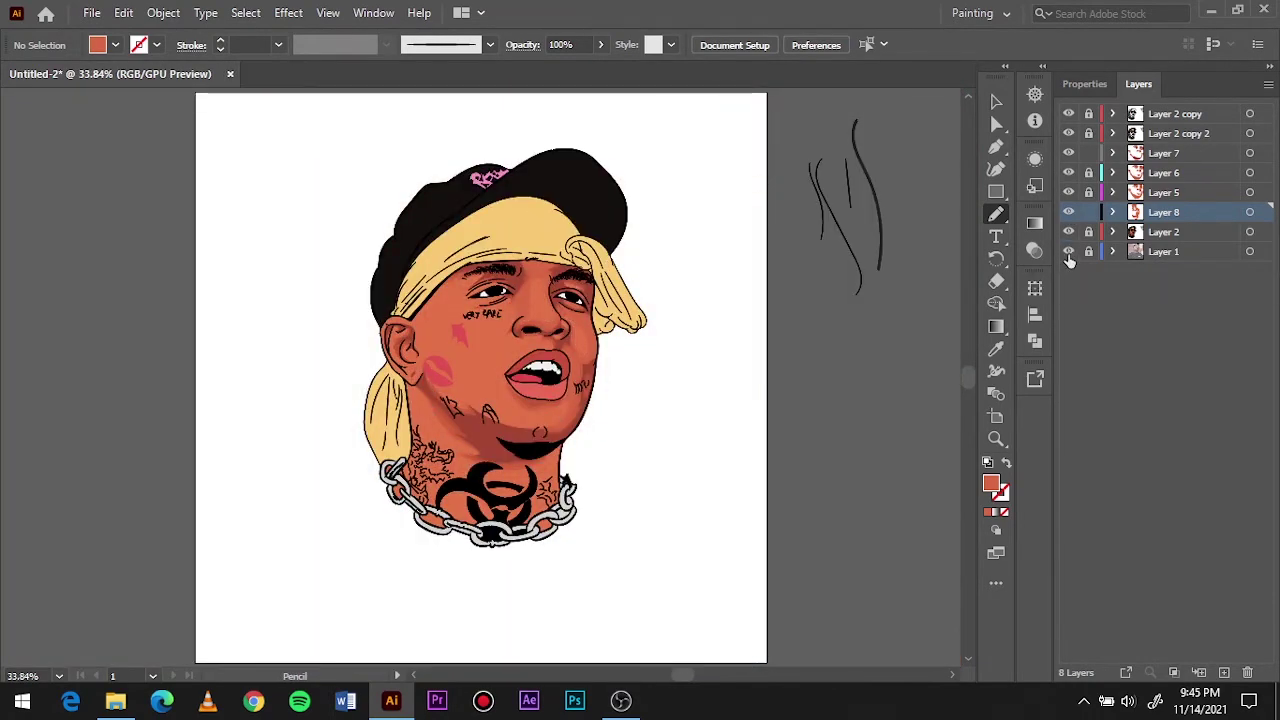
Draw a closed shading shape from the eye area down the cheek.
left_click(1068, 252)
scroll(408, 170, "up", 3)
left_click_drag(531, 119, 416, 188)
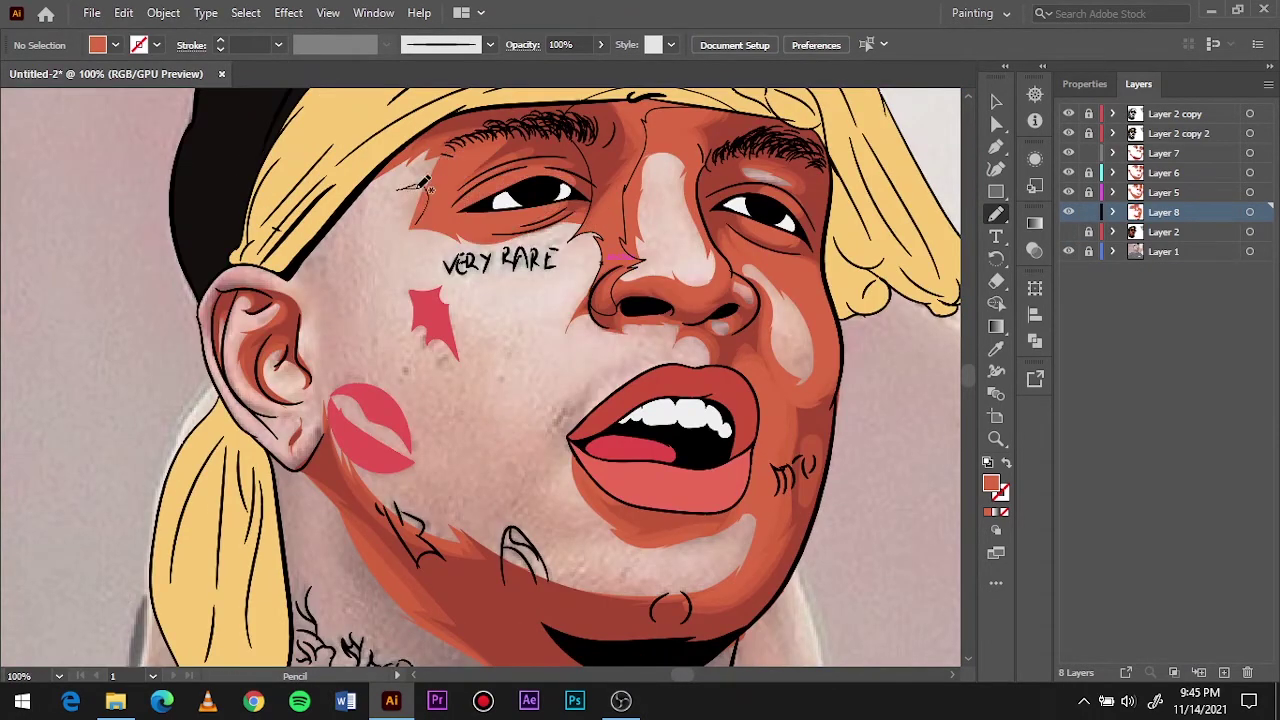
left_click_drag(340, 445, 320, 300)
key("ctrl+0")
left_click(1068, 252)
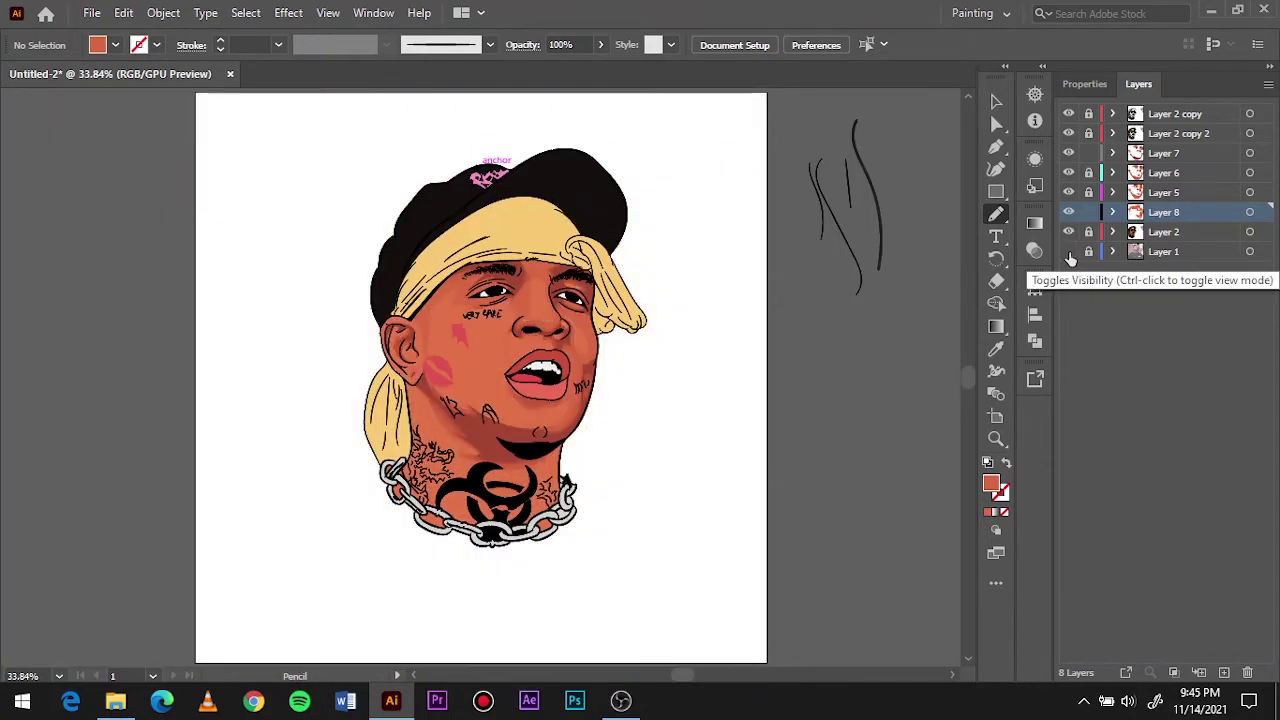
Add a filled shading shape on the lower cheek, comparing with the reference photo.
scroll(561, 398, "up", 4)
scroll(561, 398, "down", 3)
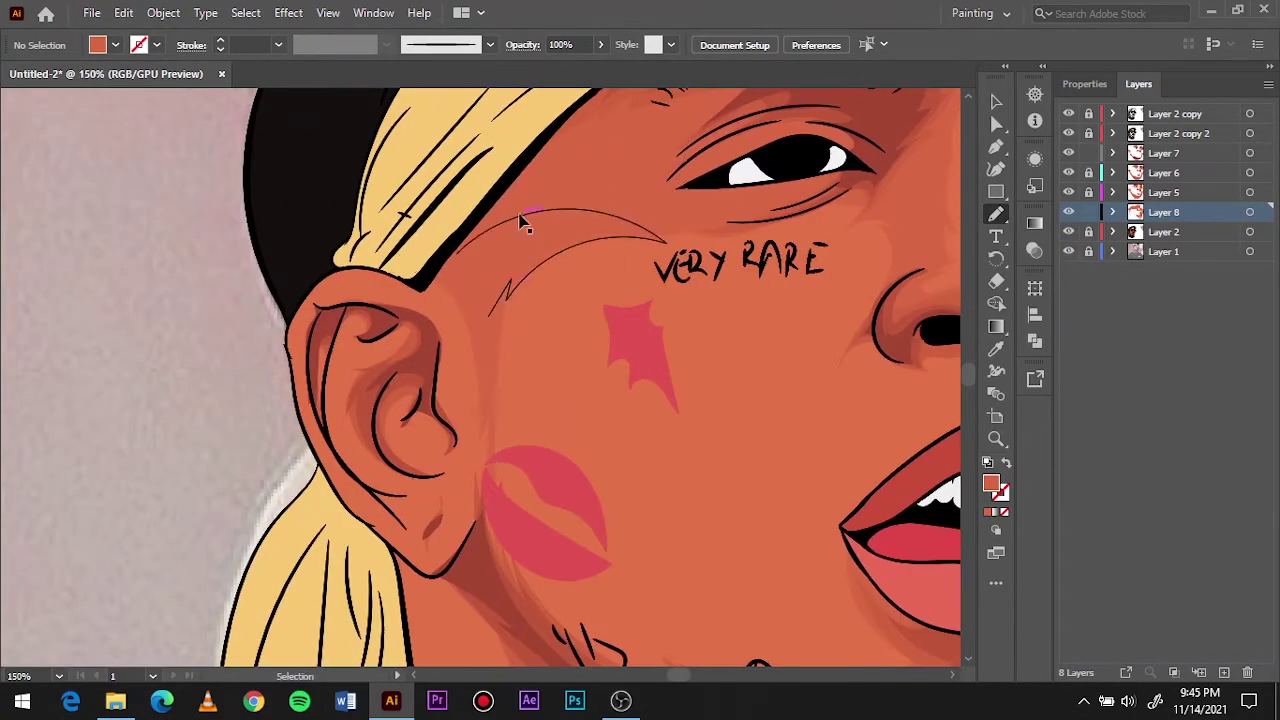
key("ctrl+0")
left_click(1068, 252)
scroll(463, 506, "up", 5)
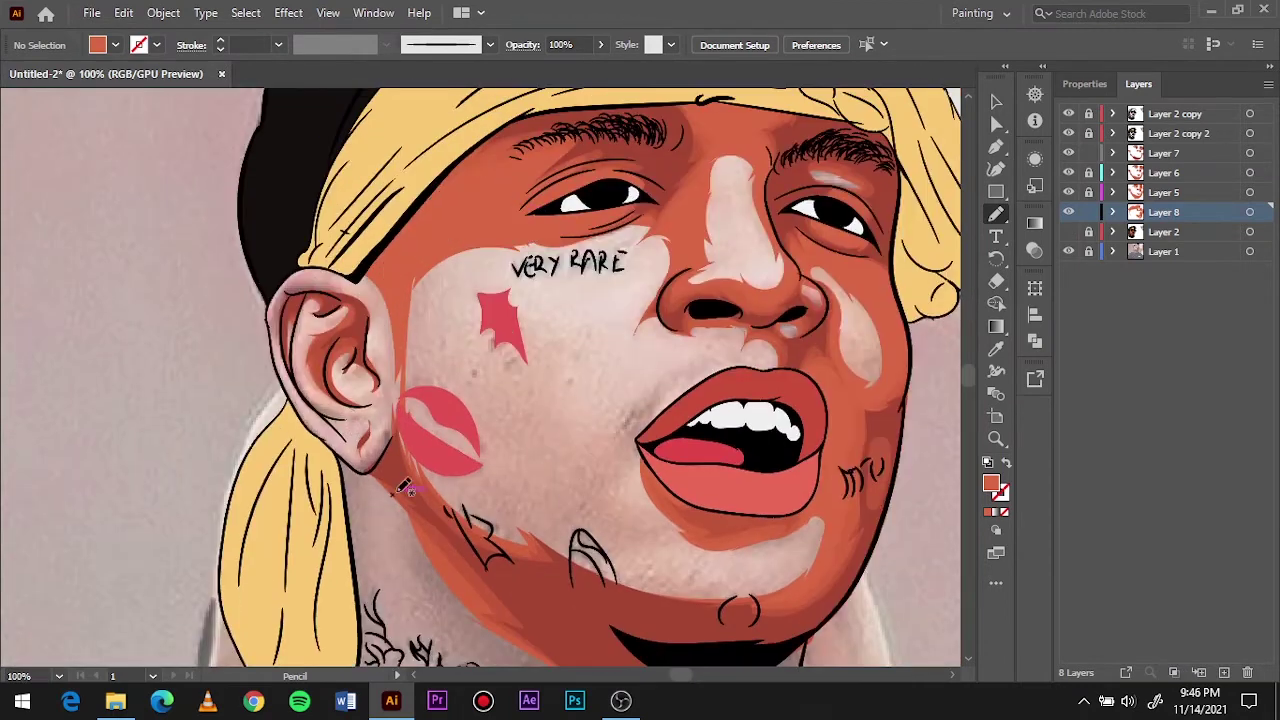
left_click_drag(553, 388, 430, 290)
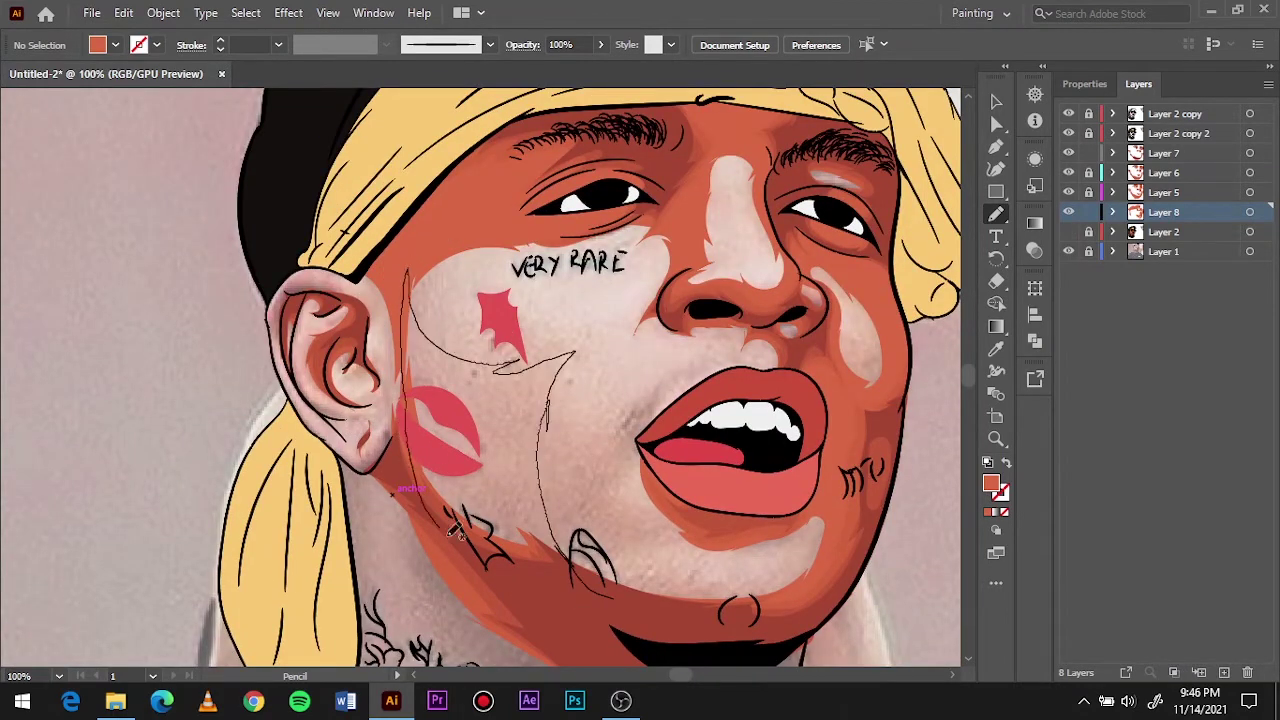
left_click_drag(480, 235, 548, 182)
key("ctrl+0")
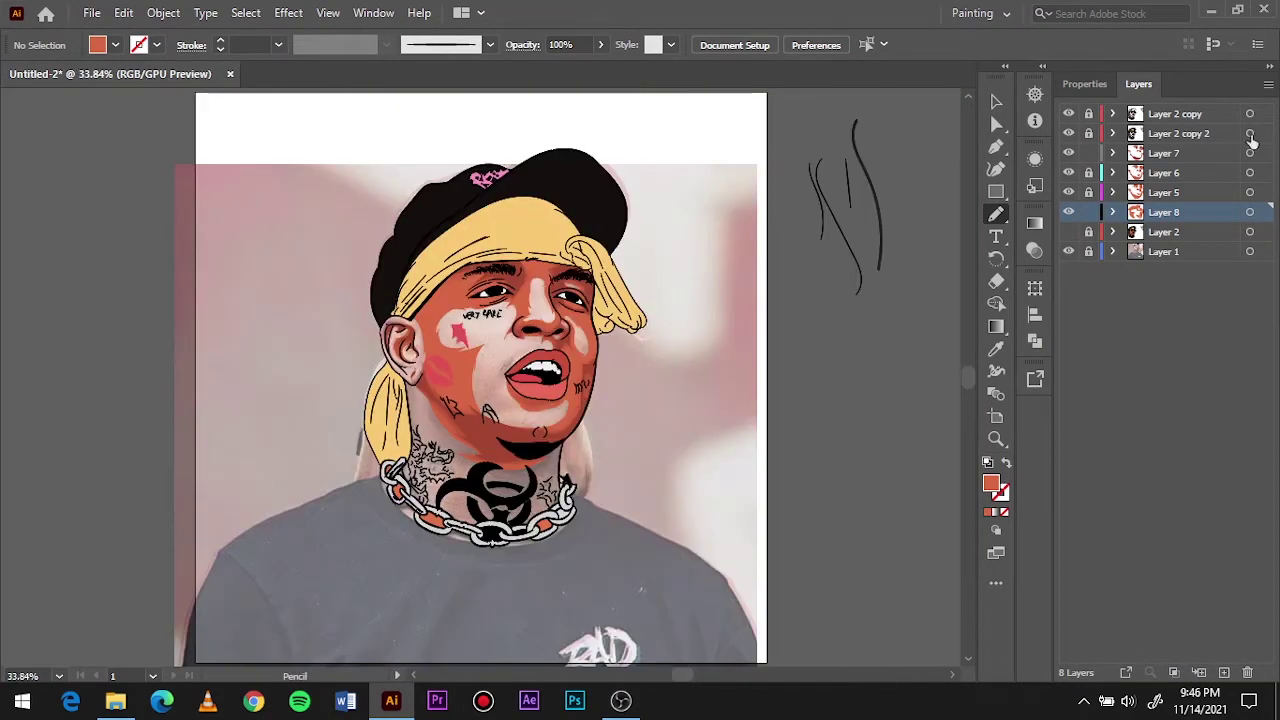
left_click(1068, 252)
Trace shading from the cheek around the chin and redraw the path under the lower lip.
scroll(405, 308, "up", 6)
left_click_drag(238, 175, 452, 407)
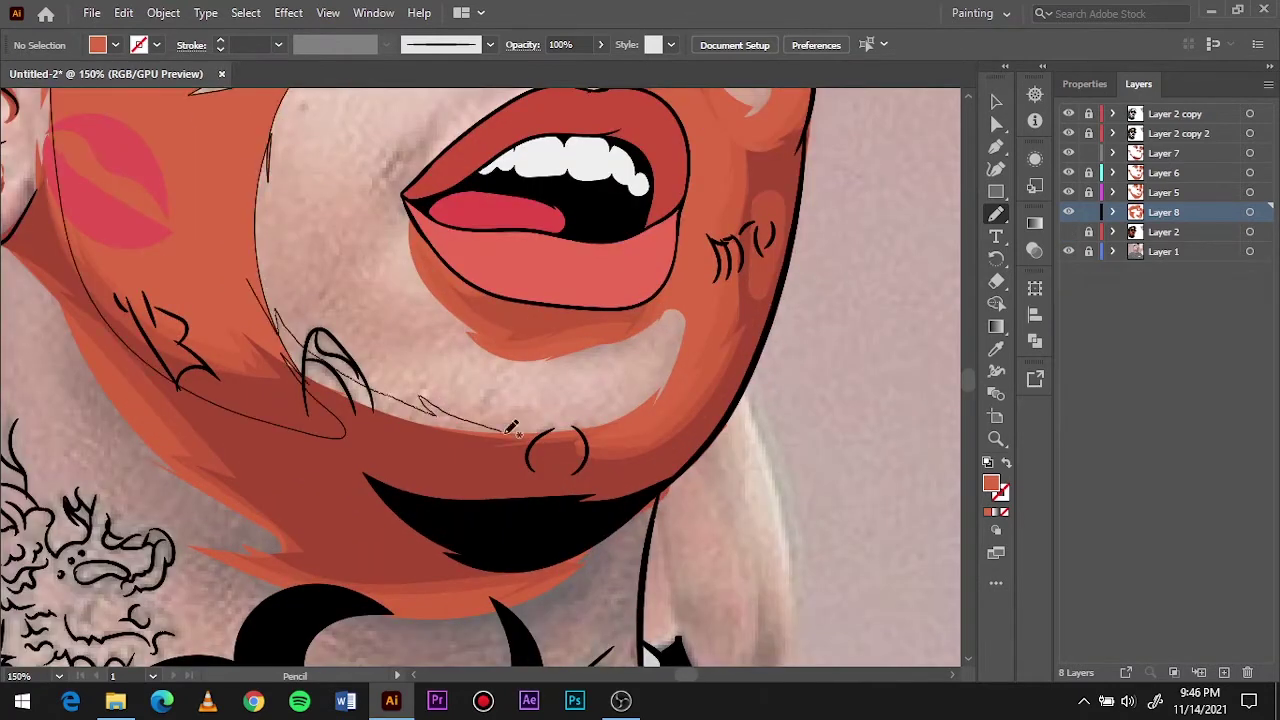
scroll(318, 228, "up", 5)
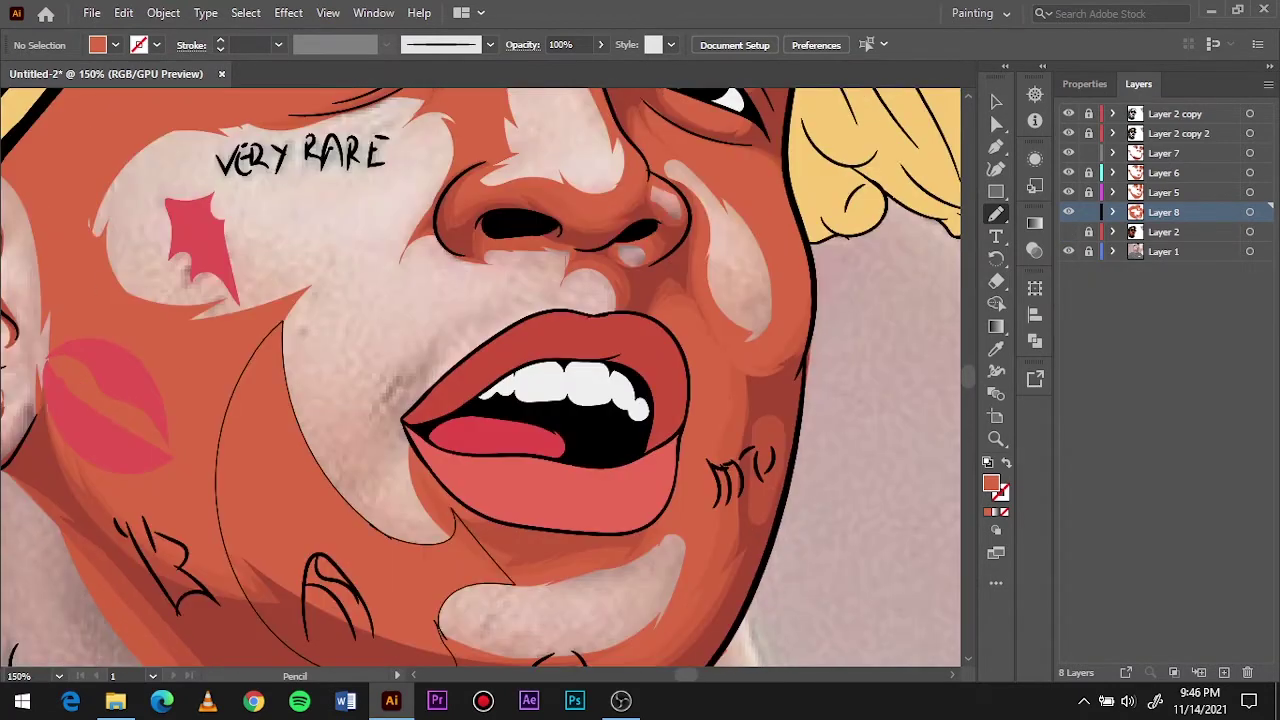
key("ctrl")
left_click_drag(405, 440, 500, 585)
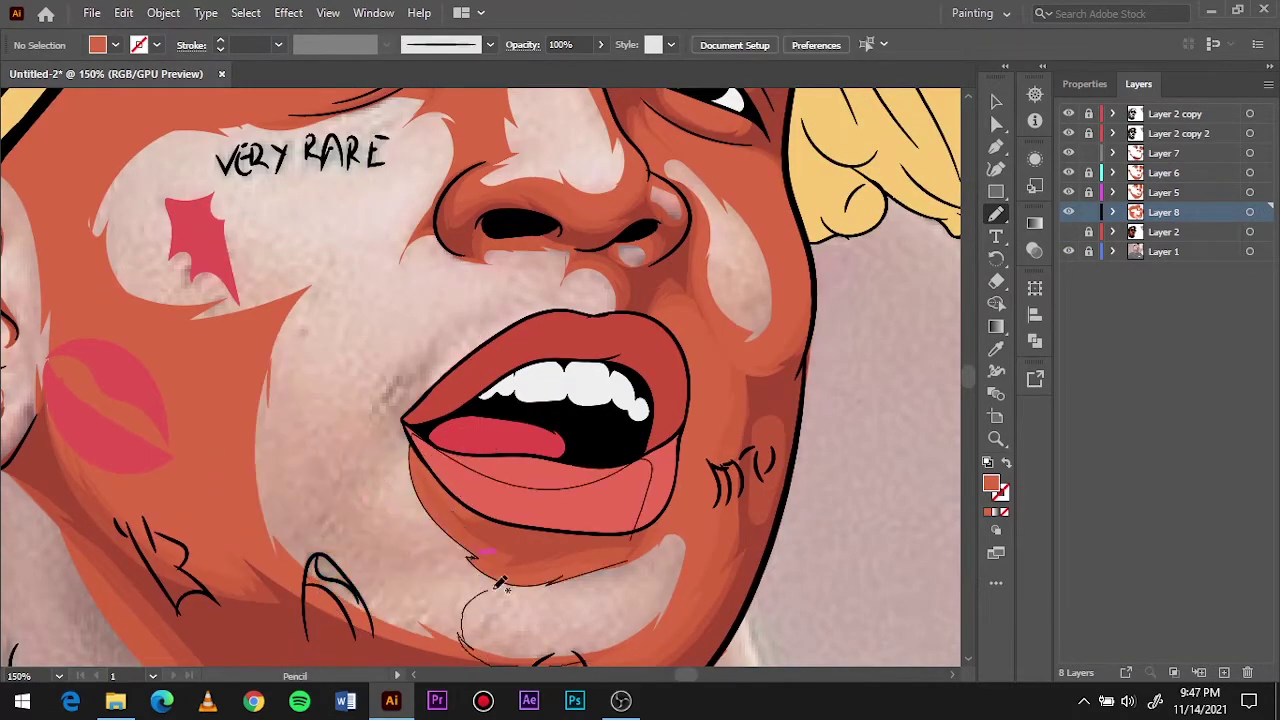
key("ctrl+0")
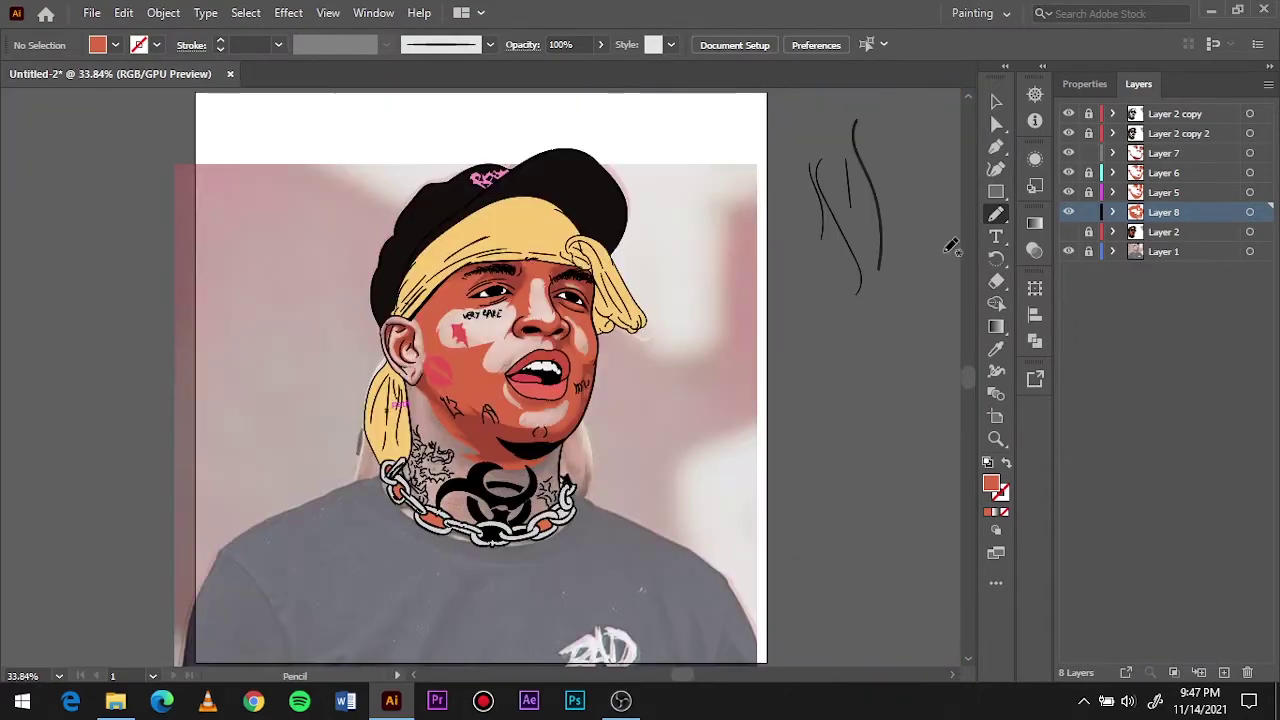
left_click(1068, 251)
left_click(1068, 251)
key("ctrl+minus")
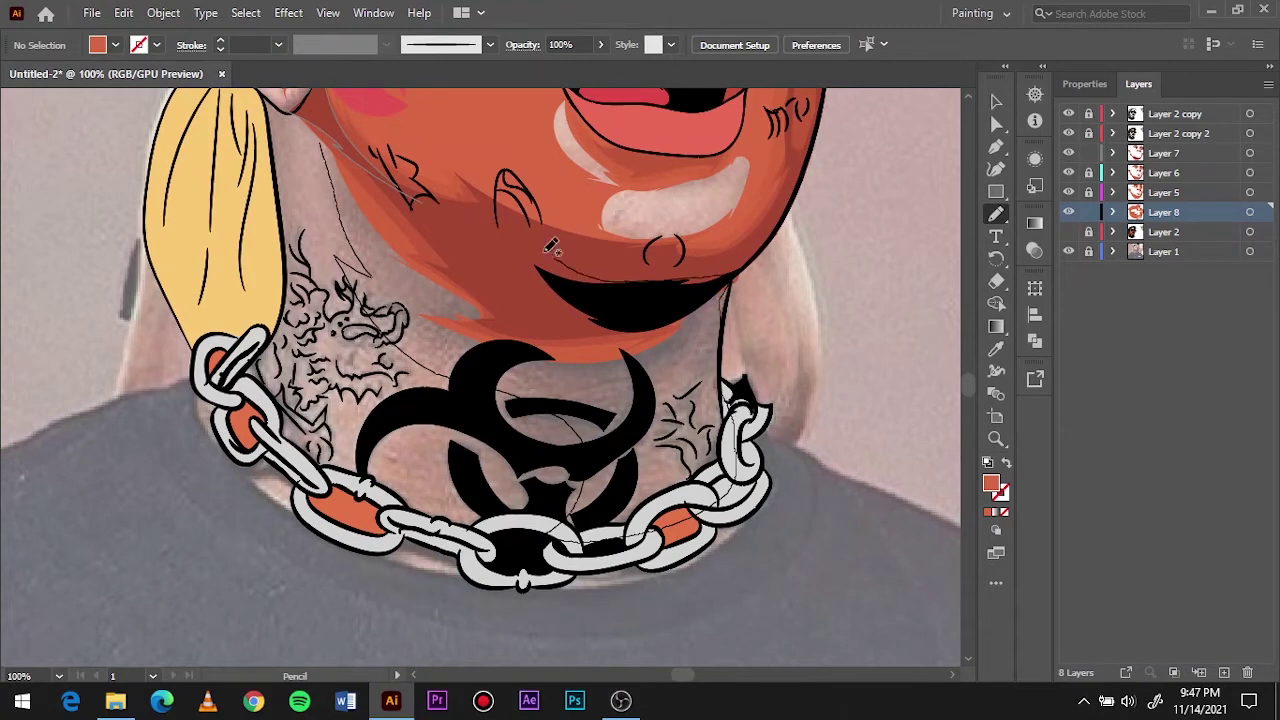
scroll(480, 380, "left", 2)
scroll(480, 380, "up", 2)
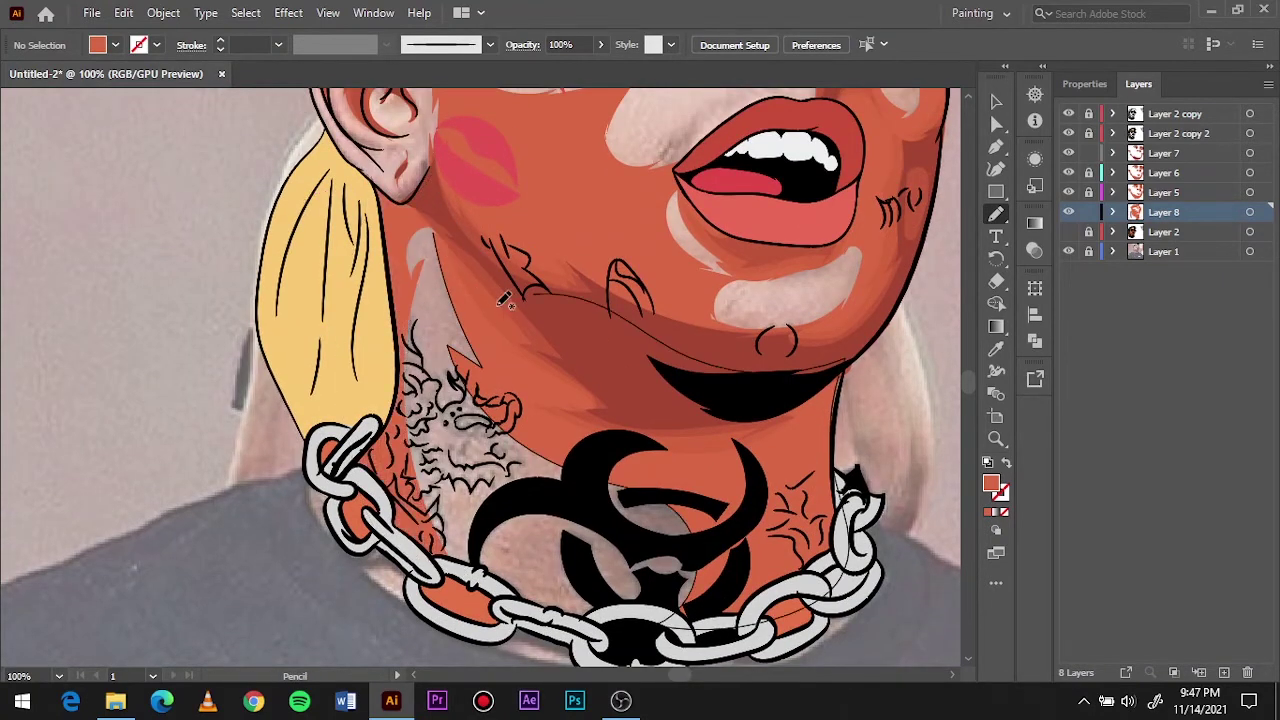
key("ctrl+0")
With the reference hidden, pencil a closed darker shadow over the chin and upper neck.
left_click(1068, 251)
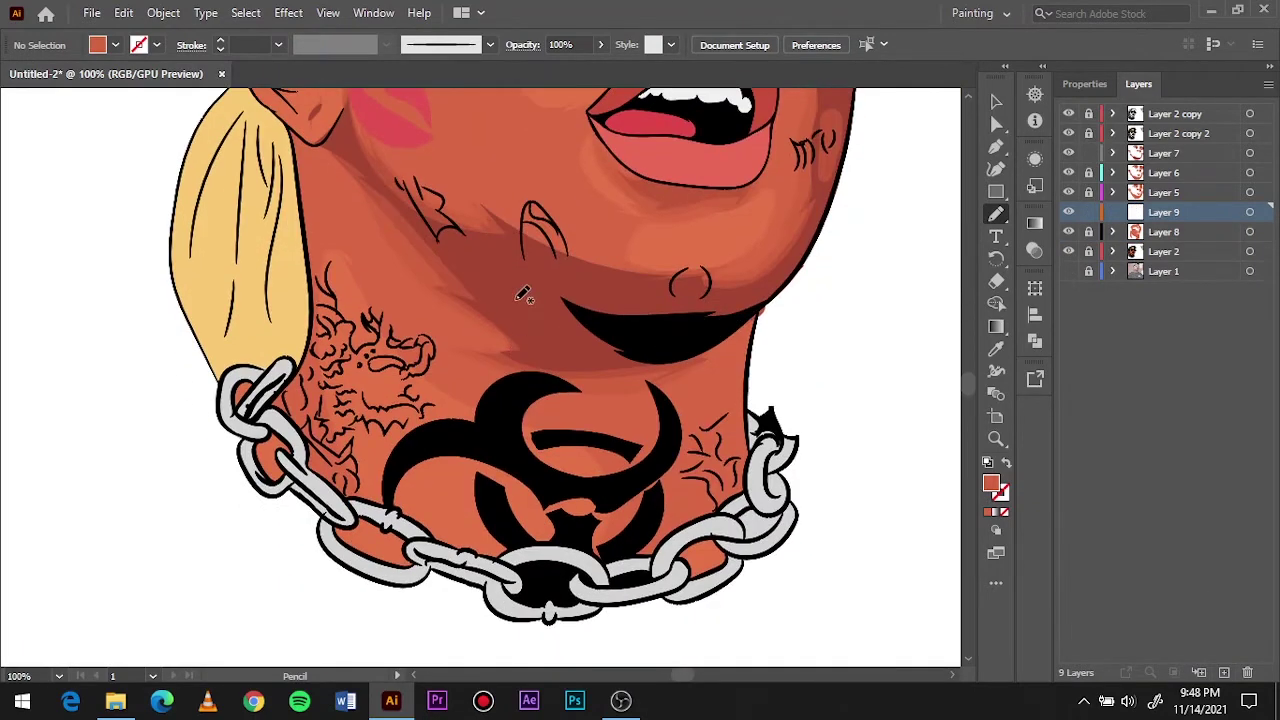
left_click_drag(522, 295, 563, 349)
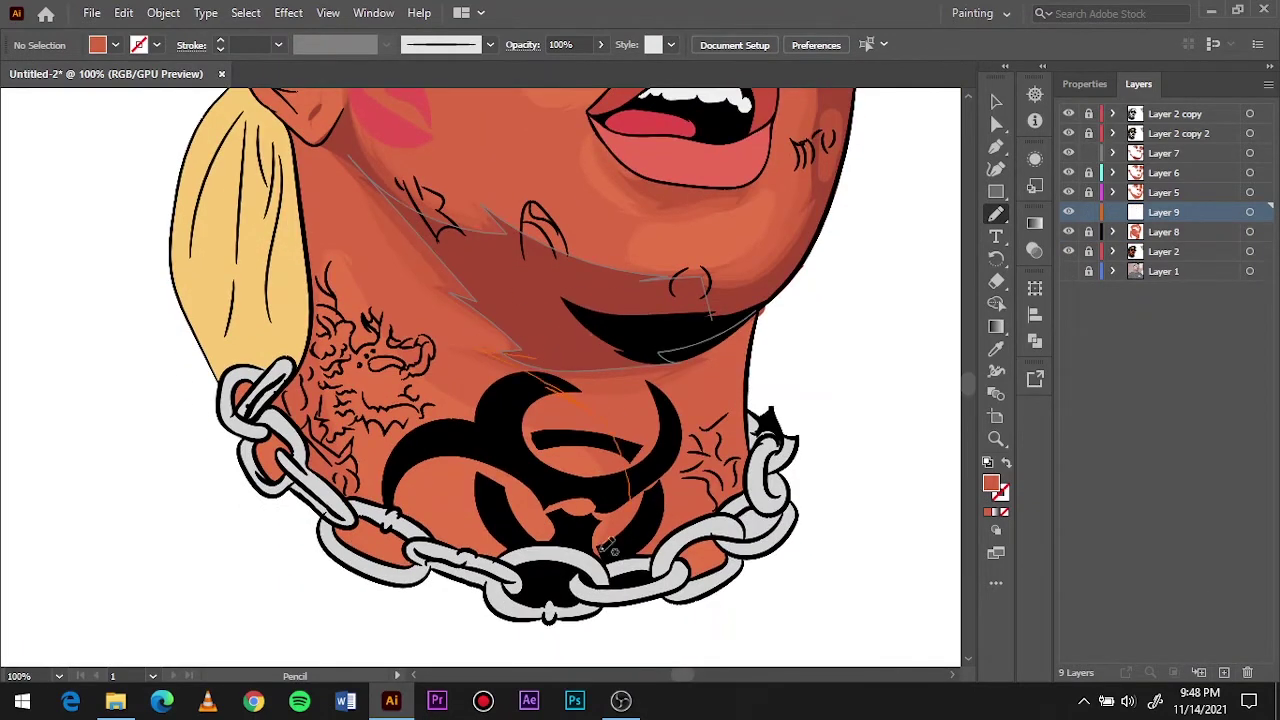
left_click_drag(745, 408, 755, 493)
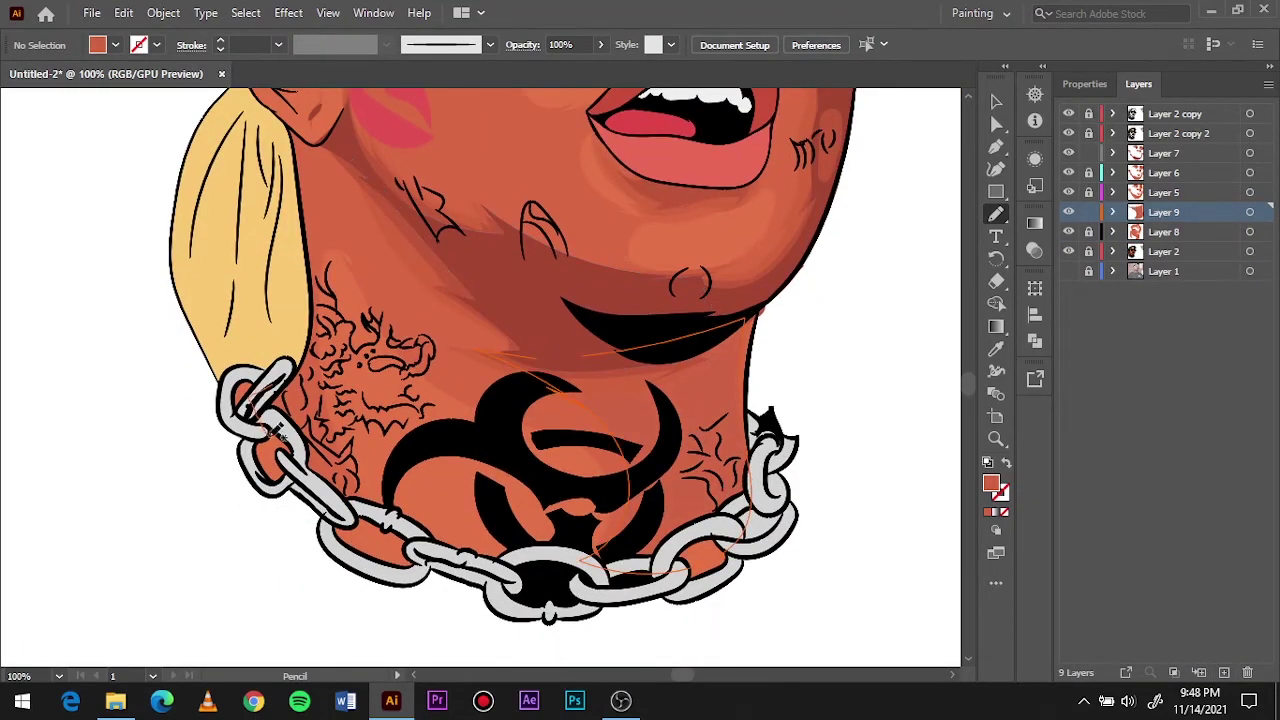
key("ctrl+0")
key("ctrl+1")
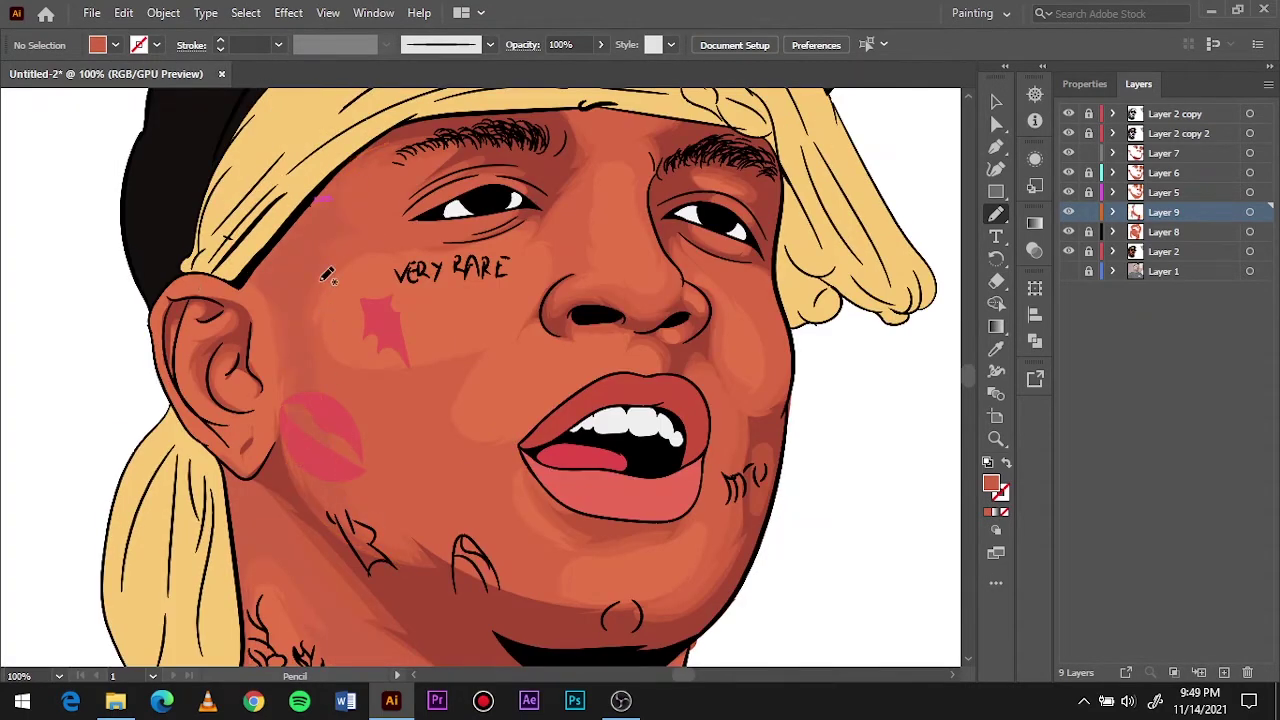
scroll(327, 276, "down", 2)
scroll(469, 390, "up", 4)
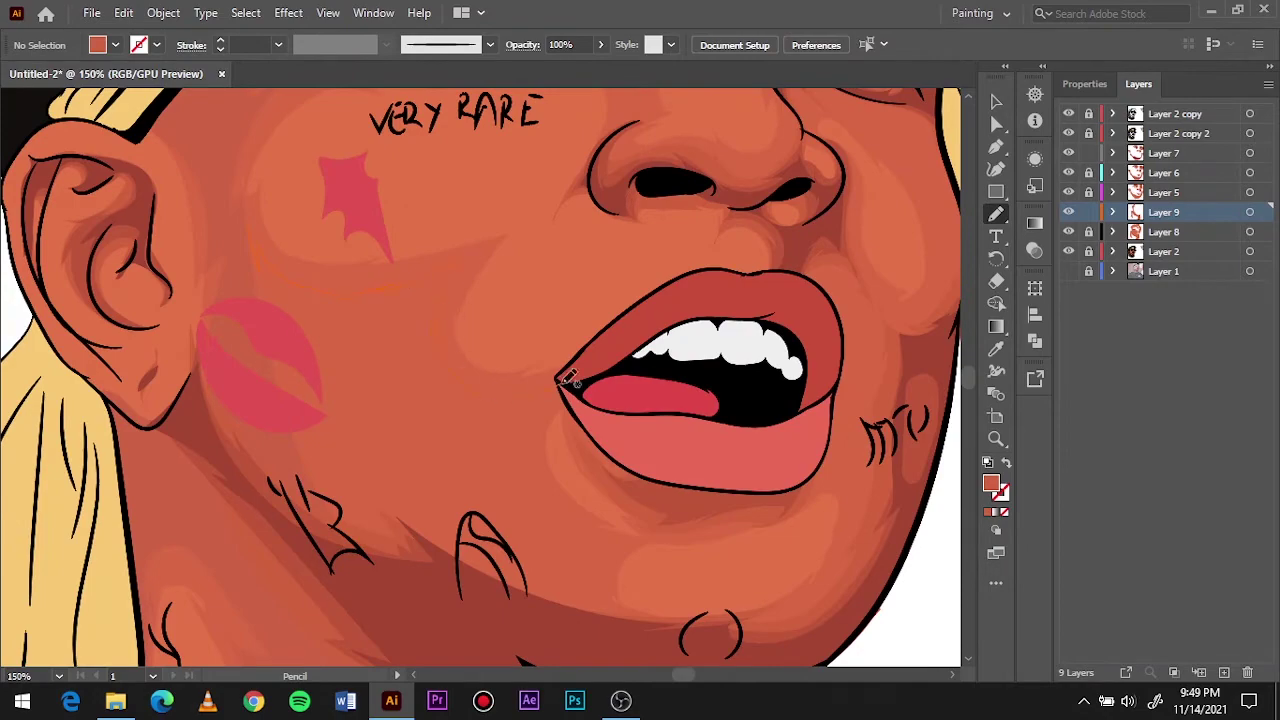
key("ctrl+0")
Set the darker orange fill (D36648) and return to the Pencil for more face shading.
scroll(534, 420, "up", 3)
scroll(494, 403, "up", 2)
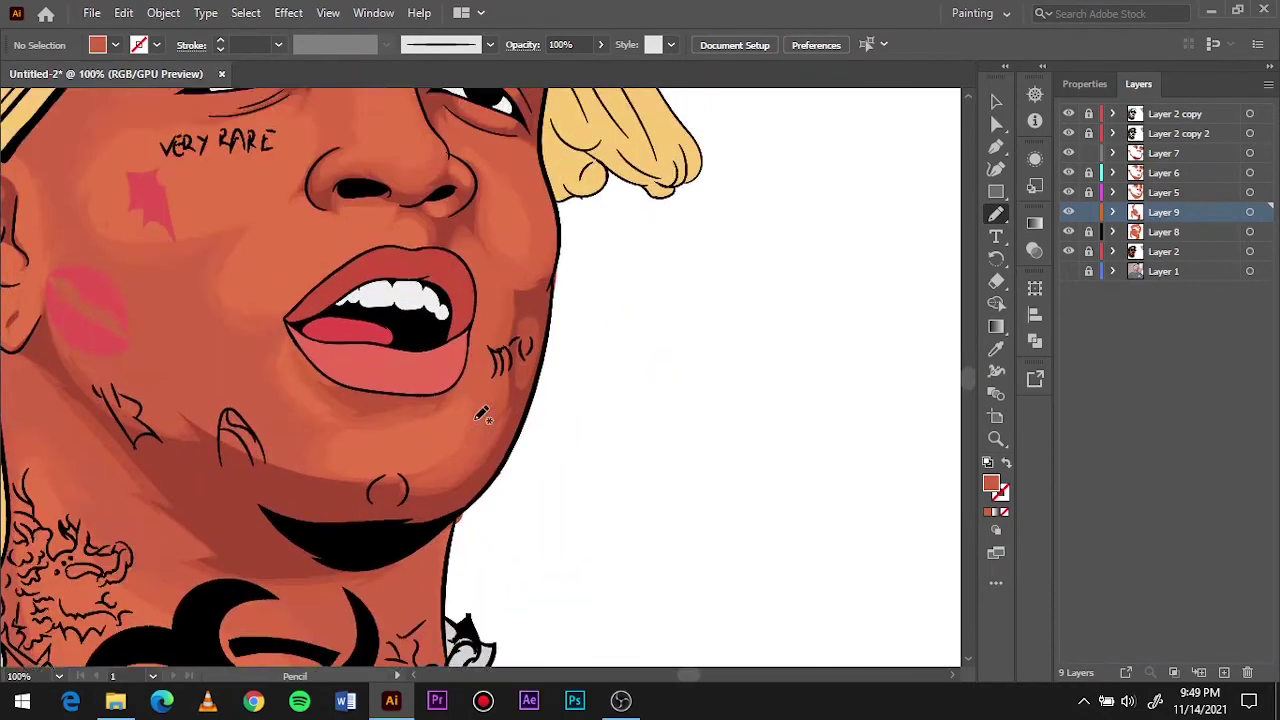
scroll(663, 366, "up", 5)
double_click(991, 484)
key("Escape")
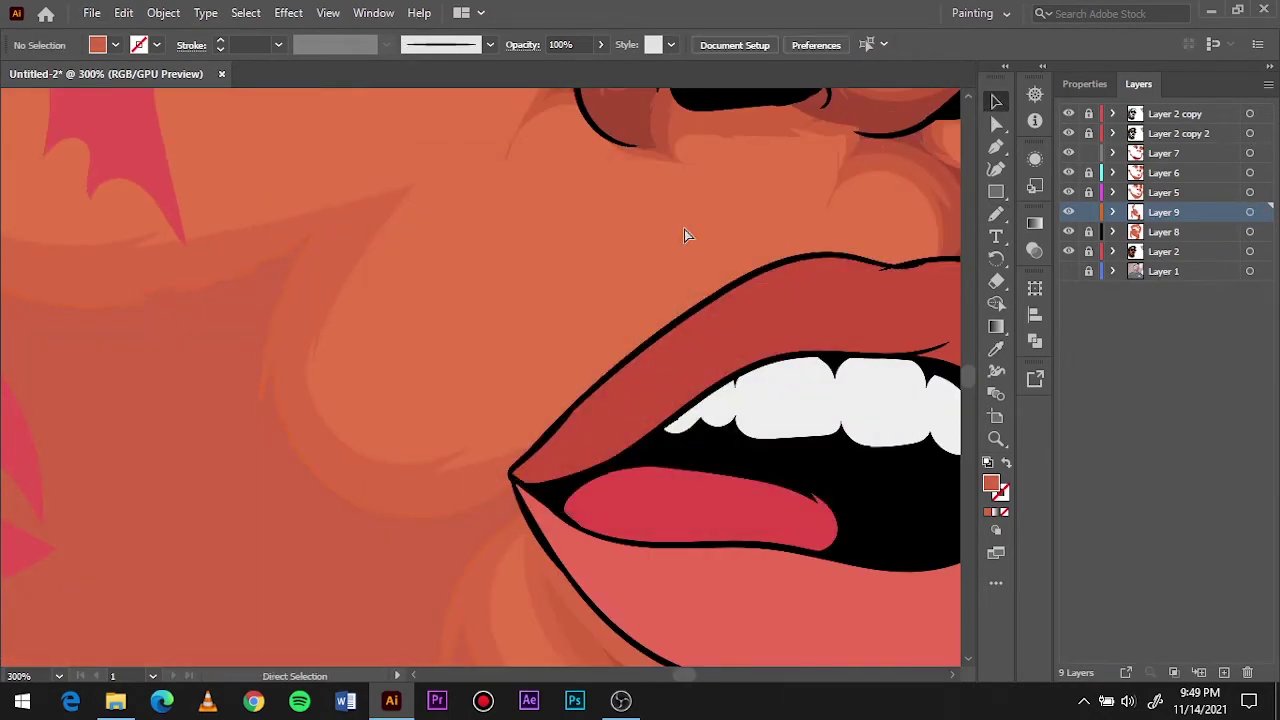
key("ctrl+0")
key("v")
scroll(451, 243, "up", 5)
key("n")
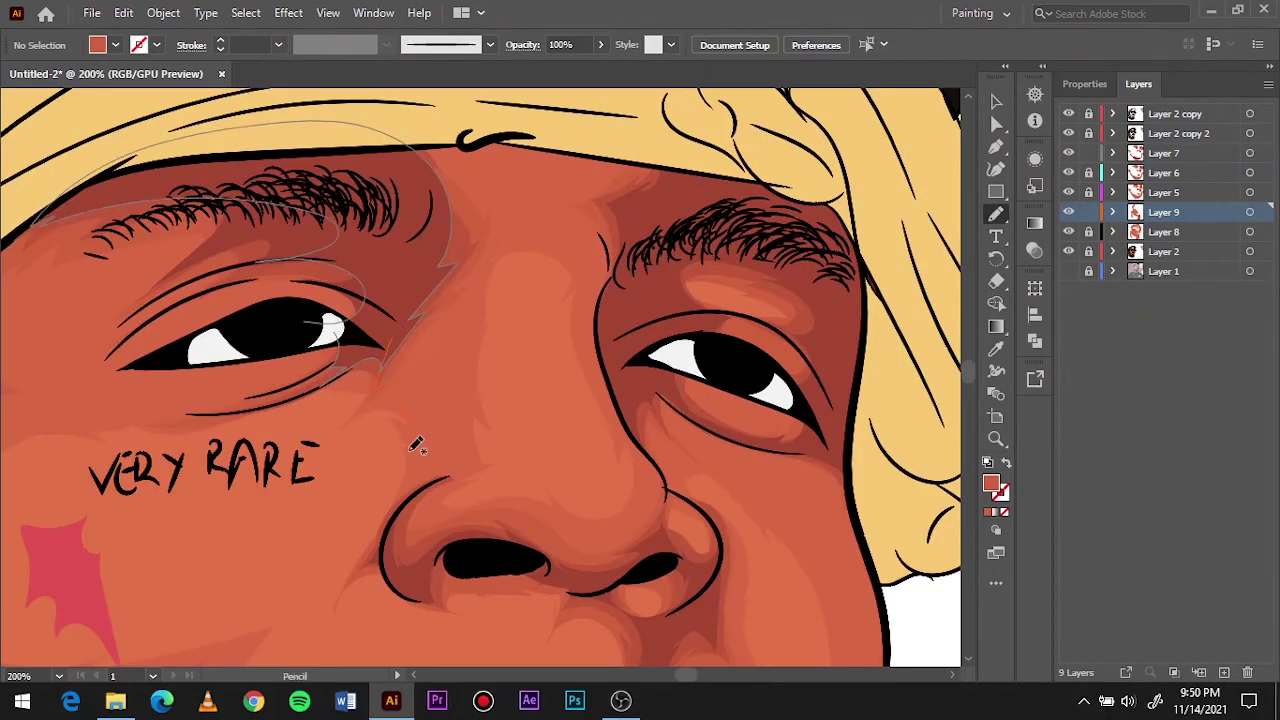
key("ctrl+0")
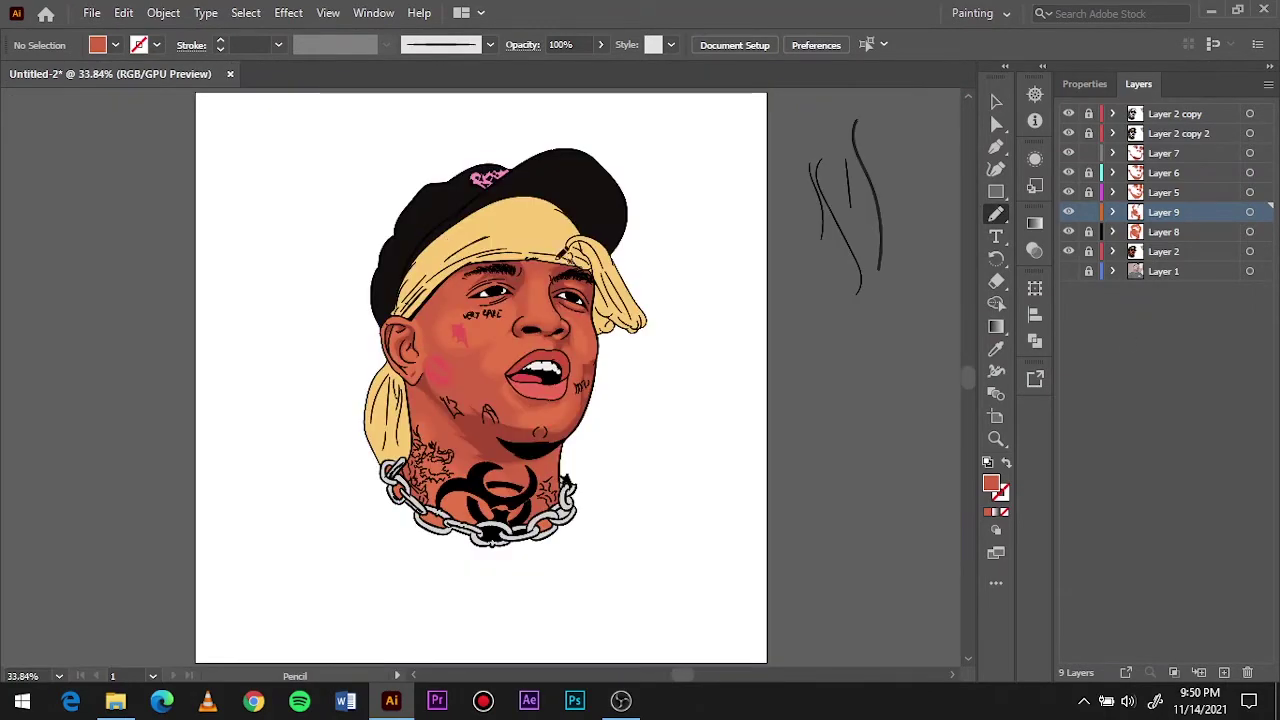
scroll(617, 223, "up", 4)
scroll(302, 577, "up", 3)
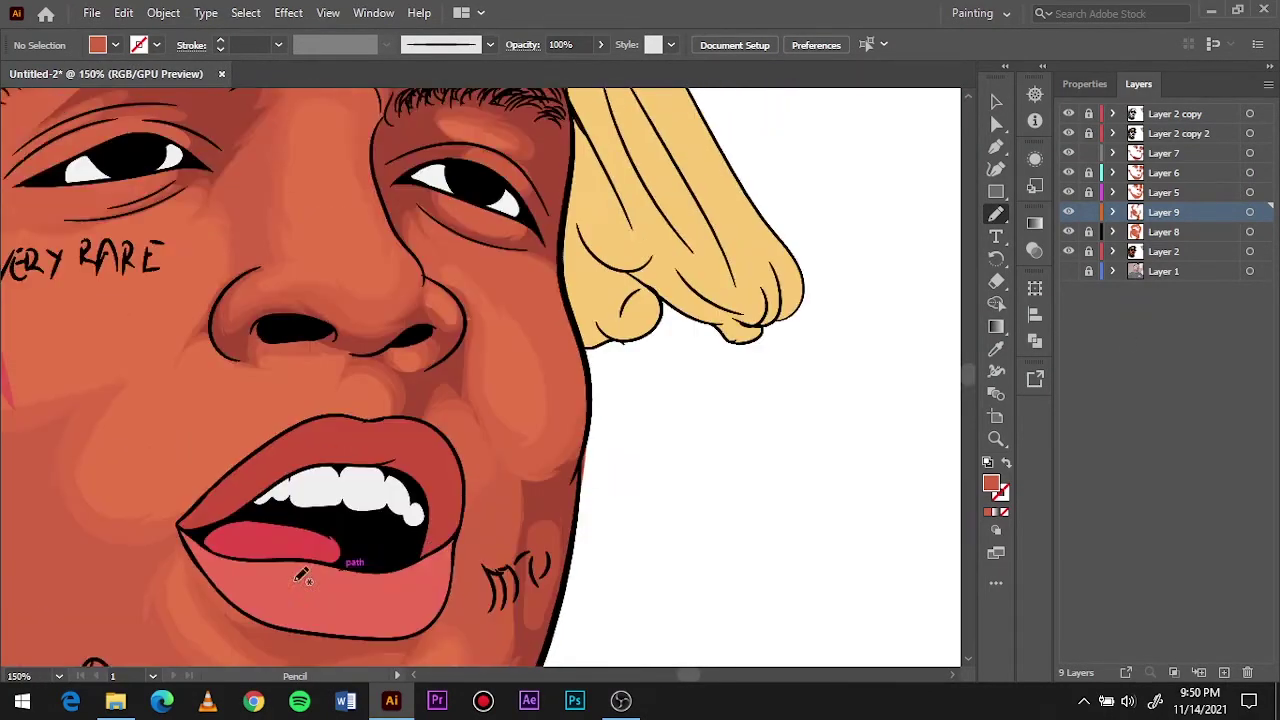
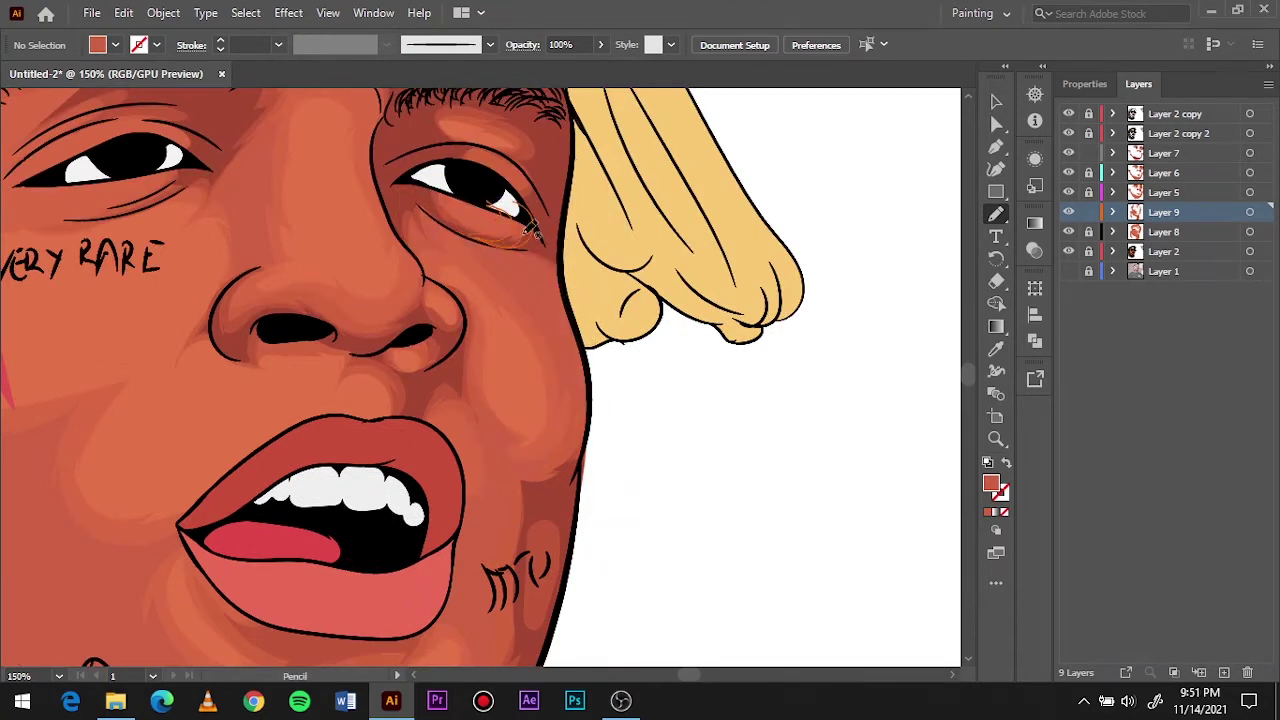
Add a new shading layer and choose a darker skin fill colour.
key("ctrl+0")
key("v")
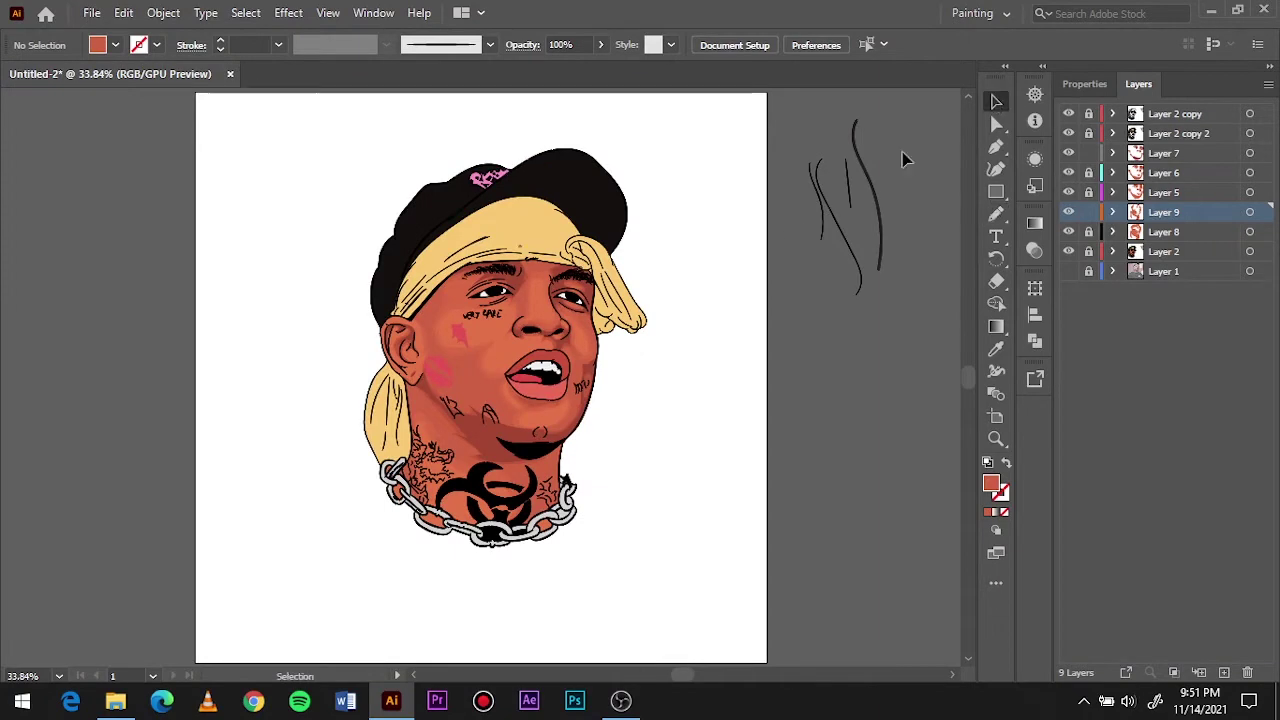
left_click(1180, 258)
left_click(1224, 672)
scroll(512, 325, "up", 4)
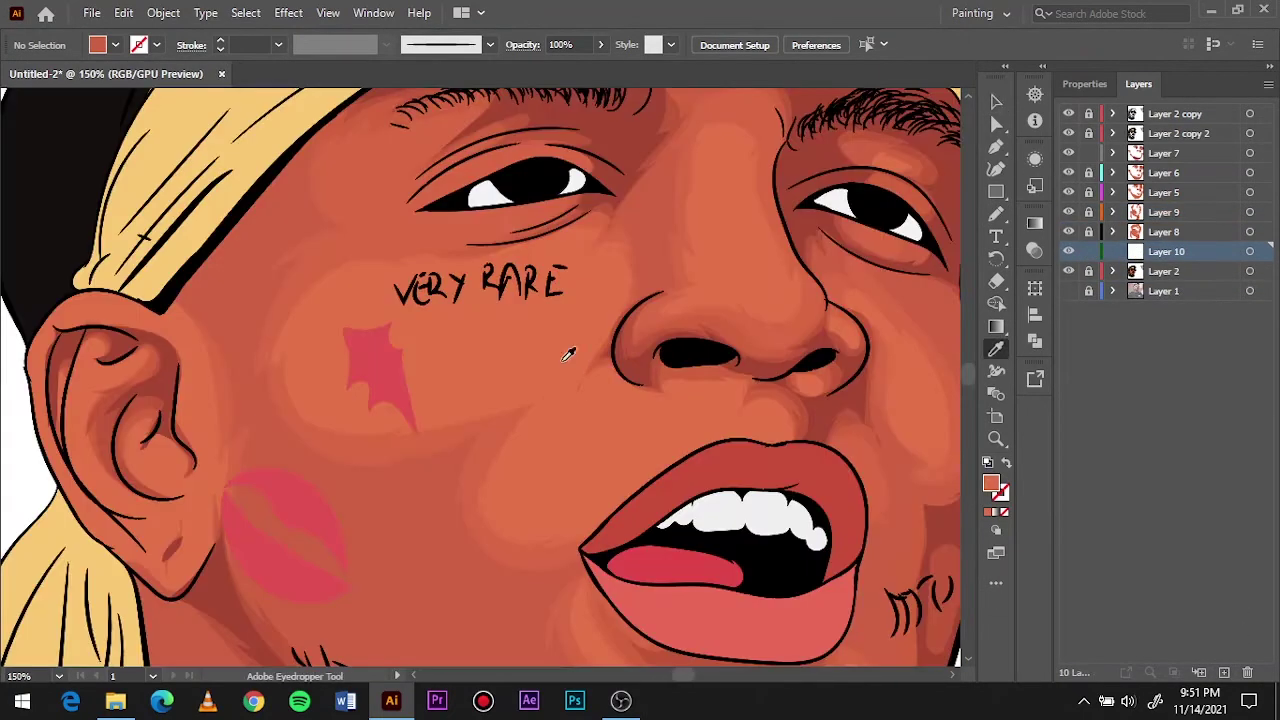
key("m")
double_click(991, 483)
key("Return")
Undo the unneeded new layer and deselect all artwork.
key("n")
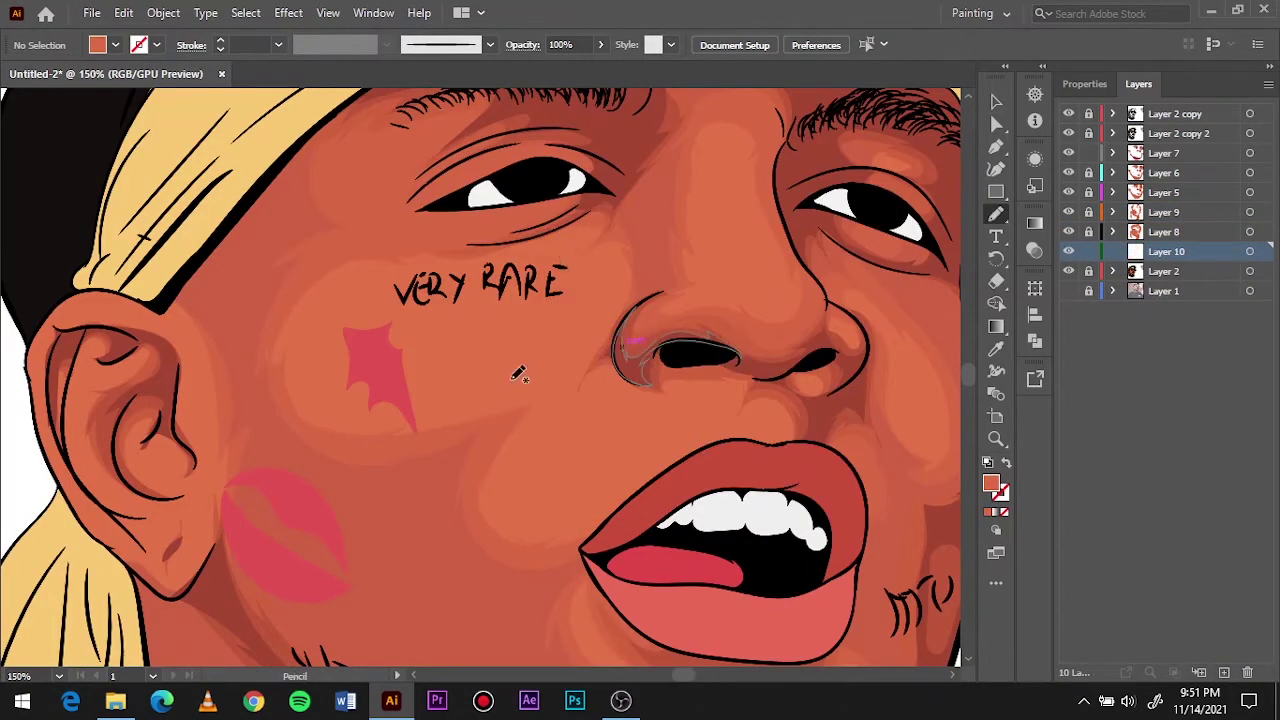
scroll(517, 369, "up", 2)
key("ctrl+z")
left_click(996, 101)
key("ctrl+shift+a")
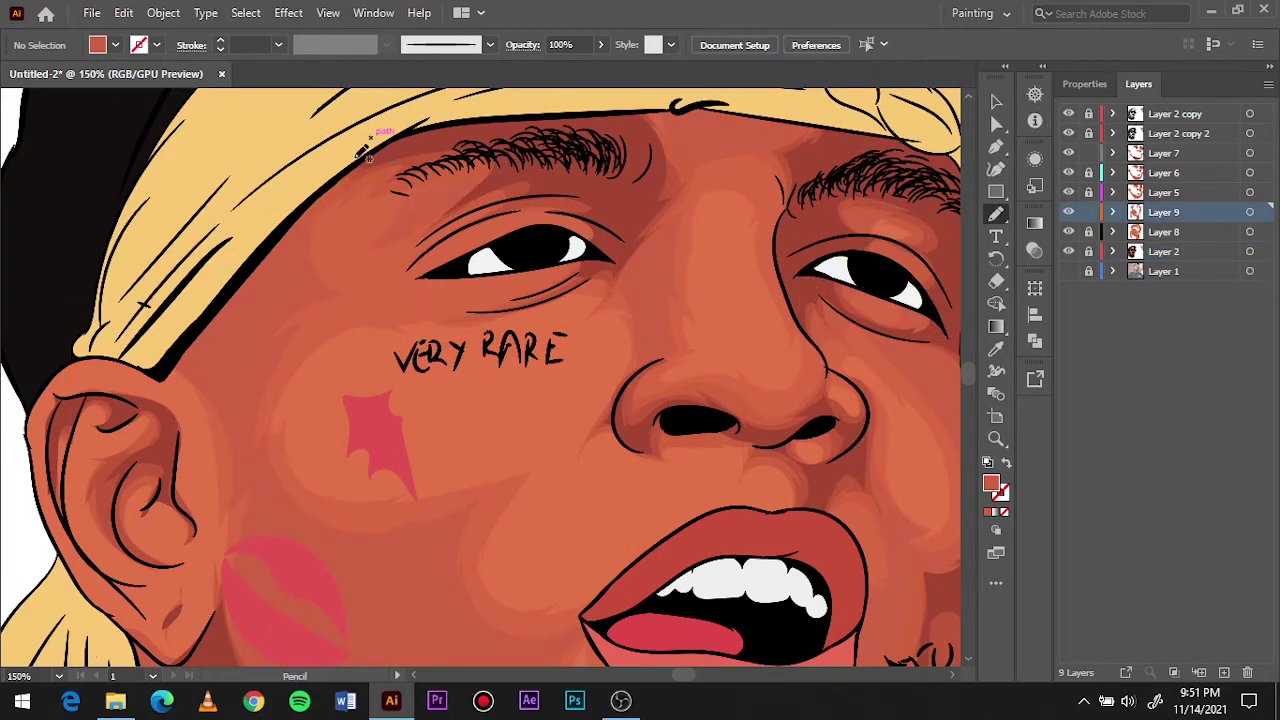
key("ctrl+0")
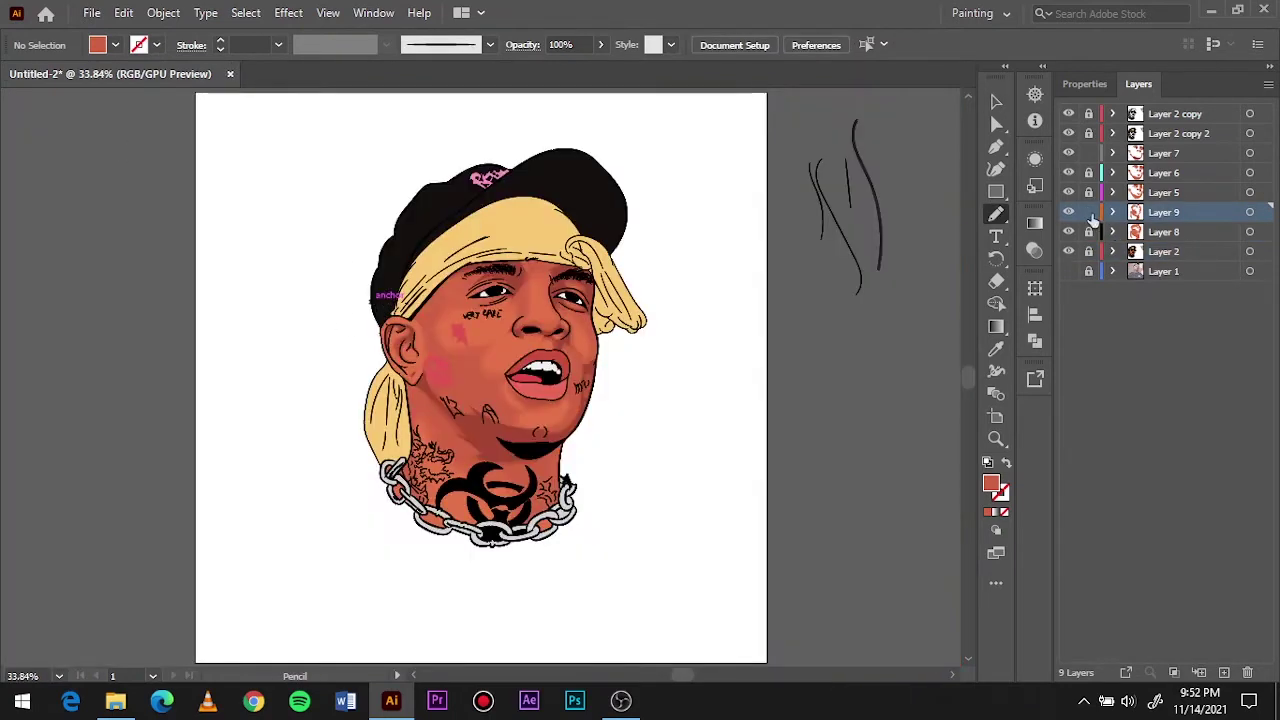
Show the reference photo, unlock Layer 5 and pencil a dark shadow down the neck.
left_click(1163, 251)
left_click(1068, 271)
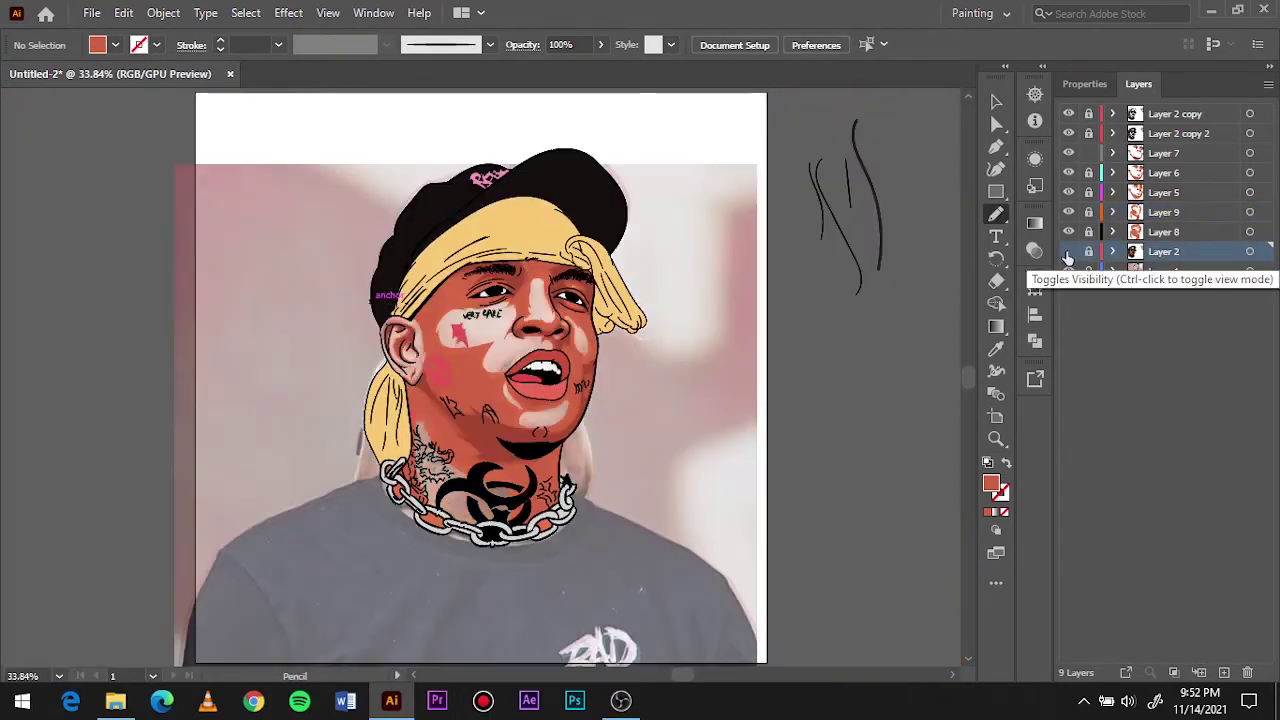
key("ctrl+1")
left_click(1089, 192)
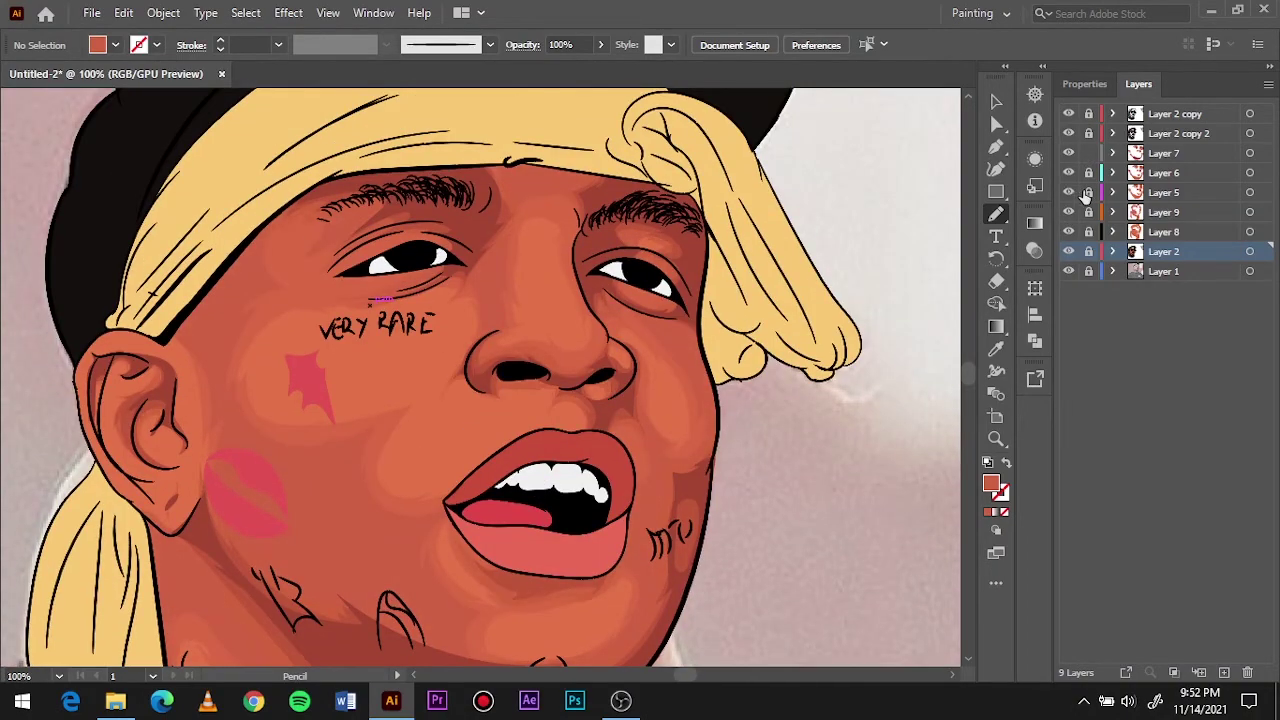
left_click(1250, 192)
scroll(512, 196, "down", 5)
key("n")
left_click_drag(432, 353, 527, 558)
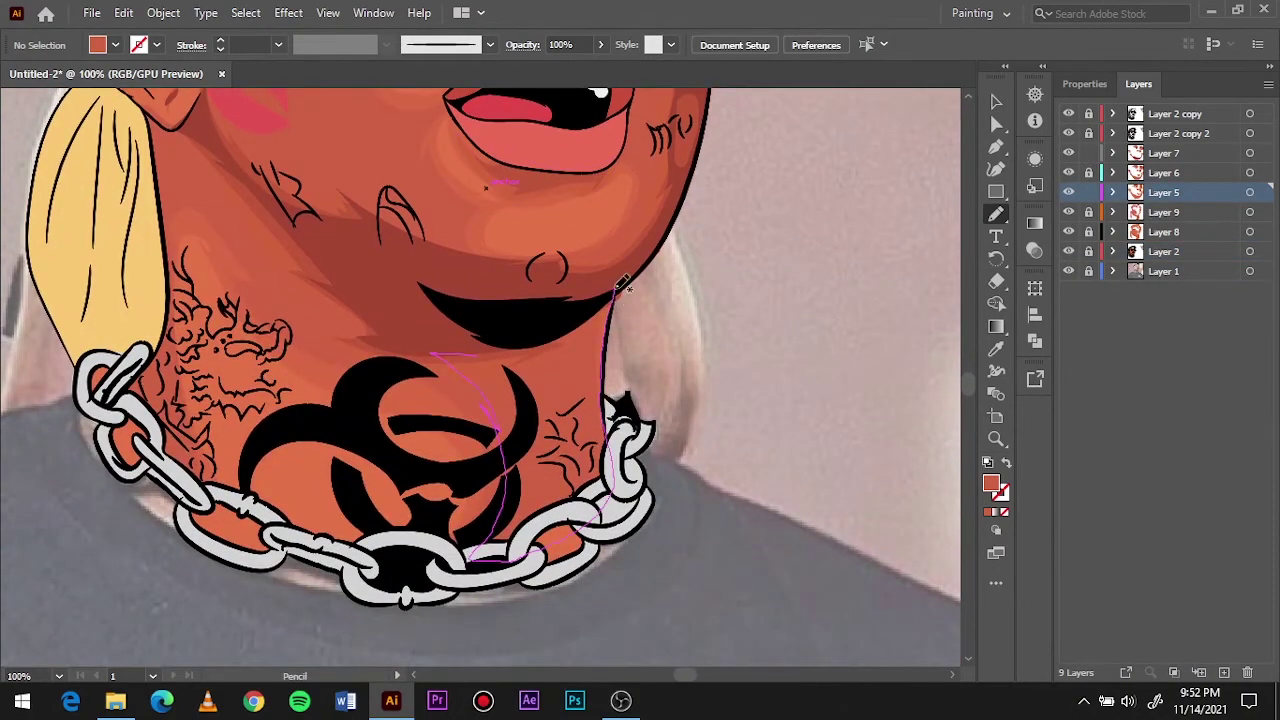
left_click_drag(621, 283, 618, 288)
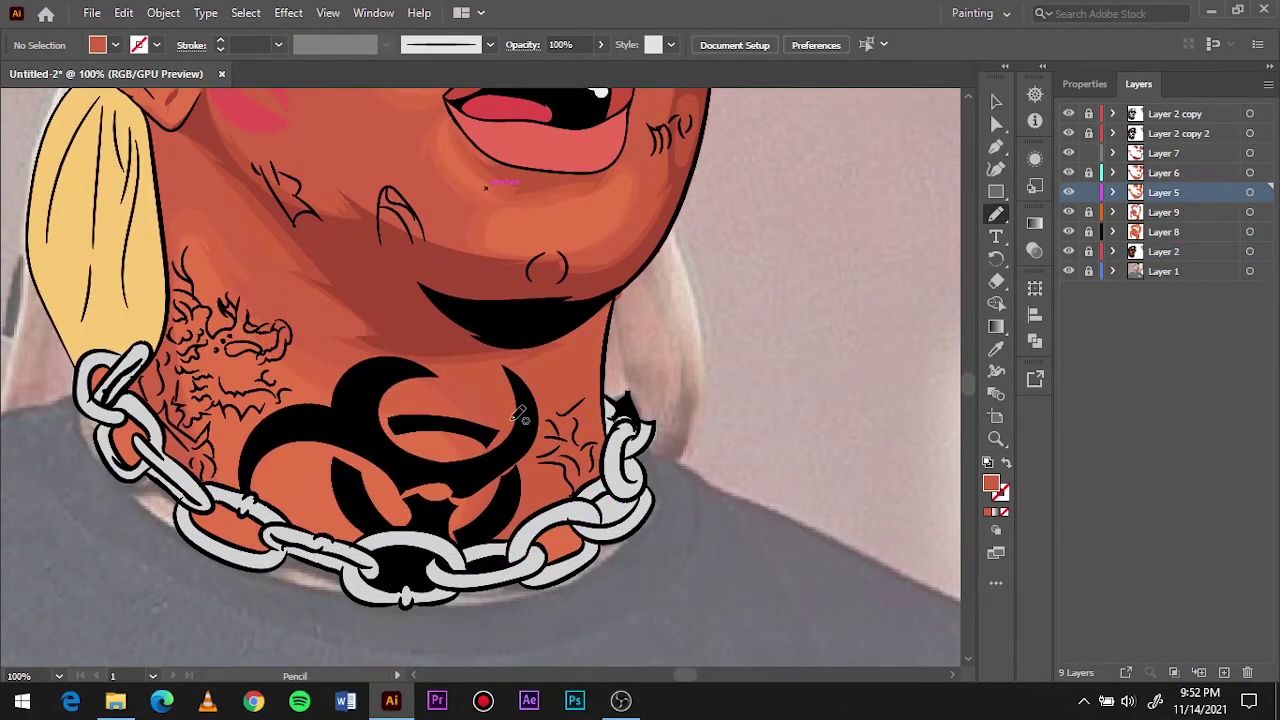
Relock Layer 5, unlock Layer 6 and draw a second neck shadow shape.
left_click(1089, 192)
left_click(1089, 172)
left_click(1250, 172)
key("ctrl+shift+a")
left_click_drag(508, 331, 620, 292)
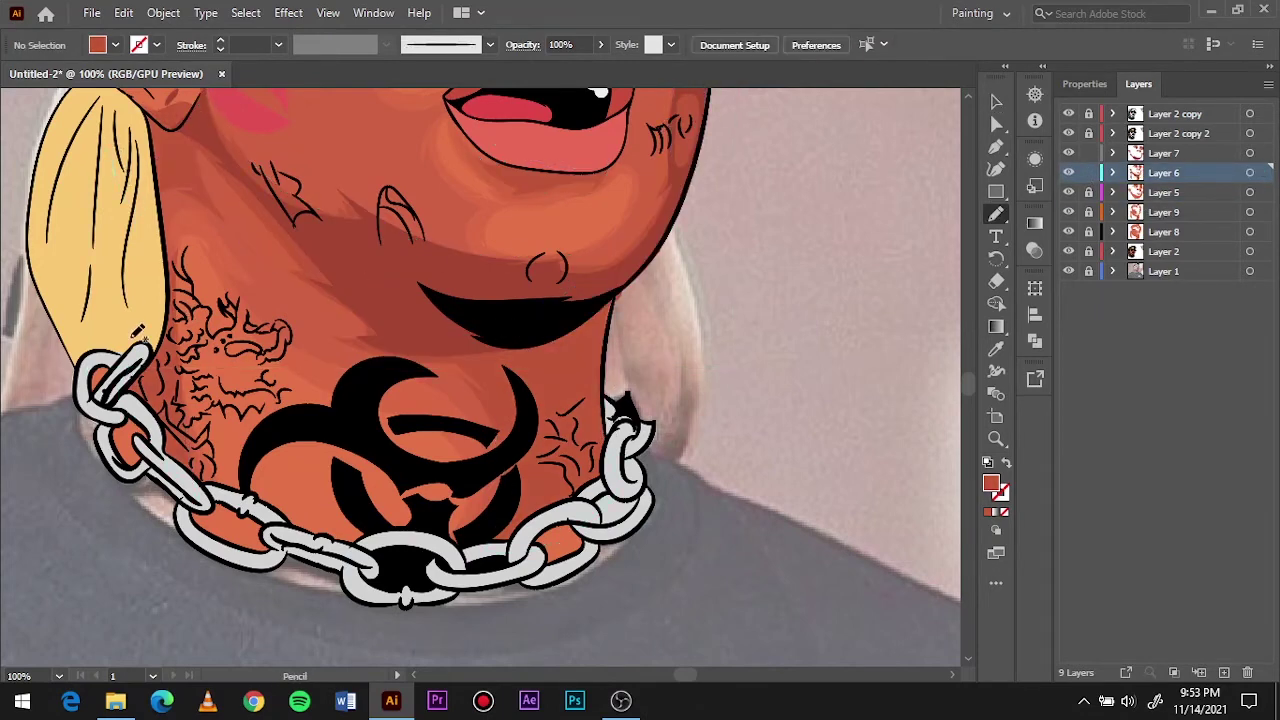
Hide the Layer 1 reference photo and refit the view.
key("ctrl+0")
left_click(1068, 271)
scroll(691, 351, "up", 1)
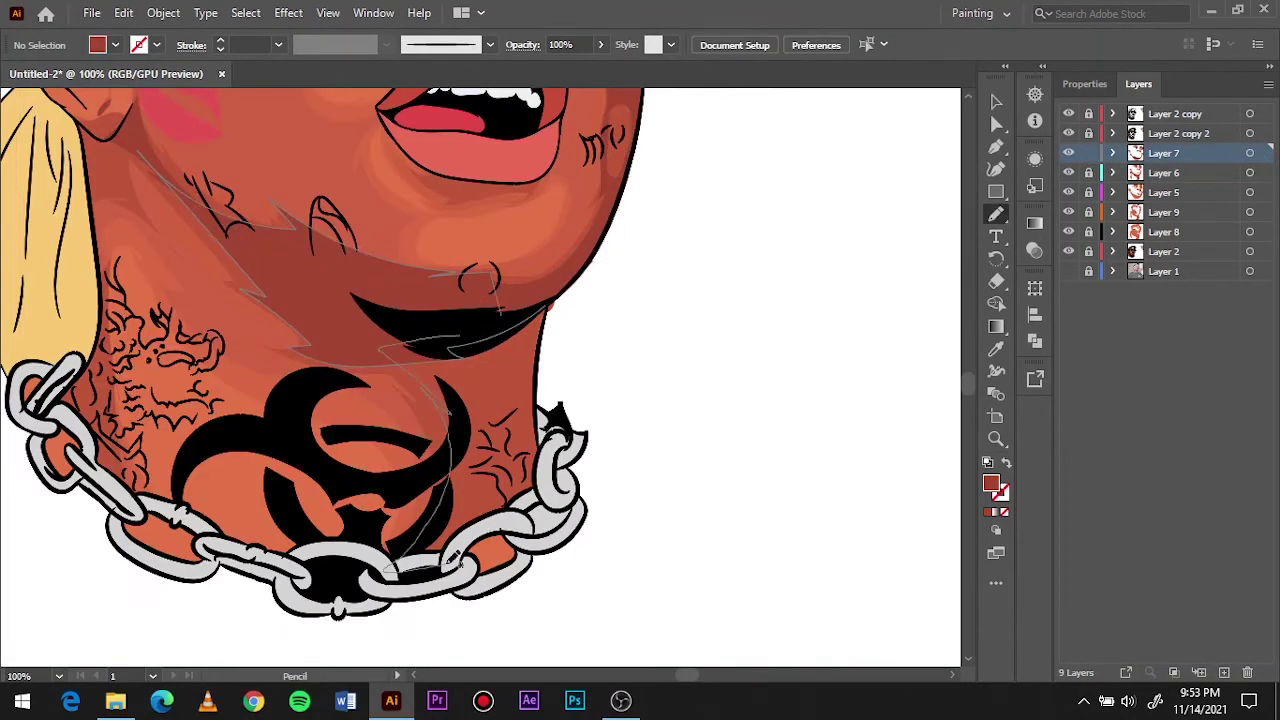
scroll(411, 316, "up", 2)
key("ctrl+0")
Add a highlights layer and pencil a lighter orange highlight on the nose bridge.
left_click(993, 104)
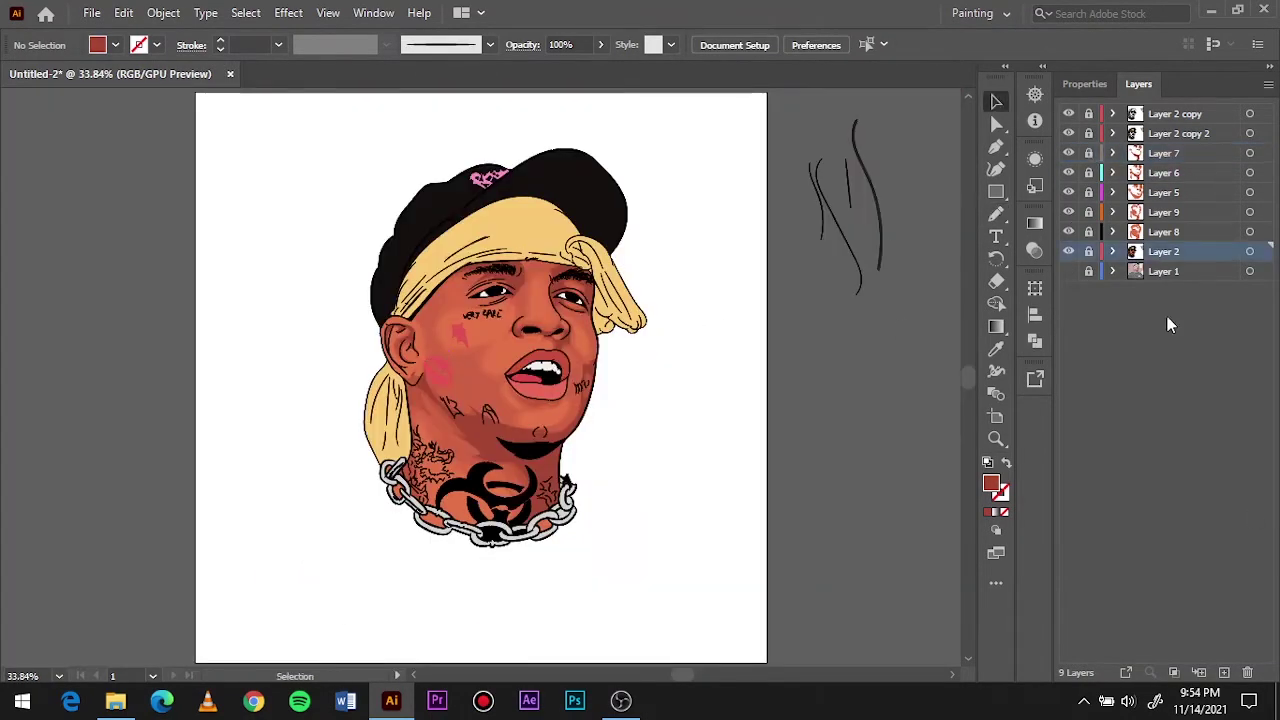
scroll(535, 318, "up", 3)
key("n")
double_click(991, 484)
key("Return")
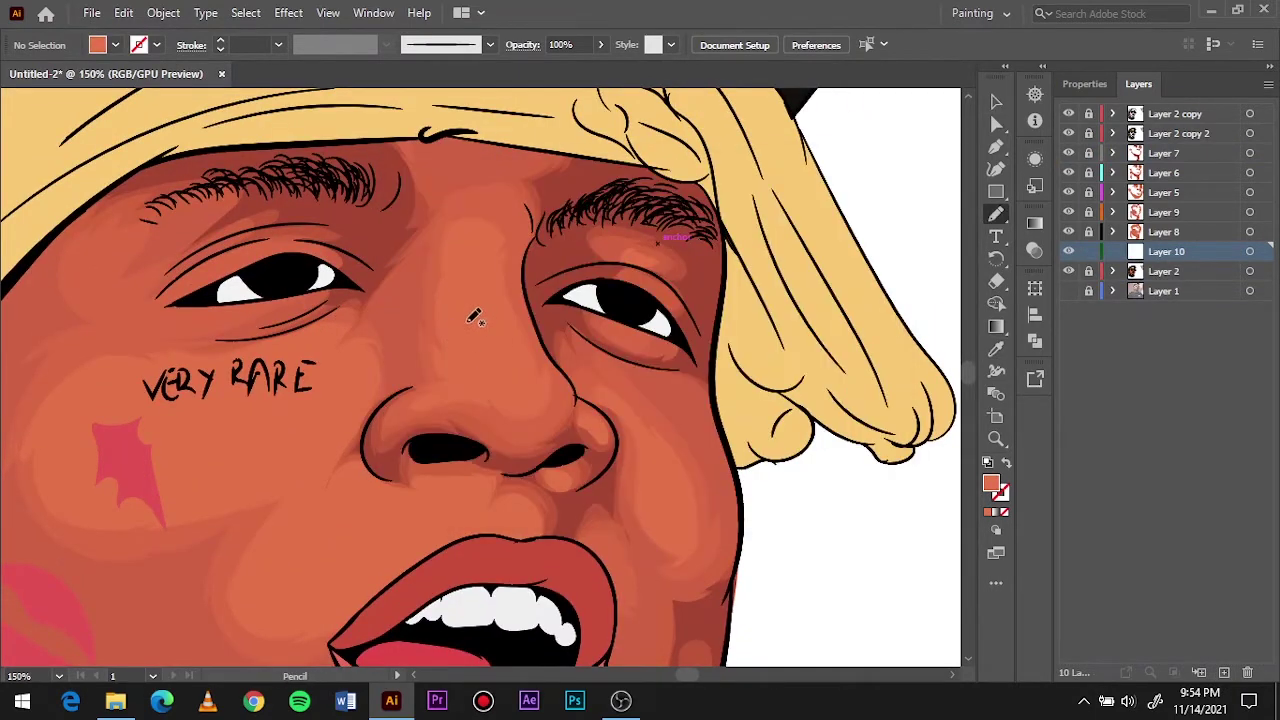
left_click_drag(500, 385, 471, 337)
Reduce the blue in the nose highlight with Adjust Color Balance.
left_click(124, 12)
left_click(515, 391)
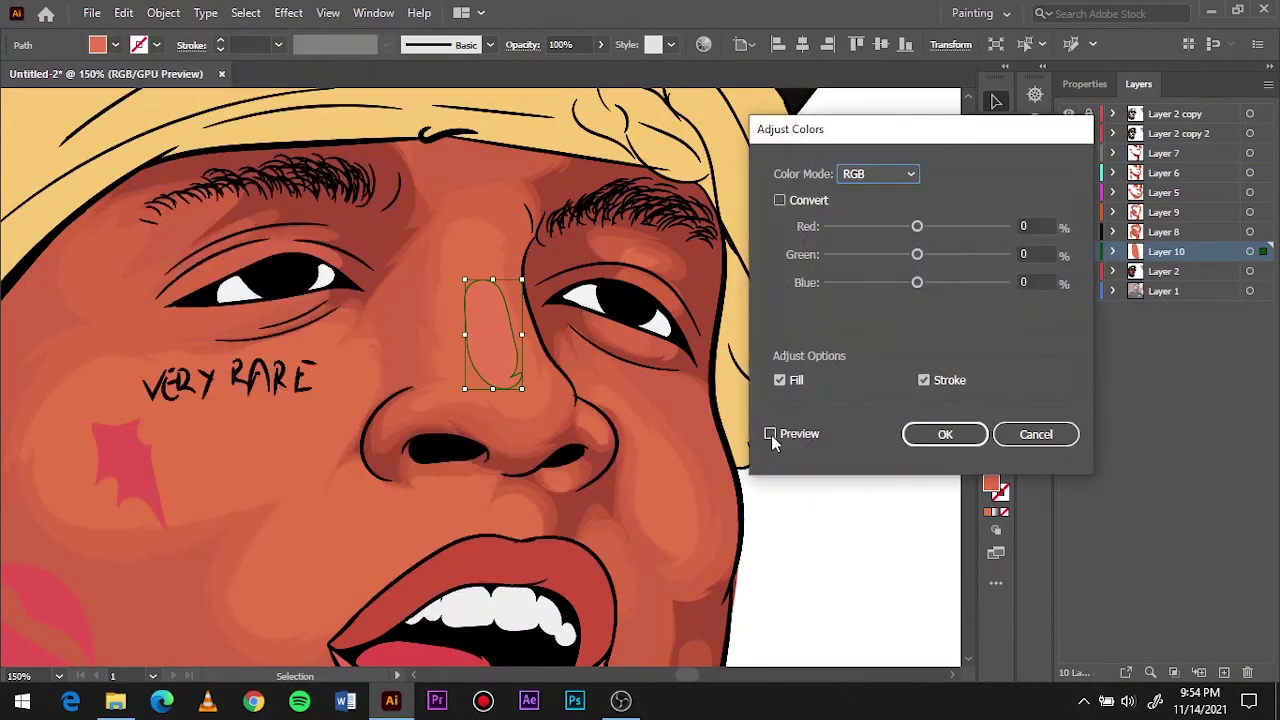
left_click(771, 433)
left_click_drag(917, 282, 913, 284)
left_click(945, 434)
key("ctrl+0")
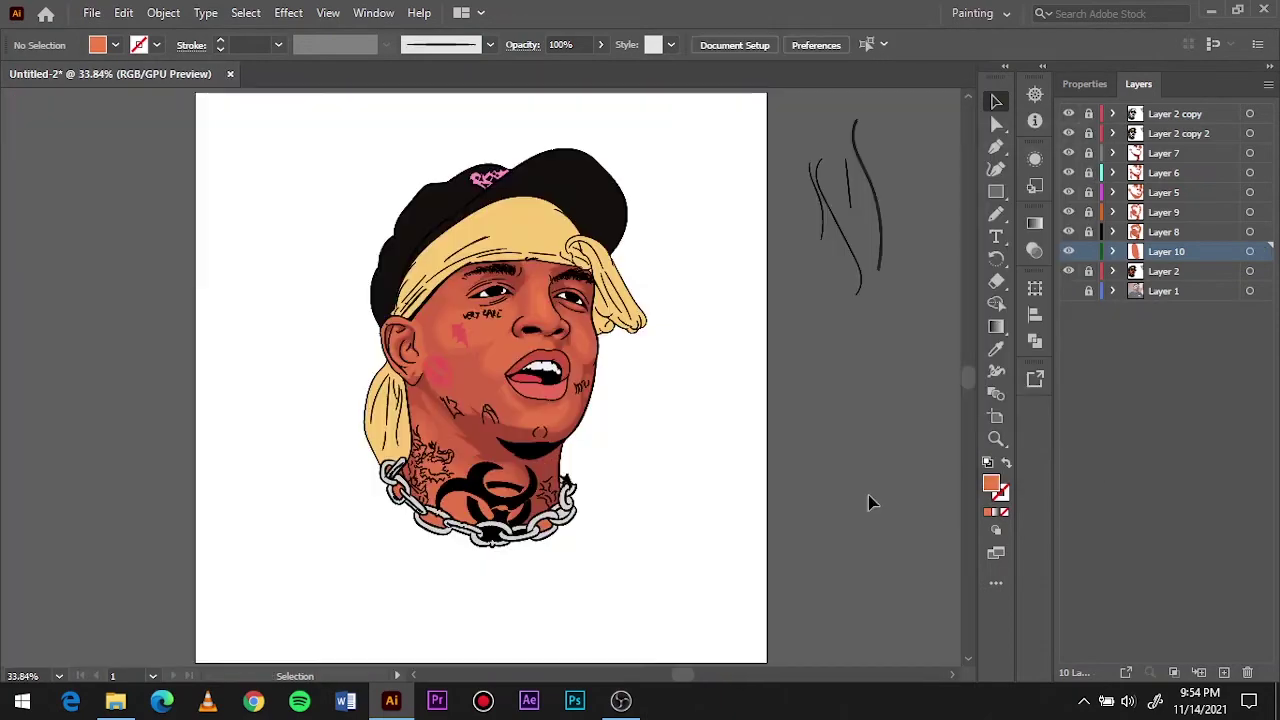
key("ctrl+1")
Draw highlight shapes on the cheek.
key("n")
left_click_drag(345, 290, 440, 295)
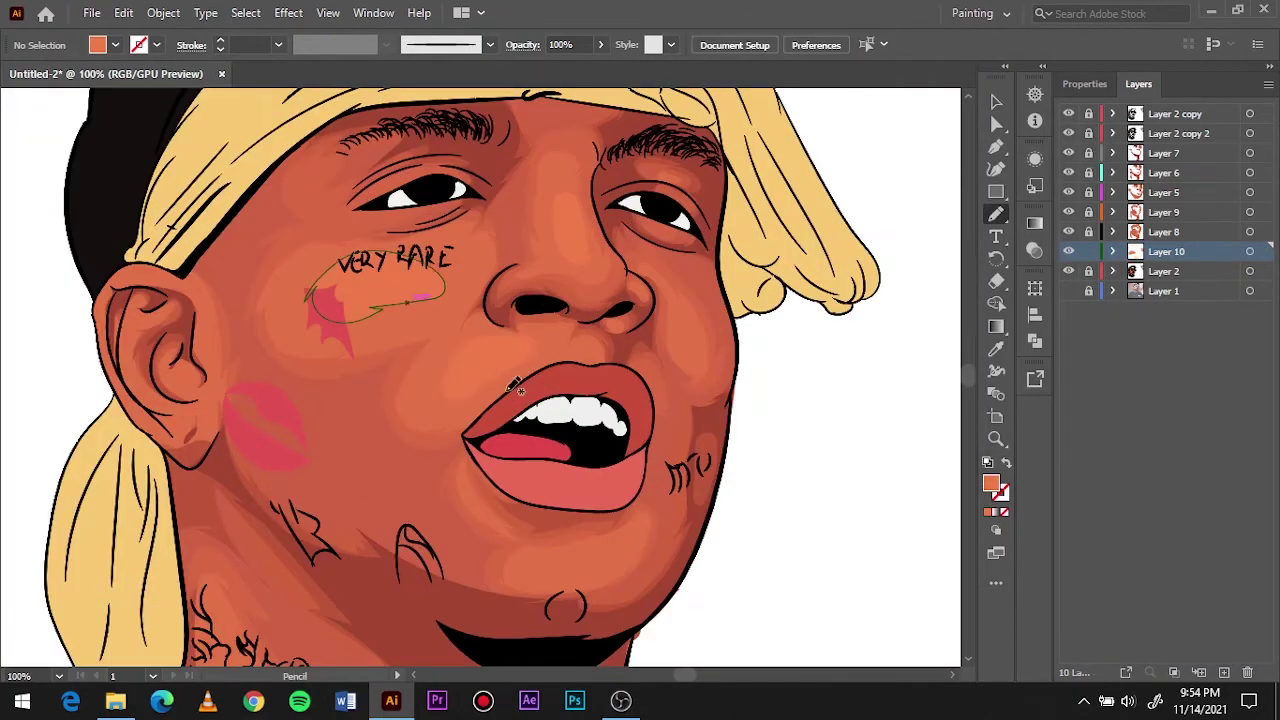
left_click_drag(615, 578, 545, 560)
scroll(285, 598, "down", 4)
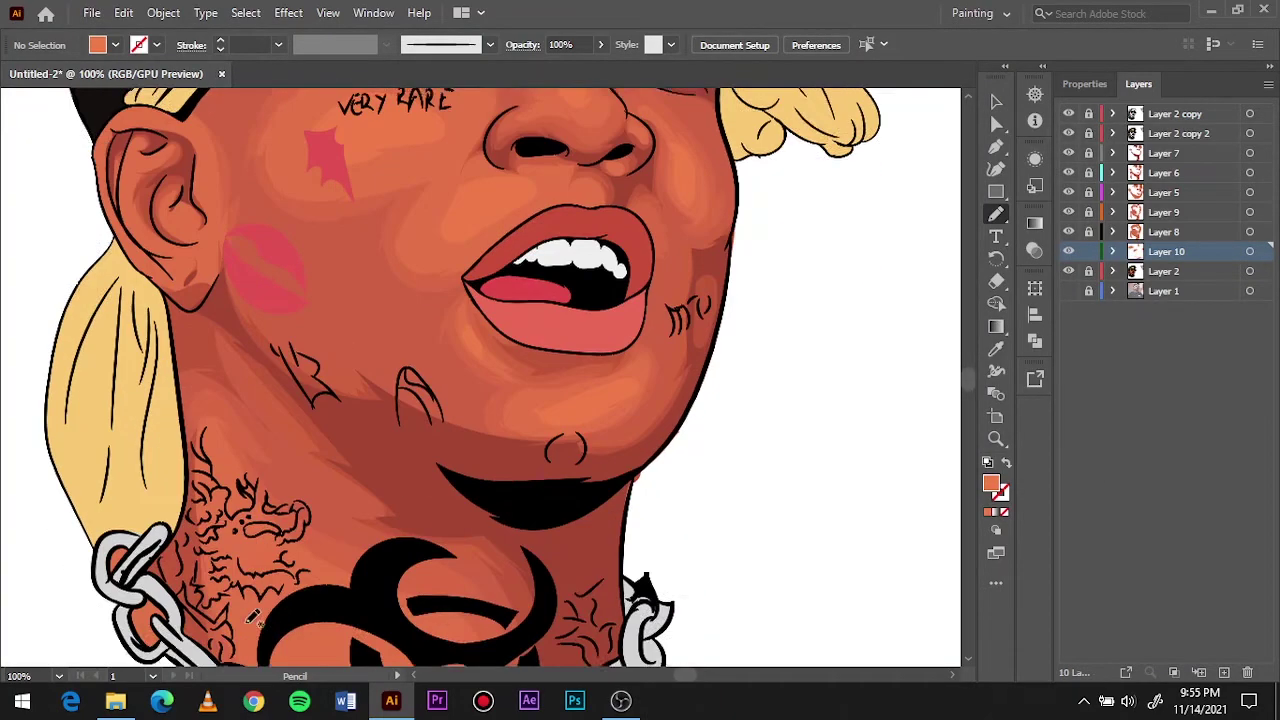
Add another highlight layer and set its fill colour.
key("ctrl+0")
key("ctrl+l")
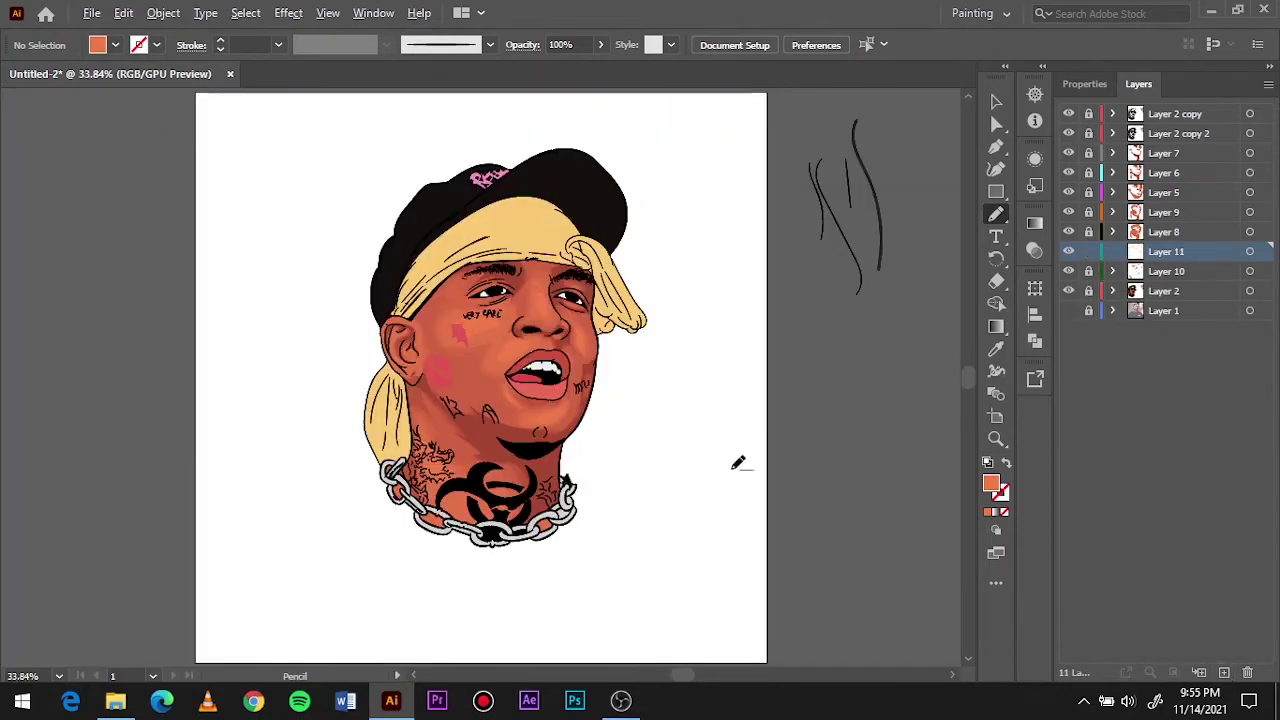
double_click(991, 483)
left_click(848, 230)
key("v")
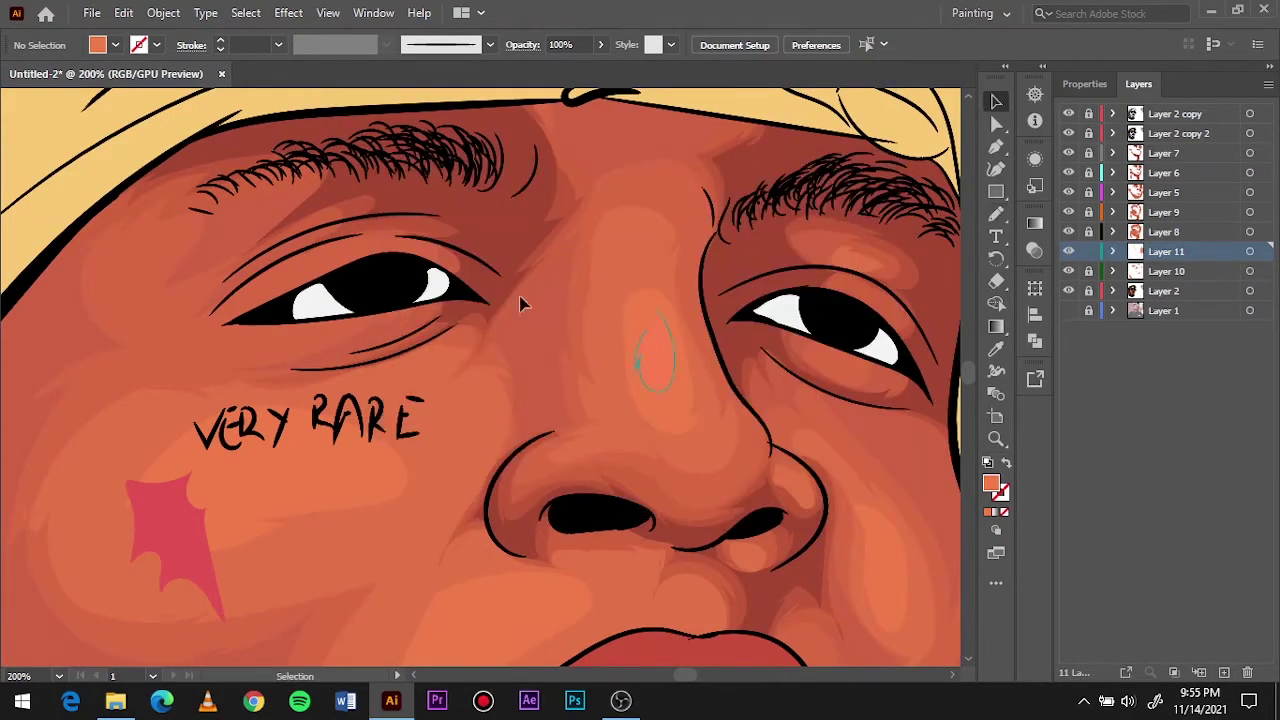
Warm the nose-bridge highlight by lowering blue and raising red and green in Color Balance.
key("ctrl+a")
left_click(123, 12)
left_click(470, 400)
mouse_move(917, 282)
left_mouse_down()
mouse_move(897, 282)
mouse_move(940, 282)
mouse_move(921, 282)
left_mouse_up()
left_click(770, 433)
left_click_drag(917, 254, 932, 226)
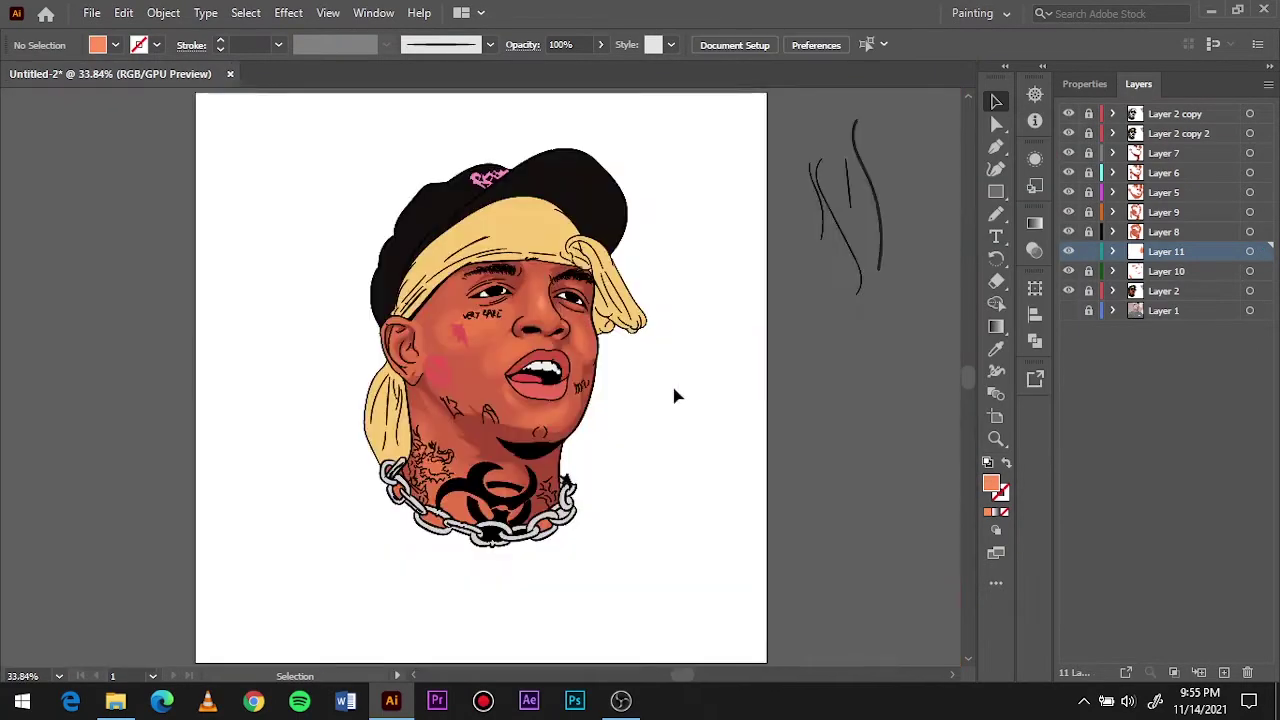
Draw a highlight near the chin.
key("ctrl+0")
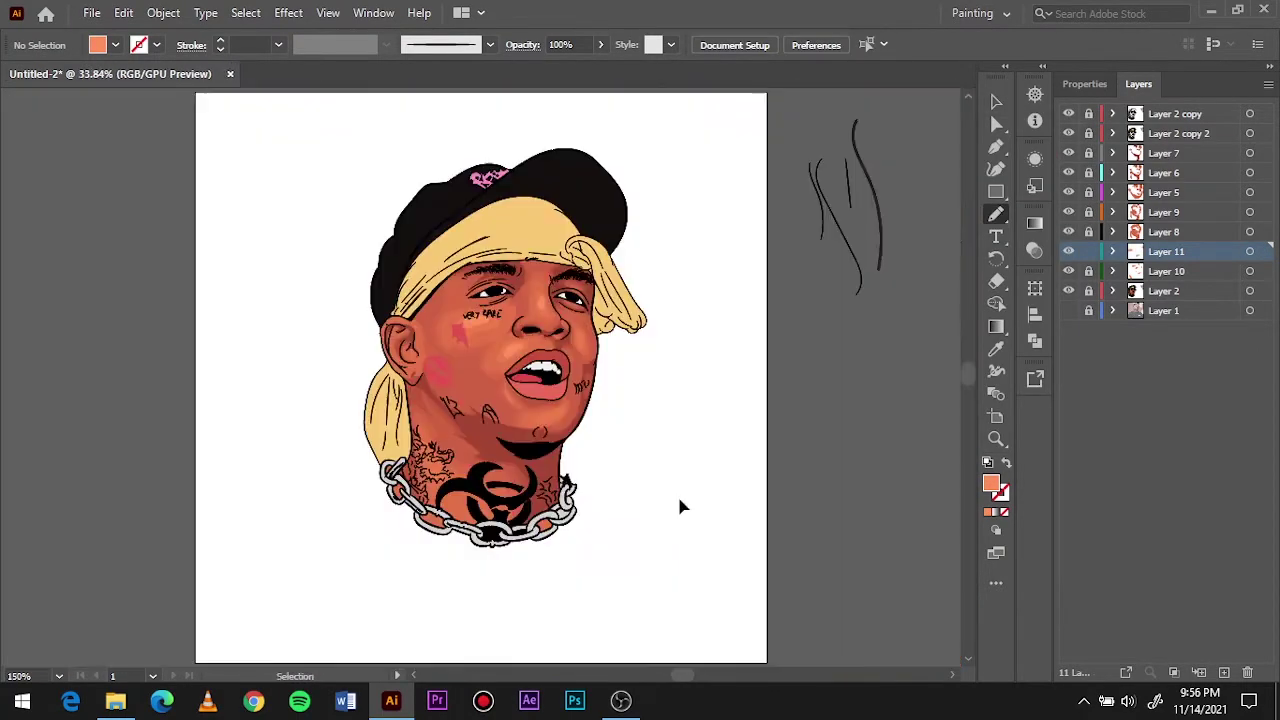
scroll(689, 486, "up", 5)
left_click_drag(460, 482, 522, 462)
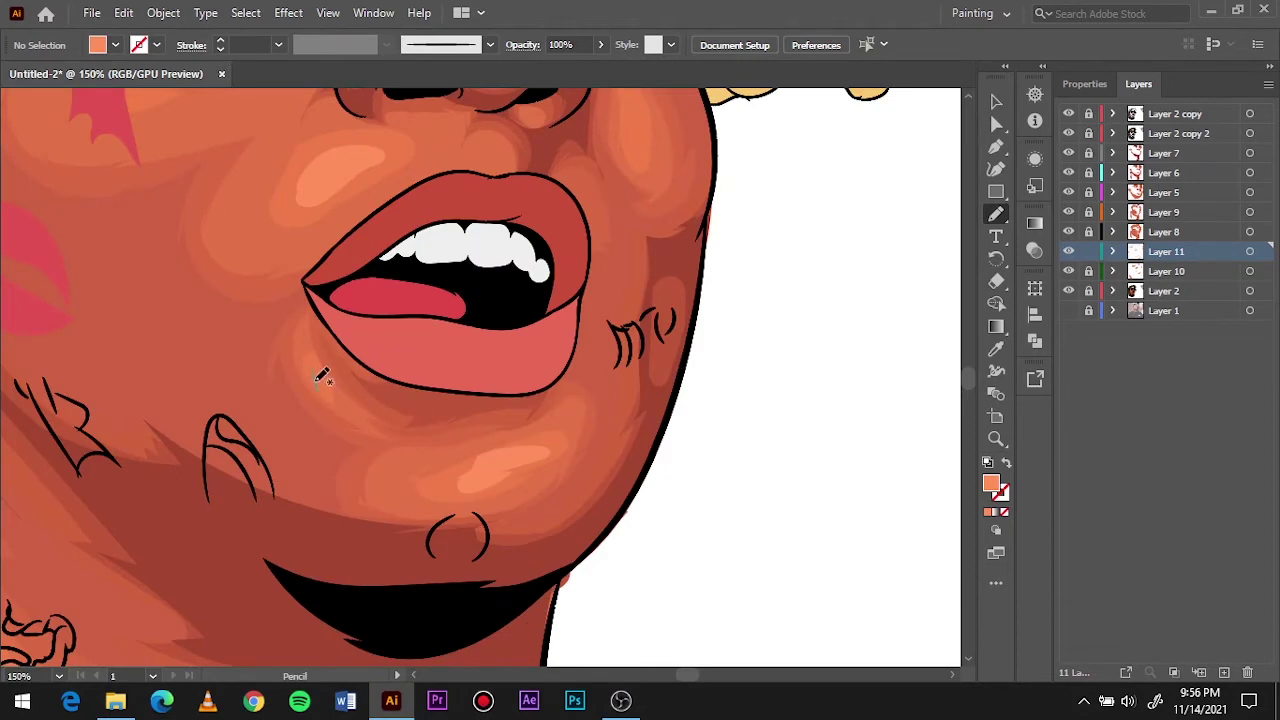
scroll(330, 370, "up", 5)
scroll(330, 370, "right", 2)
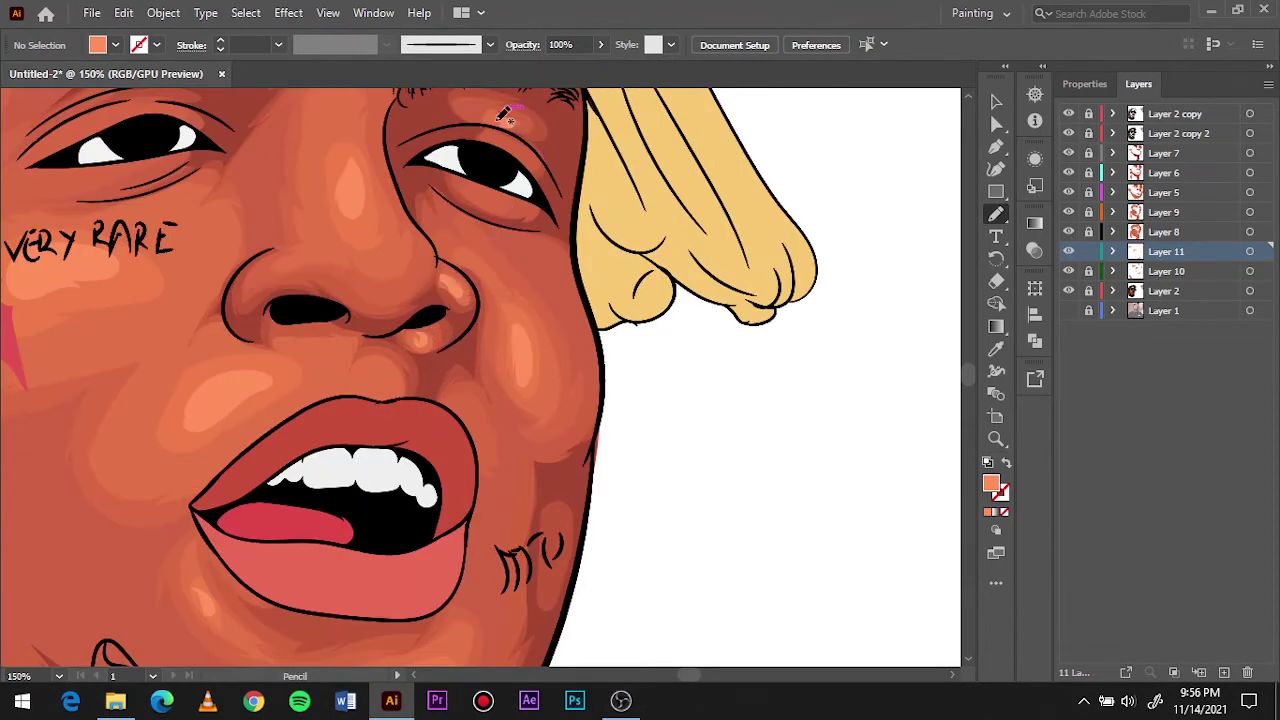
key("ctrl+0")
Add a deep-shadow layer and pencil a dark red shadow along the jaw.
key("v")
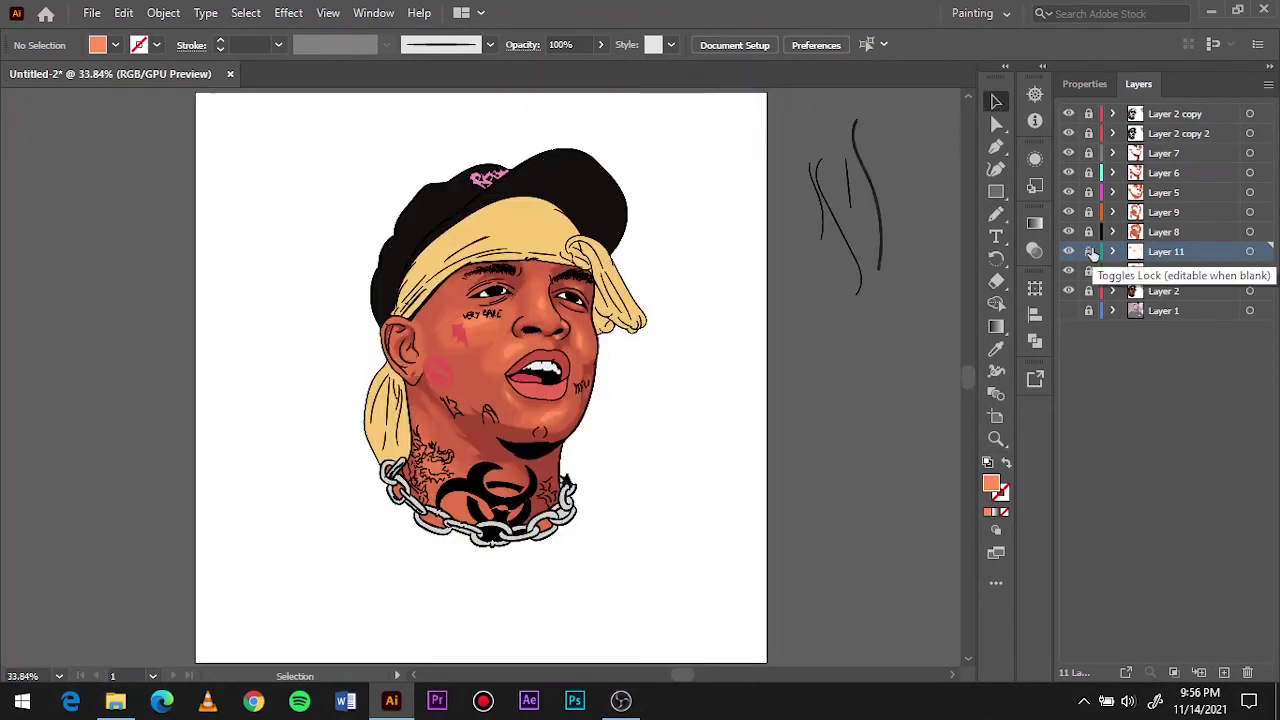
left_click(1224, 672)
scroll(530, 455, "up", 4)
key("i")
double_click(991, 483)
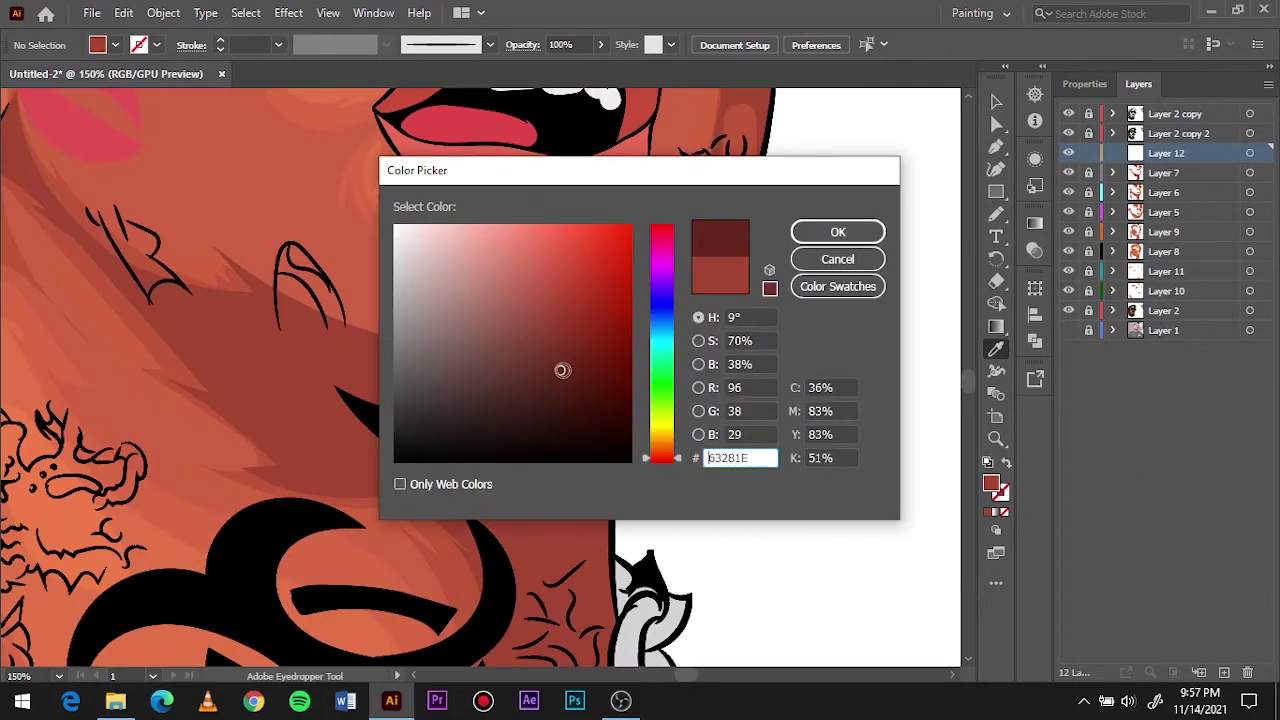
left_click(837, 229)
key("n")
mouse_move(660, 394)
left_mouse_down()
mouse_move(428, 386)
mouse_move(257, 423)
mouse_move(556, 453)
left_mouse_up()
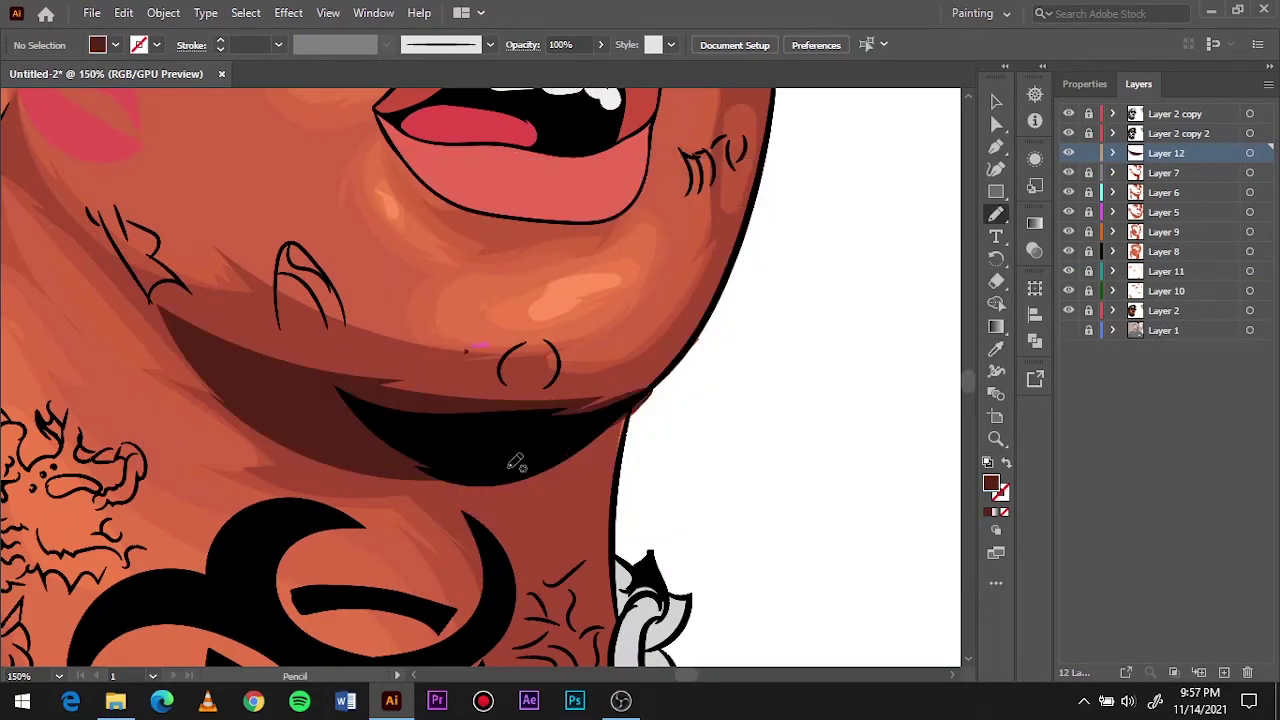
Reapply the dark red fill and draw a jaw shadow beside the hair.
key("ctrl+0")
scroll(655, 459, "up", 4)
double_click(991, 483)
left_click(837, 229)
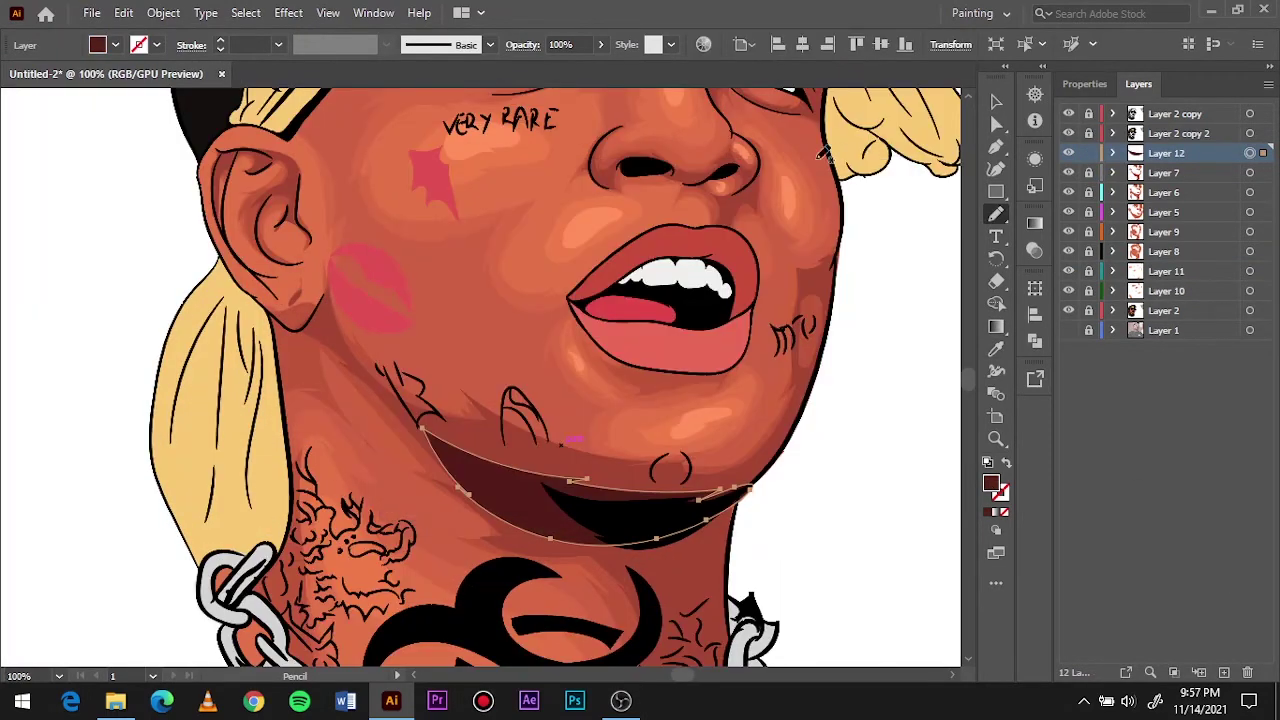
key("ctrl+0")
key("v")
scroll(476, 411, "up", 4)
key("n")
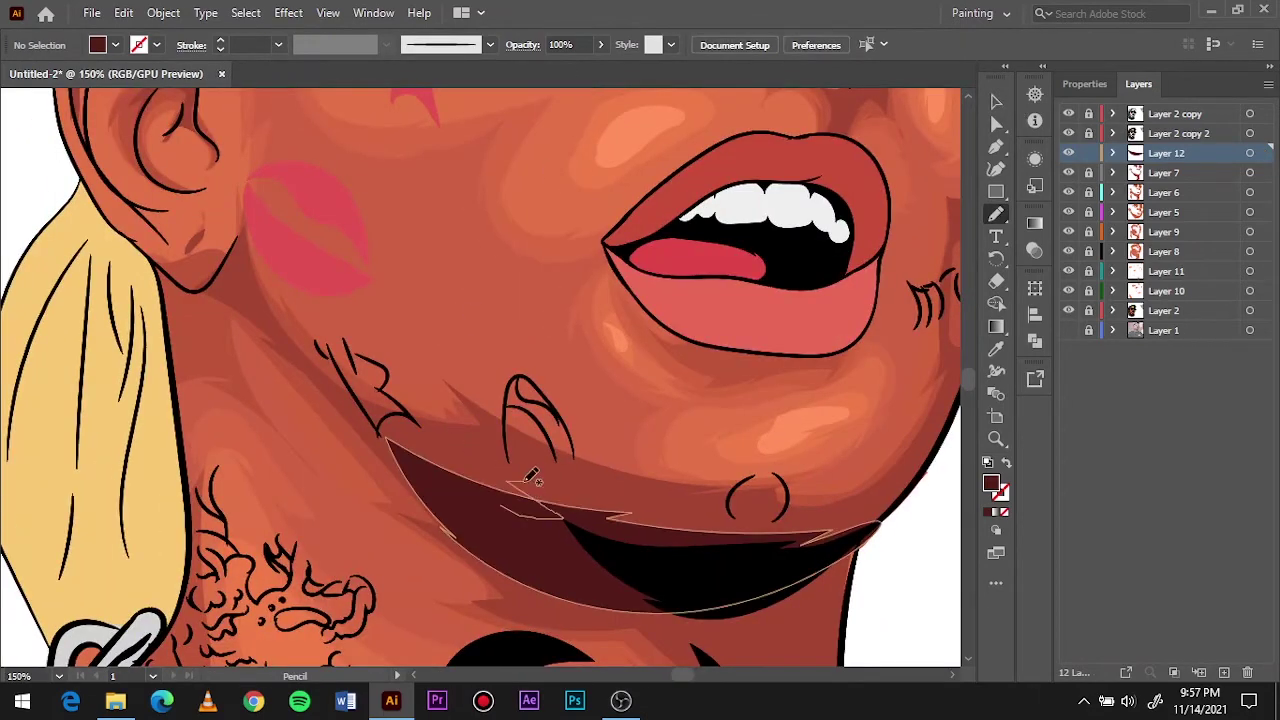
key("ctrl+0")
scroll(323, 313, "up", 6)
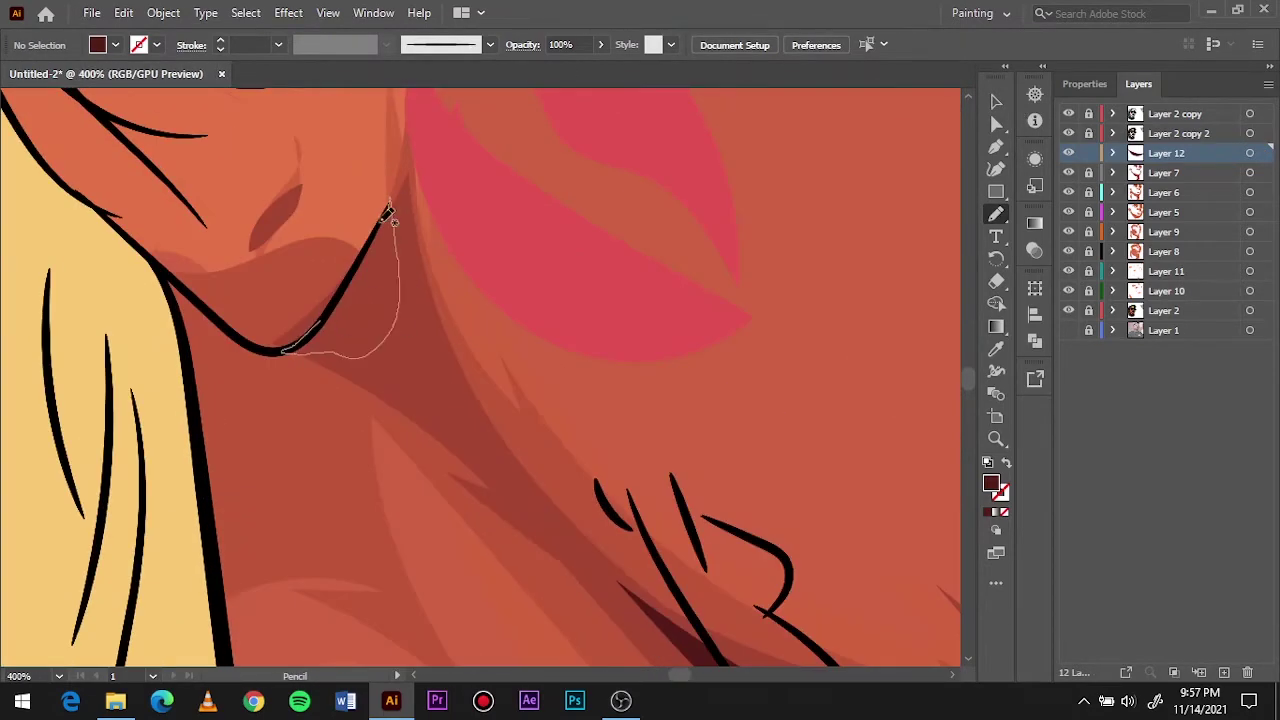
left_click_drag(391, 214, 392, 216)
Draw a dark red shadow under the nostril.
key("ctrl+0")
scroll(677, 400, "up", 5)
scroll(704, 438, "up", 3)
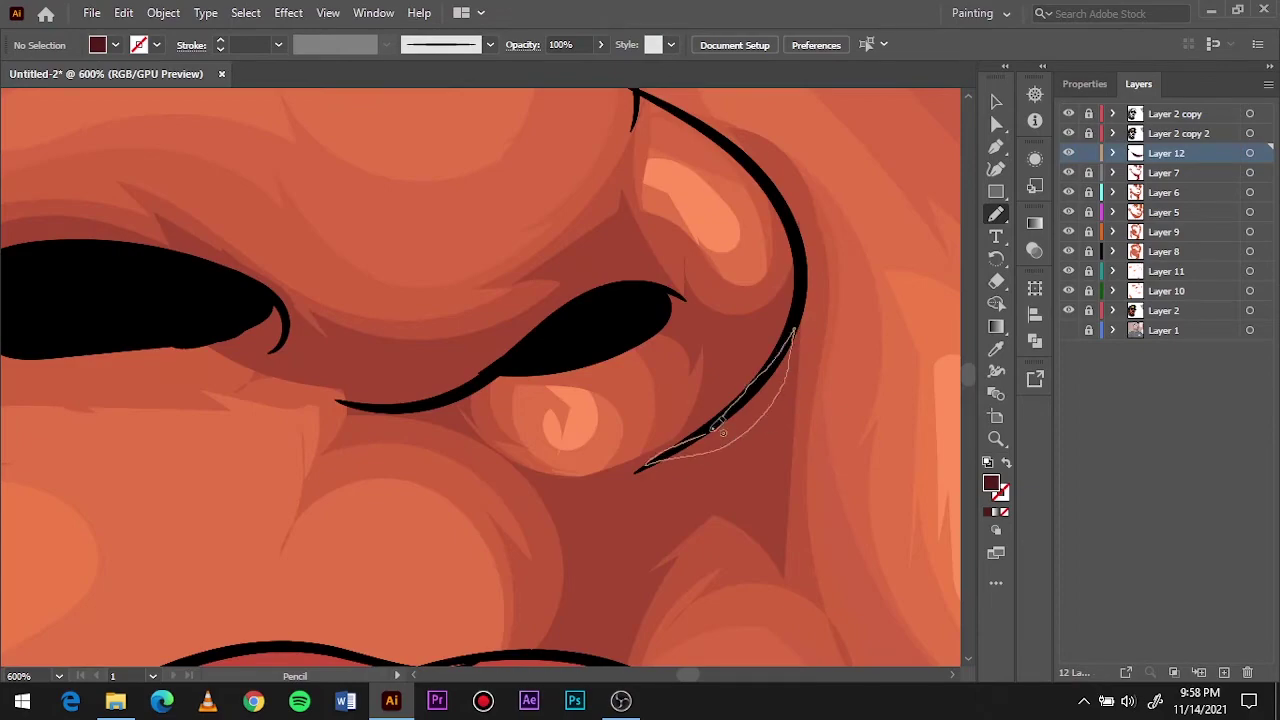
key("ctrl+0")
scroll(540, 320, "up", 5)
key("ctrl+0")
scroll(360, 380, "up", 5)
mouse_move(350, 250)
left_mouse_down()
mouse_move(360, 378)
mouse_move(465, 452)
left_mouse_up()
Draw a dark red shadow under the eye.
key("ctrl+0")
scroll(318, 345, "up", 5)
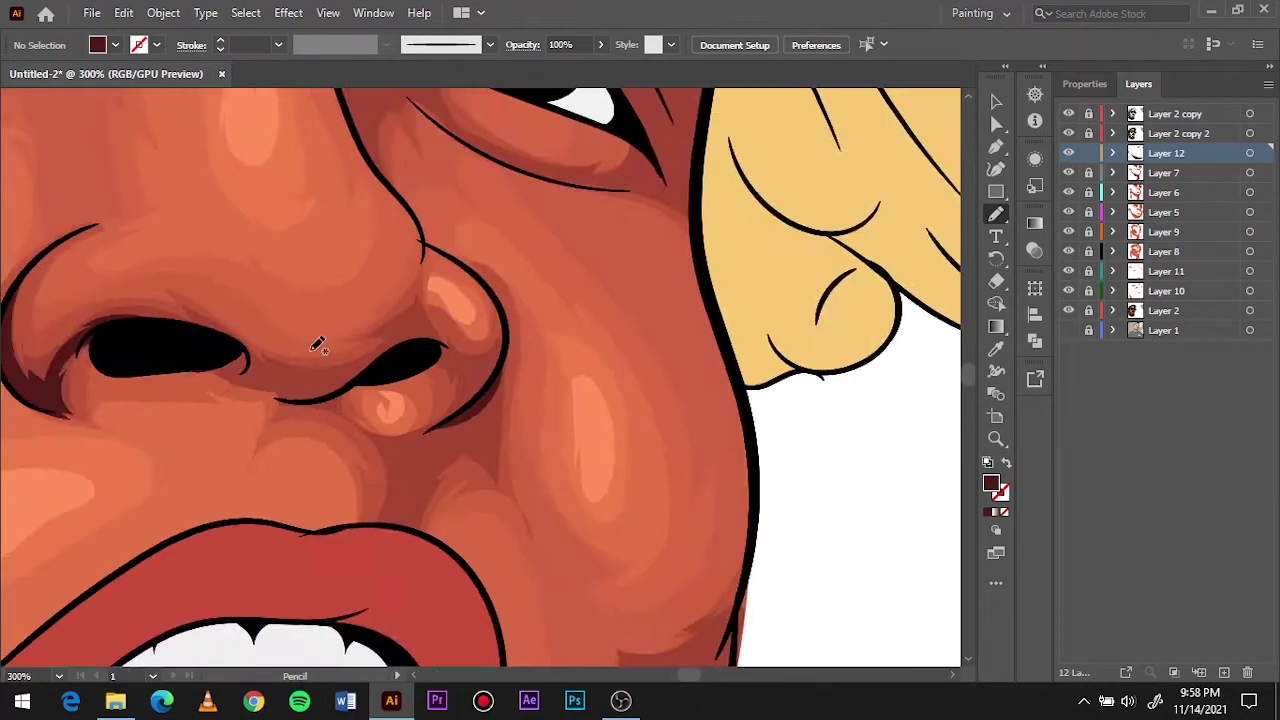
key("ctrl+0")
scroll(296, 415, "up", 5)
key("ctrl+0")
scroll(434, 294, "up", 5)
left_click_drag(215, 455, 333, 318)
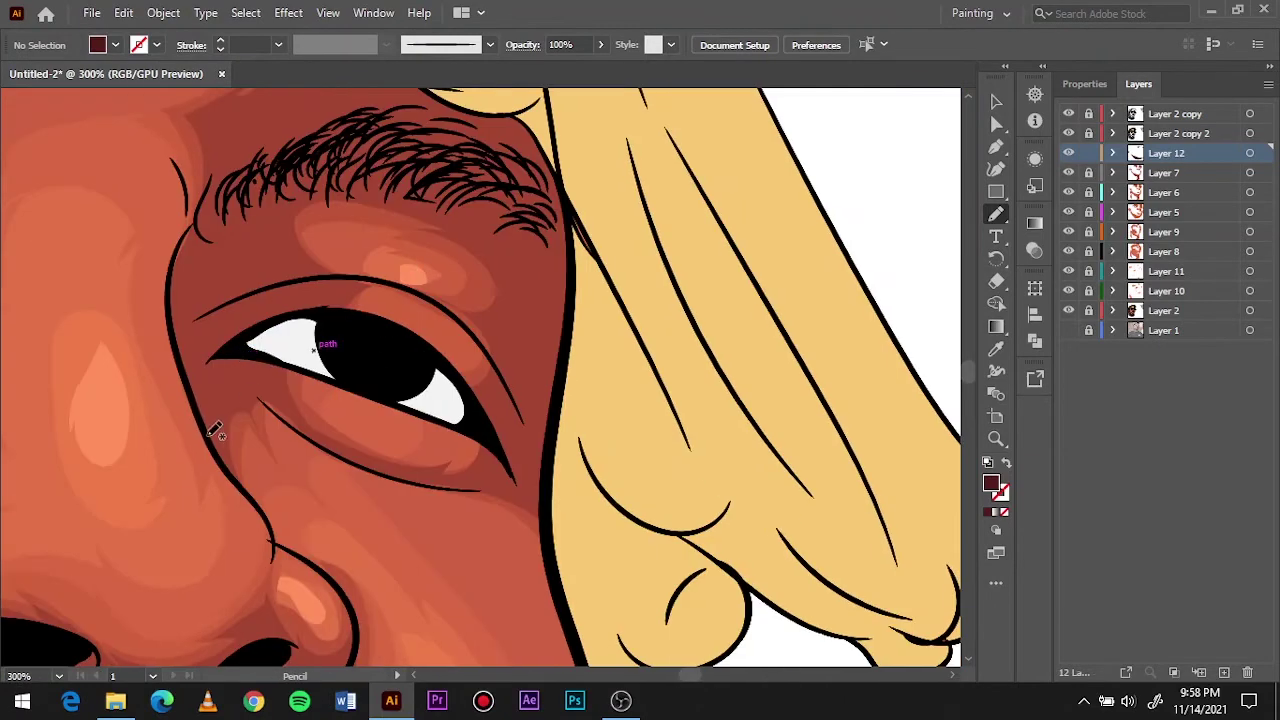
Add dark red shadows around the eyebrow and beside the eye.
key("ctrl+0")
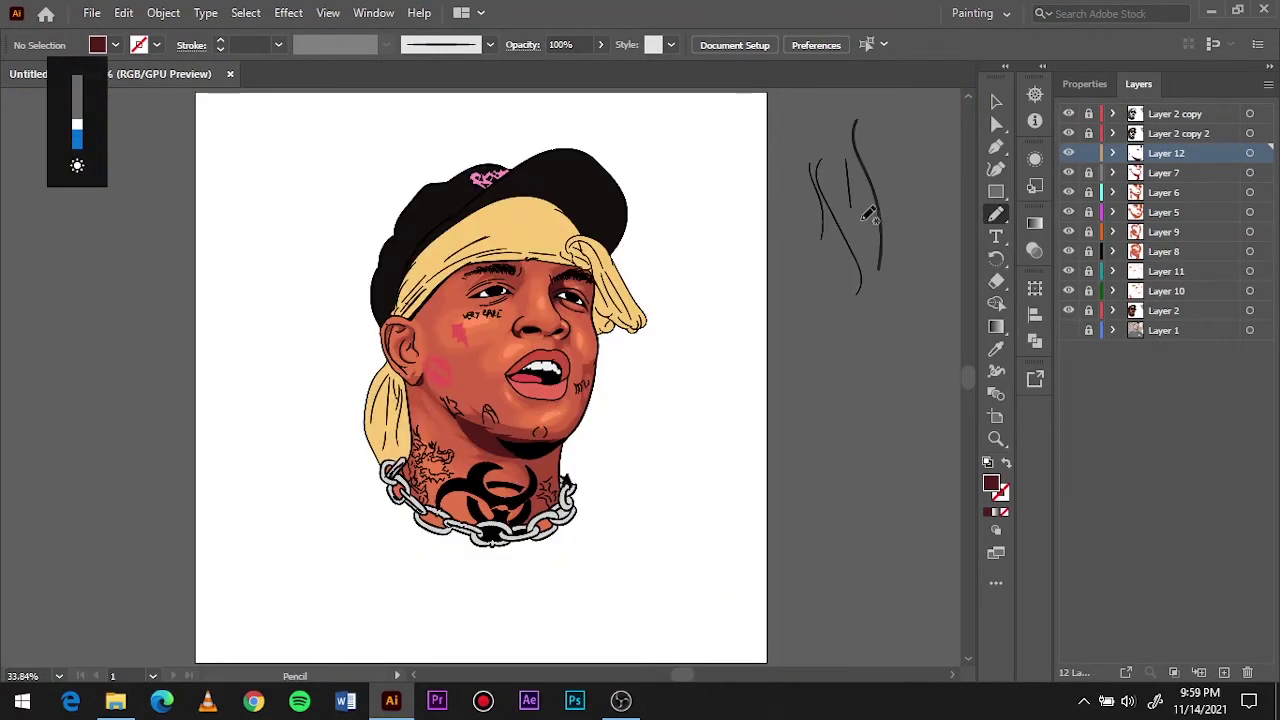
scroll(300, 280, "up", 5)
mouse_move(200, 400)
left_mouse_down()
mouse_move(307, 180)
mouse_move(300, 423)
left_mouse_up()
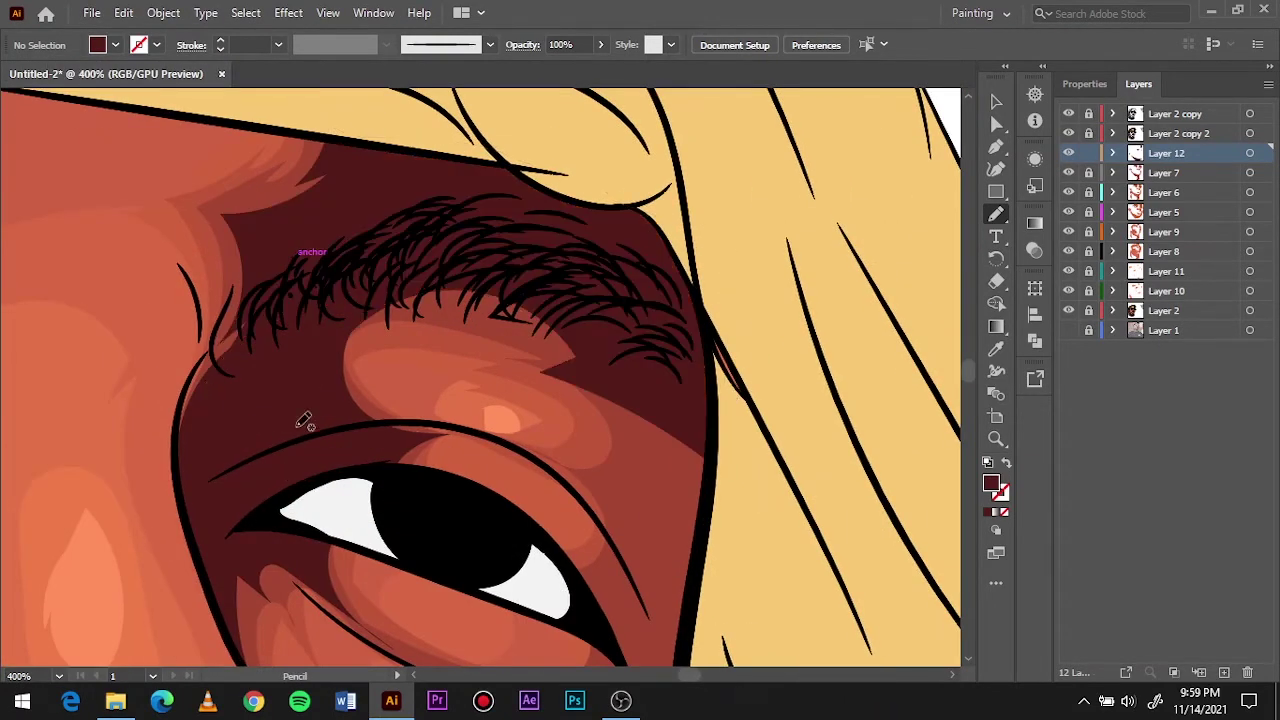
key("ctrl+0")
scroll(400, 300, "up", 4)
mouse_move(330, 220)
left_mouse_down()
mouse_move(516, 218)
mouse_move(505, 318)
left_mouse_up()
Close the cheek shadow and add shadows along the jaw and near the eye.
key("ctrl+0")
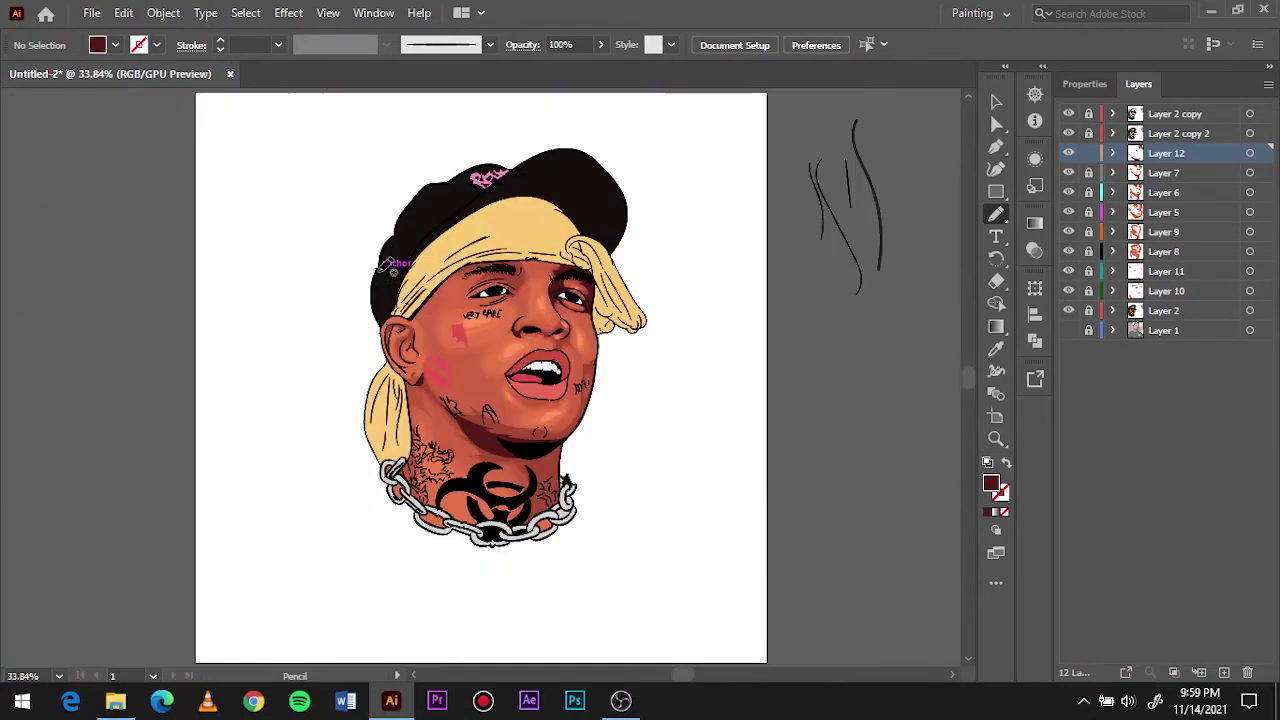
scroll(663, 207, "up", 4)
left_click_drag(568, 252, 638, 226)
key("ctrl+0")
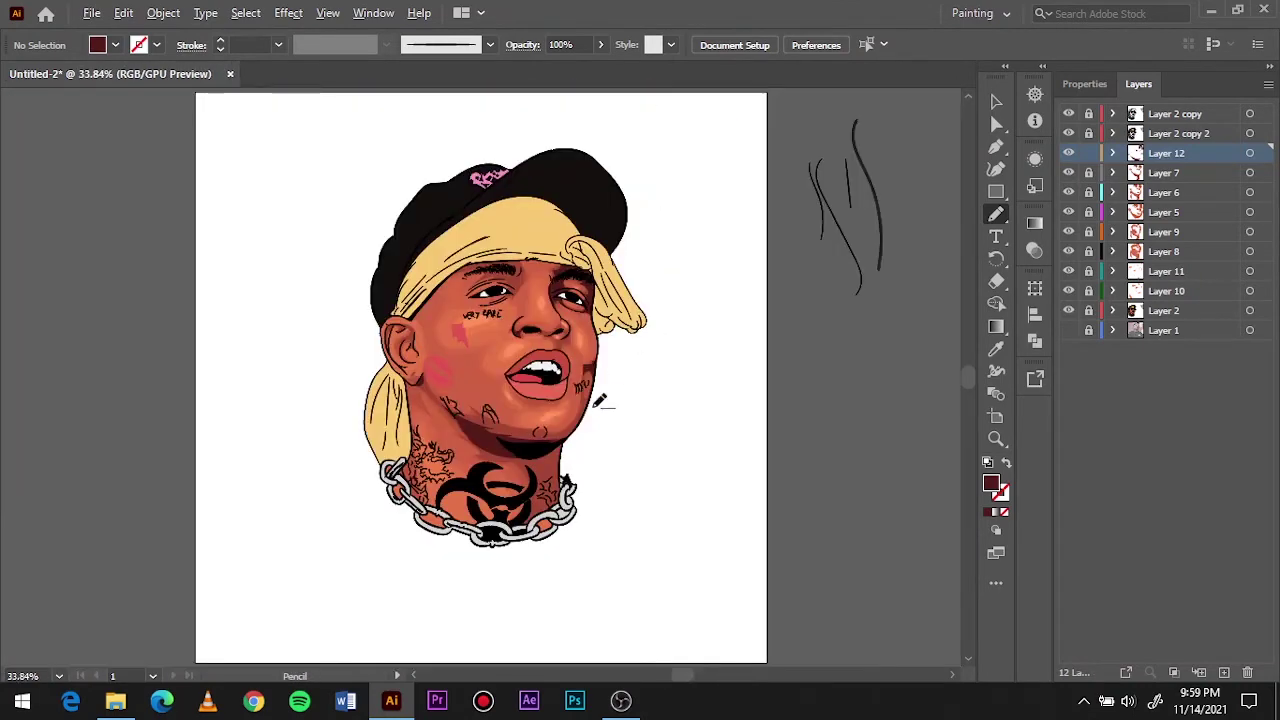
scroll(440, 567, "up", 4)
left_click_drag(572, 330, 420, 589)
key("ctrl+0")
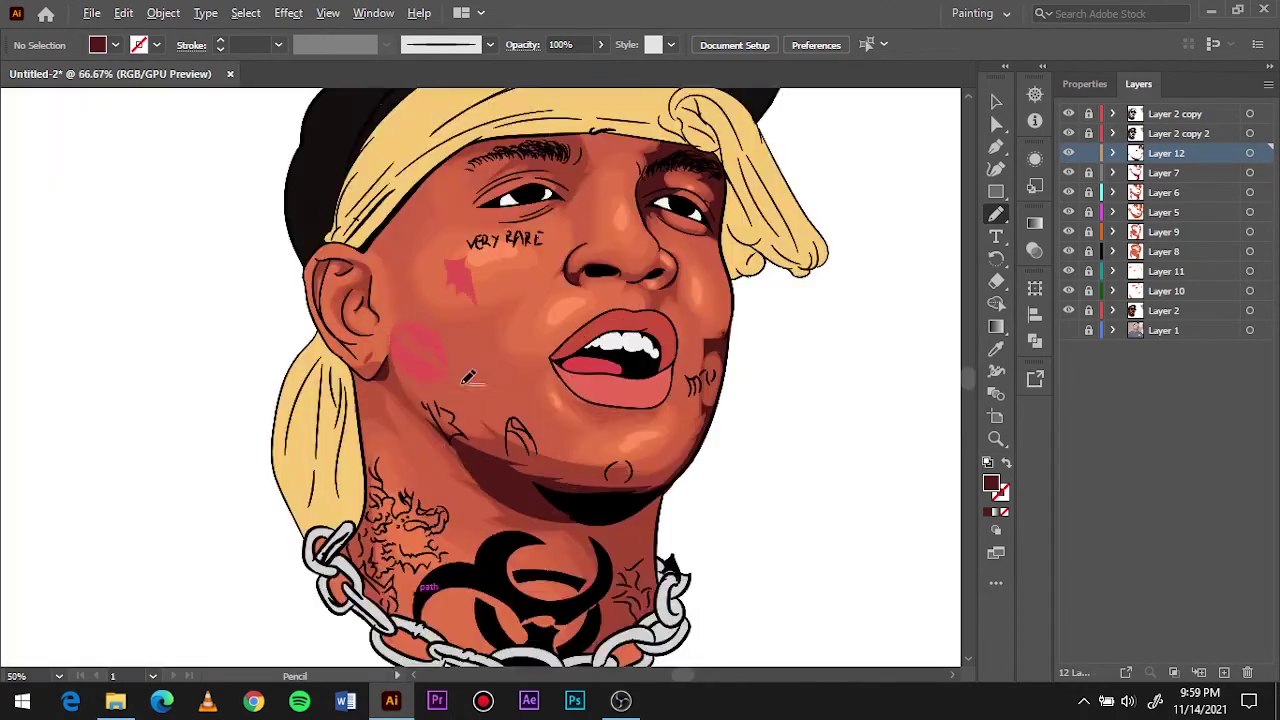
scroll(500, 420, "up", 4)
mouse_move(497, 437)
left_mouse_down()
mouse_move(512, 180)
mouse_move(414, 443)
left_mouse_up()
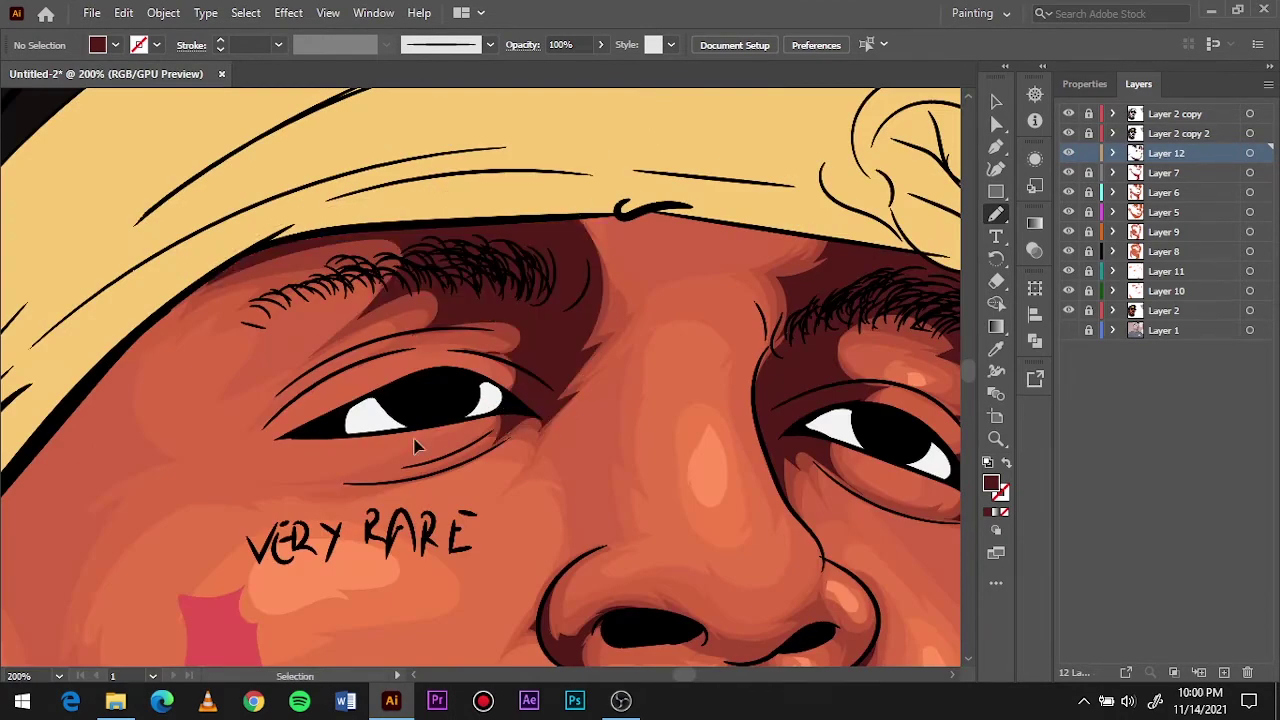
Create new Layer 13 above Layer 9.
key("ctrl+0")
left_click(1080, 214)
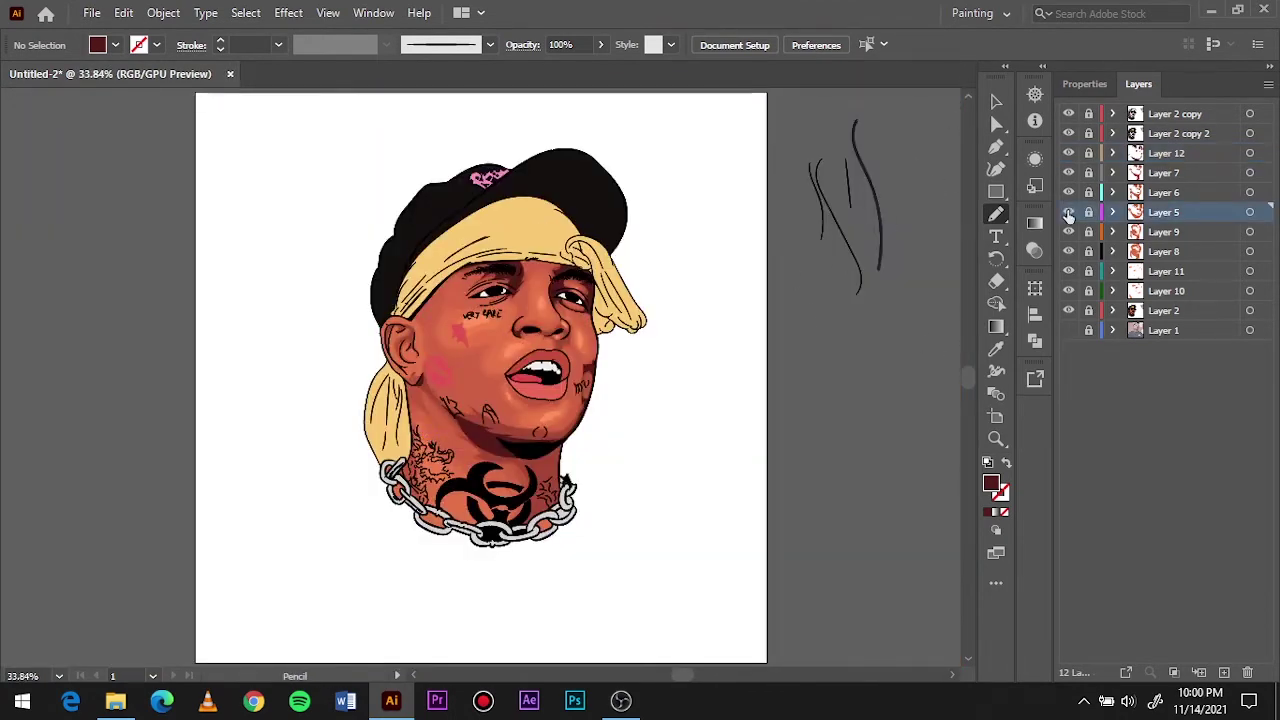
left_click(1080, 232)
Sample the salmon cheek colour and draw a thin salmon line on the cheek.
left_click(1224, 672)
key("i")
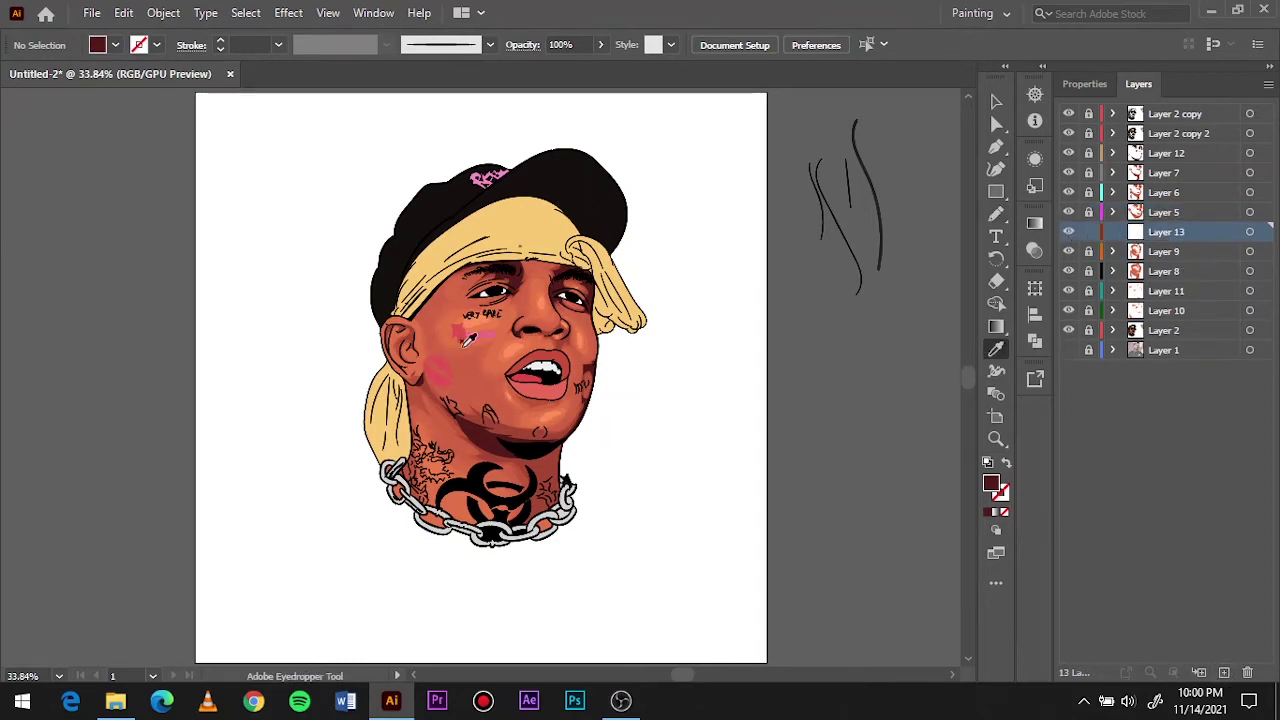
left_click(464, 365)
double_click(992, 485)
key("Escape")
scroll(471, 343, "up", 4)
key("n")
left_click_drag(372, 350, 512, 362)
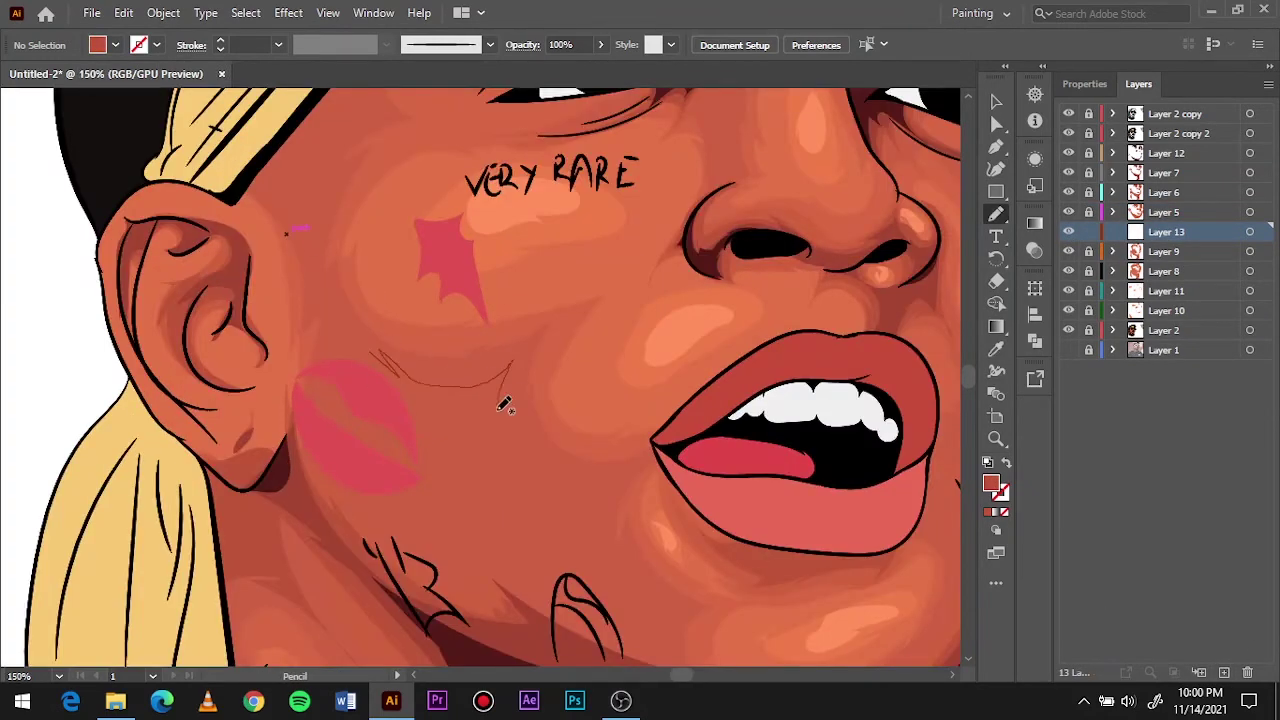
On Layer 12, pencil a dark shadow inside the ear.
key("ctrl+0")
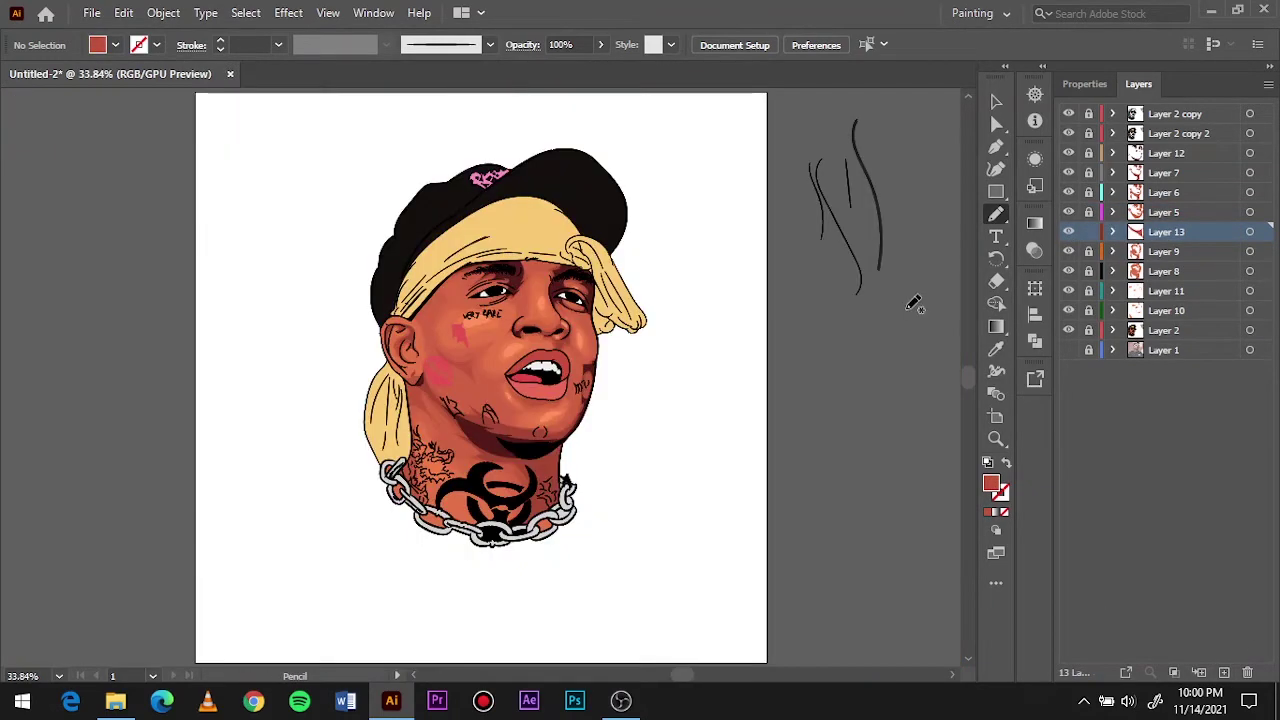
key("ctrl+plus")
left_click(640, 470, "ctrl")
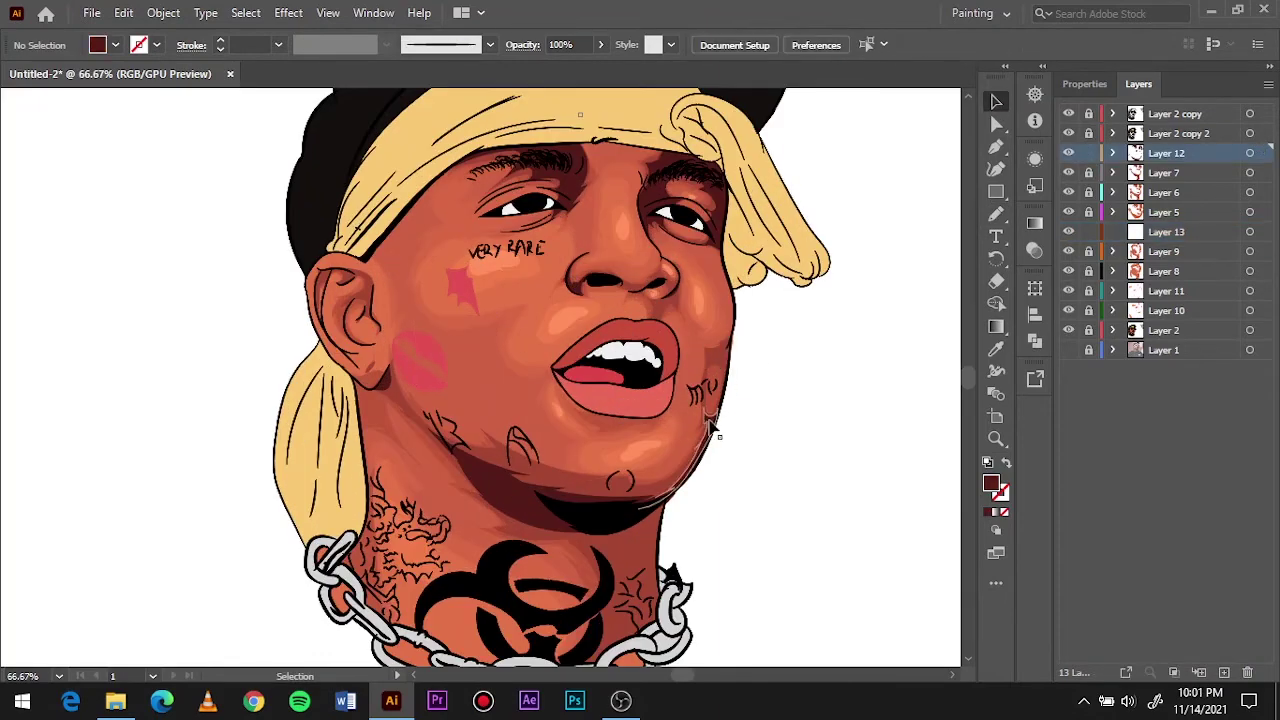
key("ctrl+0")
scroll(414, 348, "up", 5)
key("n")
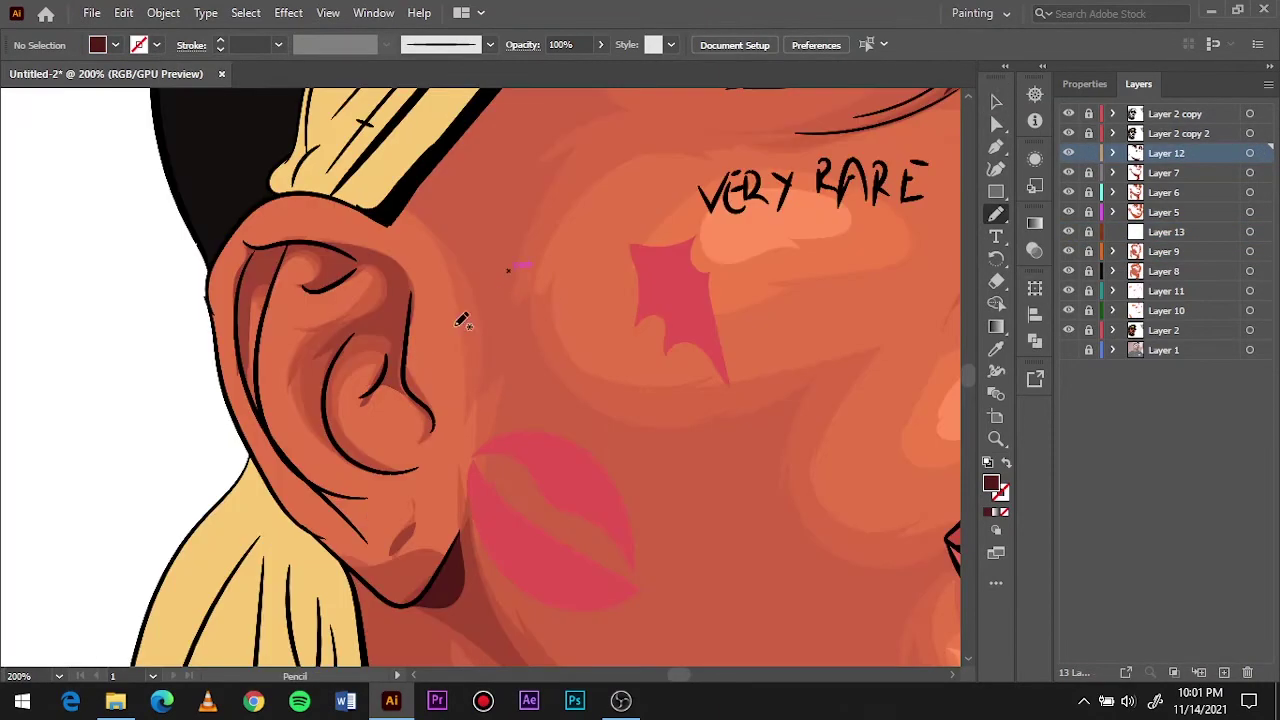
left_click_drag(407, 345, 405, 338)
left_click_drag(249, 316, 246, 240)
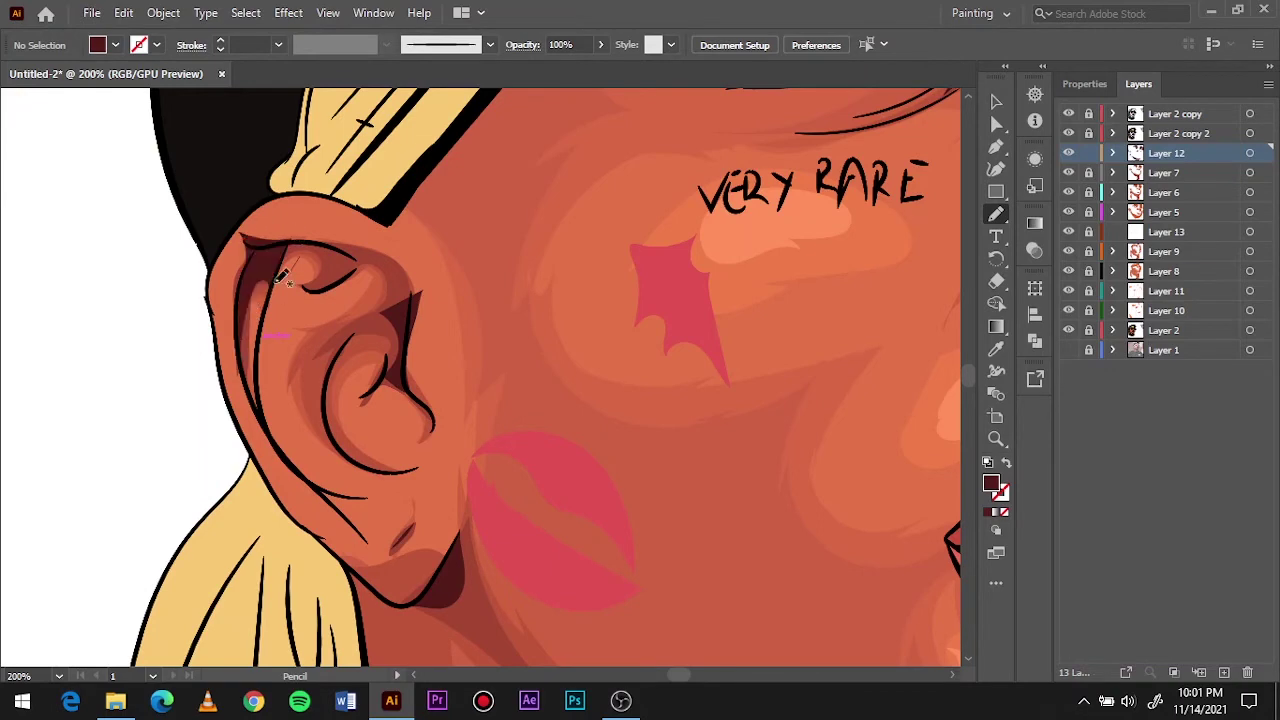
left_click_drag(355, 230, 356, 231)
Hide the shading layers and show the Layer 1 reference photo.
key("ctrl+0")
mouse_move(1068, 330)
left_mouse_down()
mouse_move(1060, 118)
mouse_move(1068, 350)
mouse_move(1071, 133)
left_mouse_up()
left_click(1068, 350)
Hide the upper shading layers and add a new layer with a darker tan fill sampled from the bandana.
left_click_drag(1068, 330, 1068, 350)
left_click(1068, 114)
key("ctrl+plus")
key("ctrl+plus")
key("ctrl+plus")
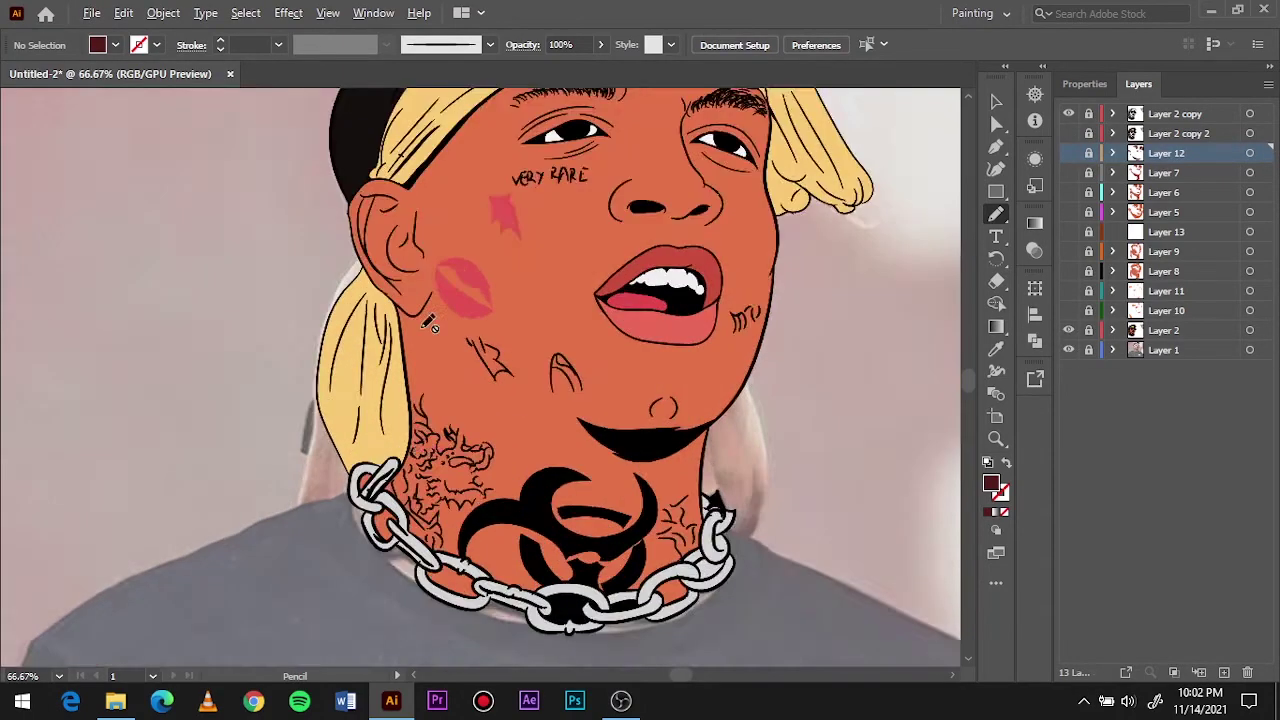
key("ctrl+l")
key("i")
double_click(991, 484)
left_click(526, 249)
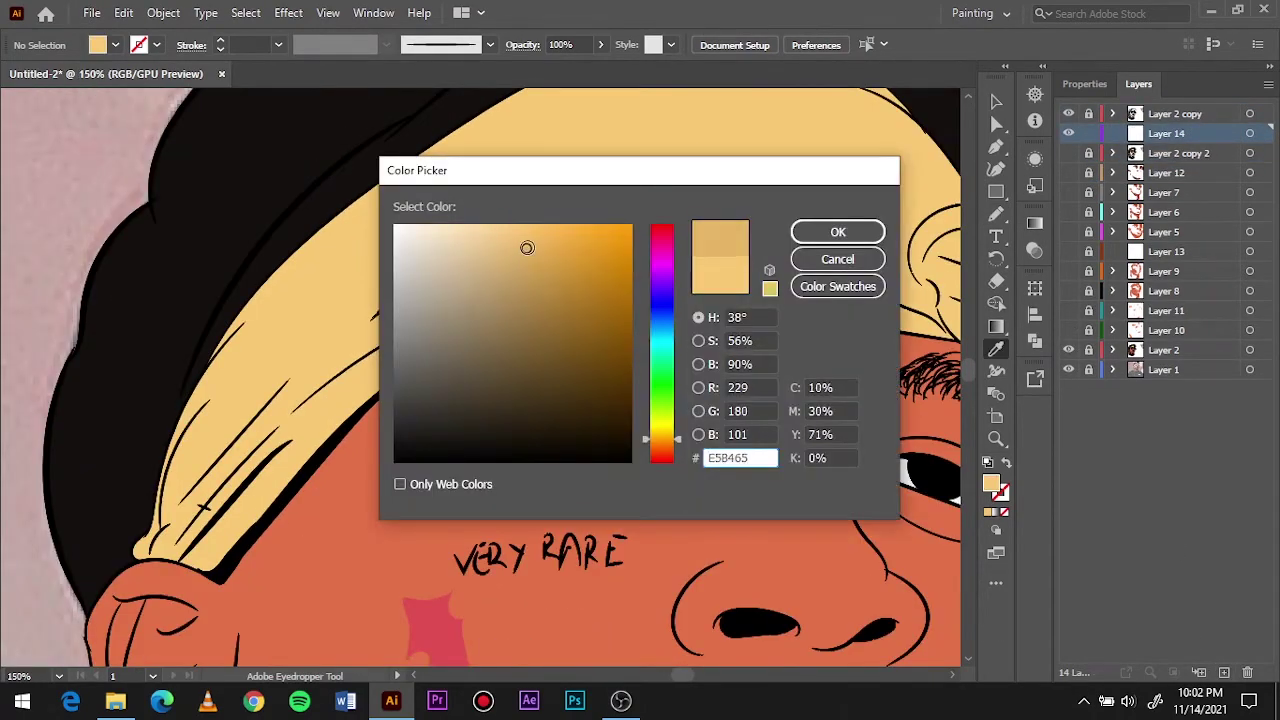
left_click(834, 229)
left_click(1068, 350)
Trace darker yellow shadow shapes along the headband, lower band and upper bandana over the photo.
key("b")
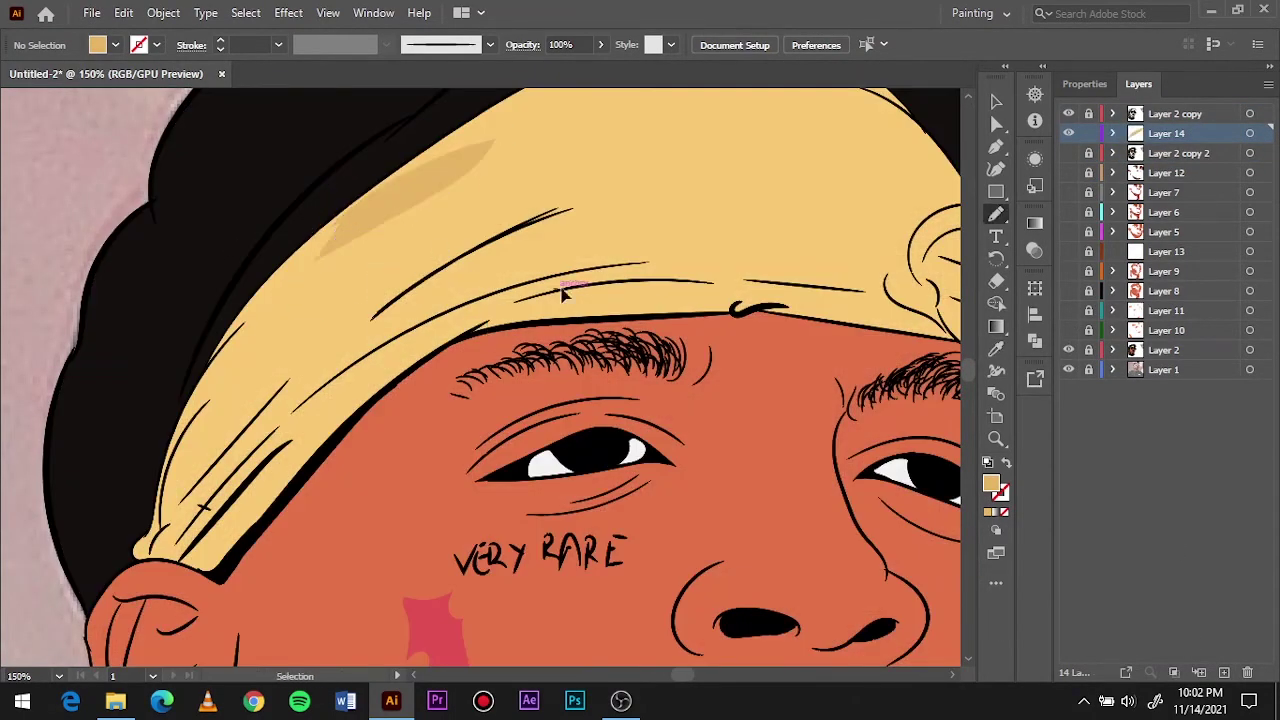
scroll(563, 289, "left", 2)
left_click(1068, 350)
key("ctrl+plus")
left_click_drag(385, 390, 230, 368)
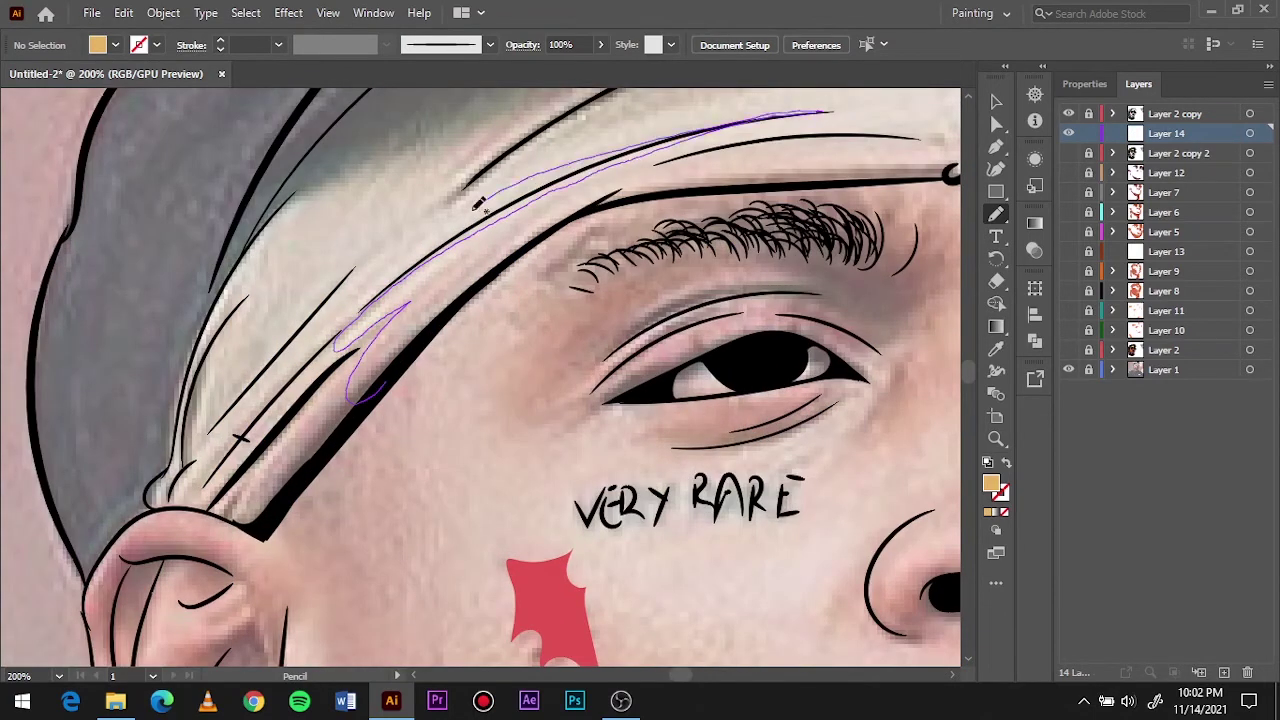
left_click_drag(376, 392, 195, 385)
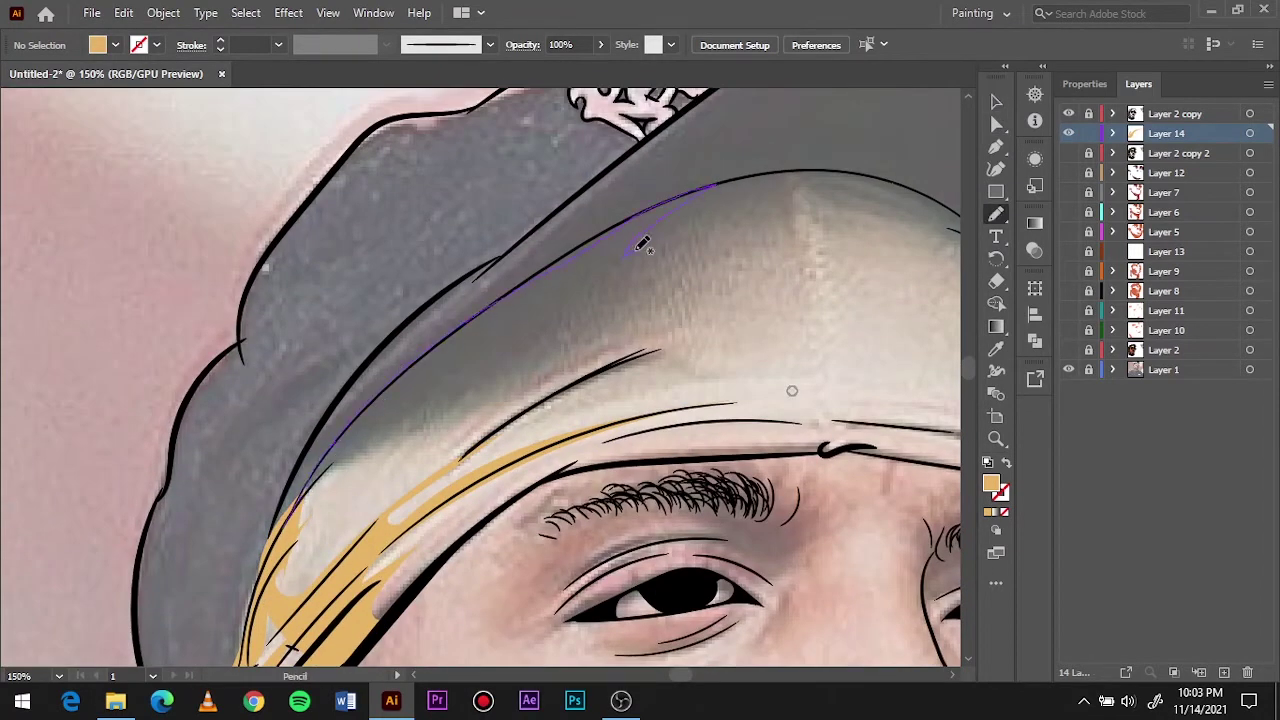
left_click_drag(579, 405, 300, 500)
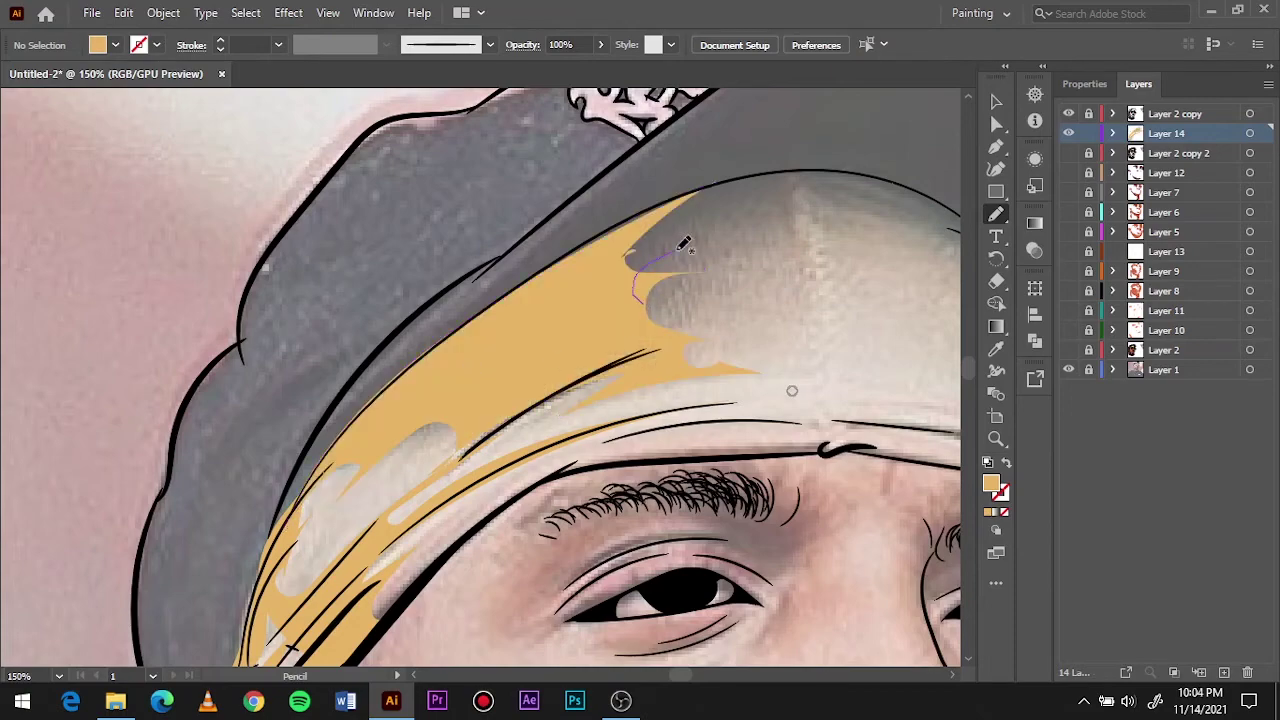
left_click_drag(655, 340, 782, 250)
left_click_drag(800, 165, 810, 330)
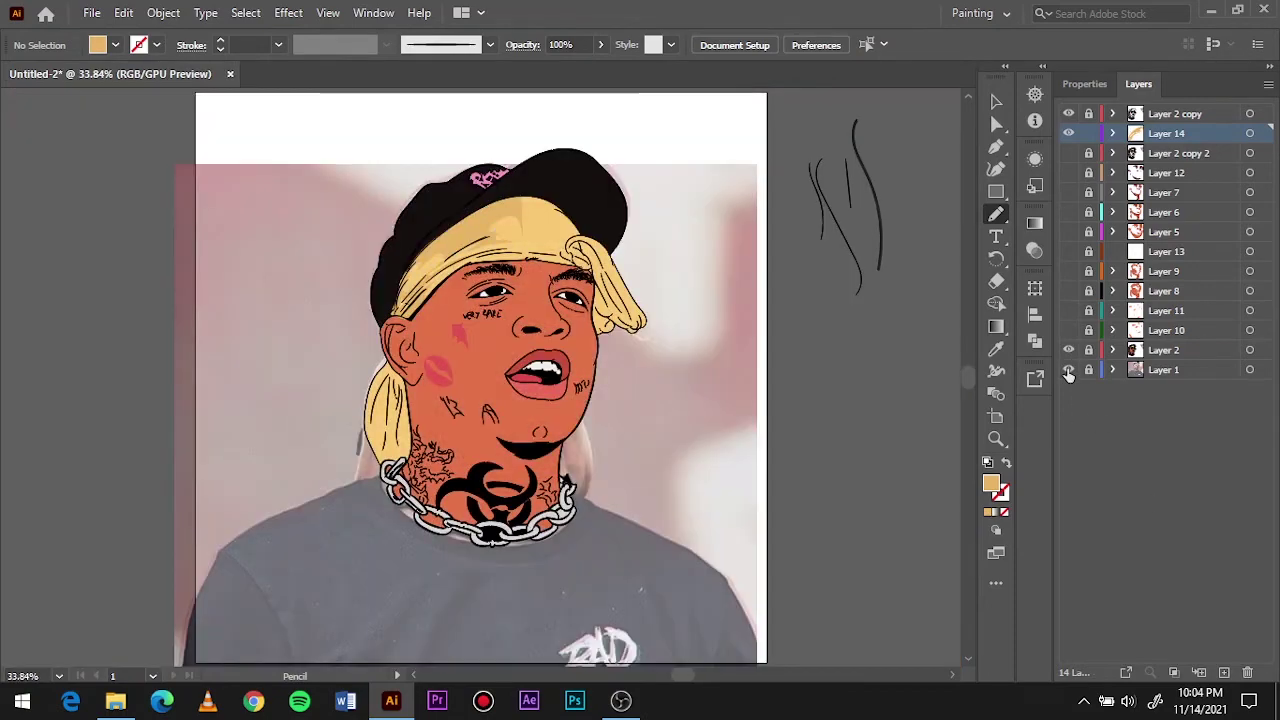
Shade the bandana's front folds beside the face and eye with darker yellow shapes.
scroll(459, 440, "down", 4)
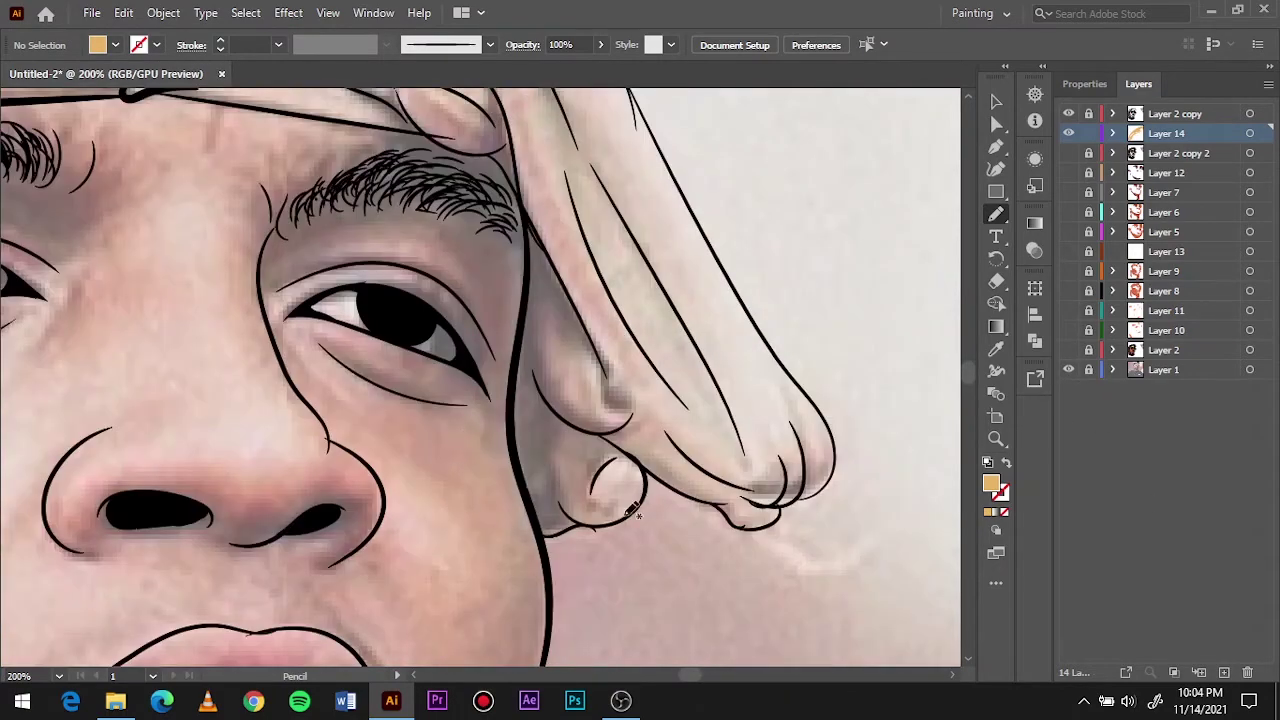
left_click_drag(563, 527, 552, 532)
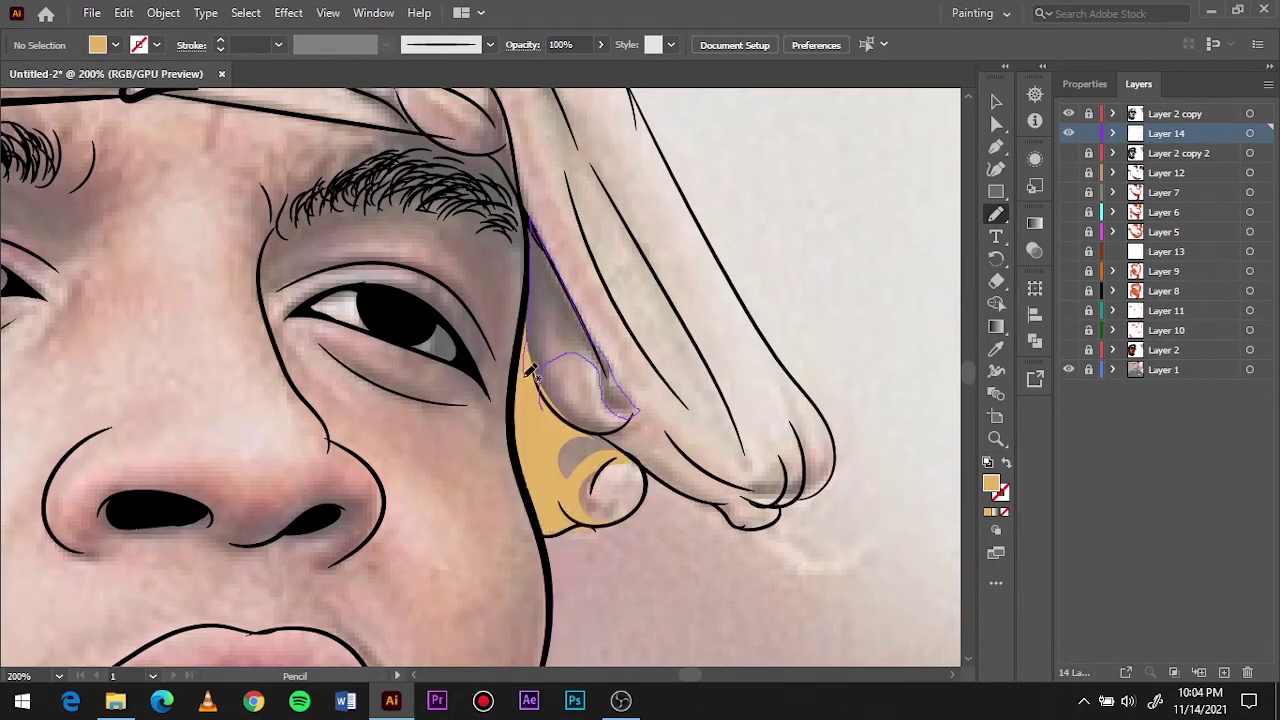
mouse_move(579, 300)
left_mouse_down()
mouse_move(622, 383)
mouse_move(741, 505)
mouse_move(800, 405)
left_mouse_up()
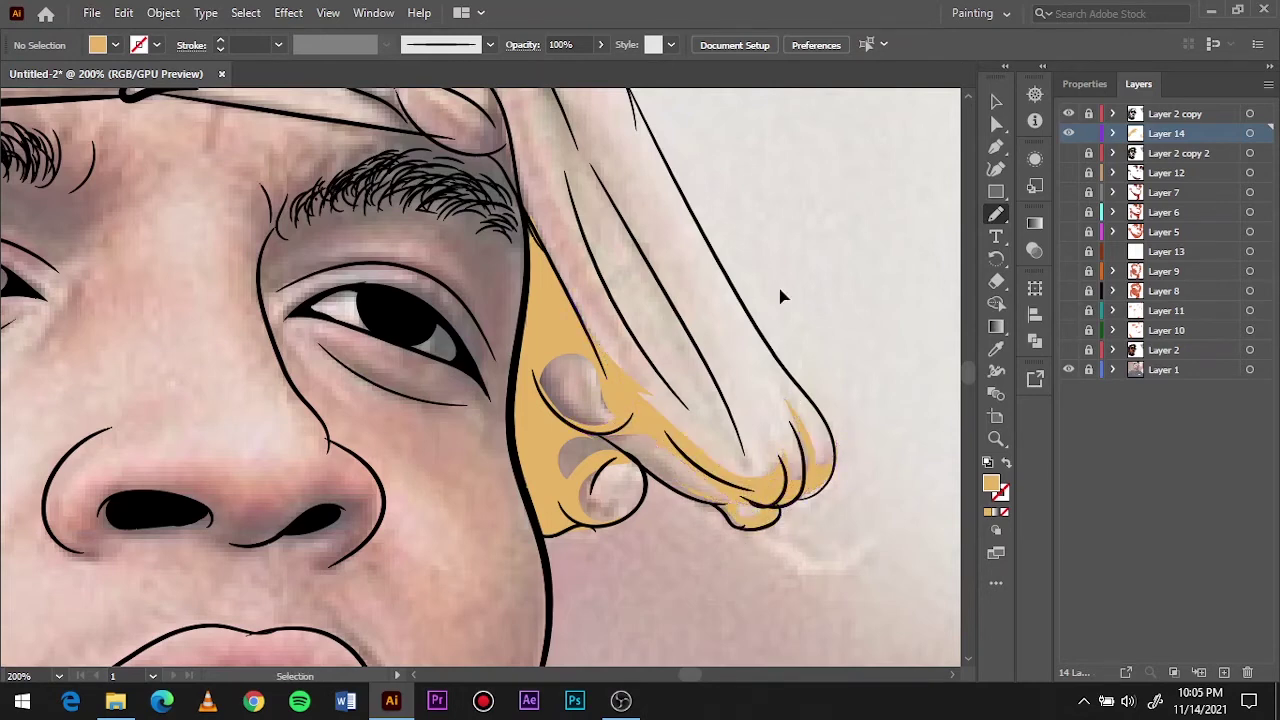
left_click_drag(725, 480, 708, 350)
scroll(708, 350, "up", 3)
mouse_move(688, 560)
left_mouse_down()
mouse_move(677, 503)
mouse_move(572, 298)
left_mouse_up()
left_click_drag(497, 287, 533, 340)
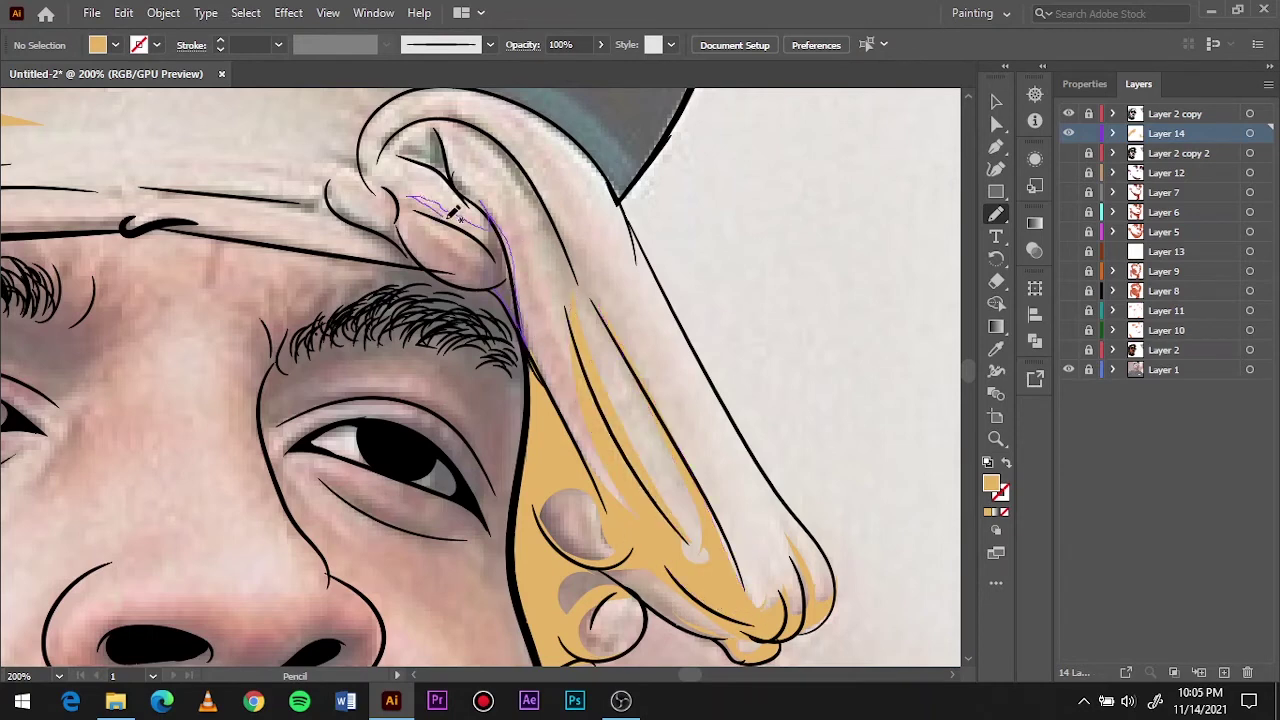
scroll(505, 285, "up", 2)
mouse_move(480, 300)
left_mouse_down()
mouse_move(640, 520)
mouse_move(470, 250)
mouse_move(521, 420)
left_mouse_up()
mouse_move(400, 276)
left_mouse_down()
mouse_move(484, 492)
mouse_move(443, 463)
left_mouse_up()
Add darker yellow shadows along the band under the cap, then preview the artwork without the photo.
scroll(443, 463, "down", 2)
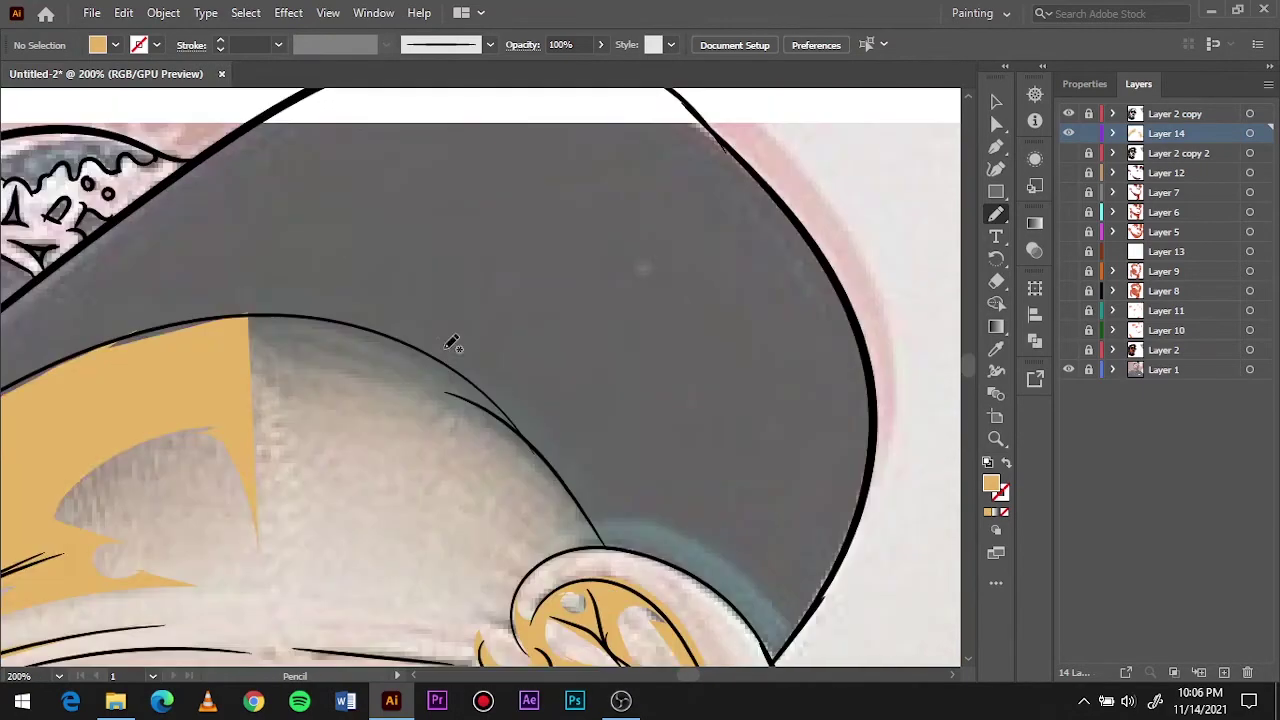
left_click_drag(265, 305, 152, 327)
left_click_drag(238, 352, 252, 337)
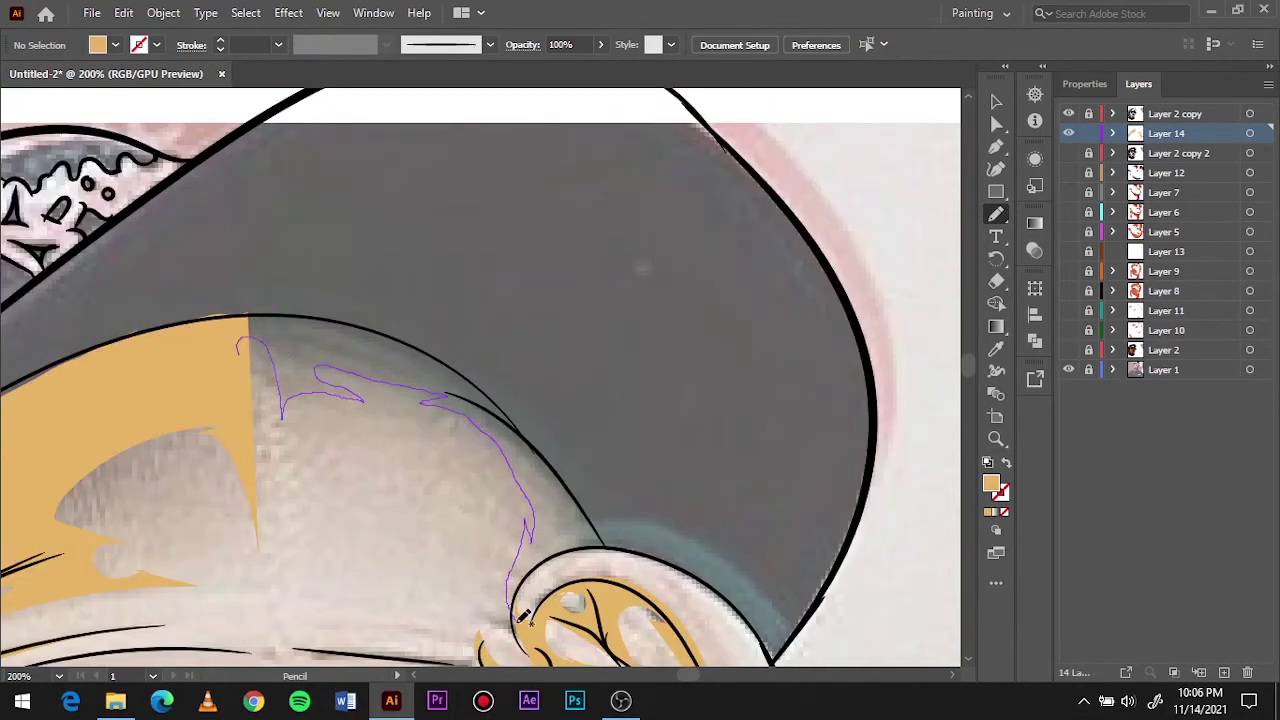
mouse_move(563, 508)
left_mouse_down()
mouse_move(490, 380)
mouse_move(486, 425)
mouse_move(314, 350)
left_mouse_up()
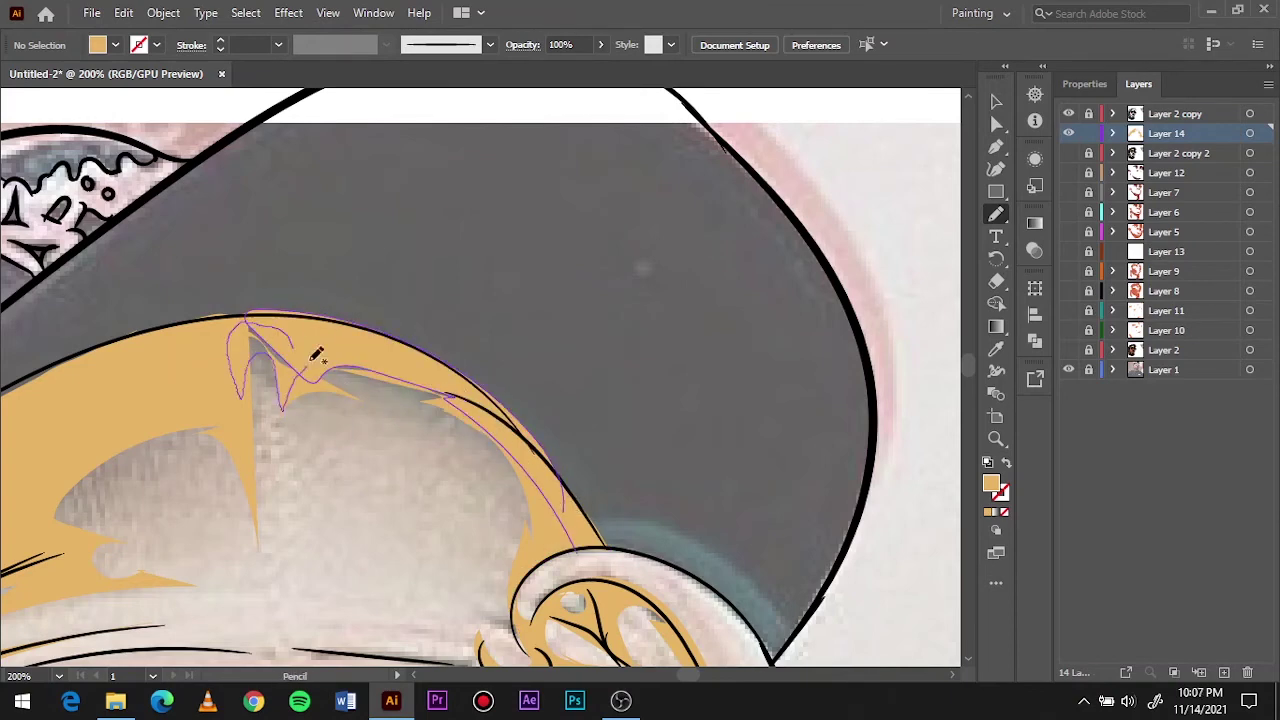
key("ctrl+0")
left_click(1068, 350)
left_click(1068, 370)
scroll(396, 425, "up", 4)
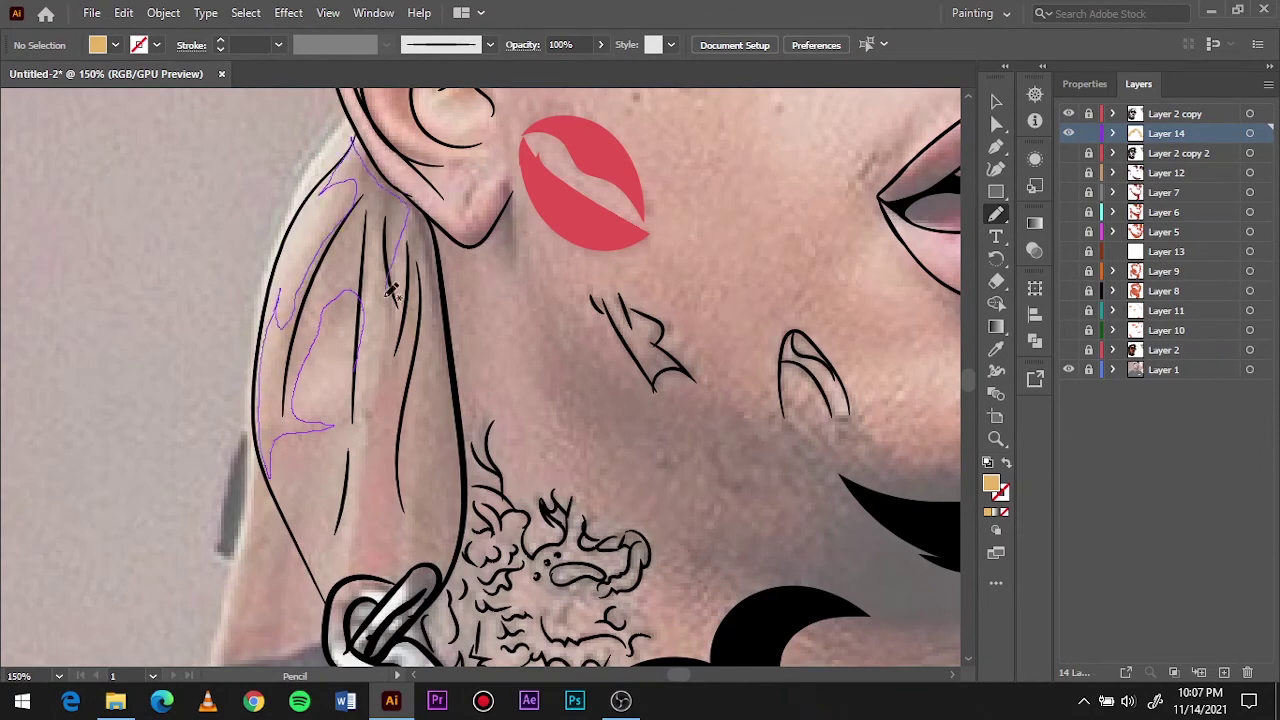
Shade the bandana tail hanging behind the ear and preview the whole portrait.
mouse_move(392, 290)
left_mouse_down()
mouse_move(395, 262)
mouse_move(433, 393)
left_mouse_up()
left_click_drag(408, 188, 404, 182)
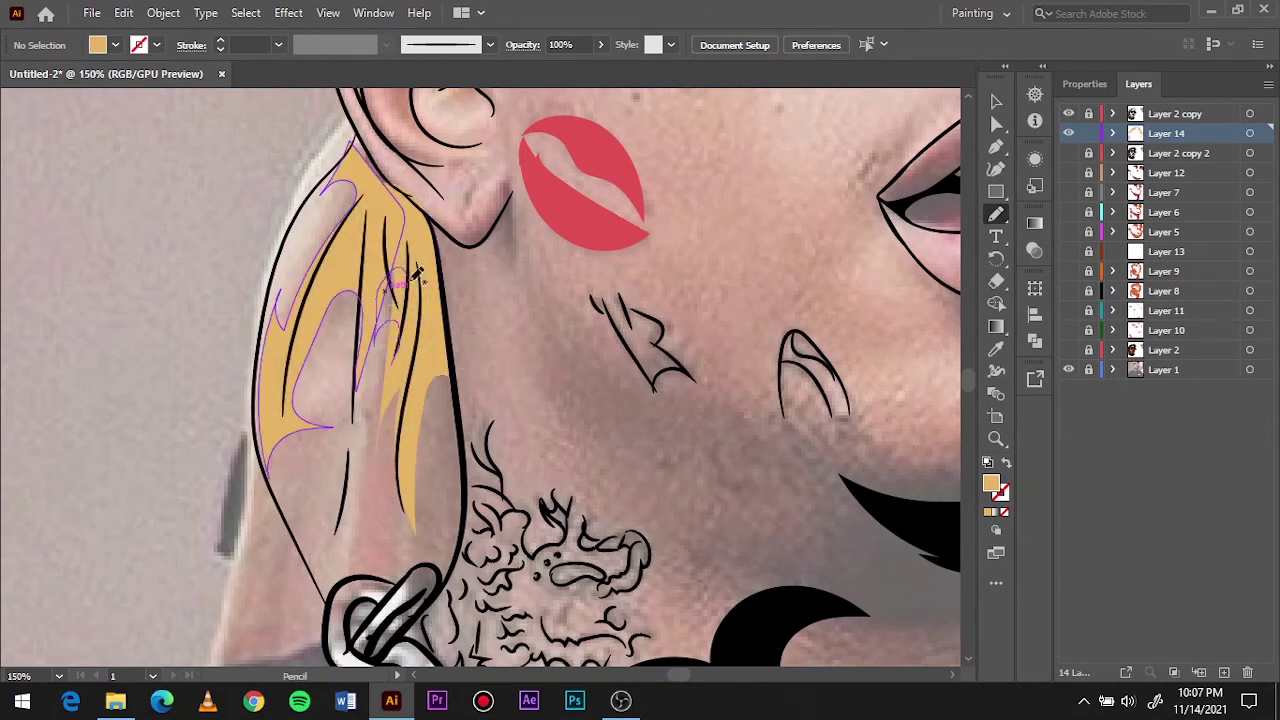
key("ctrl+0")
left_click(1068, 350)
left_click(1068, 370)
Shade both eye whites with light purple shadow shapes.
key("ctrl+l")
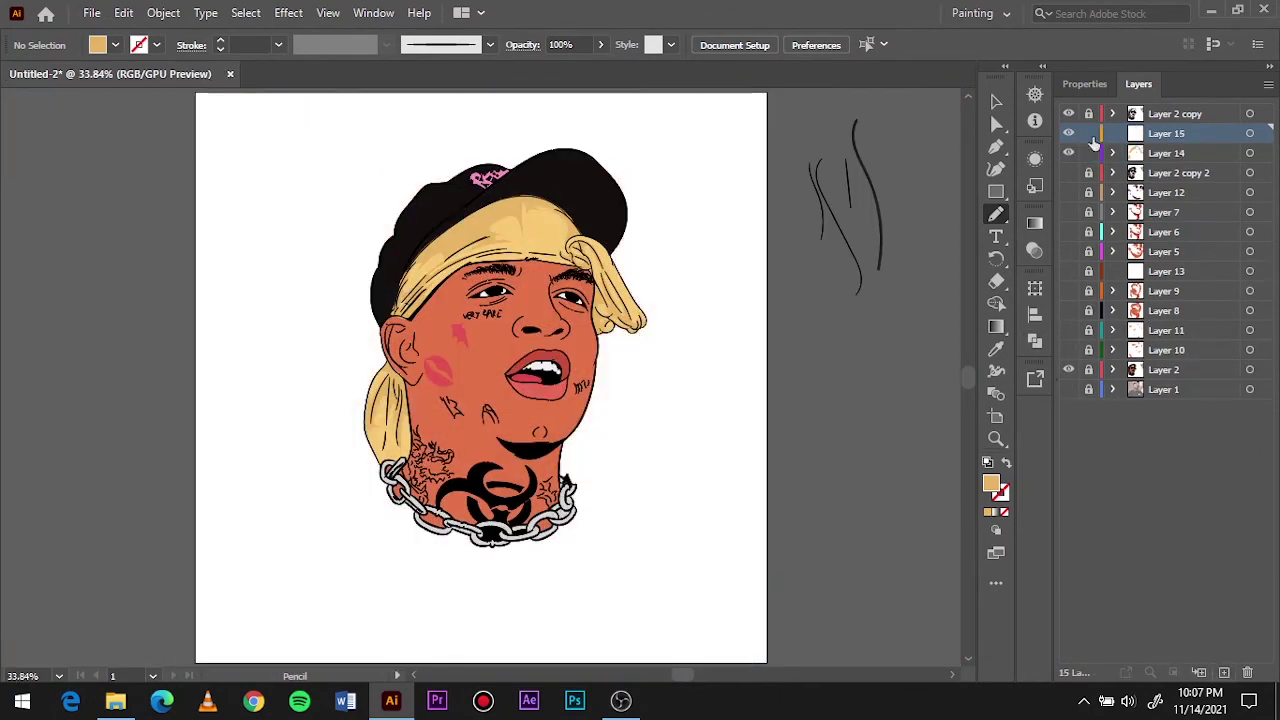
key("ctrl+z")
scroll(485, 292, "up", 5)
scroll(485, 292, "up", 3)
double_click(991, 484)
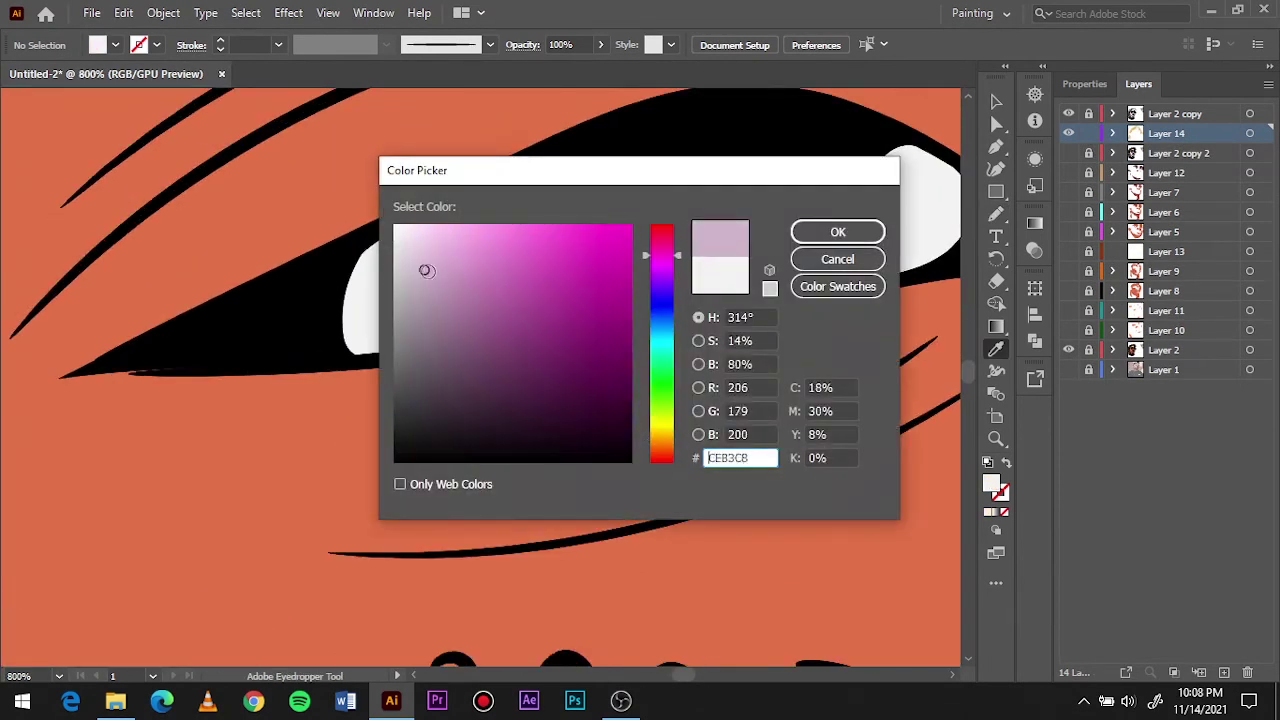
key("Return")
left_click_drag(420, 352, 390, 365)
key("ctrl+0")
scroll(408, 360, "up", 8)
left_click_drag(786, 449, 755, 408)
key("ctrl+0")
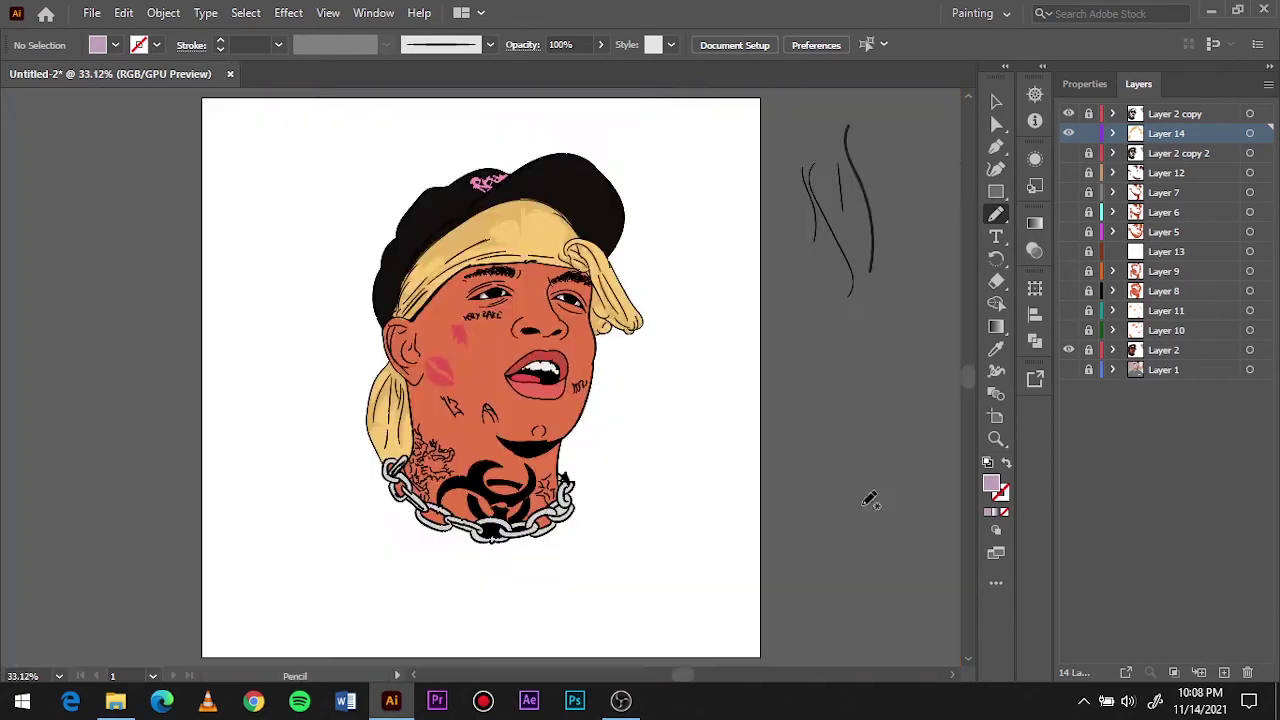
scroll(514, 423, "up", 6)
Darken the sampled tongue red and draw shadows on the tongue and both sides of the lower lip.
key("i")
left_click(300, 410)
double_click(991, 484)
left_click(838, 232)
key("n")
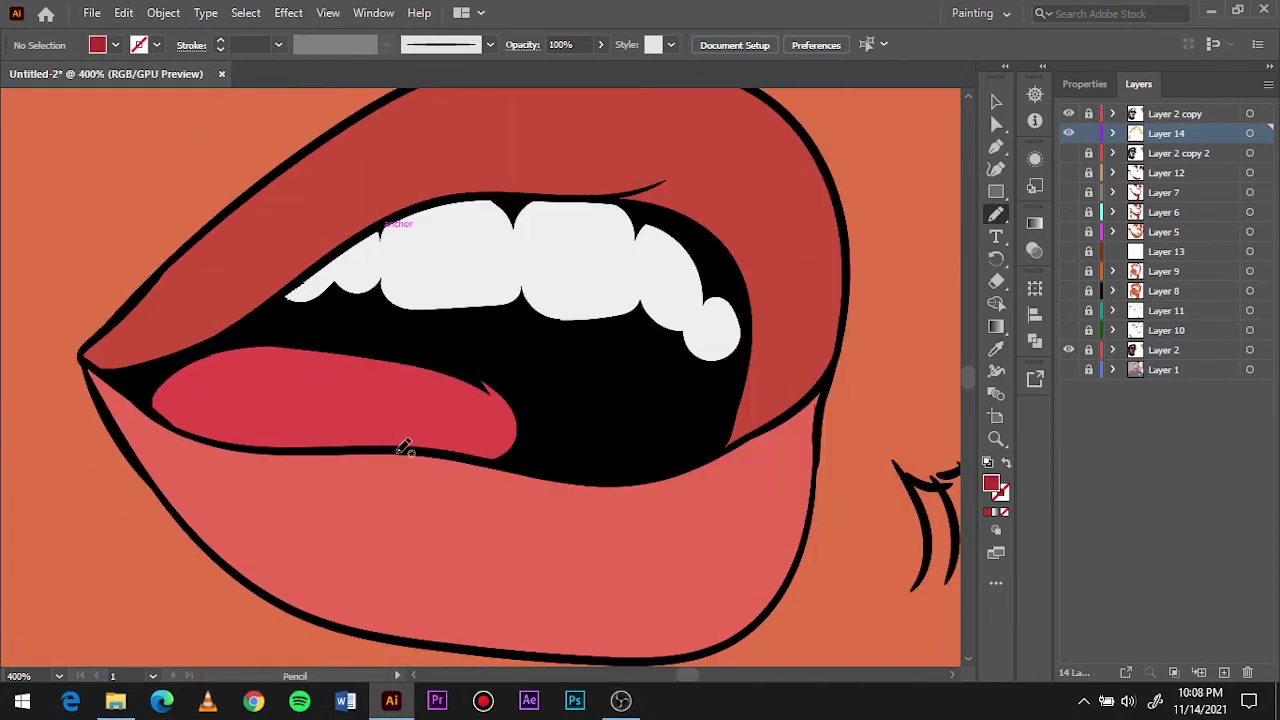
mouse_move(400, 449)
left_mouse_down()
mouse_move(491, 434)
mouse_move(480, 455)
left_mouse_up()
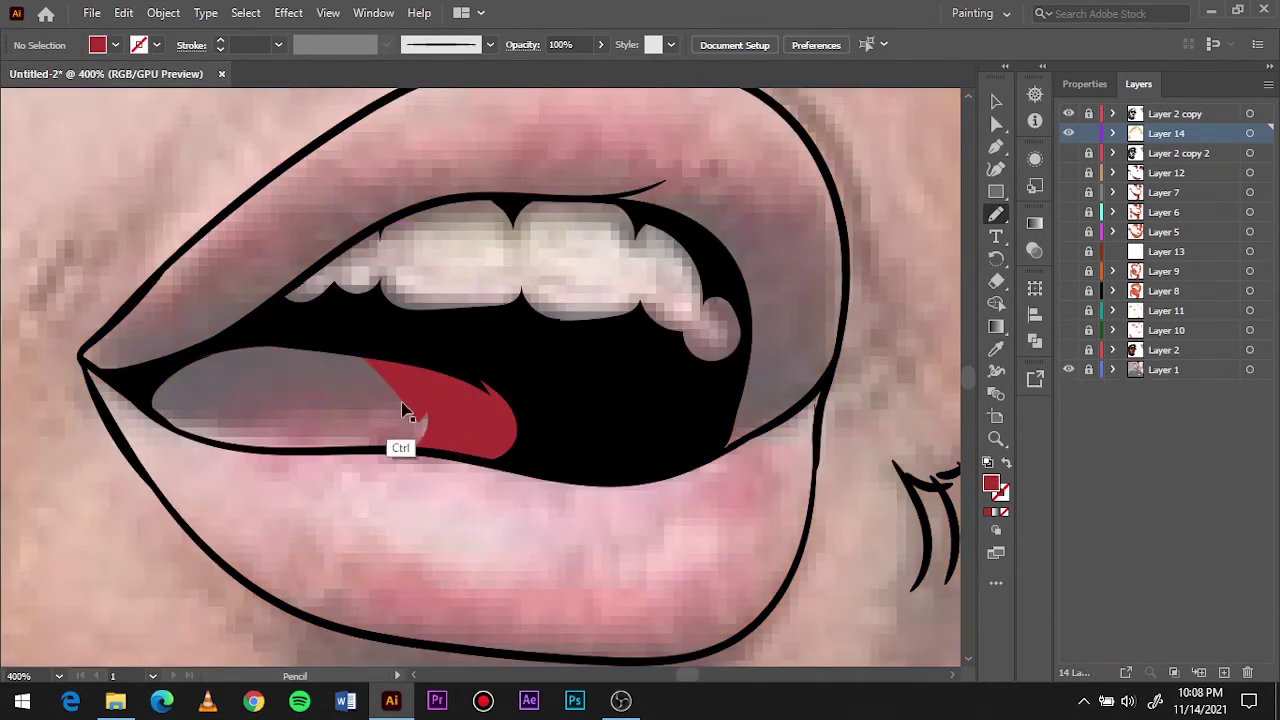
mouse_move(400, 434)
left_mouse_down()
mouse_move(214, 429)
mouse_move(185, 352)
left_mouse_up()
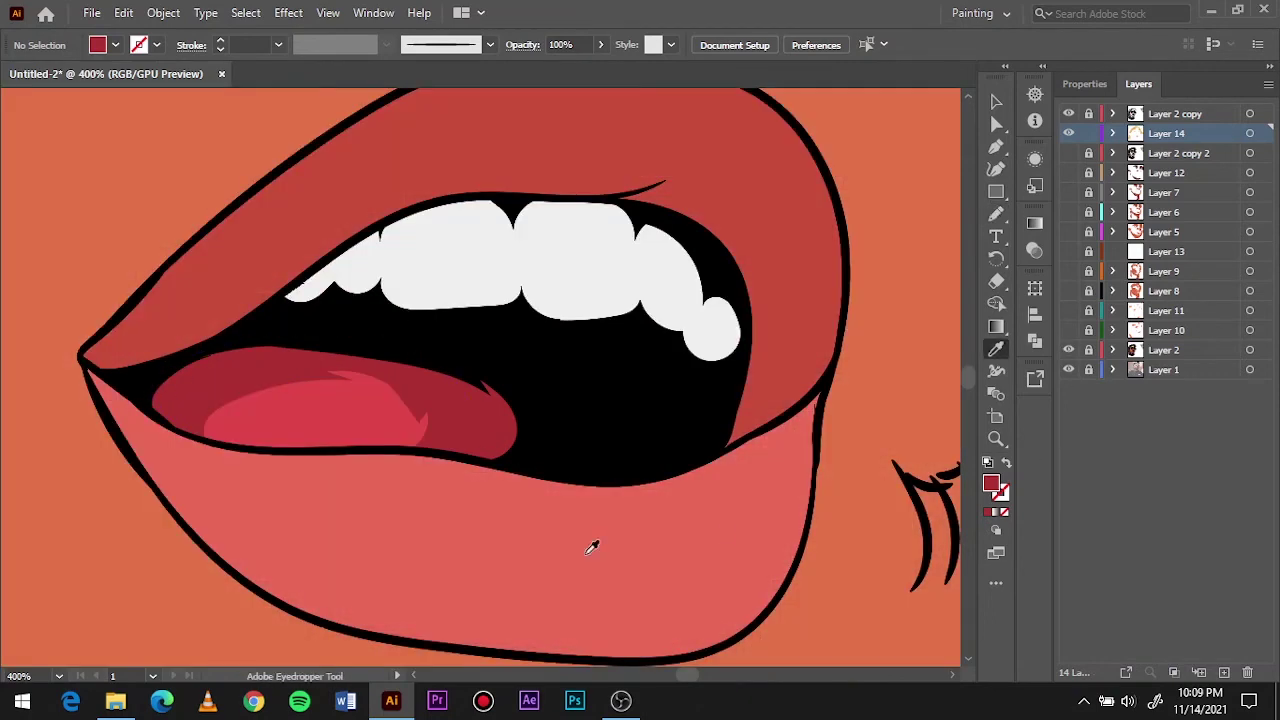
mouse_move(676, 474)
left_mouse_down()
mouse_move(729, 540)
mouse_move(667, 651)
left_mouse_up()
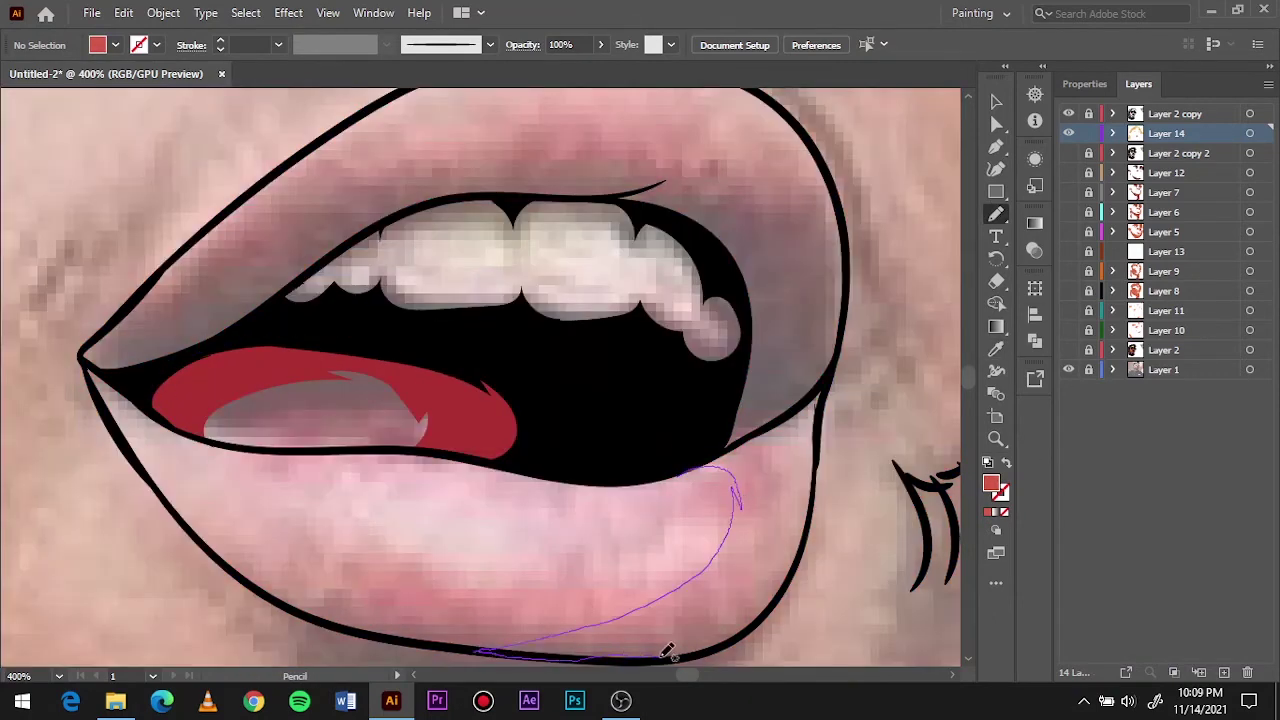
left_click_drag(815, 461, 826, 393)
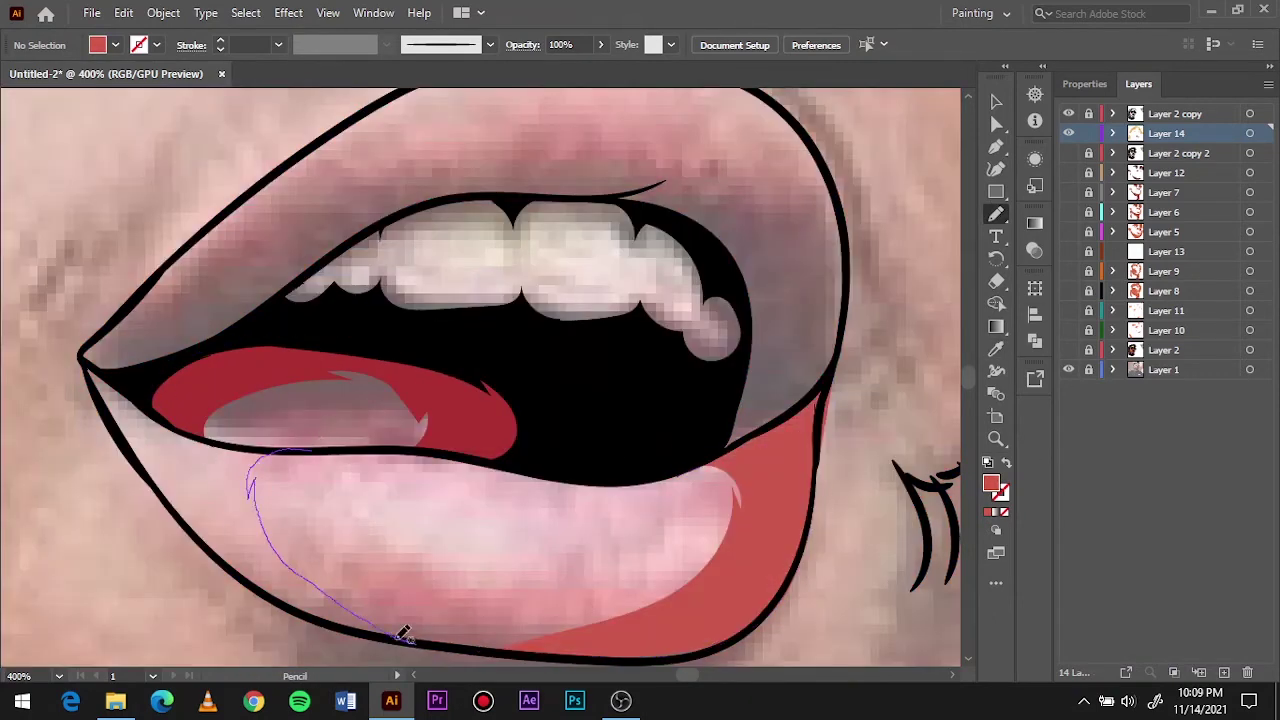
left_click_drag(306, 462, 302, 458)
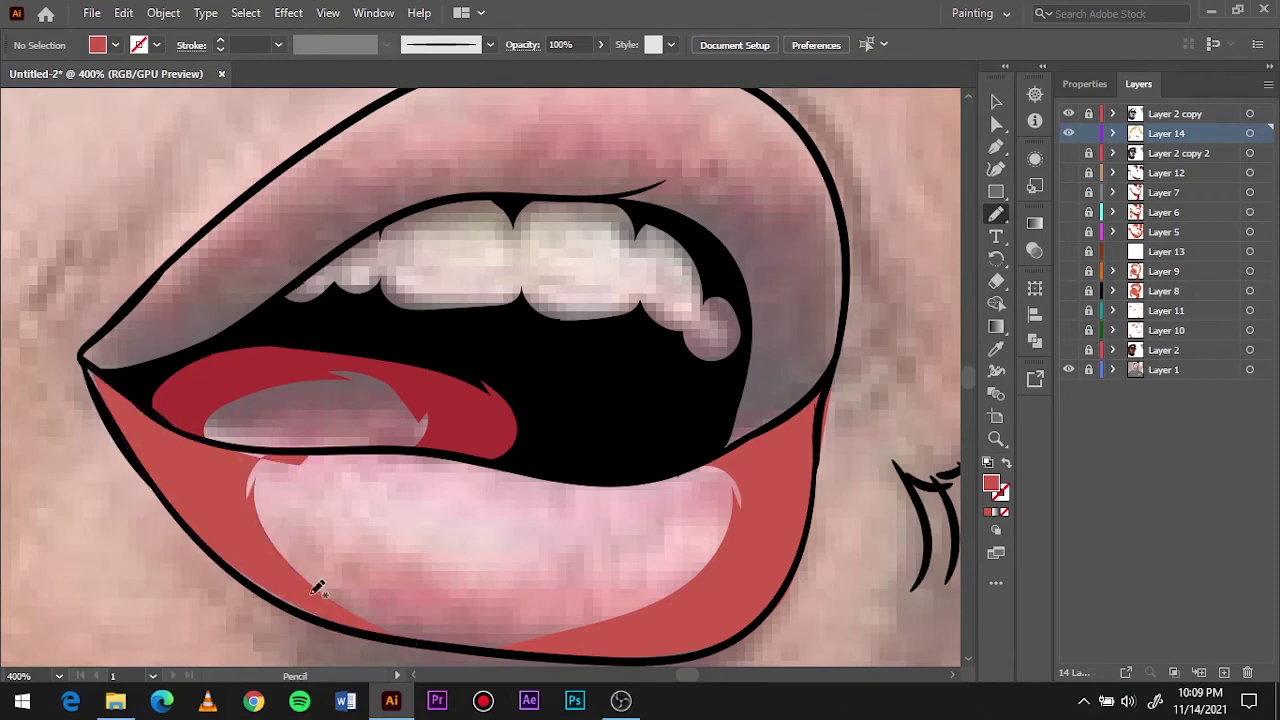
scroll(337, 586, "up", 2)
Shade the right and left sides of the upper lip in a darker sampled red.
key("i")
left_click(1068, 350)
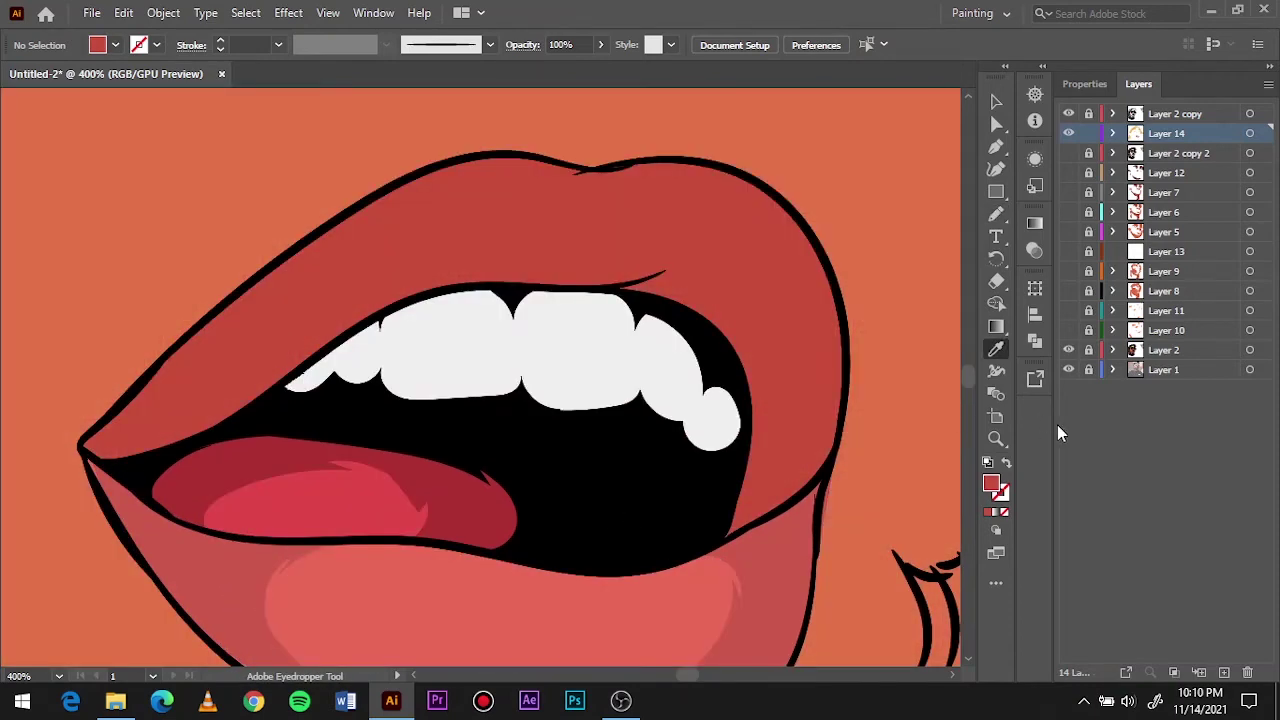
double_click(991, 483)
key("Return")
key("n")
left_click(1068, 350)
left_click_drag(705, 491, 740, 470)
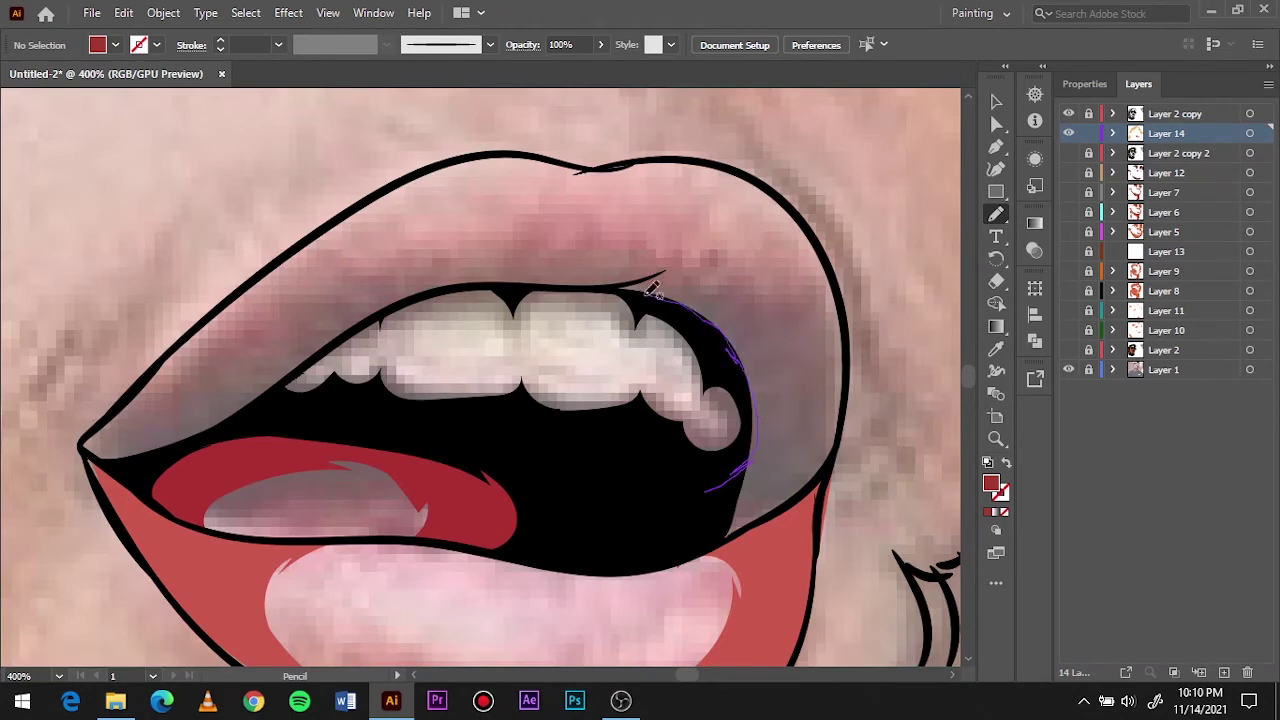
left_click_drag(840, 443, 746, 450)
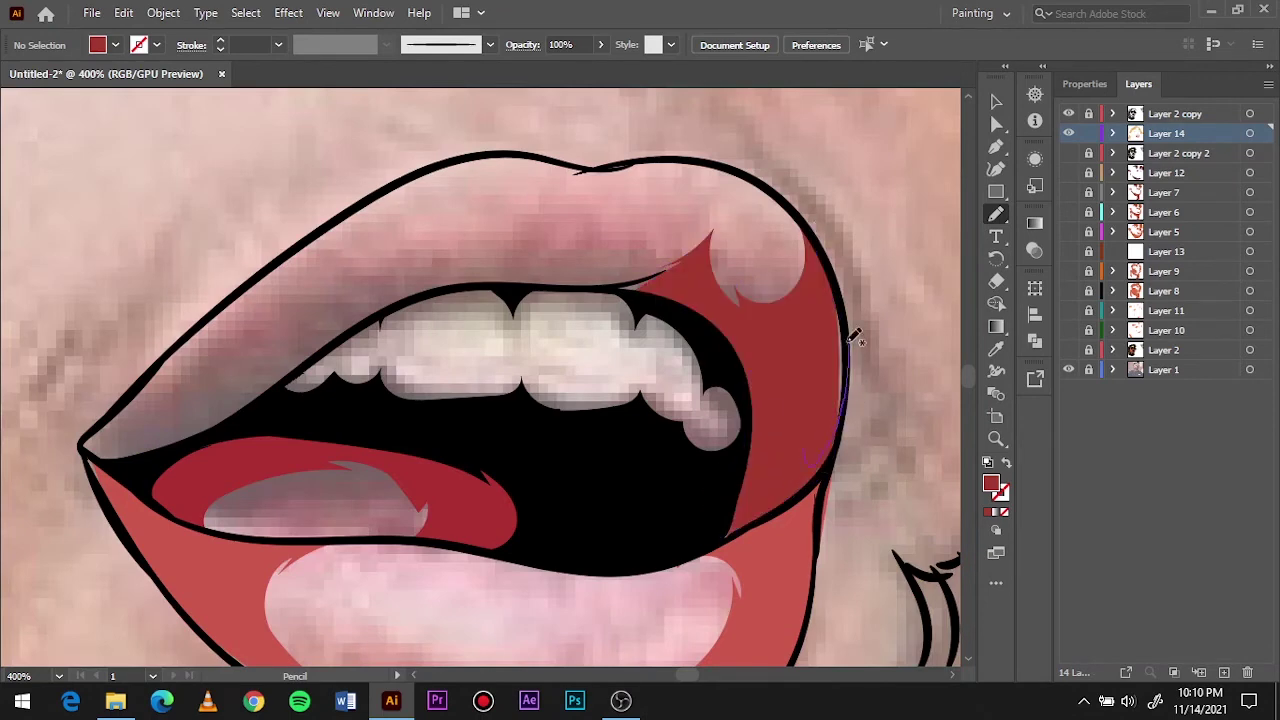
left_click_drag(853, 337, 625, 282)
left_click(1068, 350)
left_click_drag(310, 357, 268, 368)
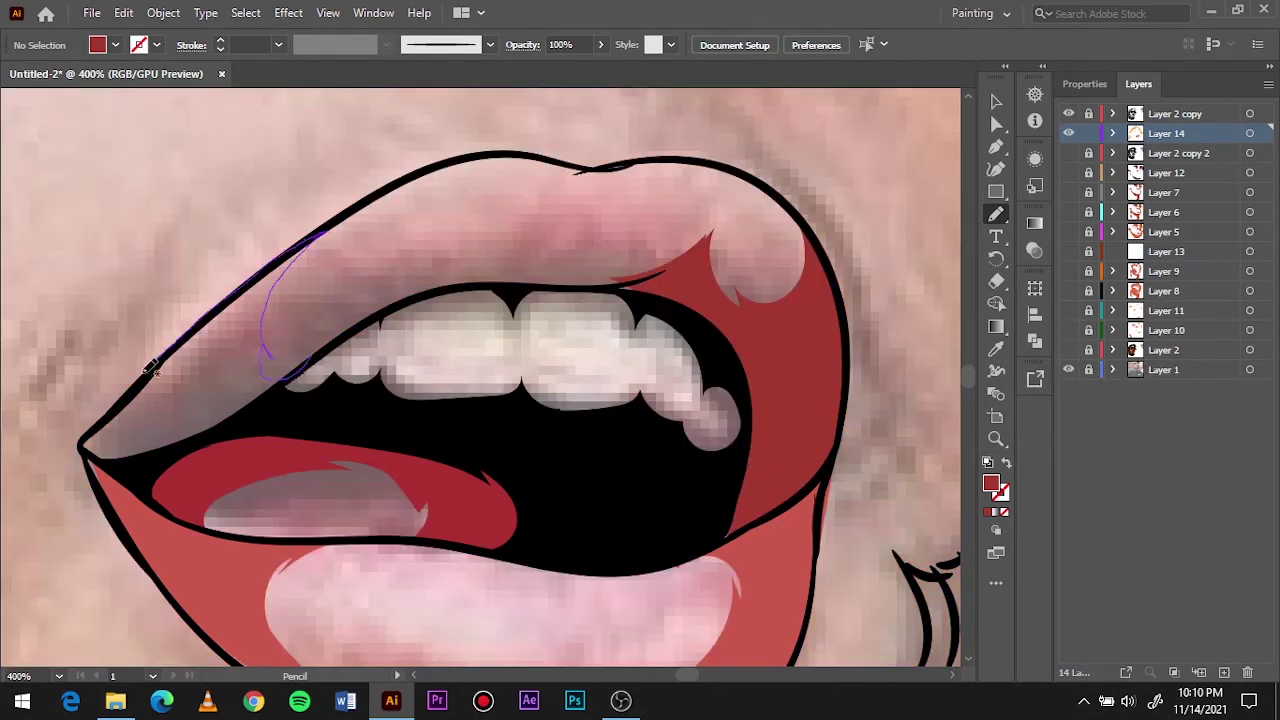
left_click_drag(150, 368, 90, 450)
Set the fill to grey aaaaaa and shade the first upper teeth.
key("ctrl+0")
scroll(530, 368, "up", 5)
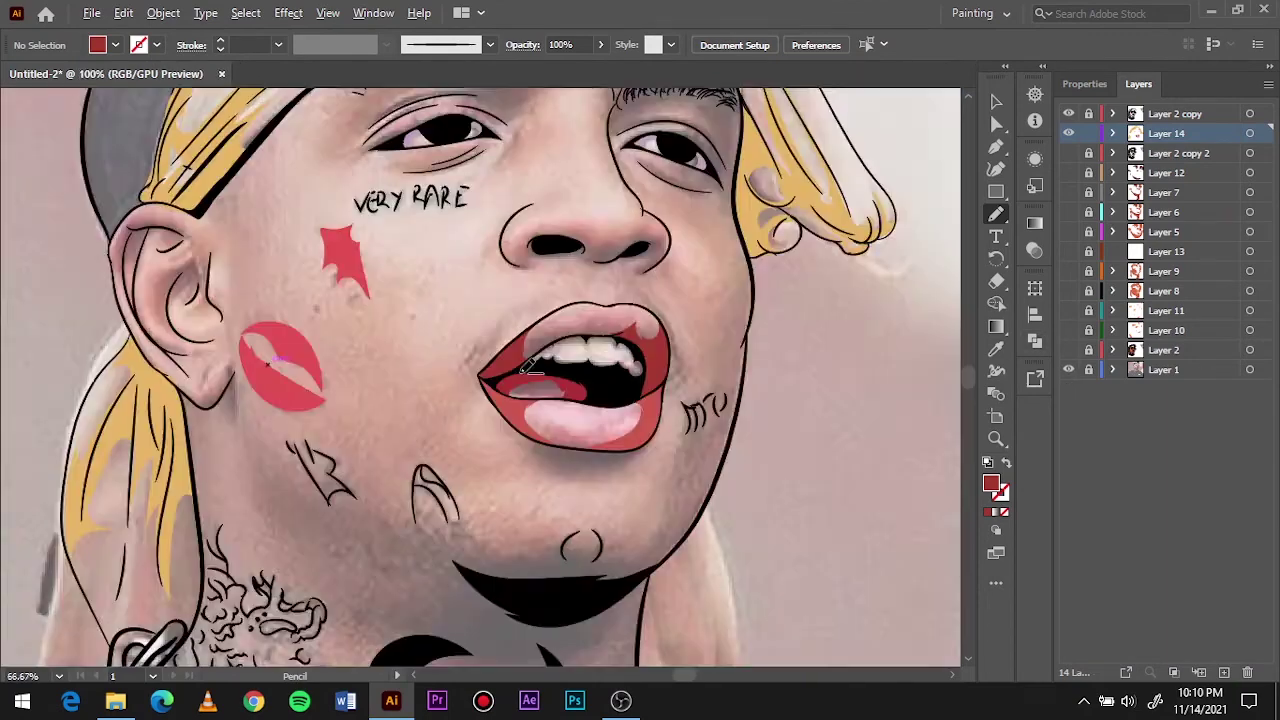
scroll(530, 366, "up", 10)
double_click(991, 484)
type("aaaaaa")
key("Return")
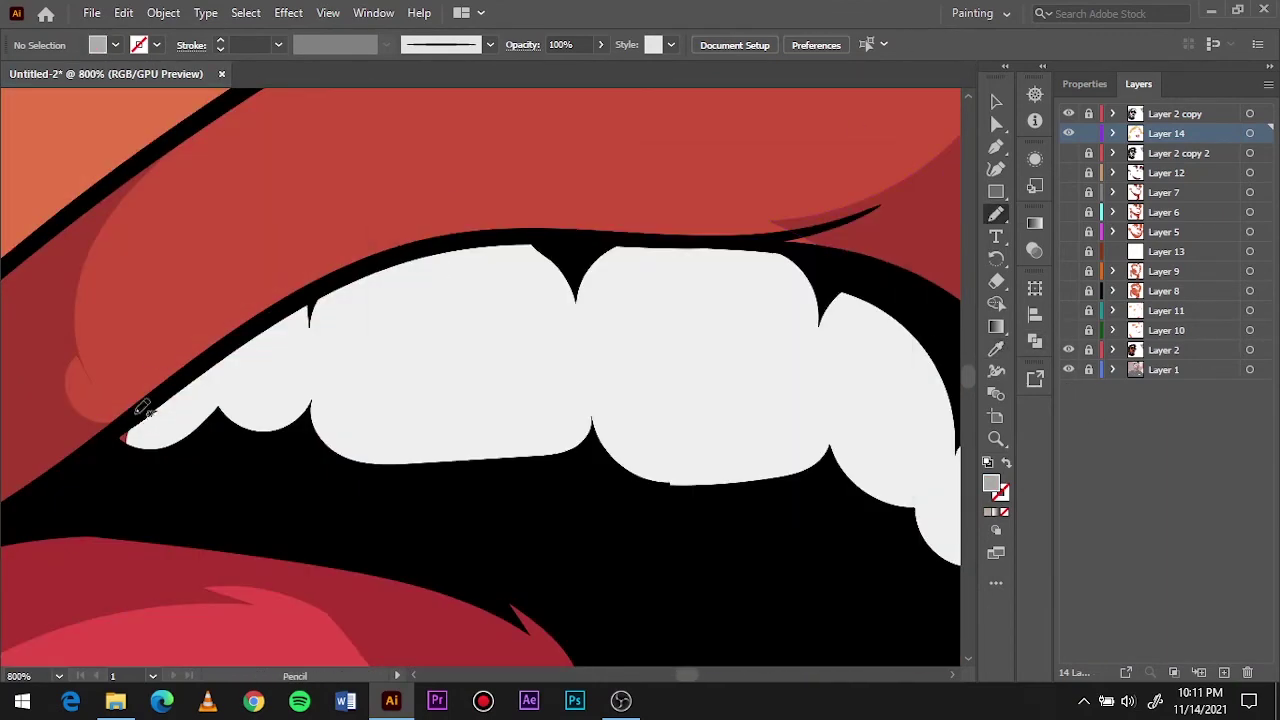
left_click_drag(238, 376, 200, 420)
mouse_move(235, 350)
left_mouse_down()
mouse_move(300, 390)
mouse_move(237, 342)
left_mouse_up()
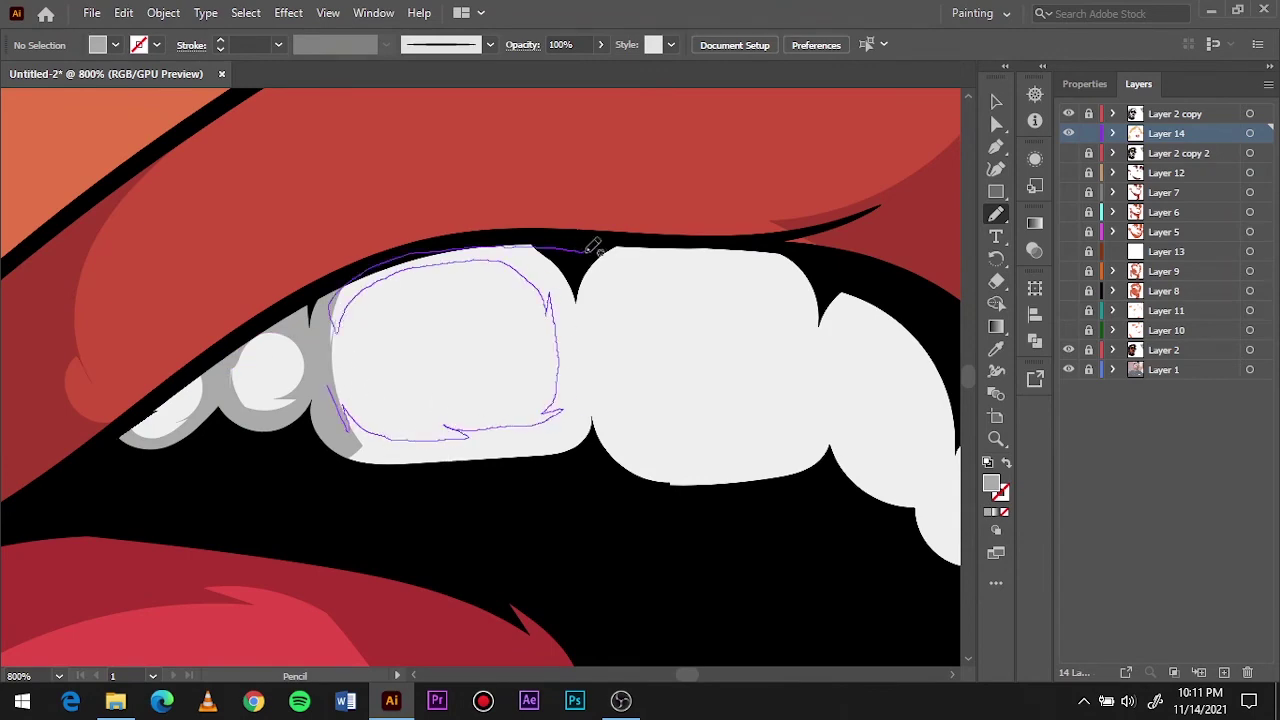
left_click_drag(586, 249, 349, 477)
Shade the remaining upper teeth and gum line grey toward the mouth's right corner.
key("ctrl+0")
scroll(562, 178, "up", 10)
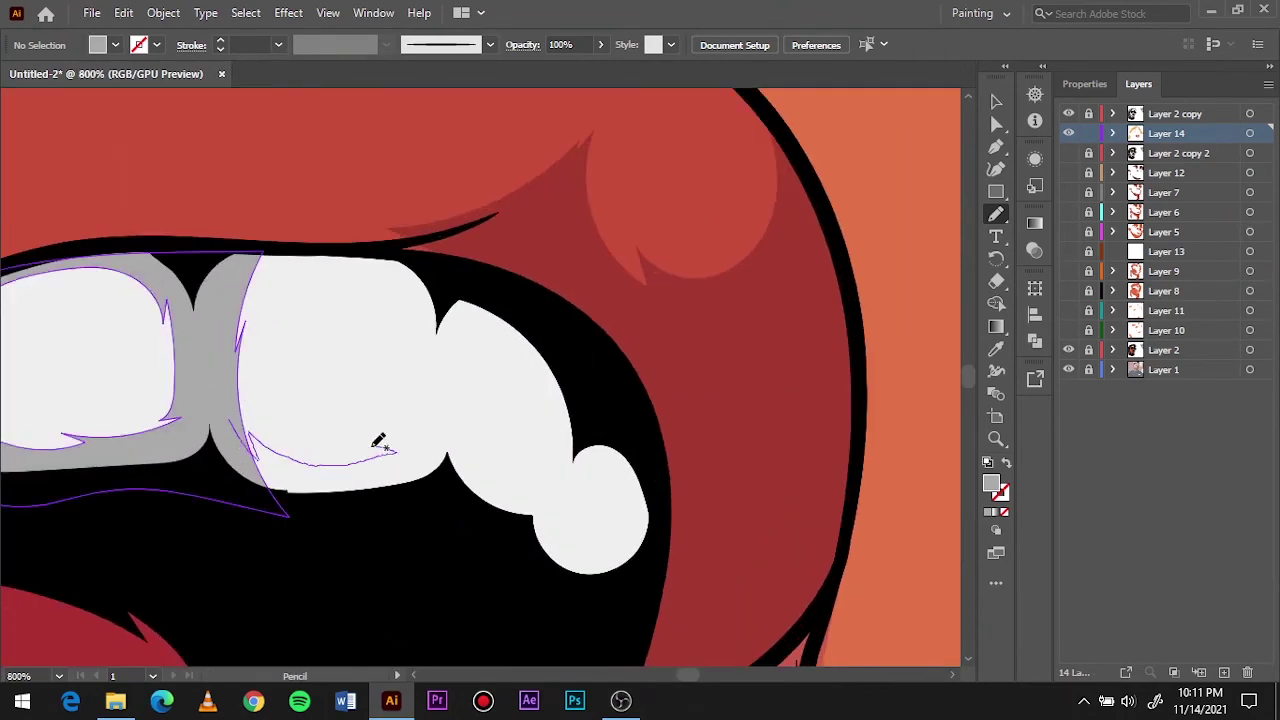
left_click_drag(245, 410, 251, 323)
left_click_drag(390, 300, 470, 440)
left_click_drag(472, 372, 631, 434)
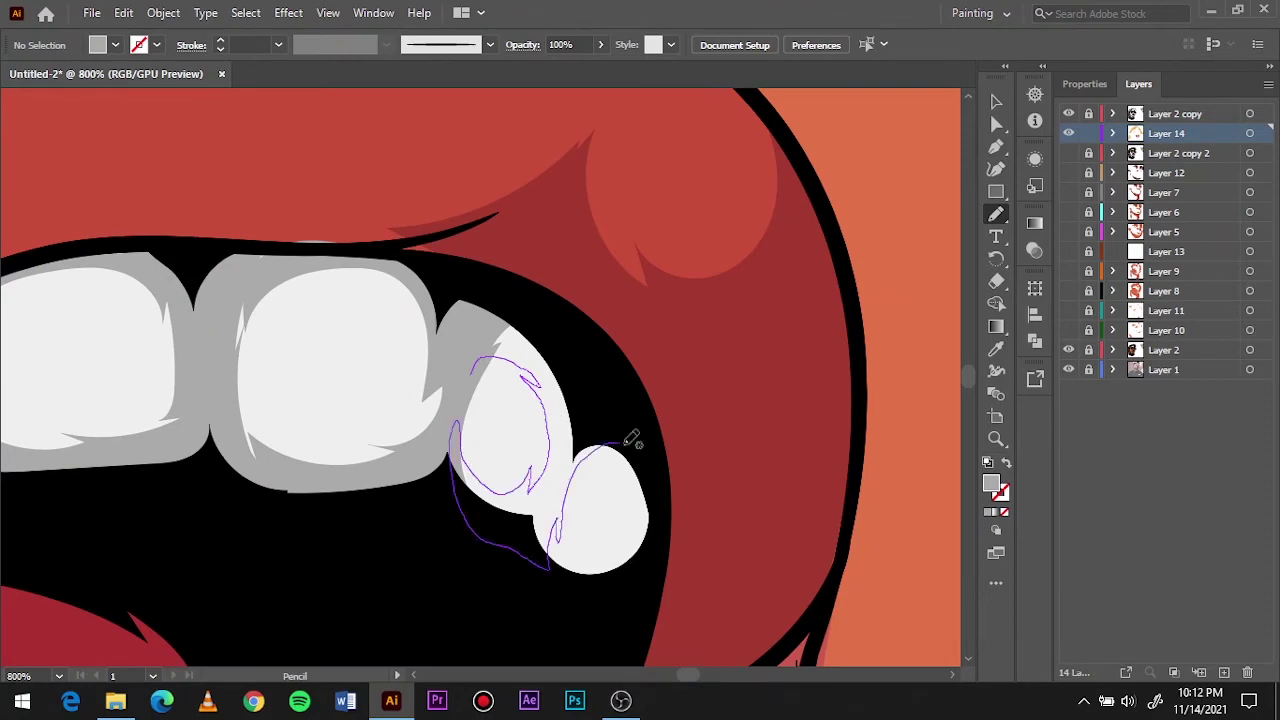
left_click_drag(609, 480, 606, 543)
key("ctrl+0")
Draw a darker red closed shadow shape on the right side of the upper lip.
left_click(1068, 369)
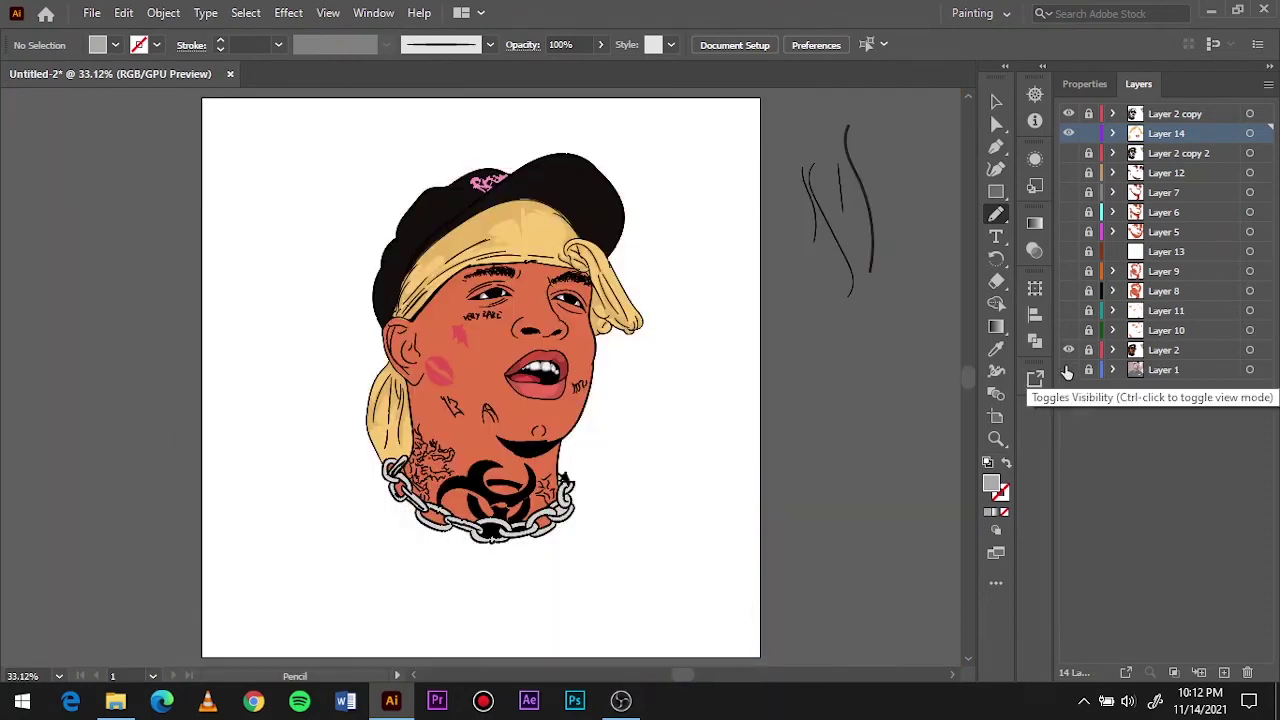
key("ctrl+l")
scroll(564, 363, "up", 10)
key("i")
double_click(991, 484)
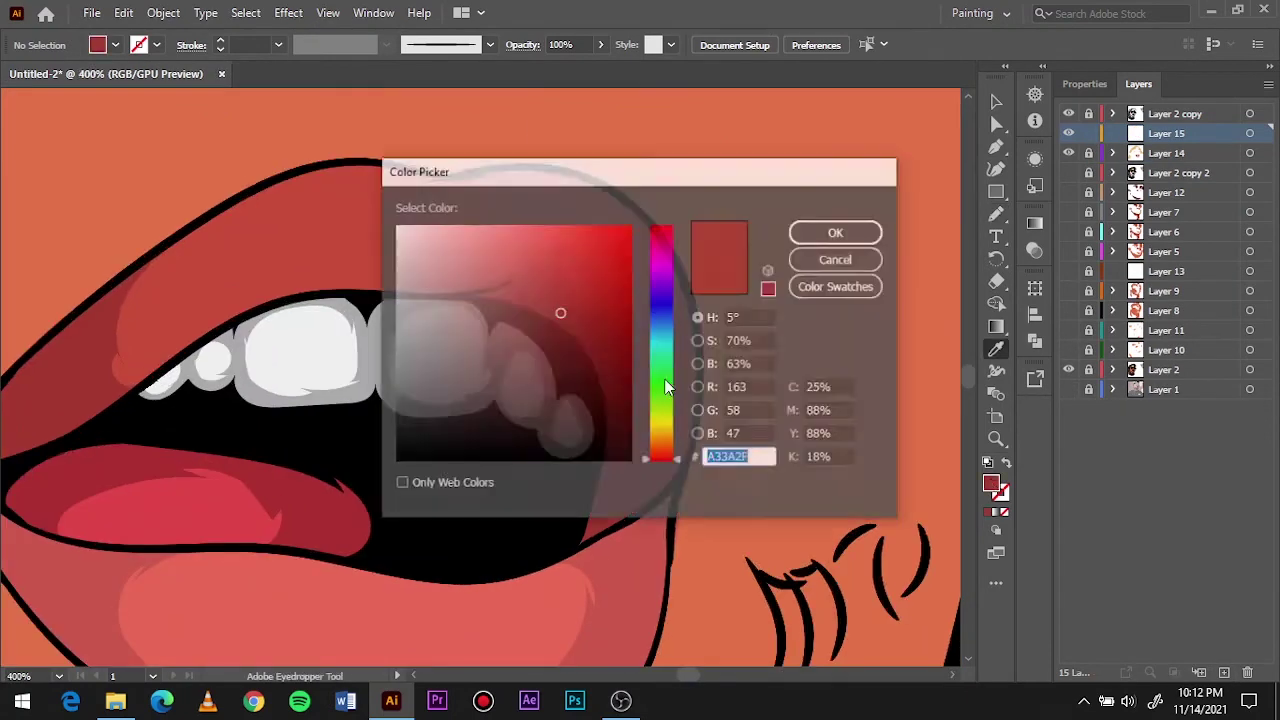
key("Return")
key("n")
left_click_drag(471, 286, 510, 385)
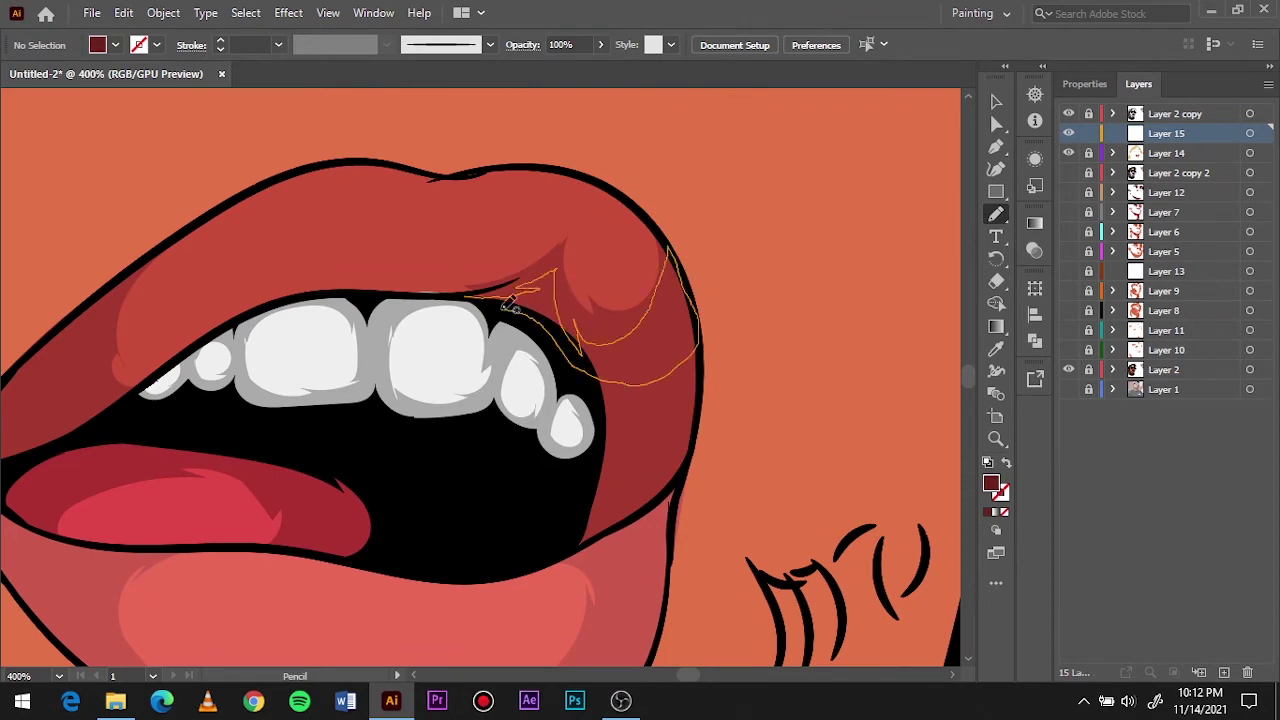
left_click_drag(590, 370, 593, 477)
left_click_drag(703, 360, 700, 355)
Shade the upper lip's left corner and both sides of the lower lip in darker red.
key("ctrl+0")
scroll(560, 258, "up", 10)
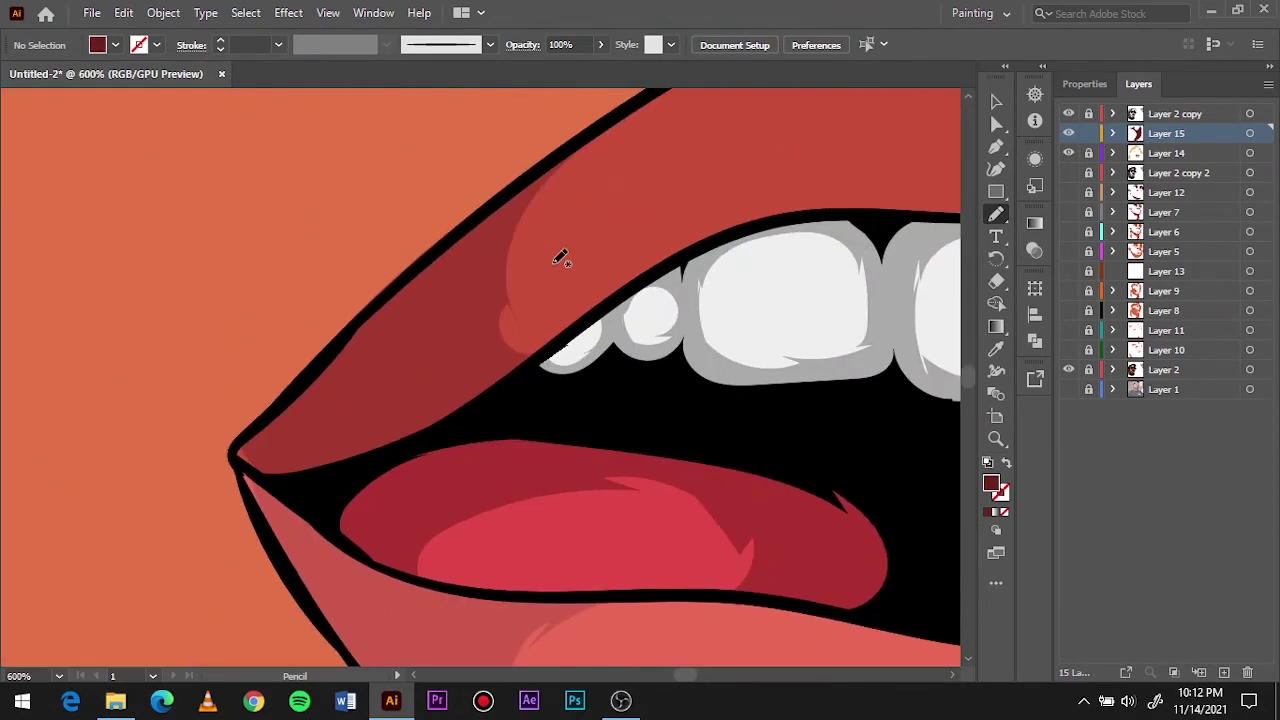
left_click_drag(545, 397, 540, 406)
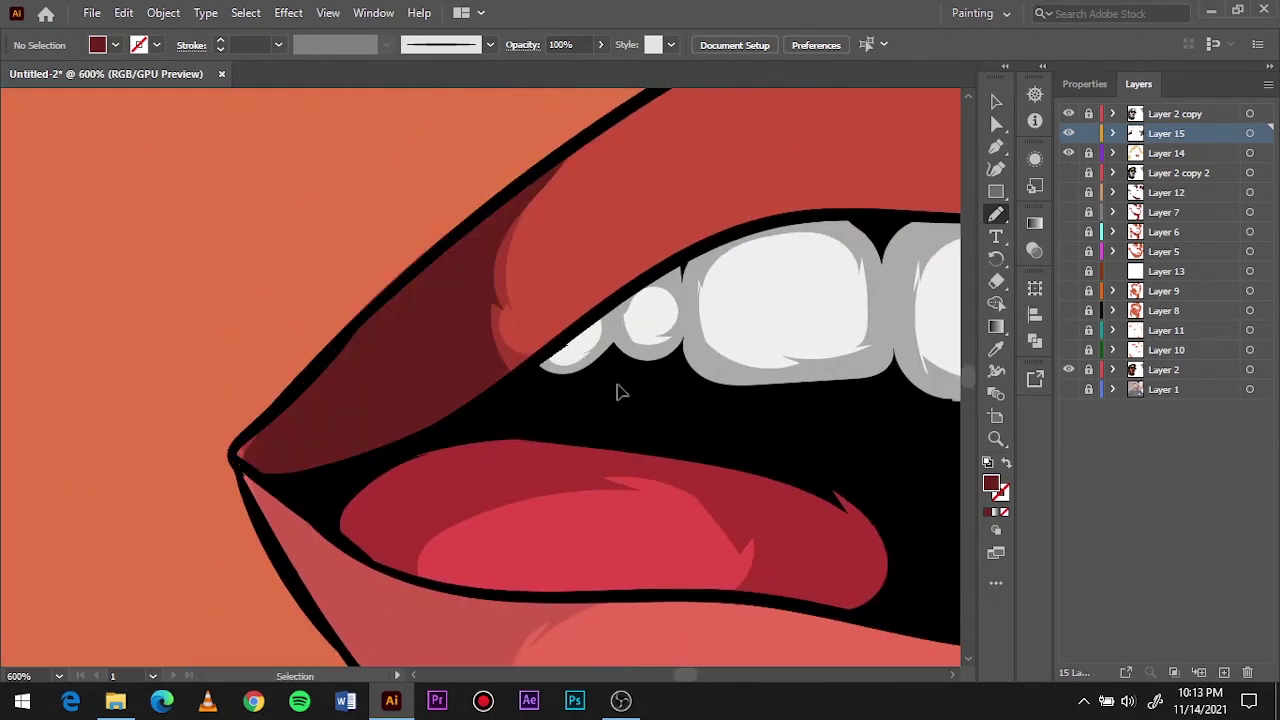
scroll(614, 391, "down", 3)
double_click(991, 484)
key("Return")
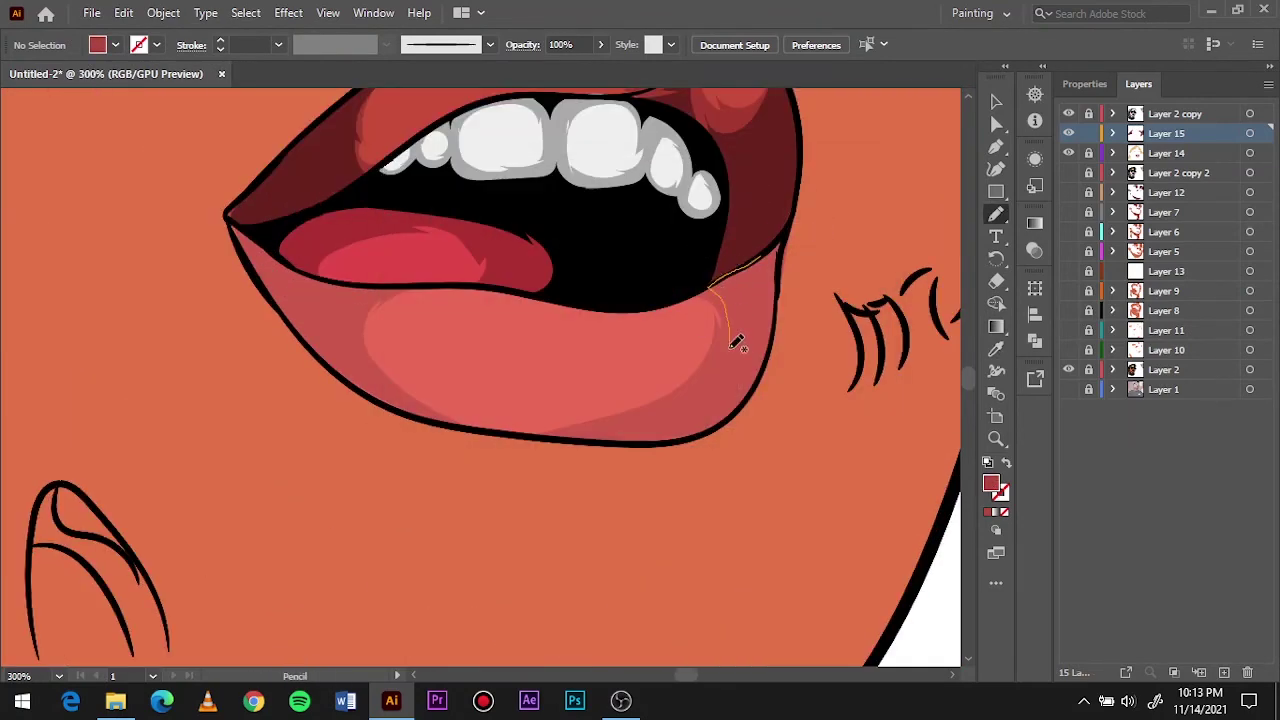
left_click_drag(780, 338, 712, 286)
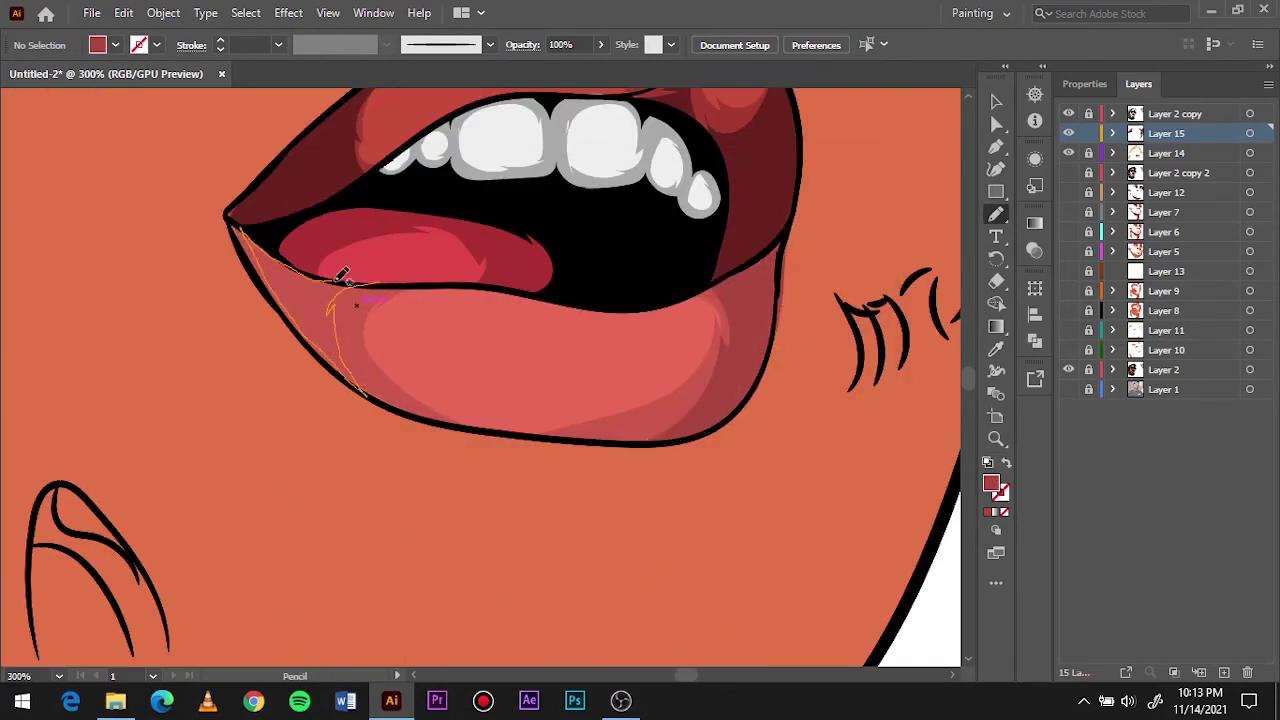
left_click_drag(342, 274, 245, 232)
key("ctrl+0")
scroll(387, 446, "up", 5)
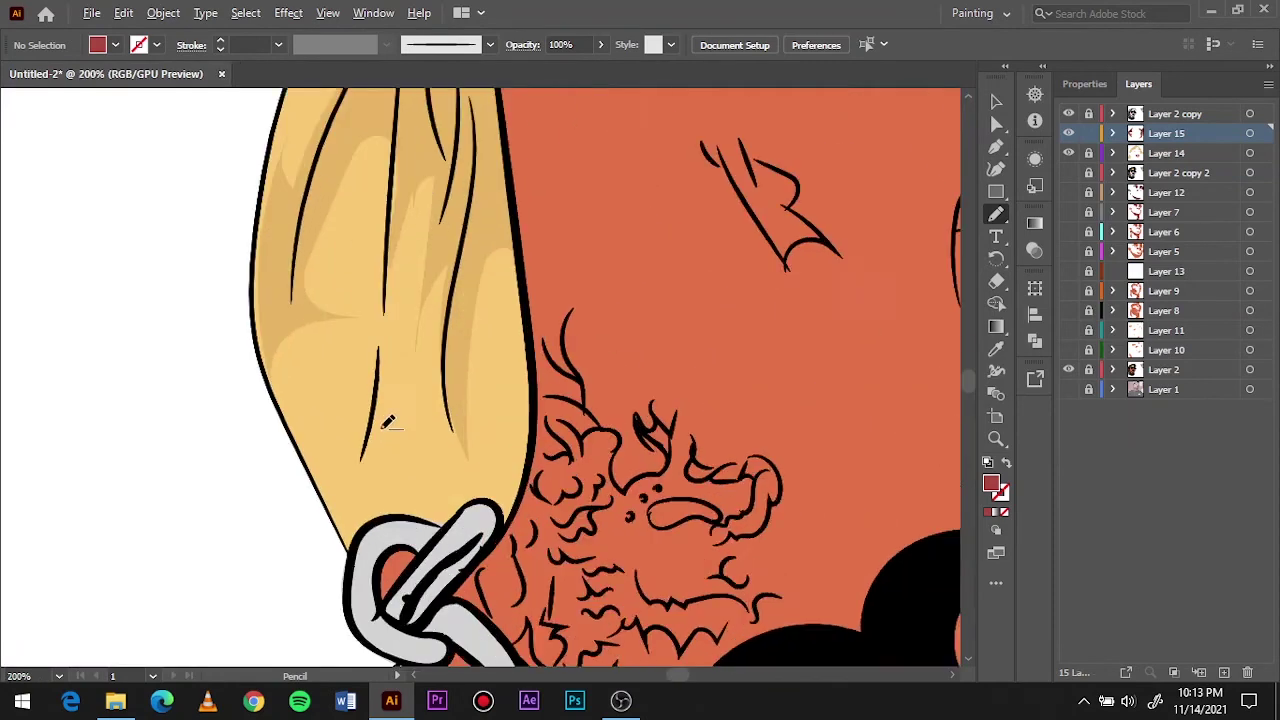
scroll(497, 314, "up", 3)
Set a tan fill and draw a small shadow stroke on the bandana tail.
double_click(991, 484)
key("Return")
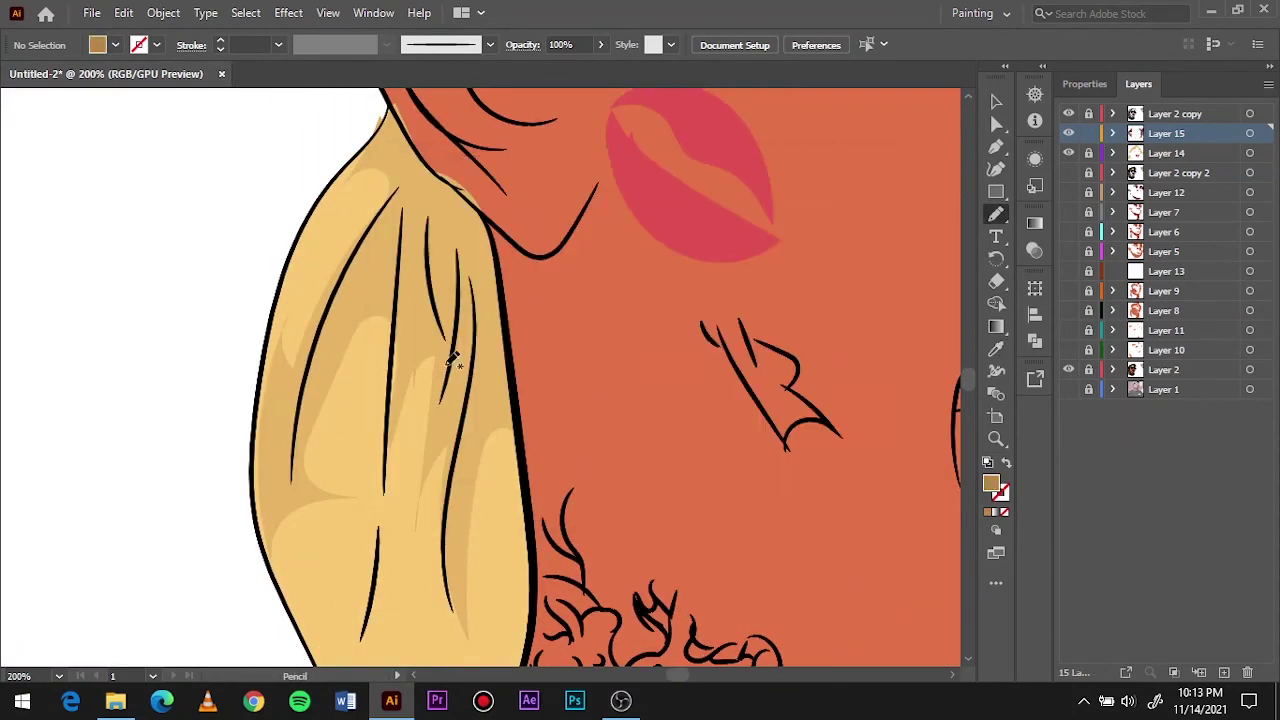
left_click_drag(463, 248, 470, 252)
Darken the selected shadow shape by lowering its saturation and brightness with Recolor Artwork.
key("v")
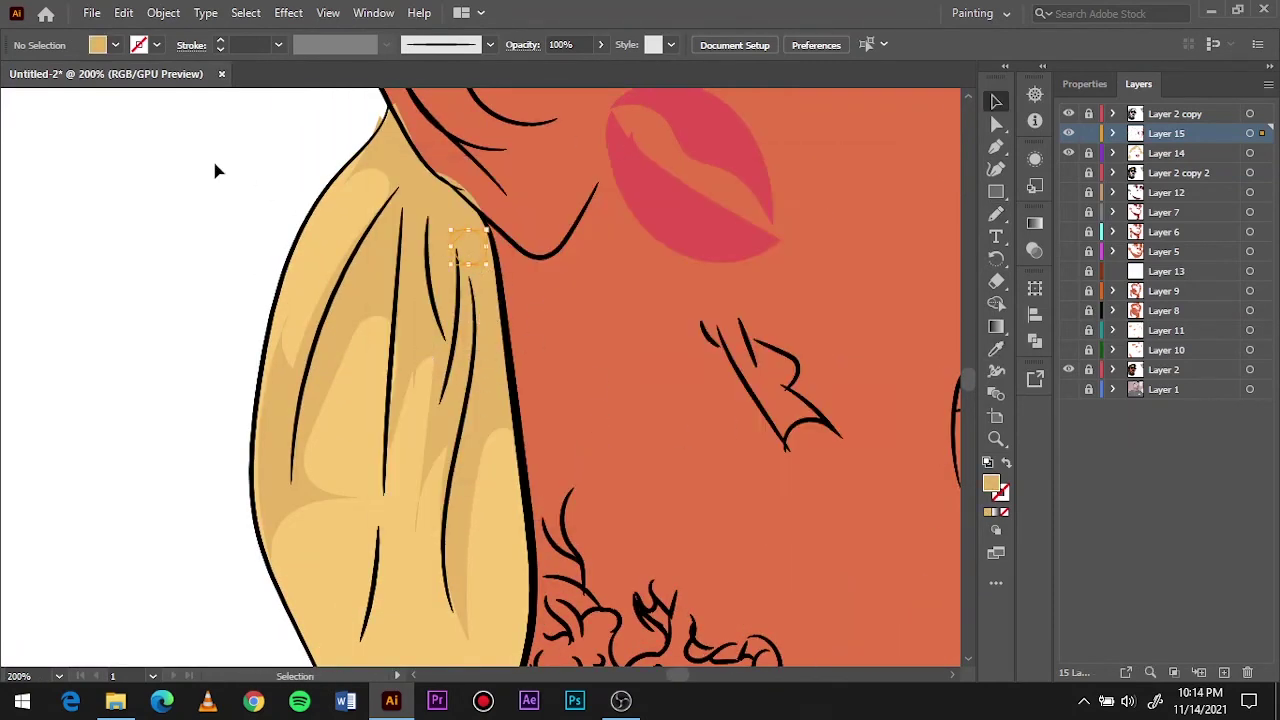
left_click(123, 12)
left_click(560, 343)
left_click(769, 476)
left_click_drag(784, 507, 768, 507)
left_click(1101, 558)
Draw a dark brown Pencil shadow shape along the bandana's hanging tail.
key("n")
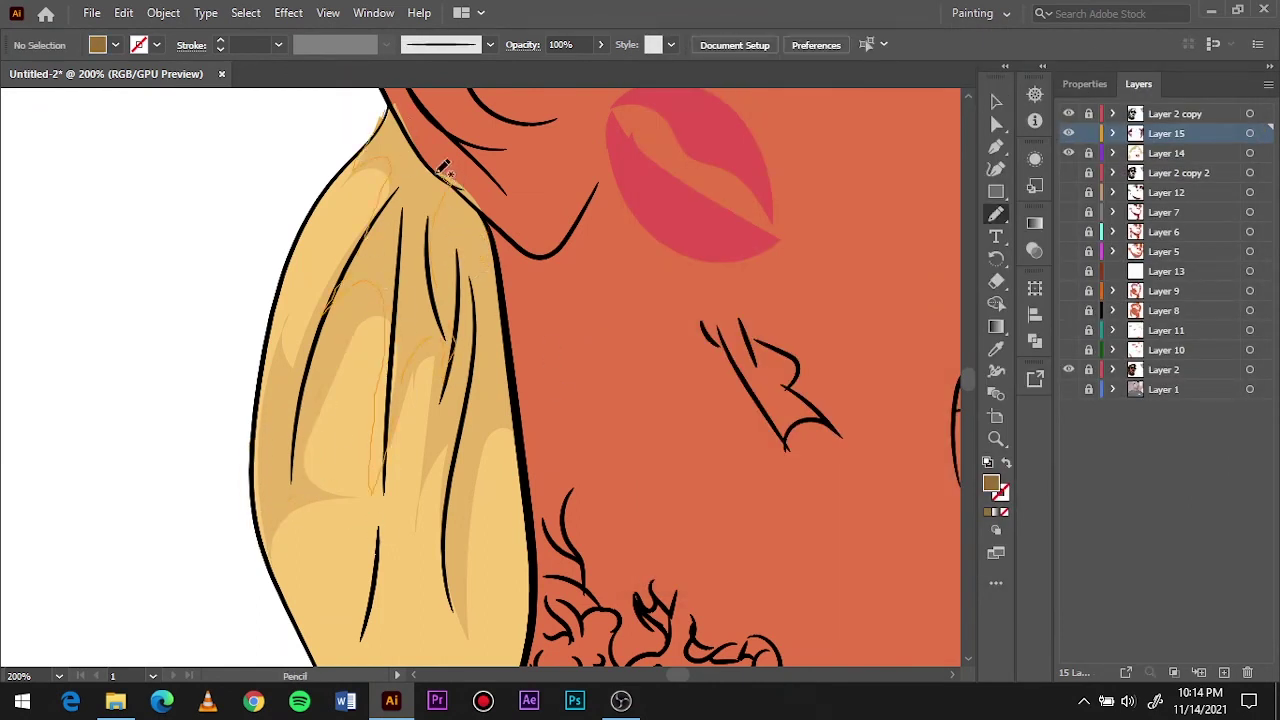
left_click_drag(443, 167, 388, 110)
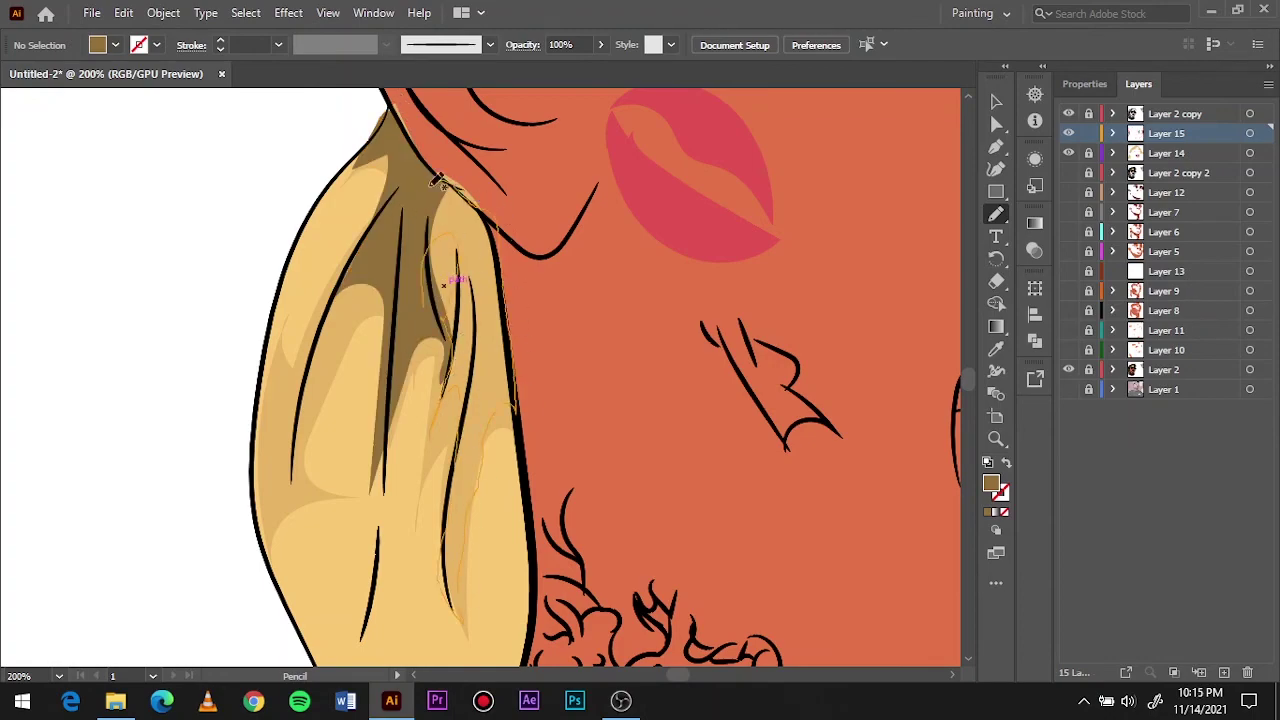
key("ctrl+0")
scroll(440, 300, "up", 5)
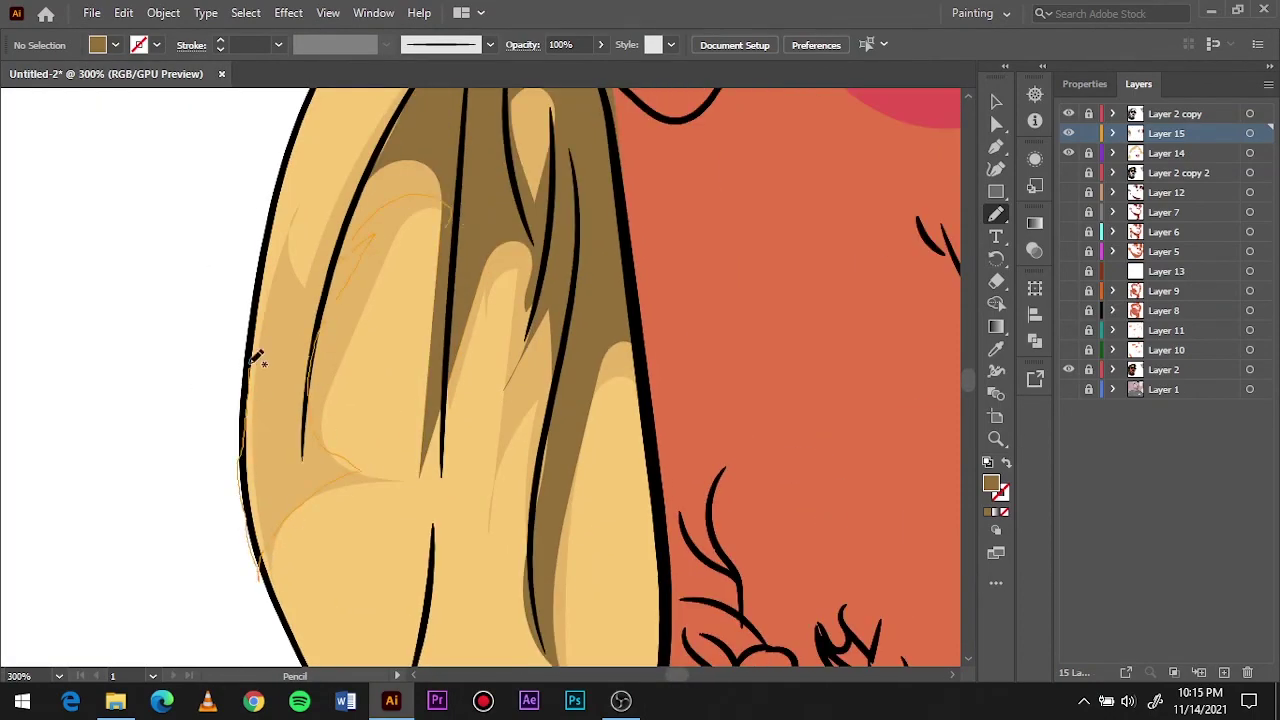
key("ctrl+0")
scroll(300, 404, "up", 5)
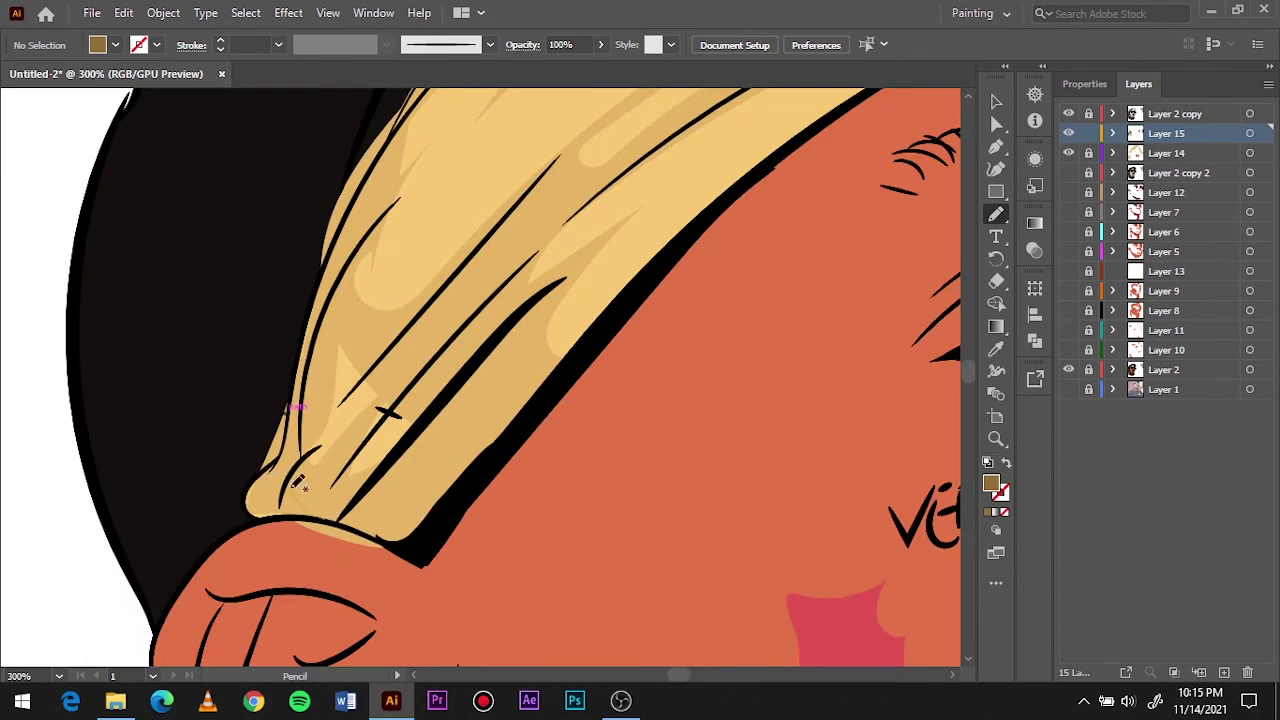
Draw a closed shadow band along the headband's left end and lower edge.
left_click_drag(322, 512, 290, 406)
left_click_drag(372, 428, 468, 318)
left_click_drag(570, 260, 393, 466)
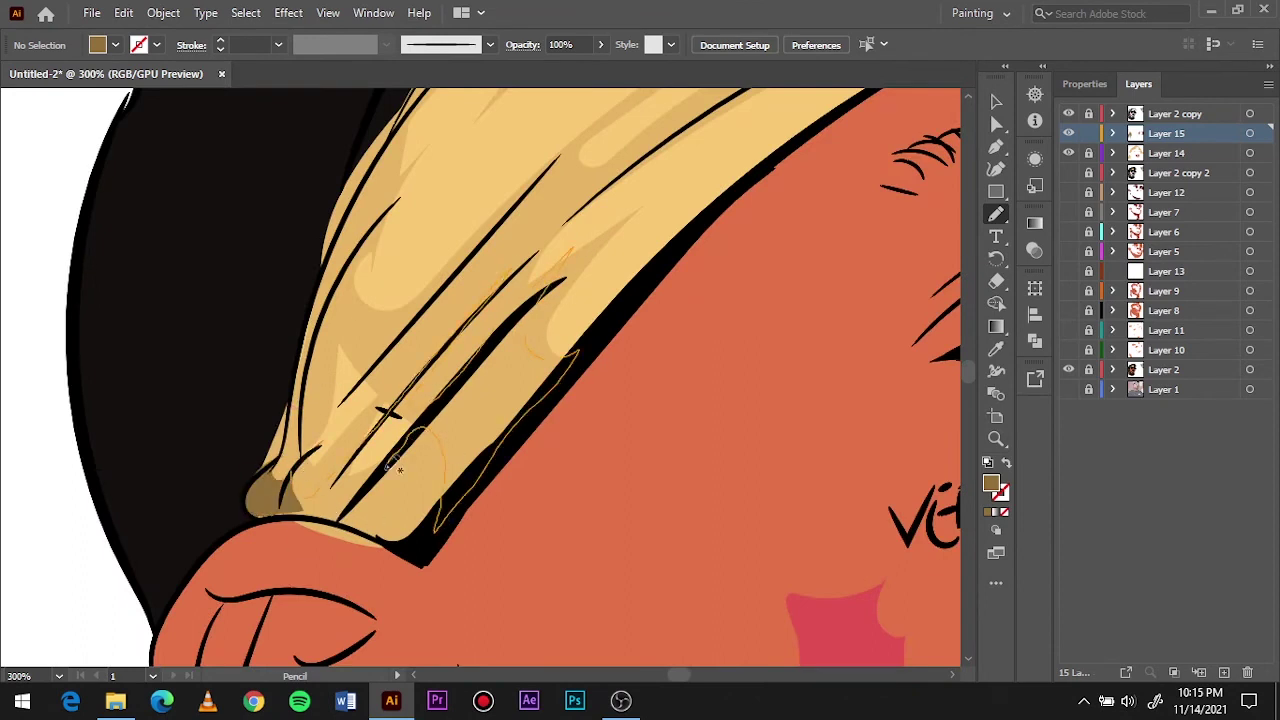
left_click_drag(297, 514, 300, 500)
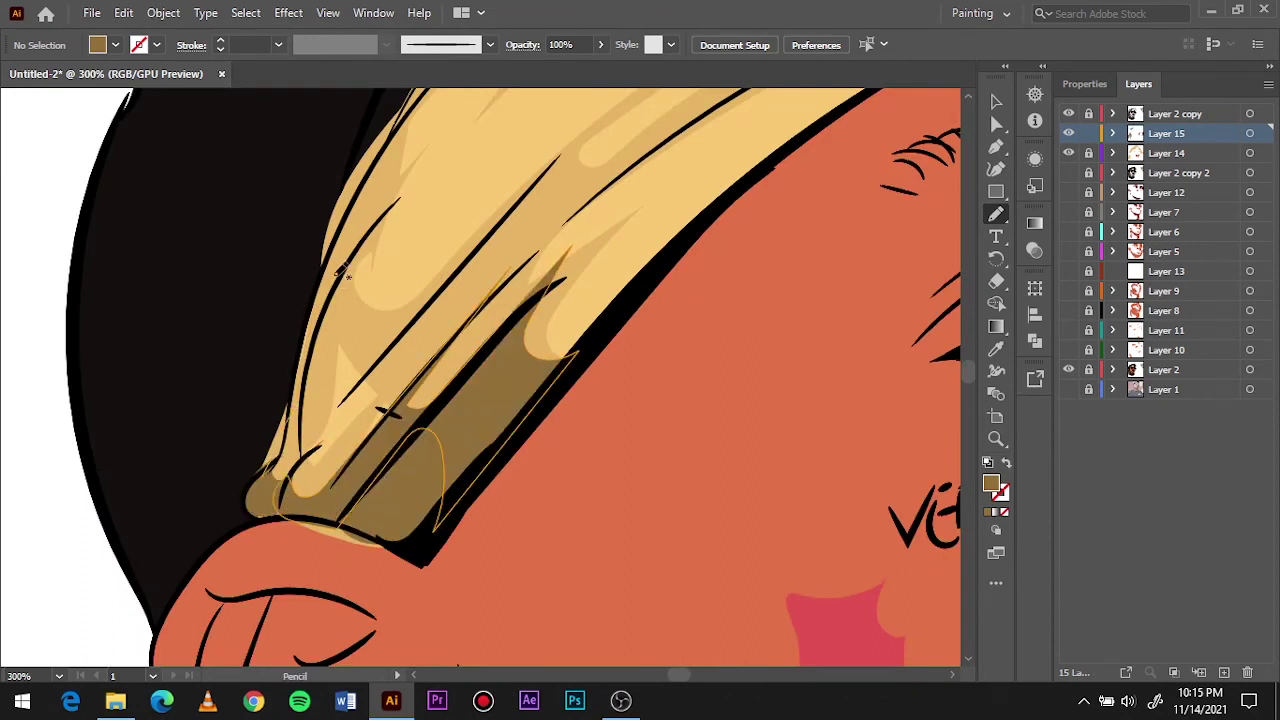
key("ctrl+0")
scroll(343, 385, "up", 5)
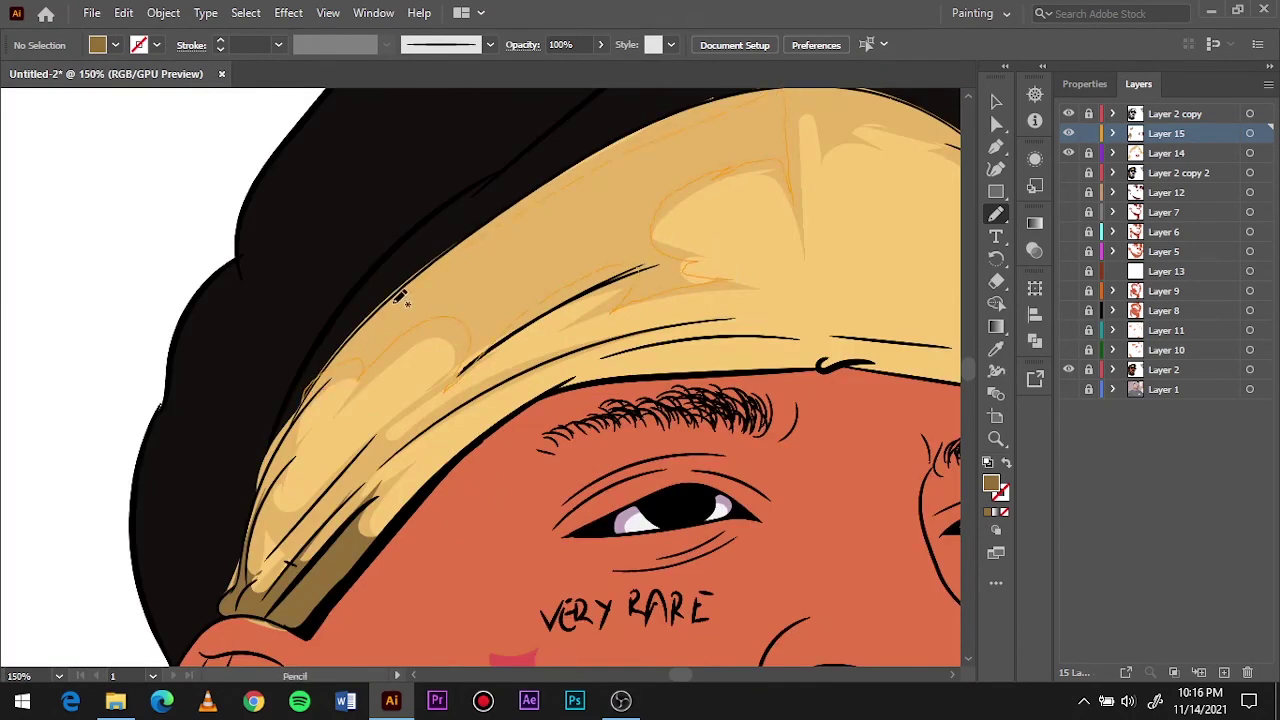
Add shadow shapes along the headband's upper part and top edge.
left_click_drag(400, 297, 337, 357)
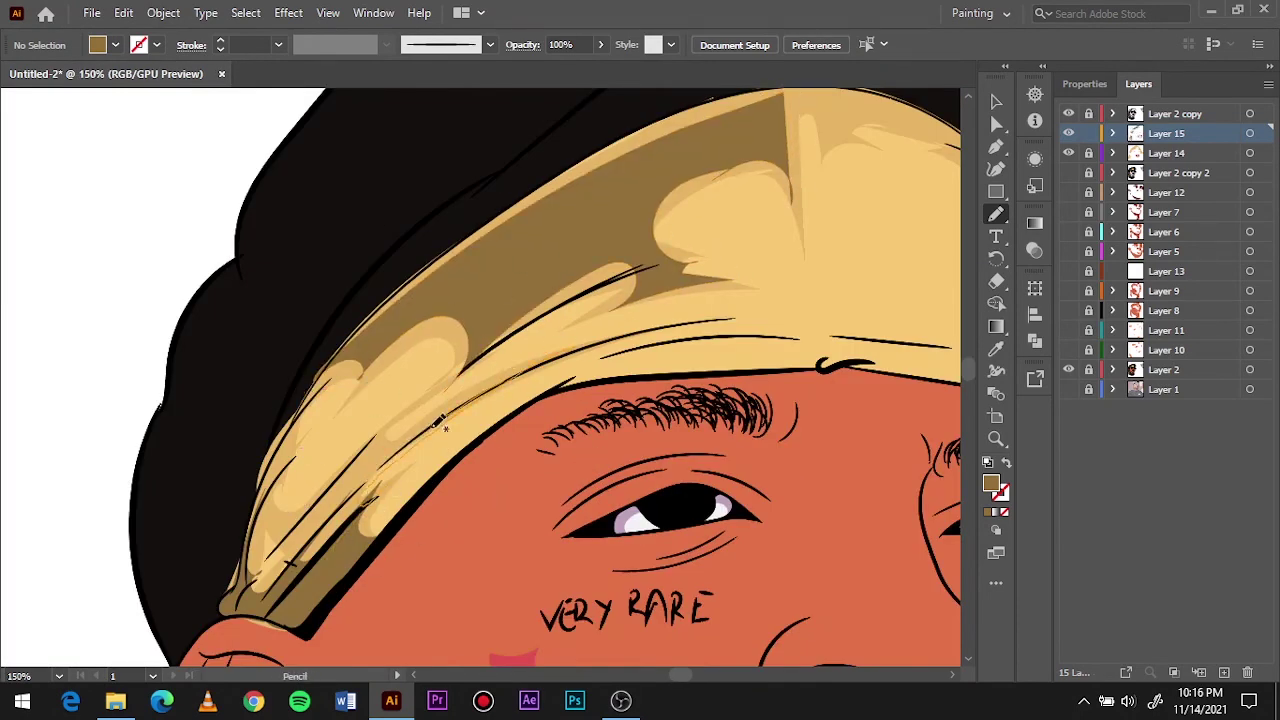
key("ctrl+0")
scroll(196, 425, "up", 3)
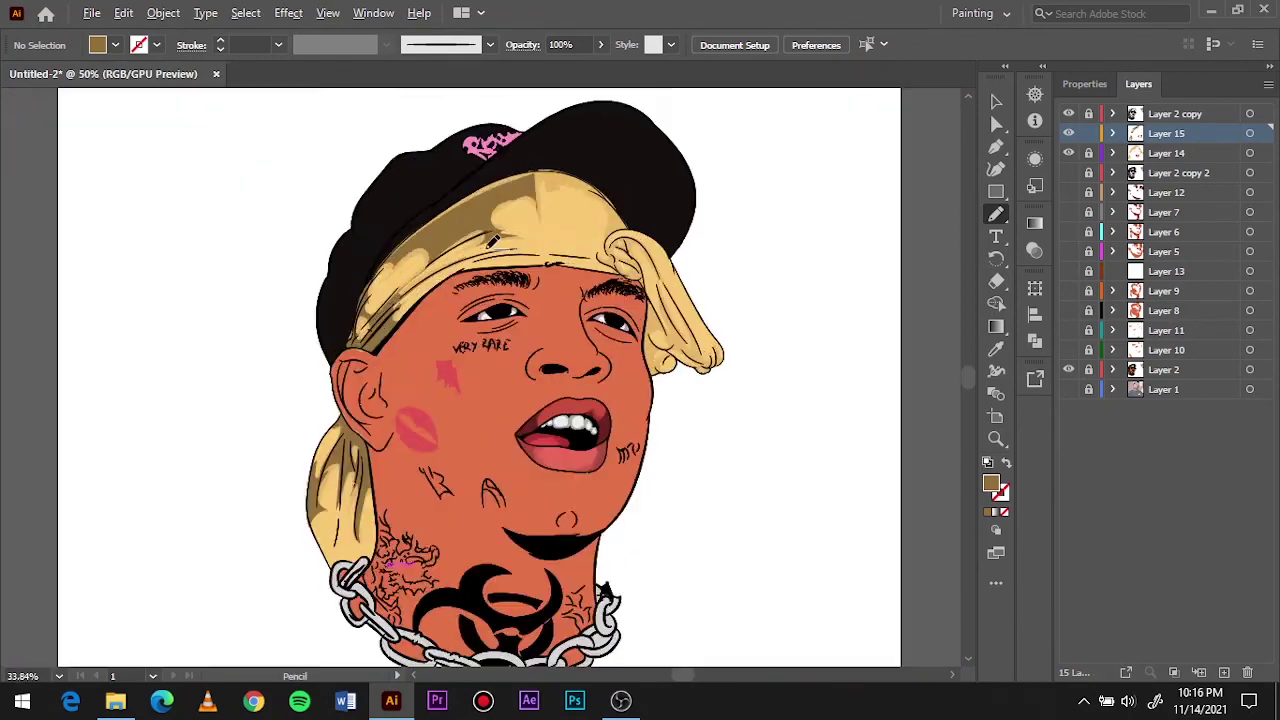
scroll(196, 425, "up", 3)
key("ctrl+0")
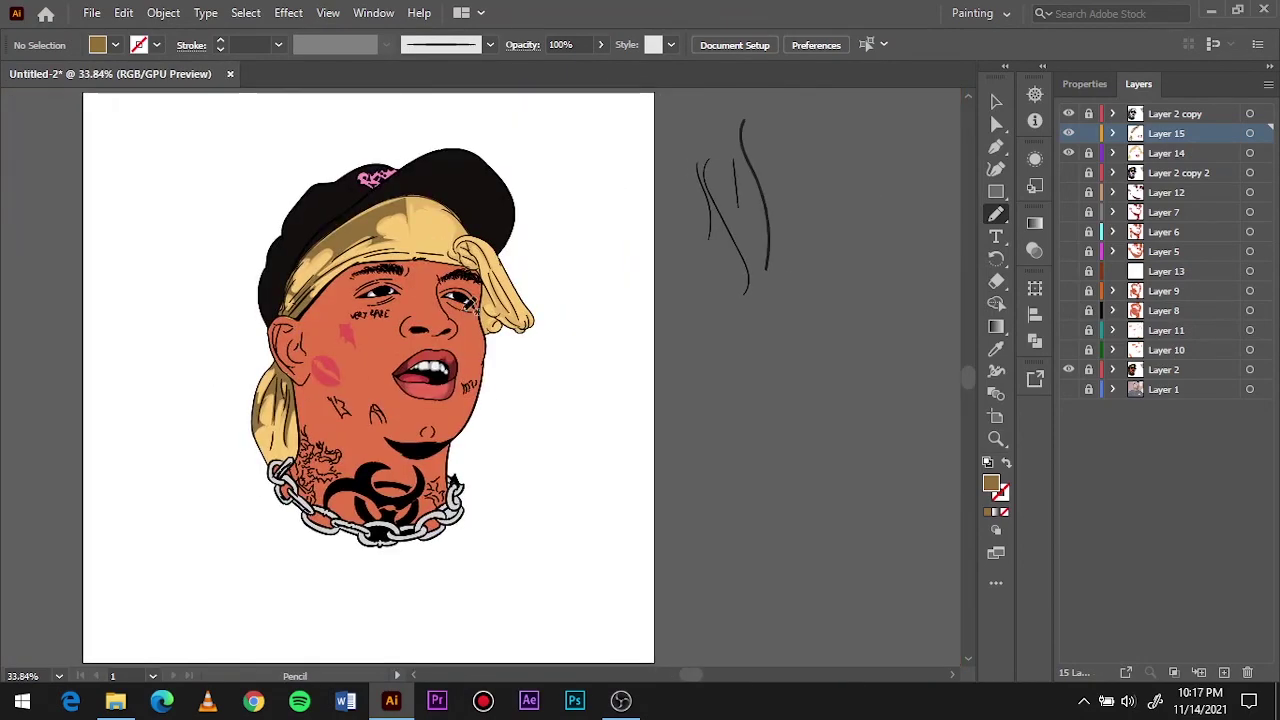
scroll(226, 175, "up", 5)
left_click_drag(487, 267, 226, 258)
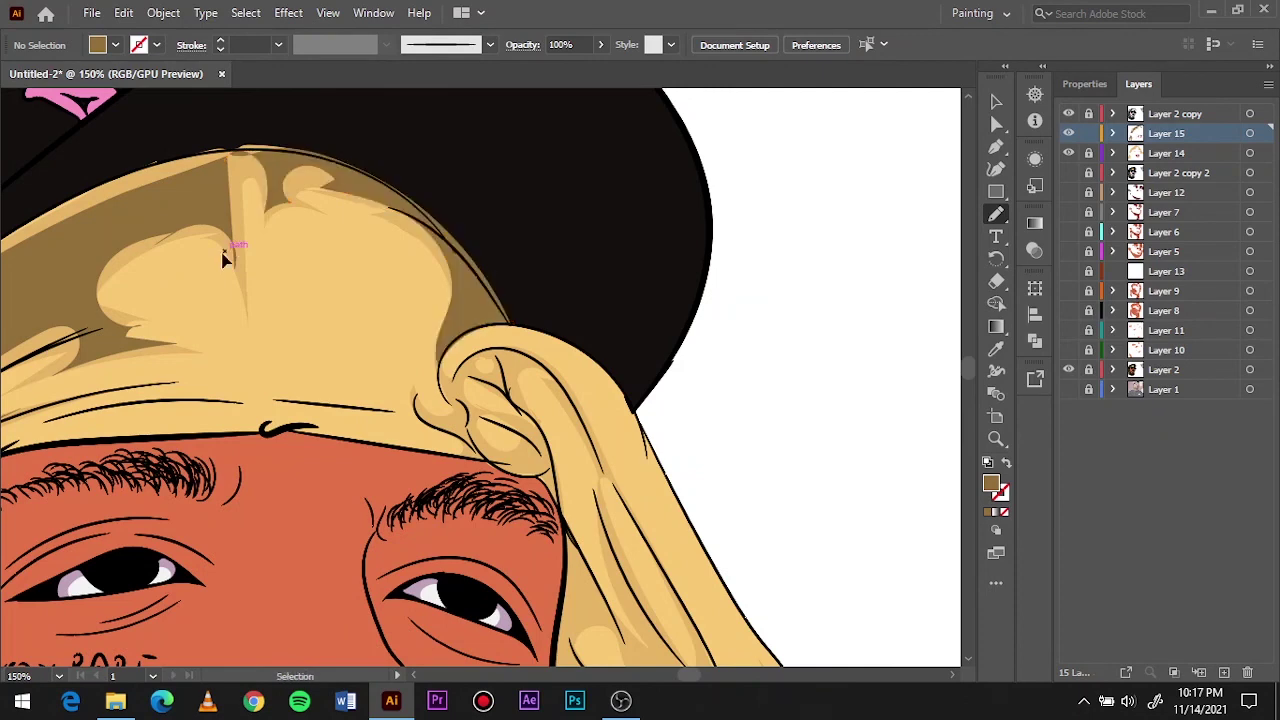
key("ctrl+0")
scroll(674, 309, "up", 3)
scroll(430, 508, "up", 2)
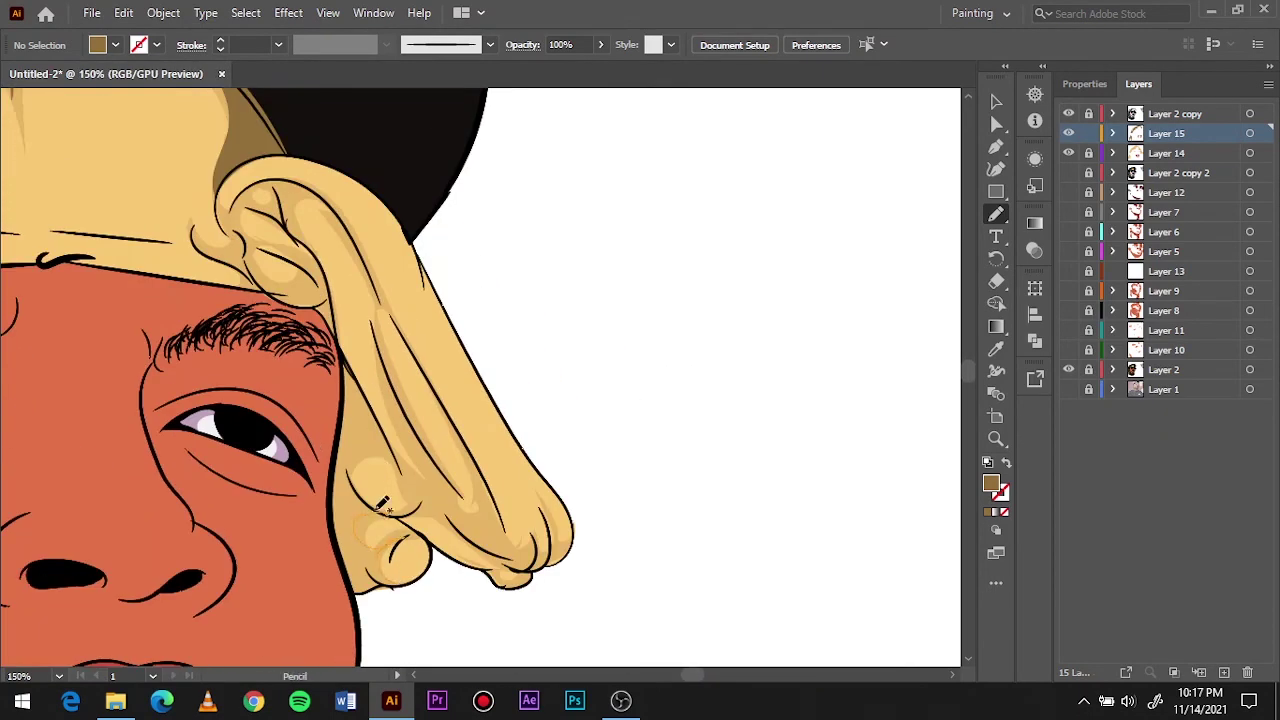
Add shadow shapes on the hair drape's left edge and bottom.
left_click_drag(355, 587, 400, 586)
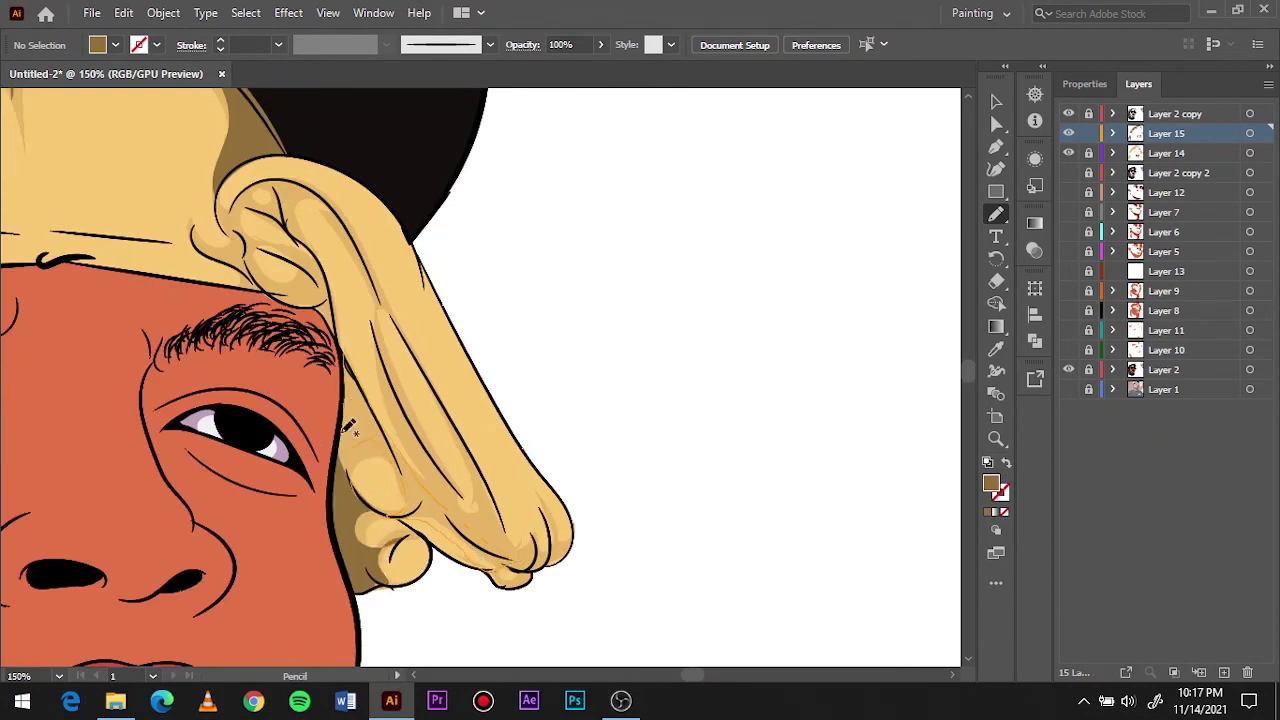
key("ctrl+0")
scroll(628, 259, "up", 3)
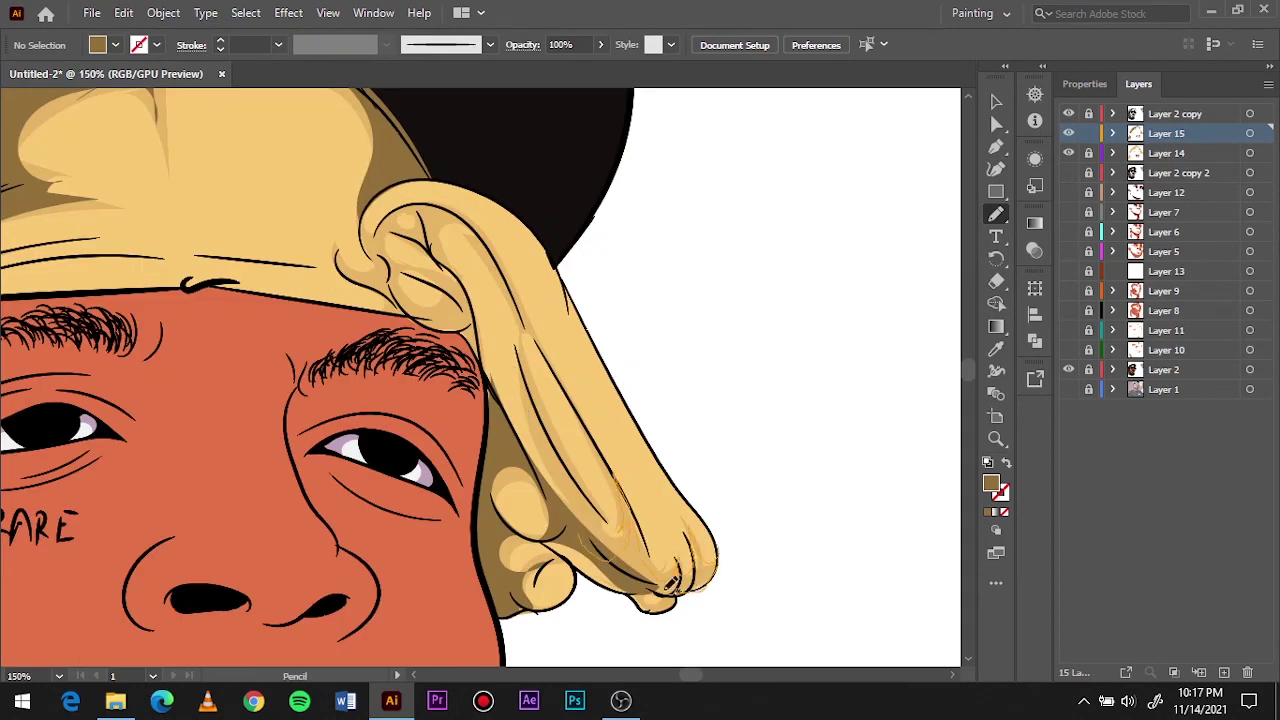
left_click_drag(668, 588, 660, 592)
key("ctrl+0")
key("v")
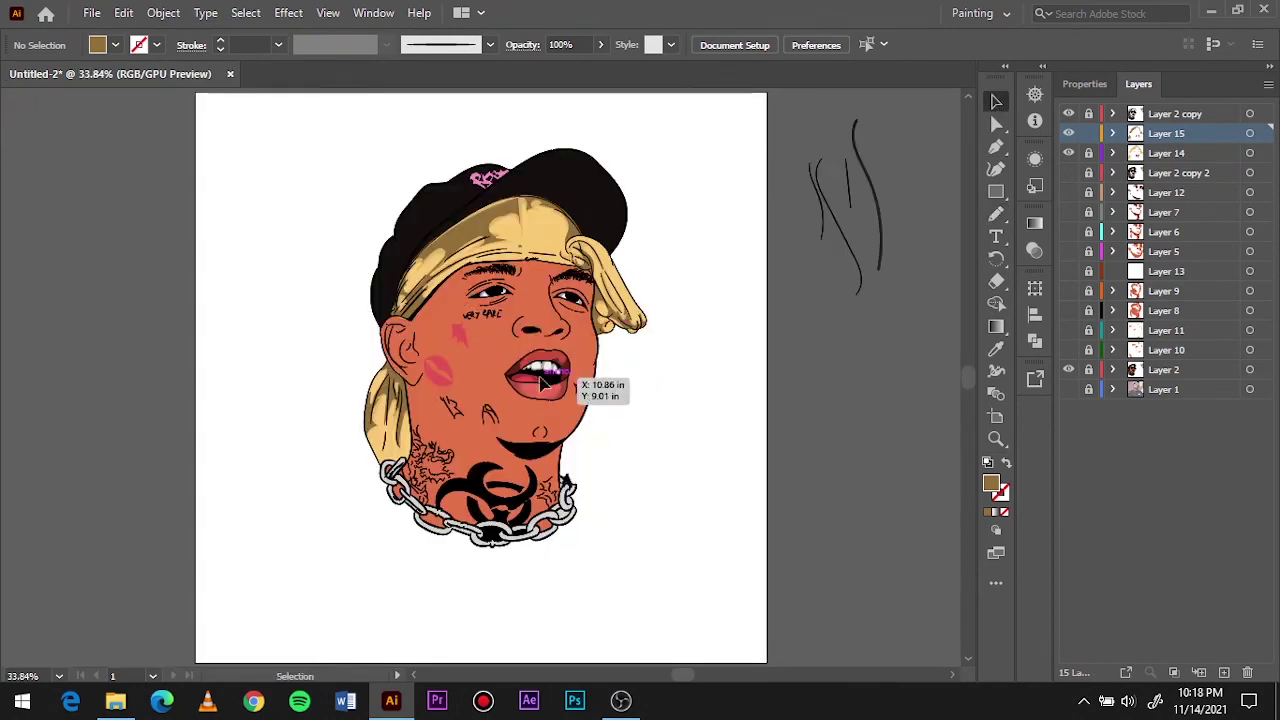
scroll(586, 386, "up", 5)
Move the new Layer 16 below Layer 14.
left_click(1223, 672)
left_click_drag(1180, 175, 1180, 178)
scroll(480, 376, "right", 4)
Sample the lower lip's red and choose a skin shading shade as the fill.
key("i")
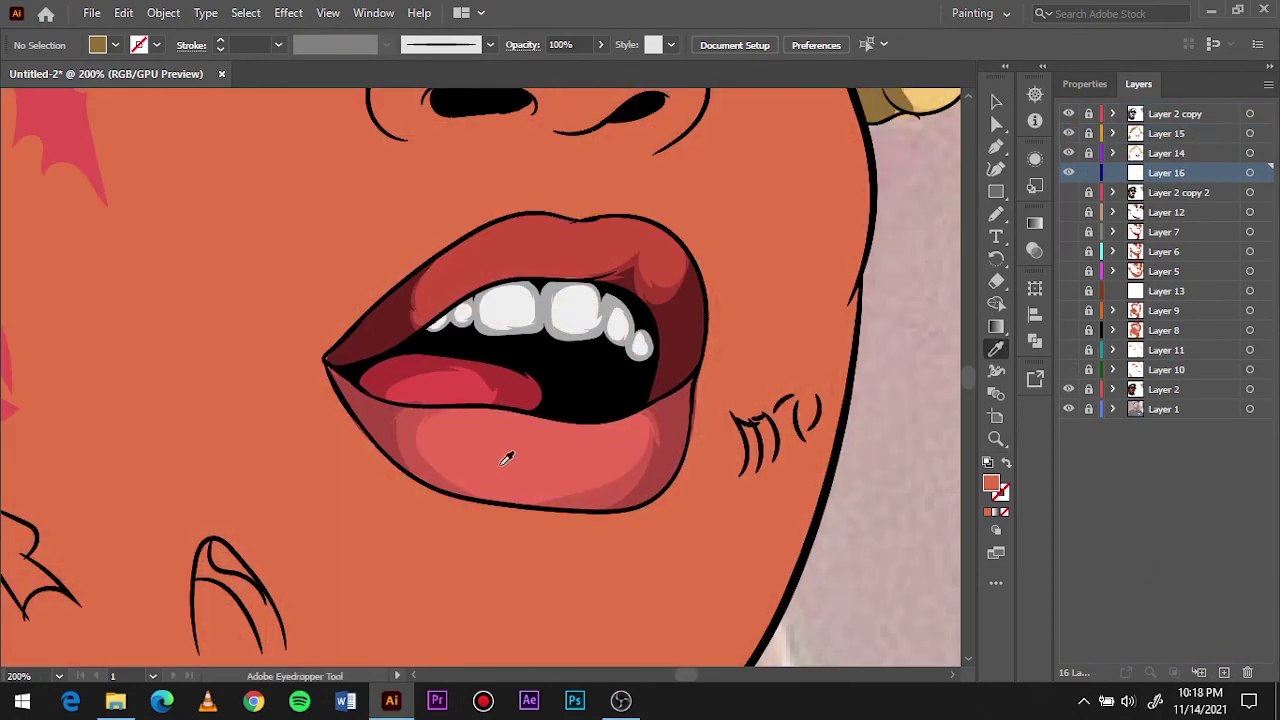
left_click(508, 454)
key("n")
double_click(991, 484)
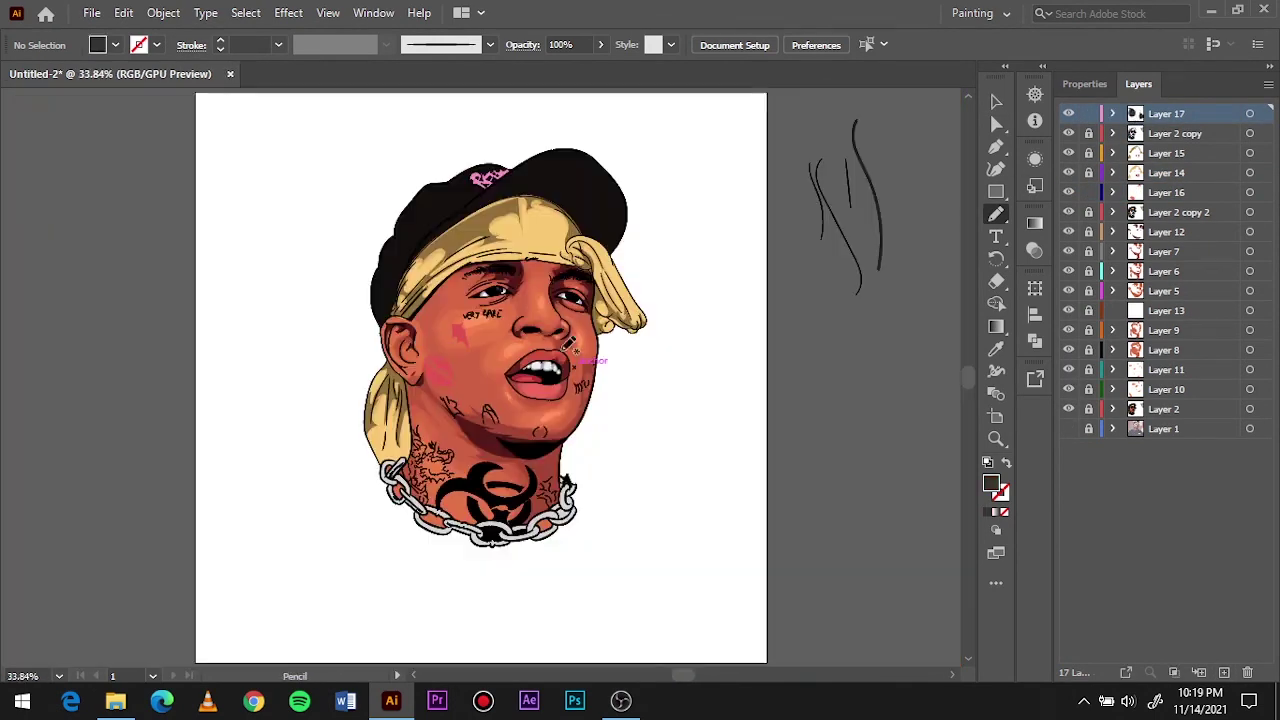
left_click(850, 232)
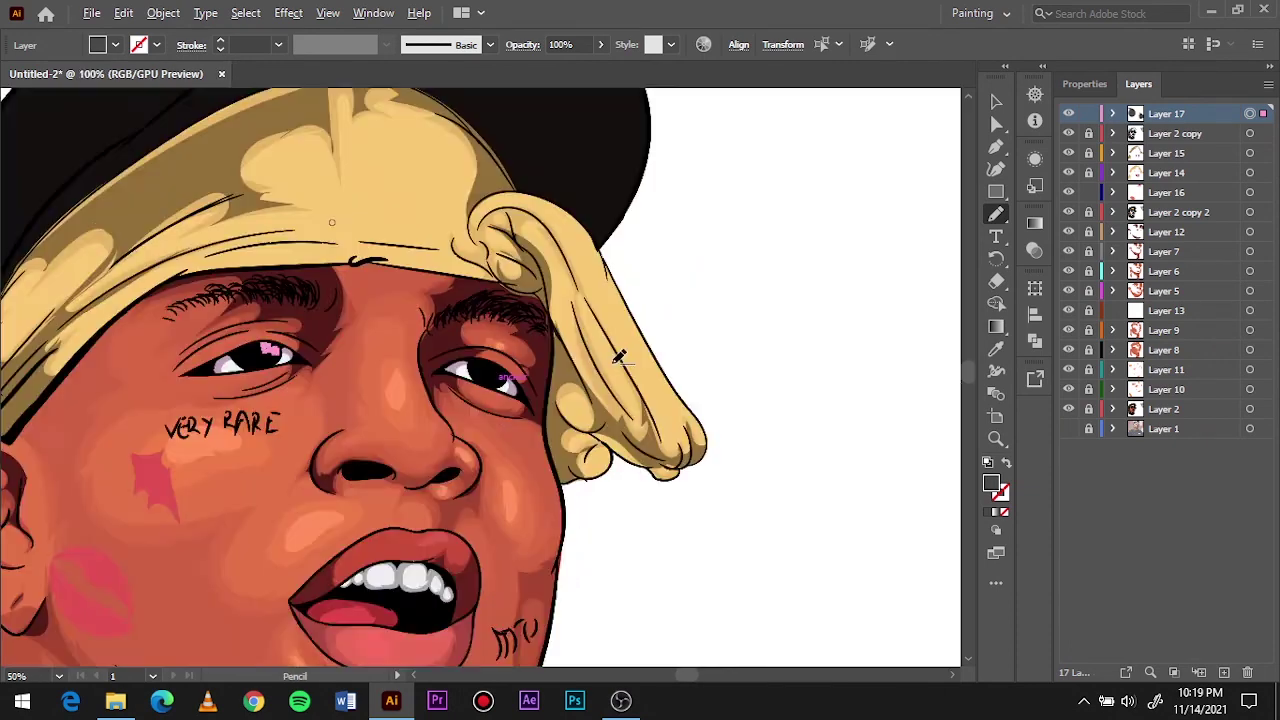